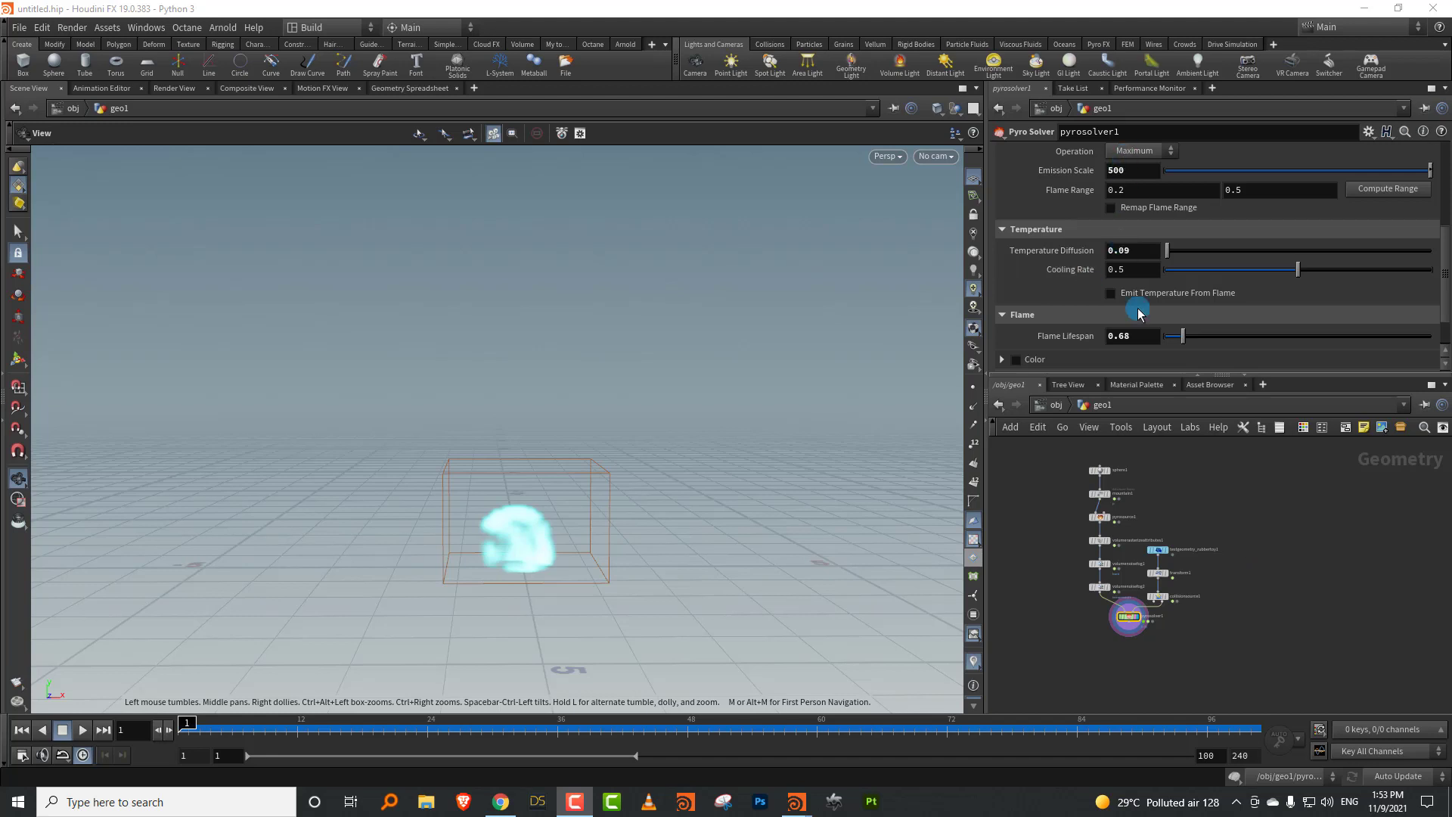
Step: Tidy the node view, check the empty second scene, then return to the pyro setup
key("h")
left_click_drag(1115, 374, 1112, 407)
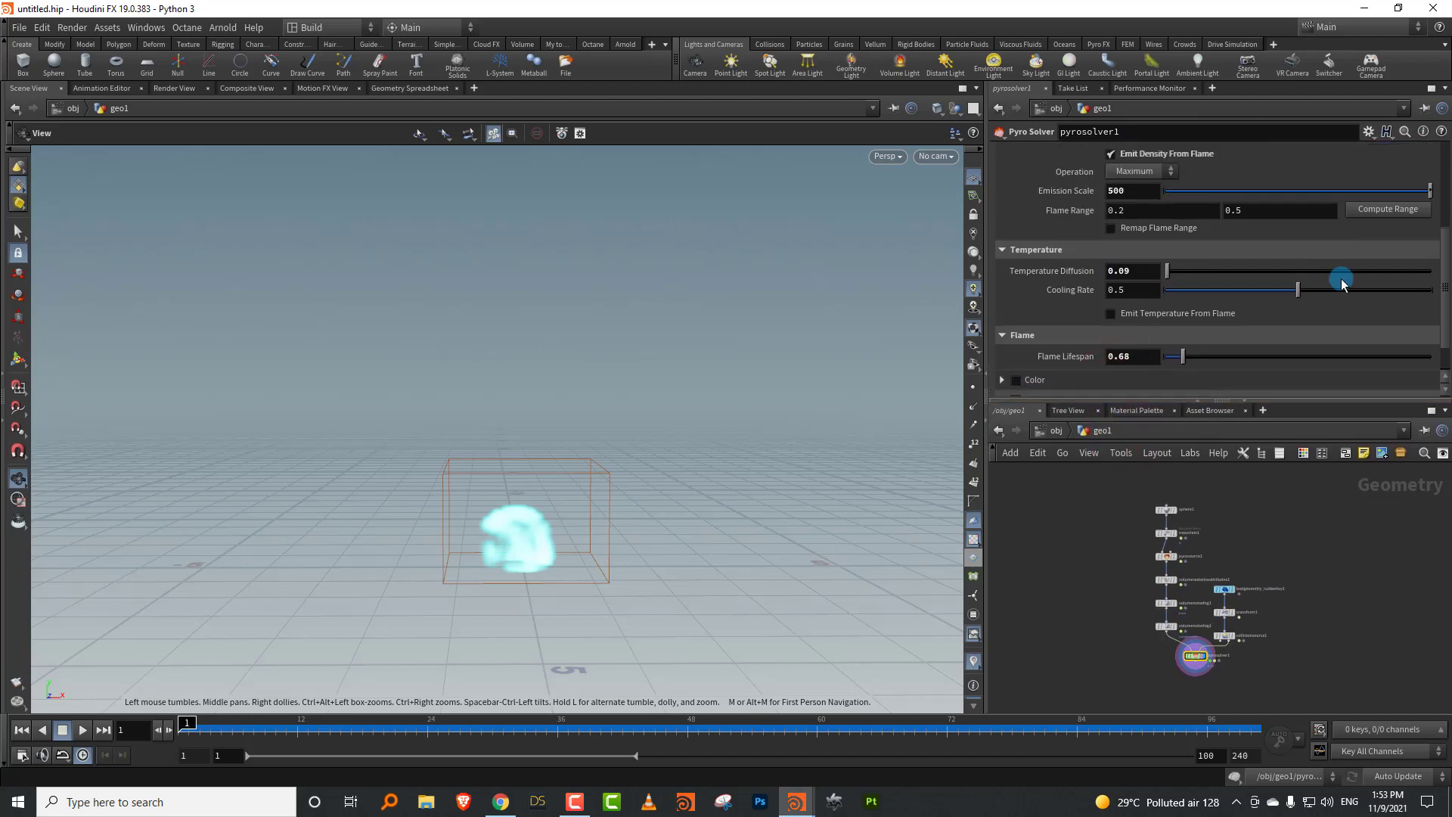
left_click_drag(1443, 257, 1445, 168)
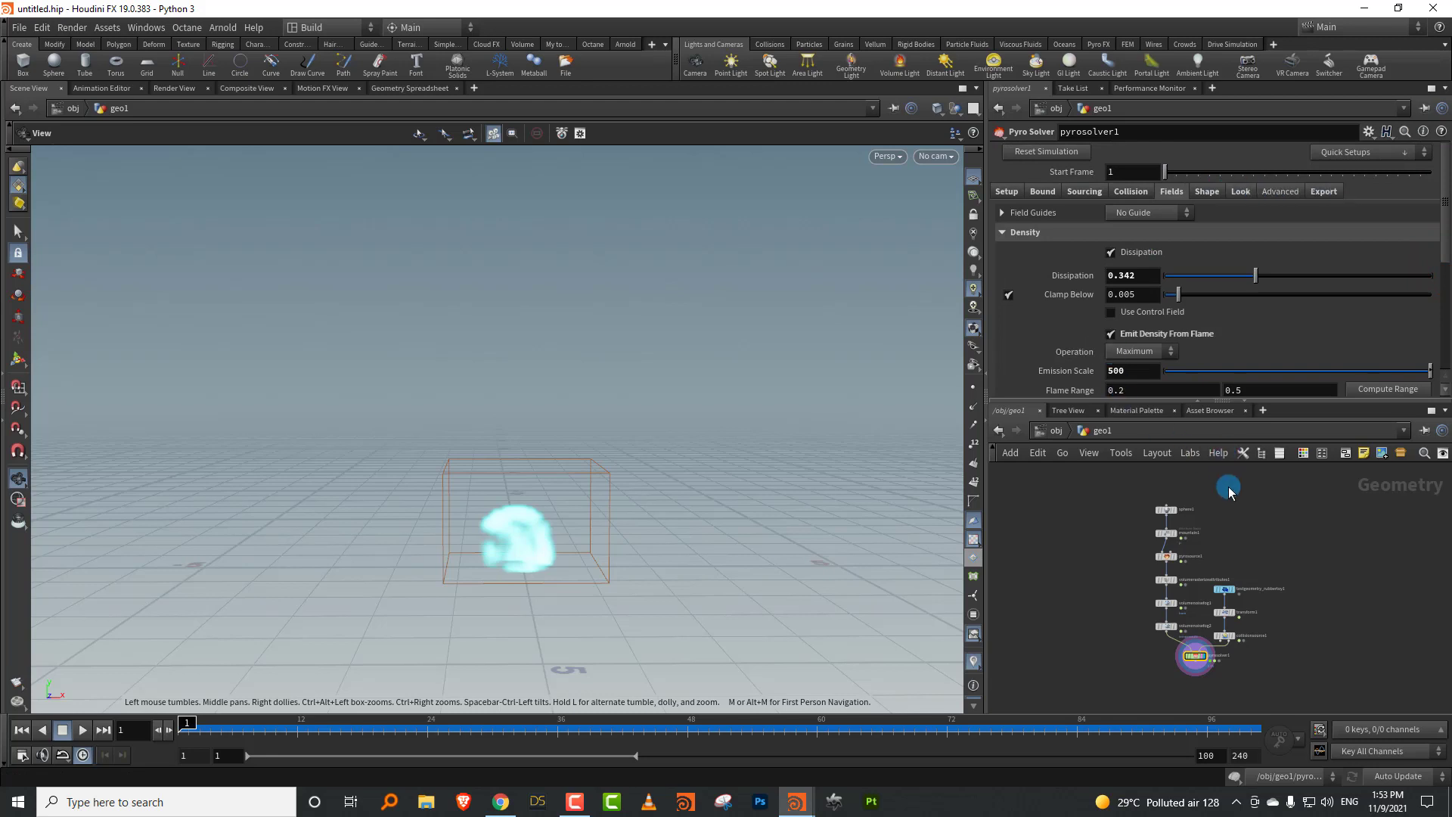
middle_click_drag(1244, 521, 1208, 490)
mouse_move(797, 802)
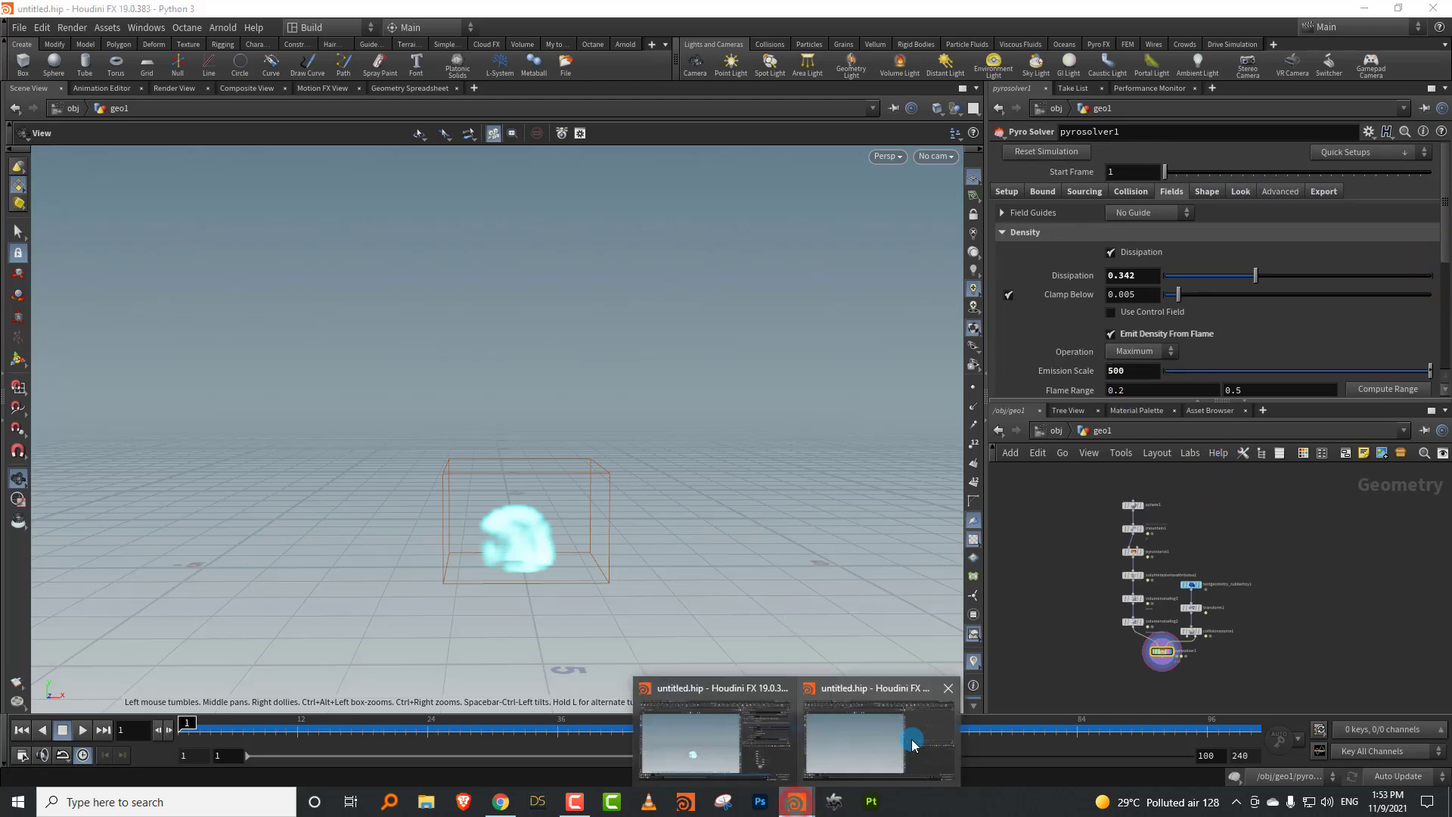
left_click(904, 738)
left_click(1129, 521)
right_click(1159, 570)
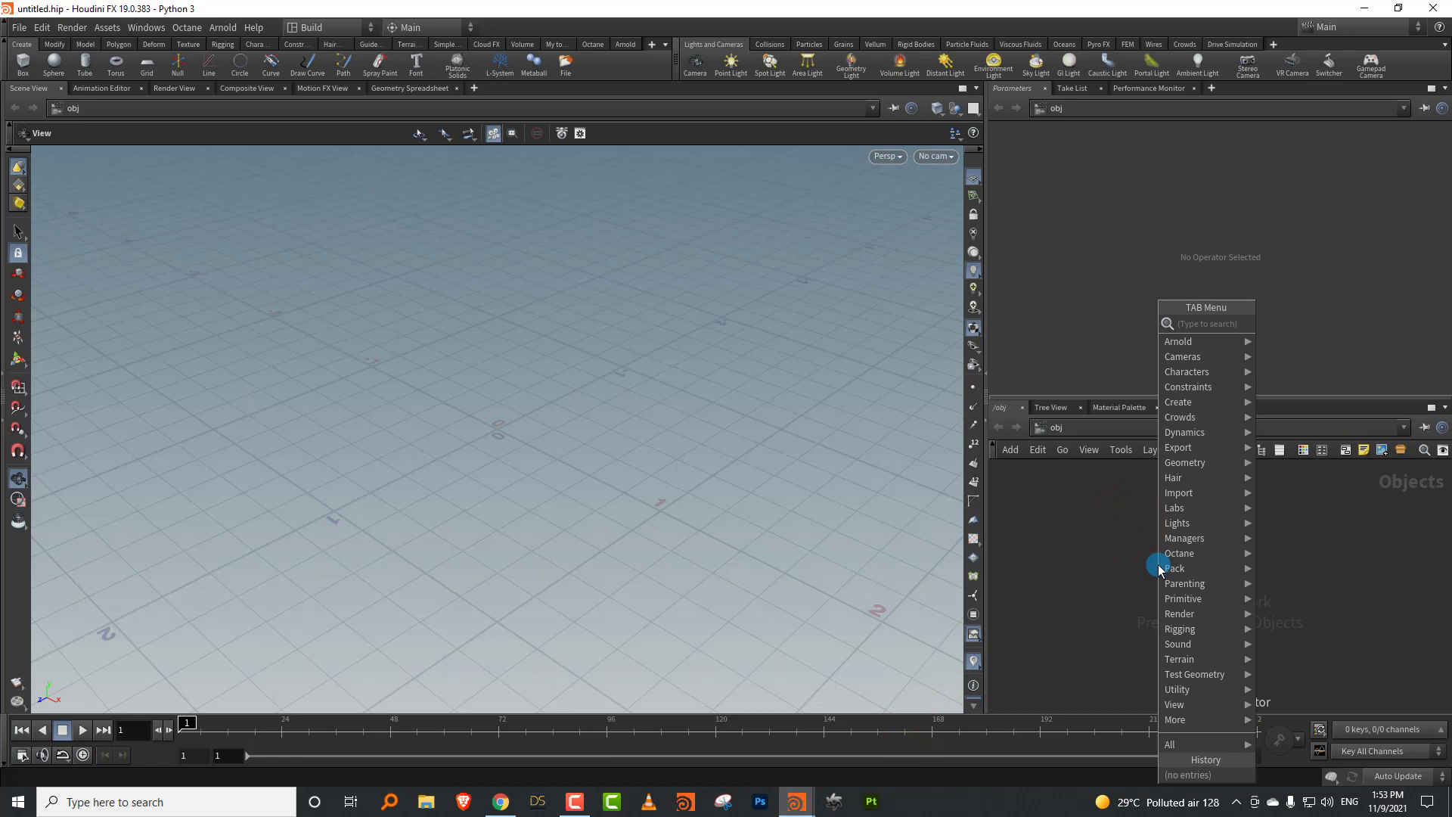
left_click(1029, 563)
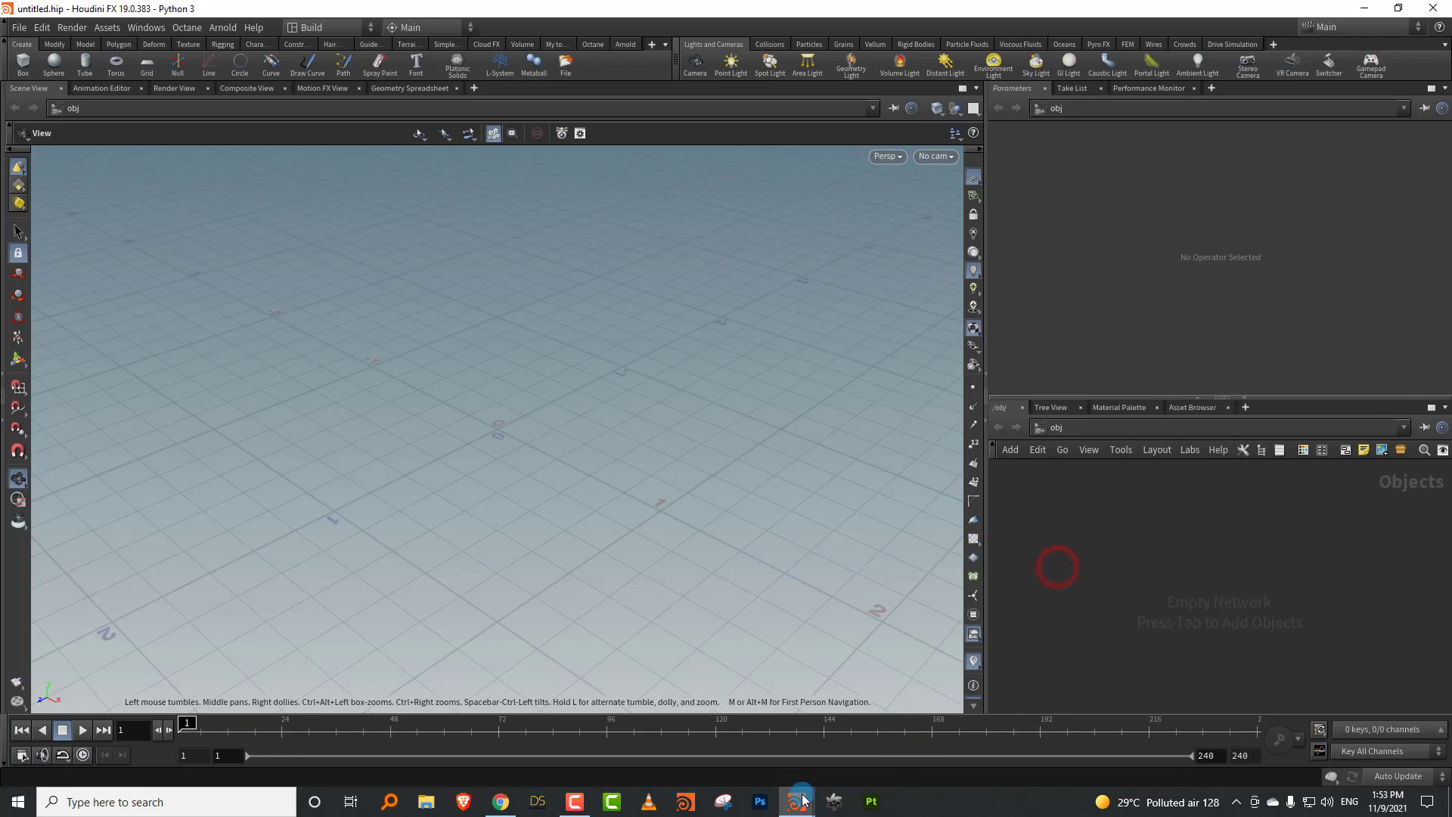
mouse_move(796, 802)
left_click(746, 773)
Step: Display sphere1, mountain1 and the pyro source in turn, reviewing their settings
scroll(1161, 522, "up", 2)
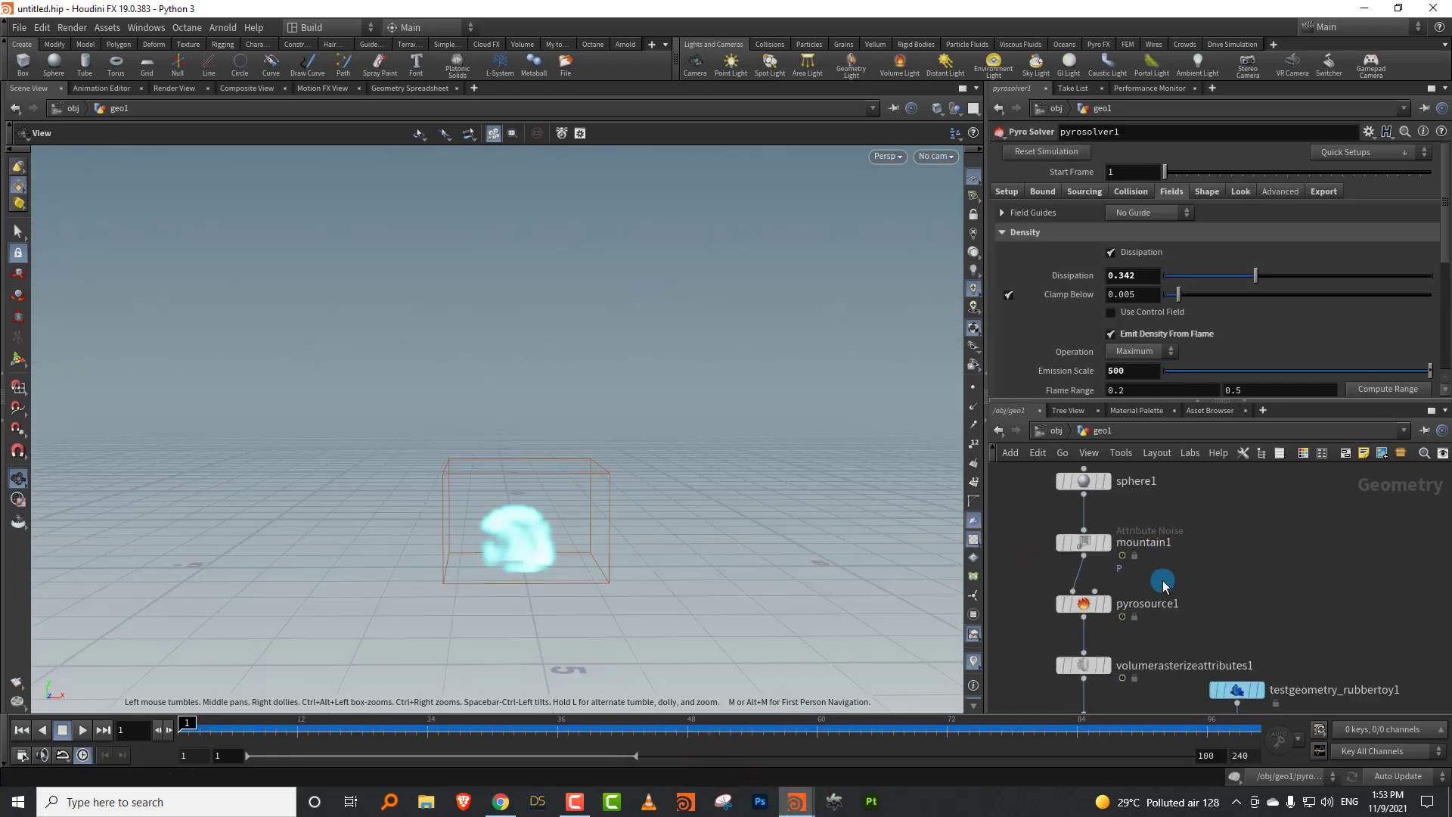
left_click(1106, 481)
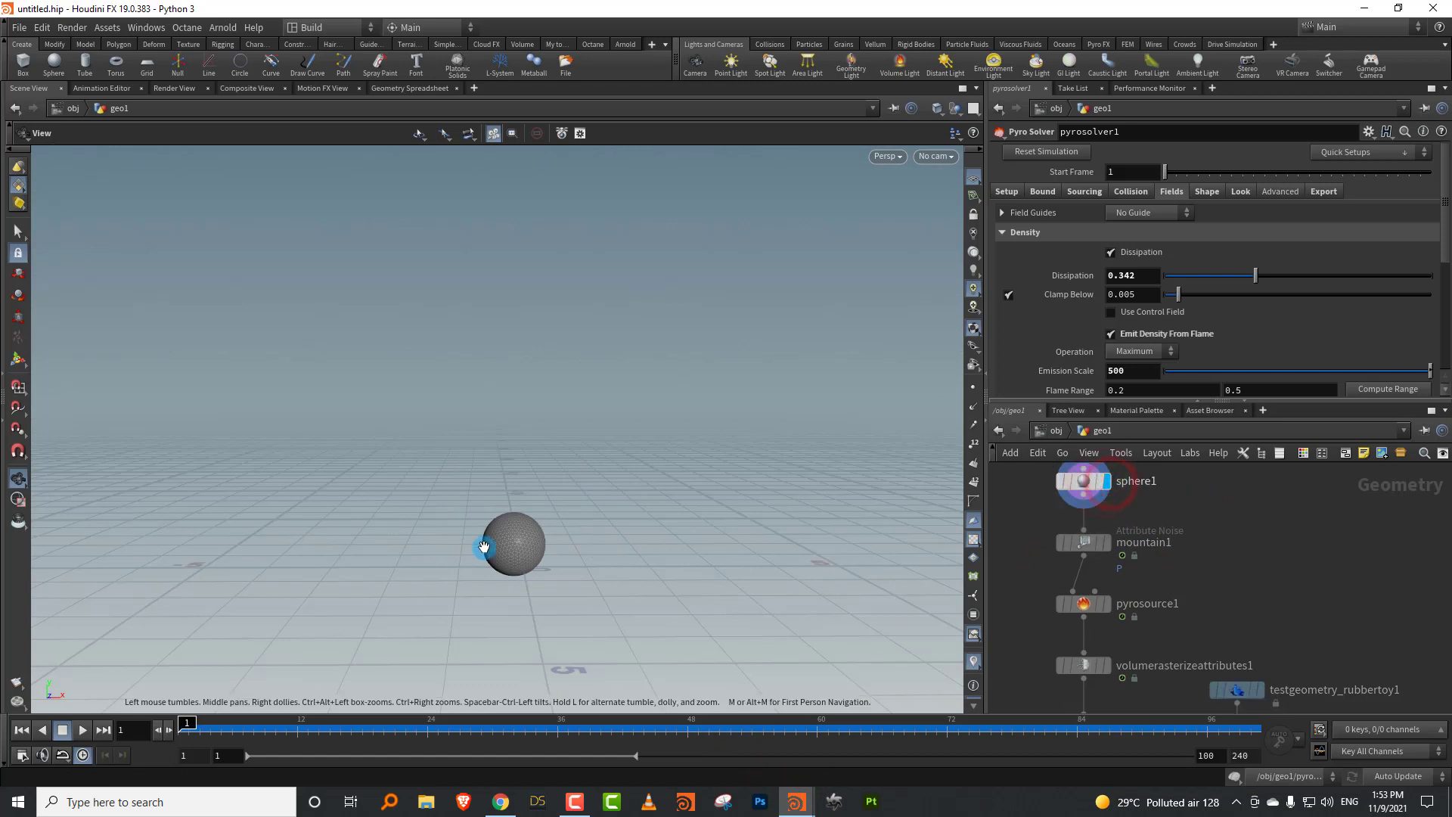
left_click(1106, 542)
left_click(1083, 542)
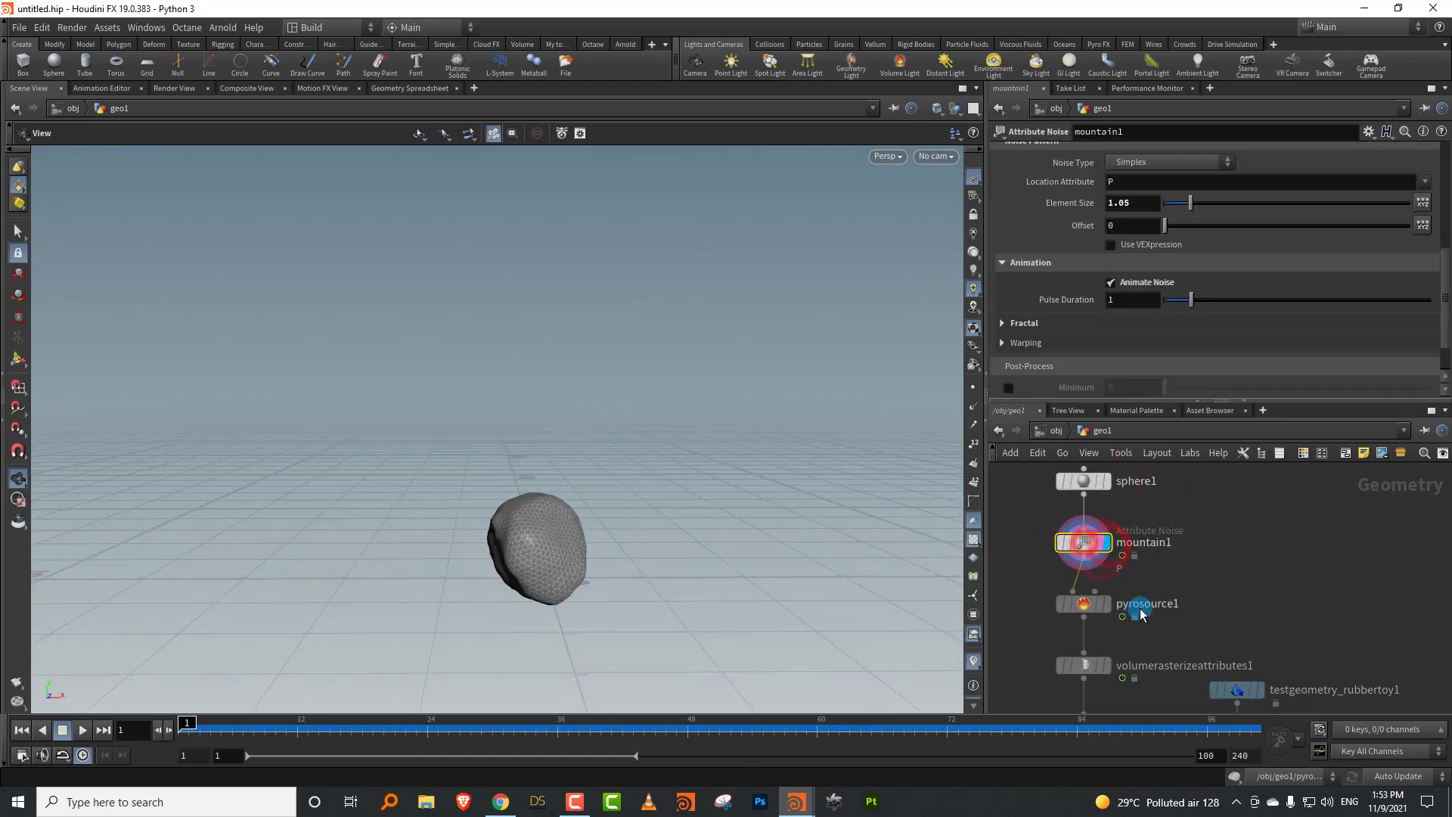
left_click(1106, 603)
left_click(1087, 603)
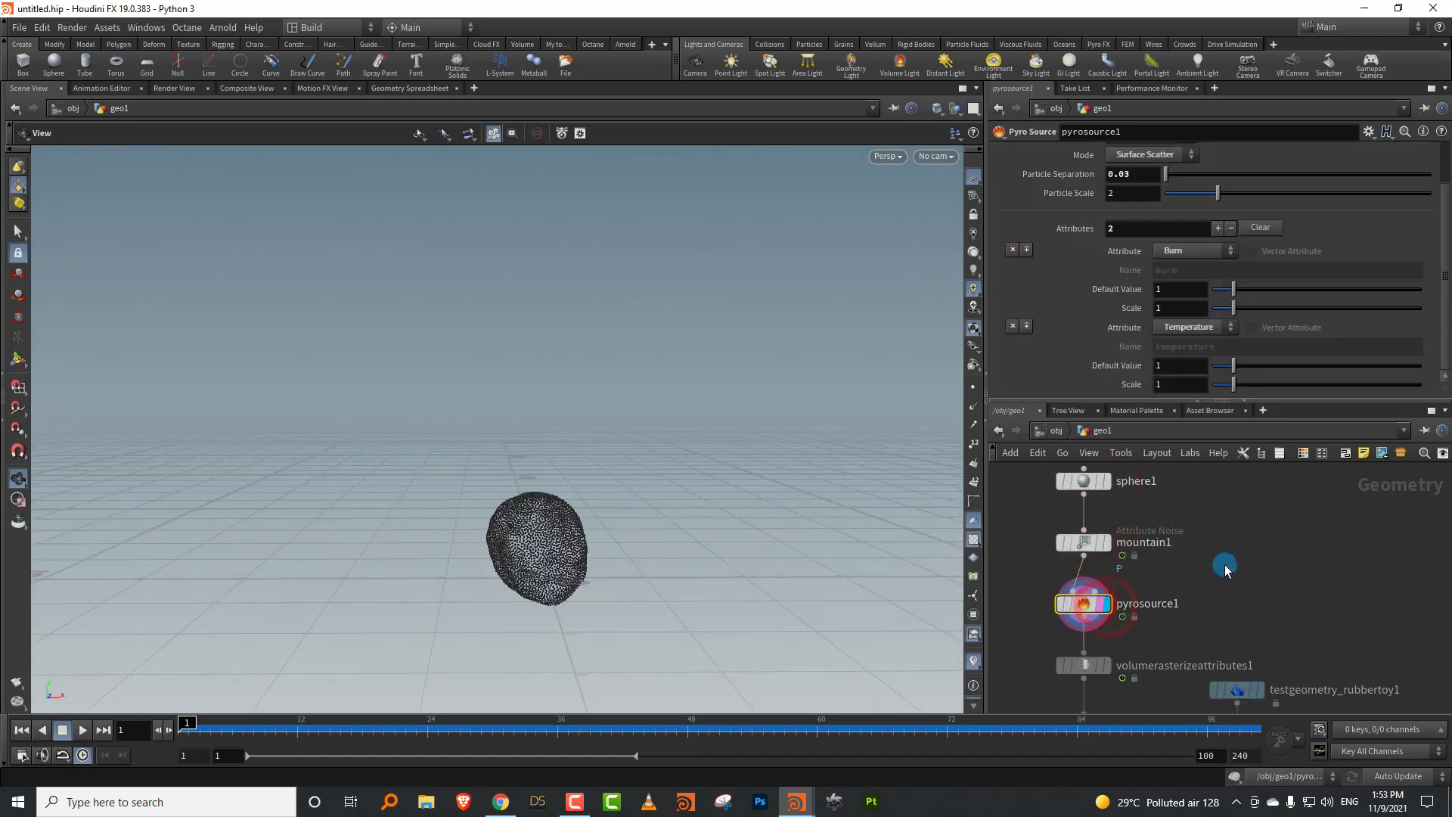
middle_click_drag(1225, 564, 1221, 624)
Step: Paste sphere1 and mountain1 inside a new geo1 Geometry object in the empty scene
left_click_drag(1029, 499, 1106, 614)
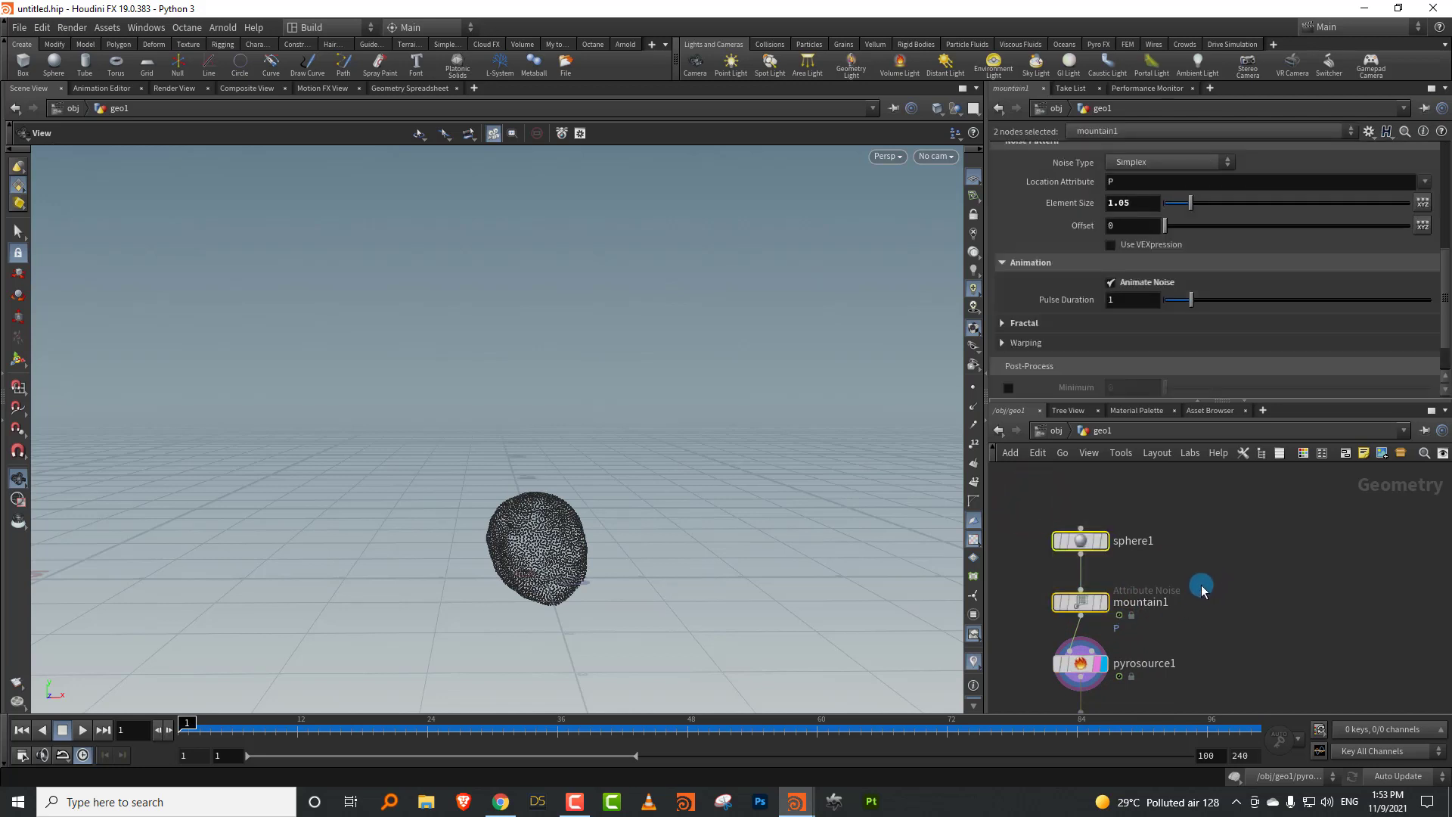
left_click(797, 802)
left_click(879, 740)
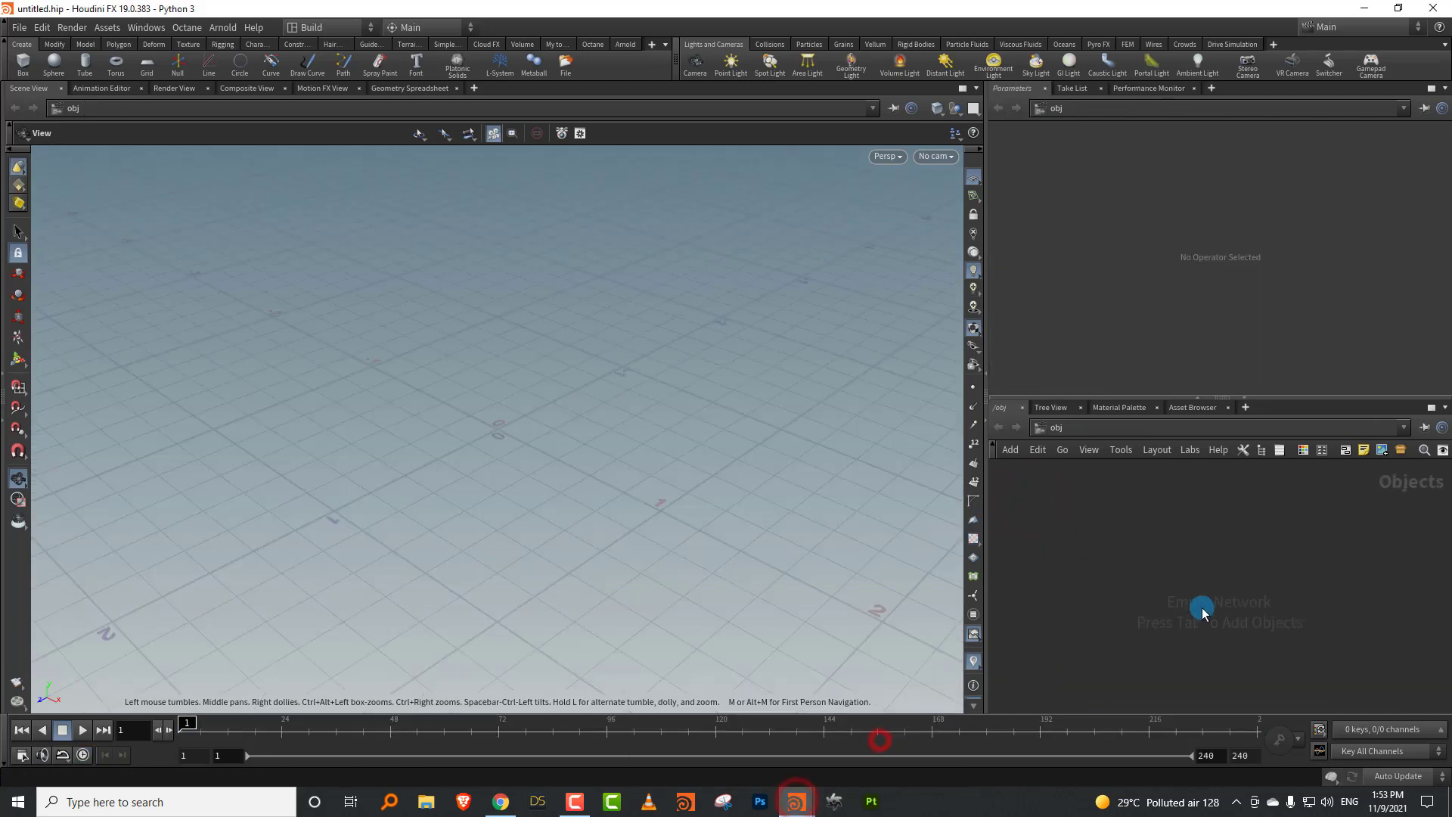
left_click(1196, 579)
key("Tab")
type("geo")
key("Return")
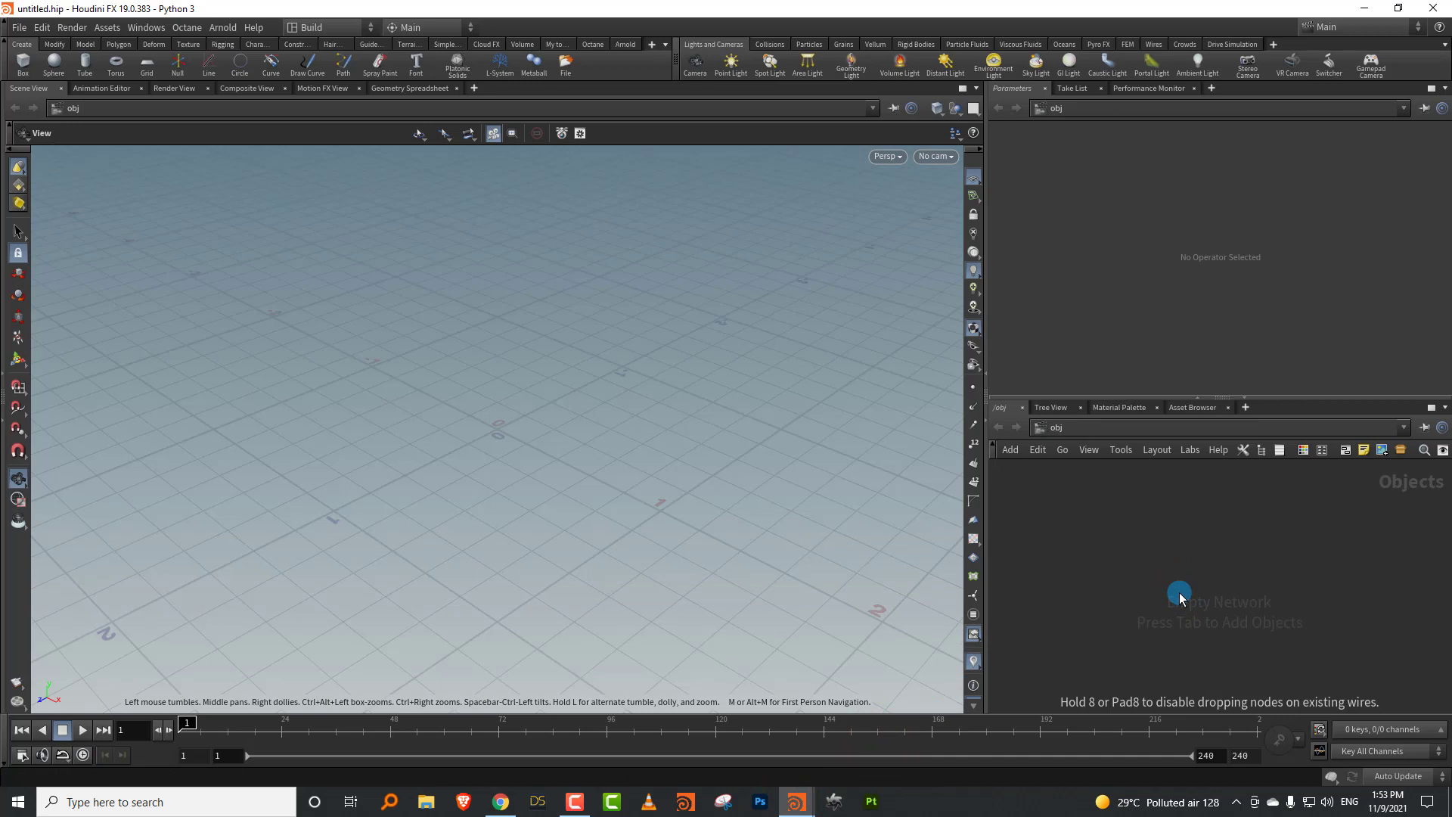
left_click(1178, 593)
key("Return")
key("ctrl+v")
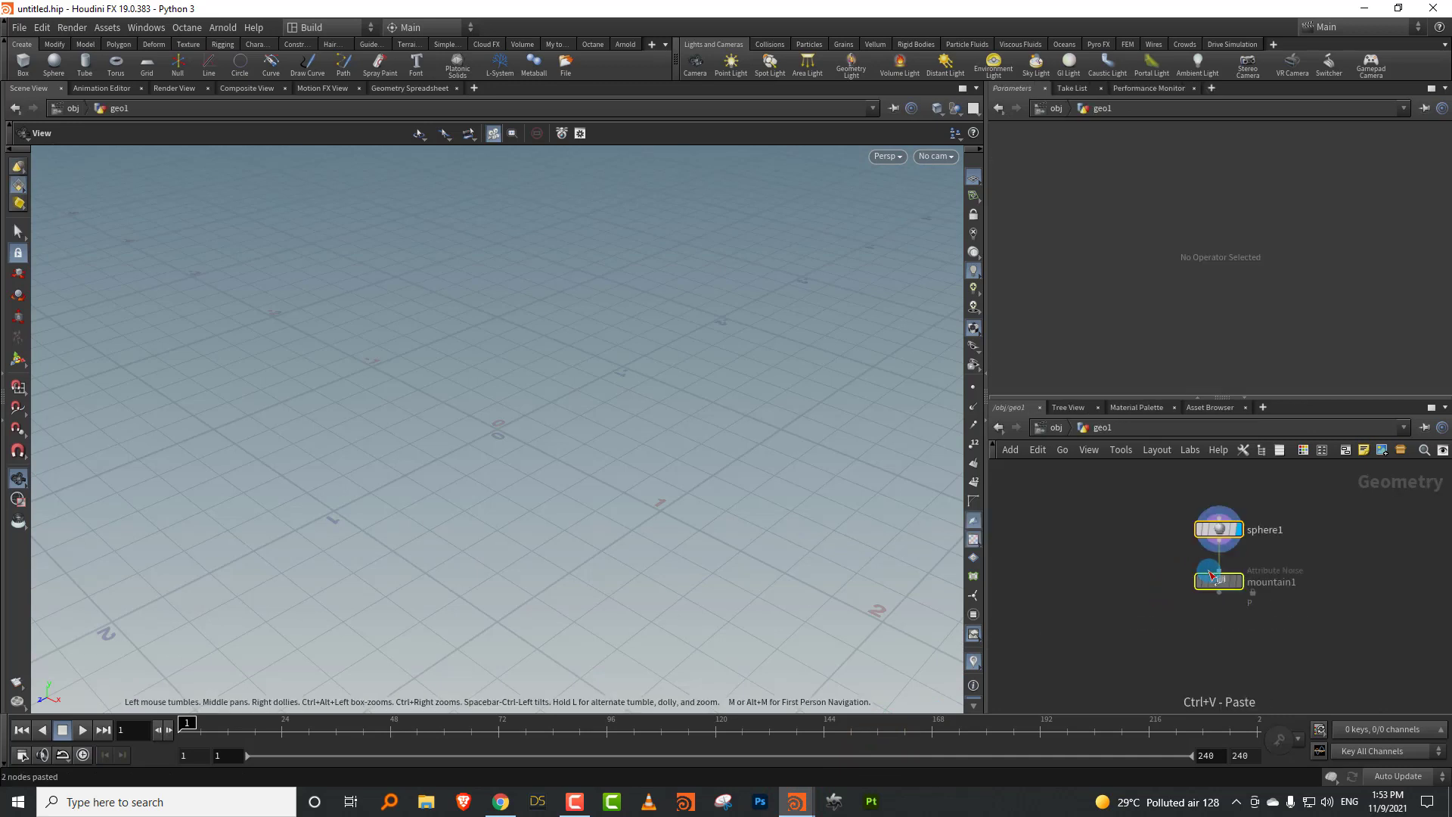
Step: Display mountain1's noisy sphere and preview its animation
left_click(1233, 584)
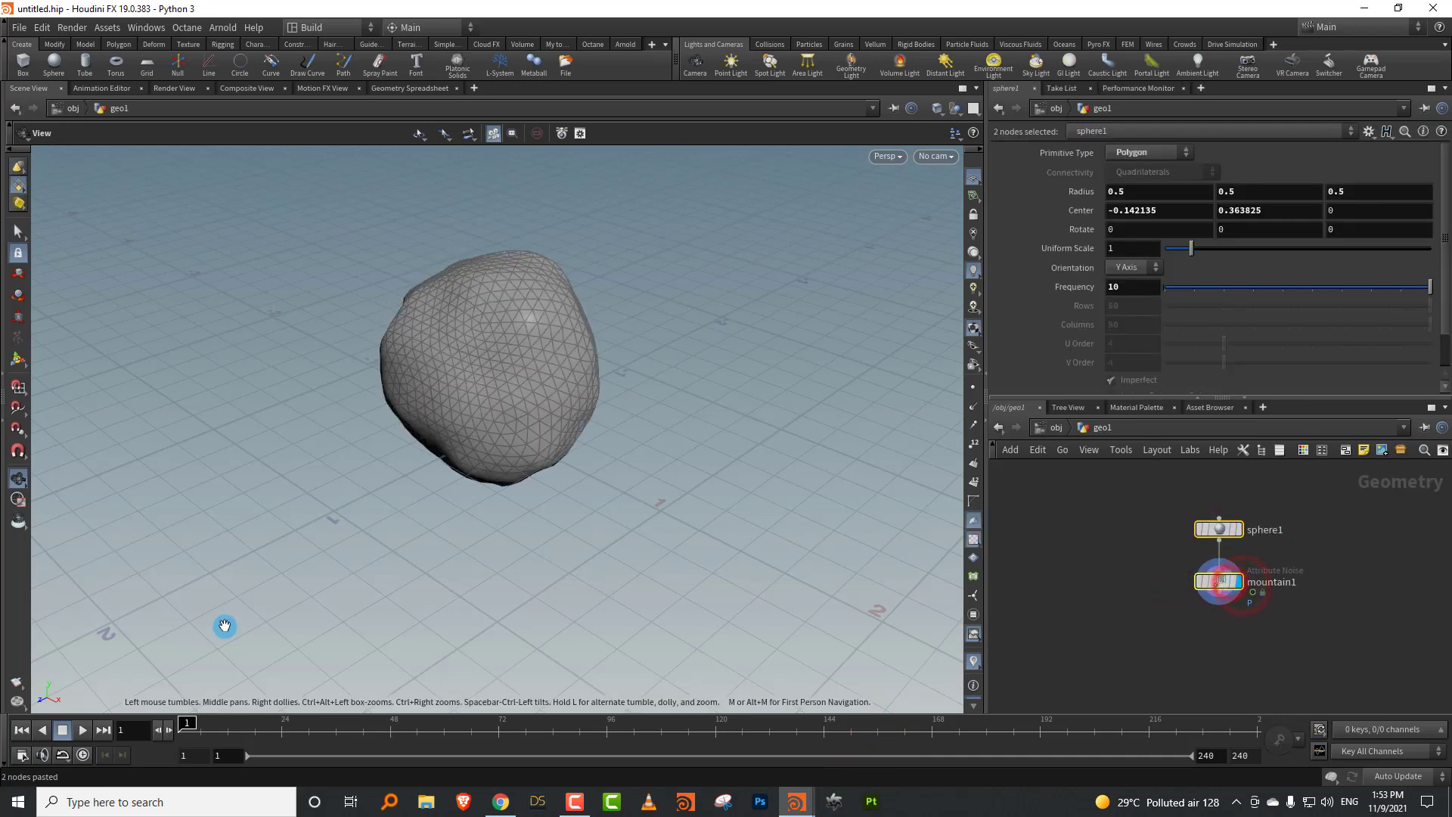
left_click(83, 730)
left_click(63, 730)
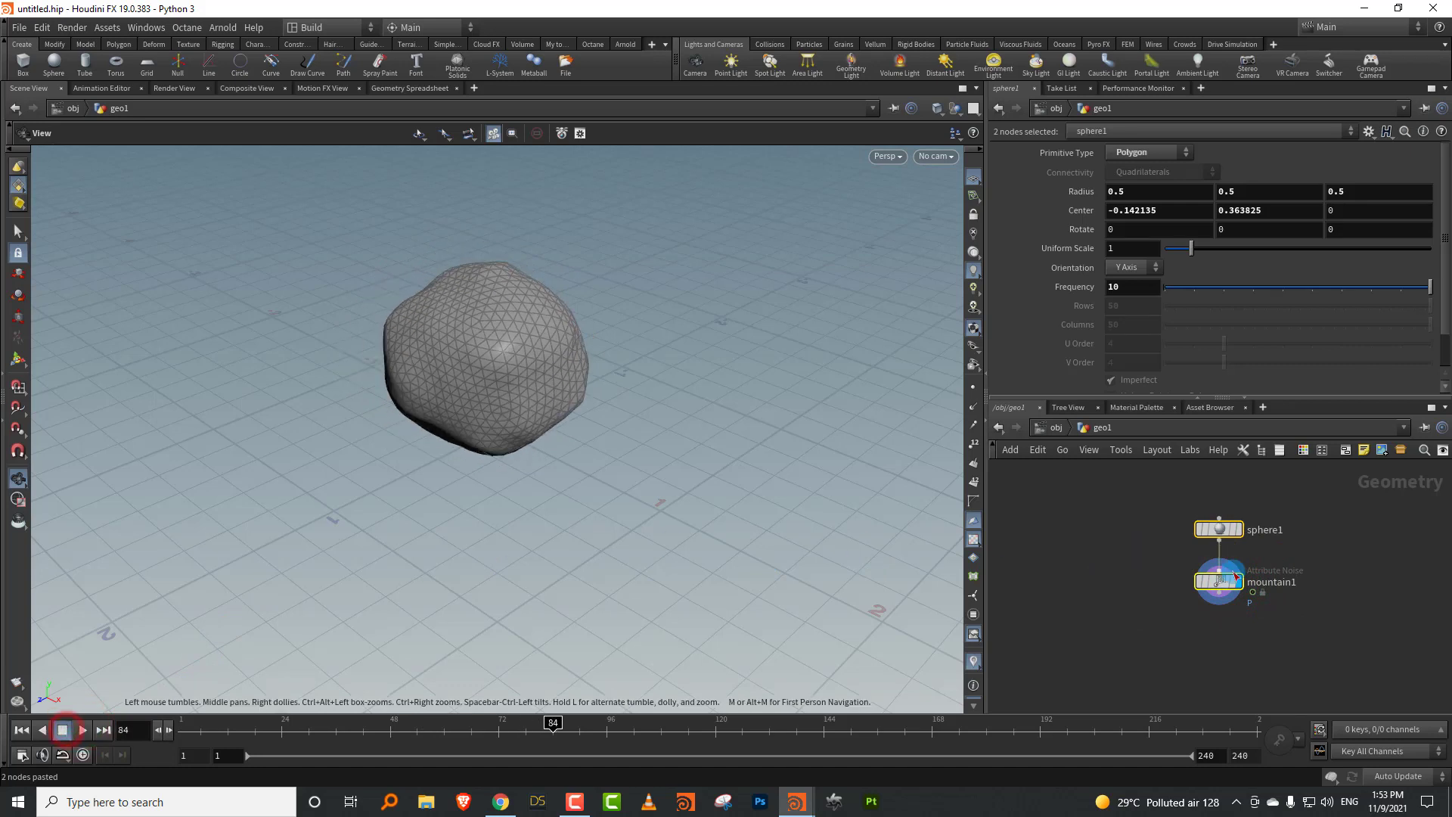
Step: Set mountain1's Pulse Duration to 3.87 and replay from frame 1
left_click(1211, 581)
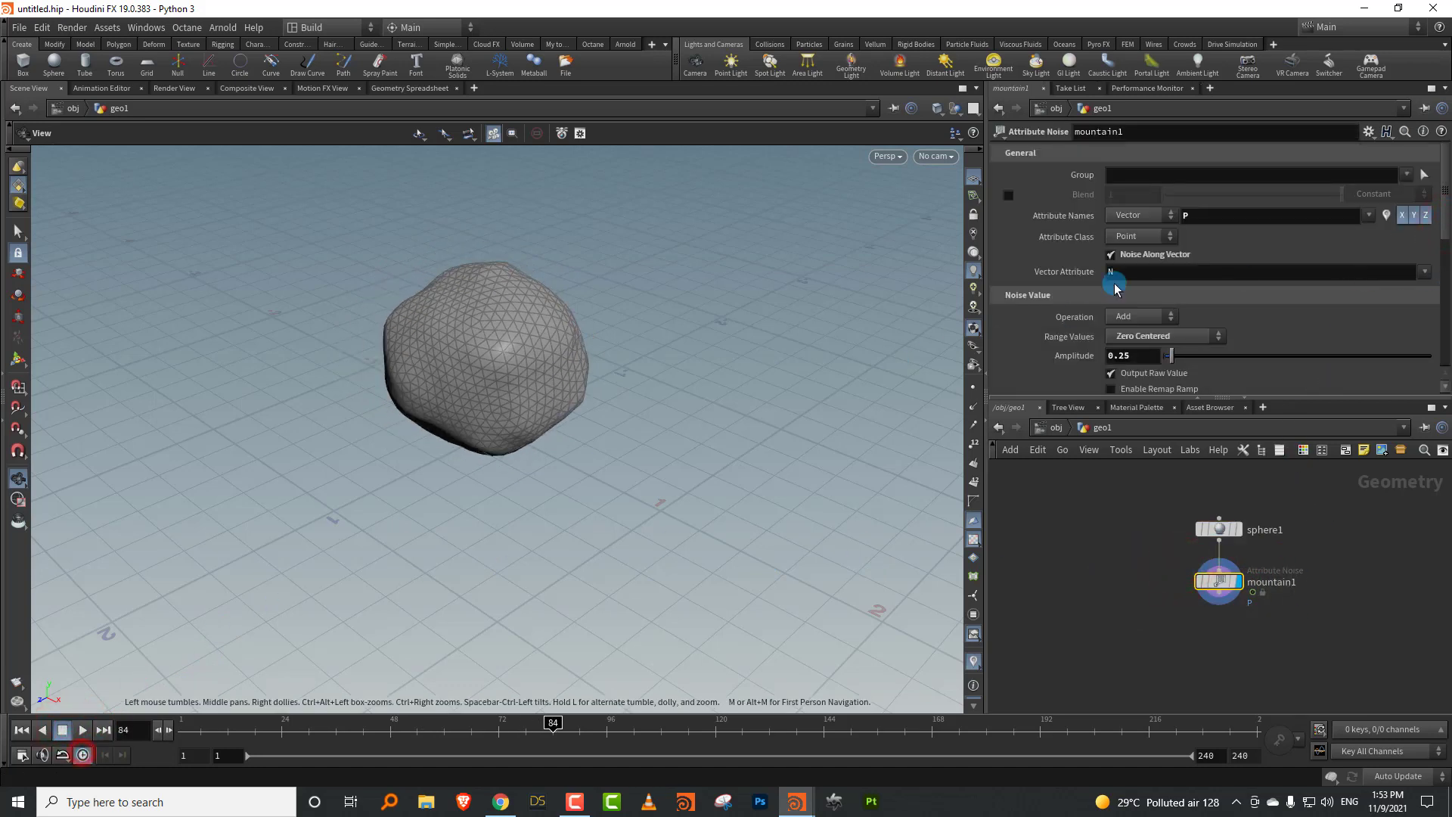
left_click_drag(1442, 225, 1442, 304)
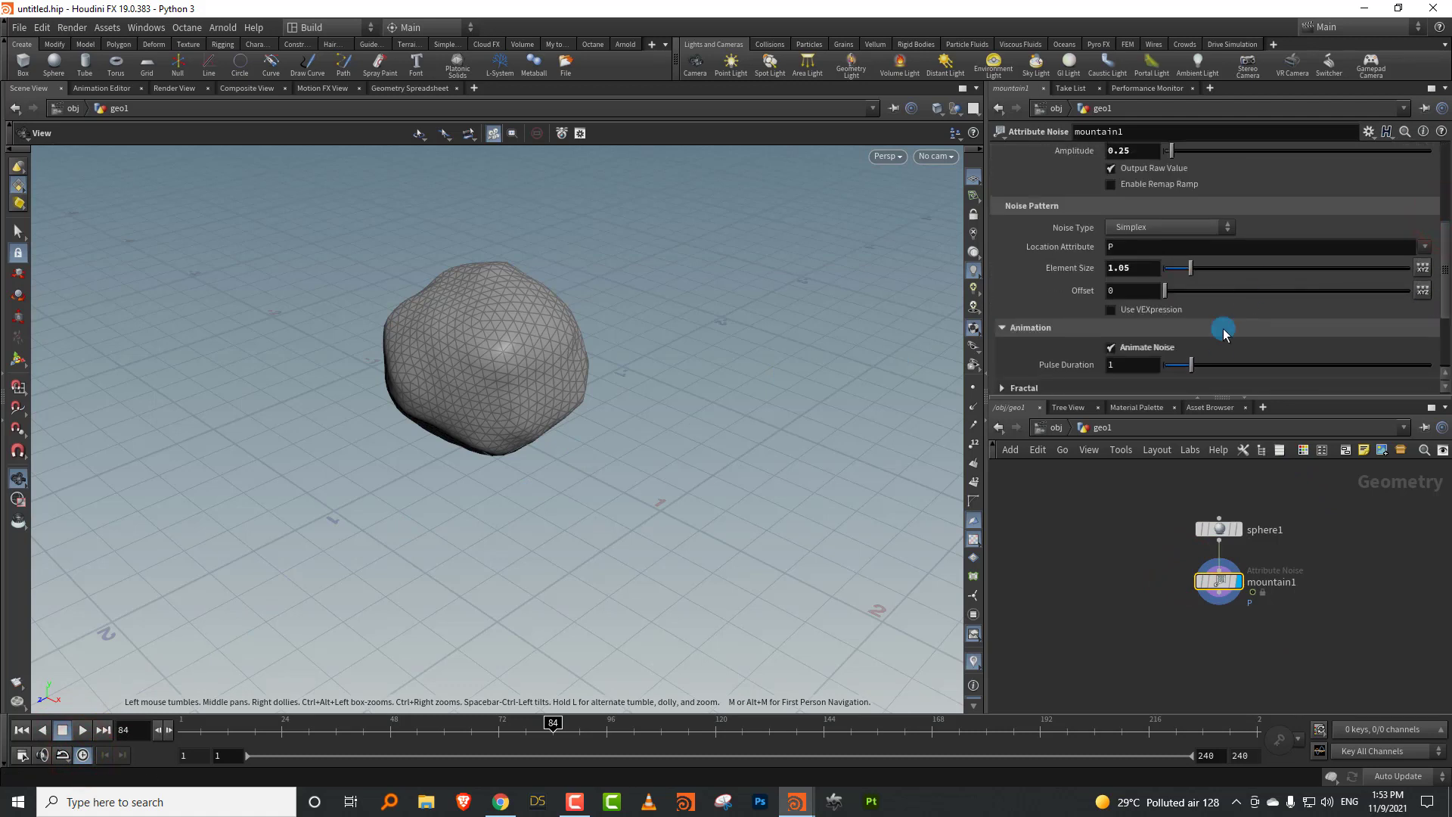
left_click_drag(1241, 364, 1267, 364)
left_click(181, 726)
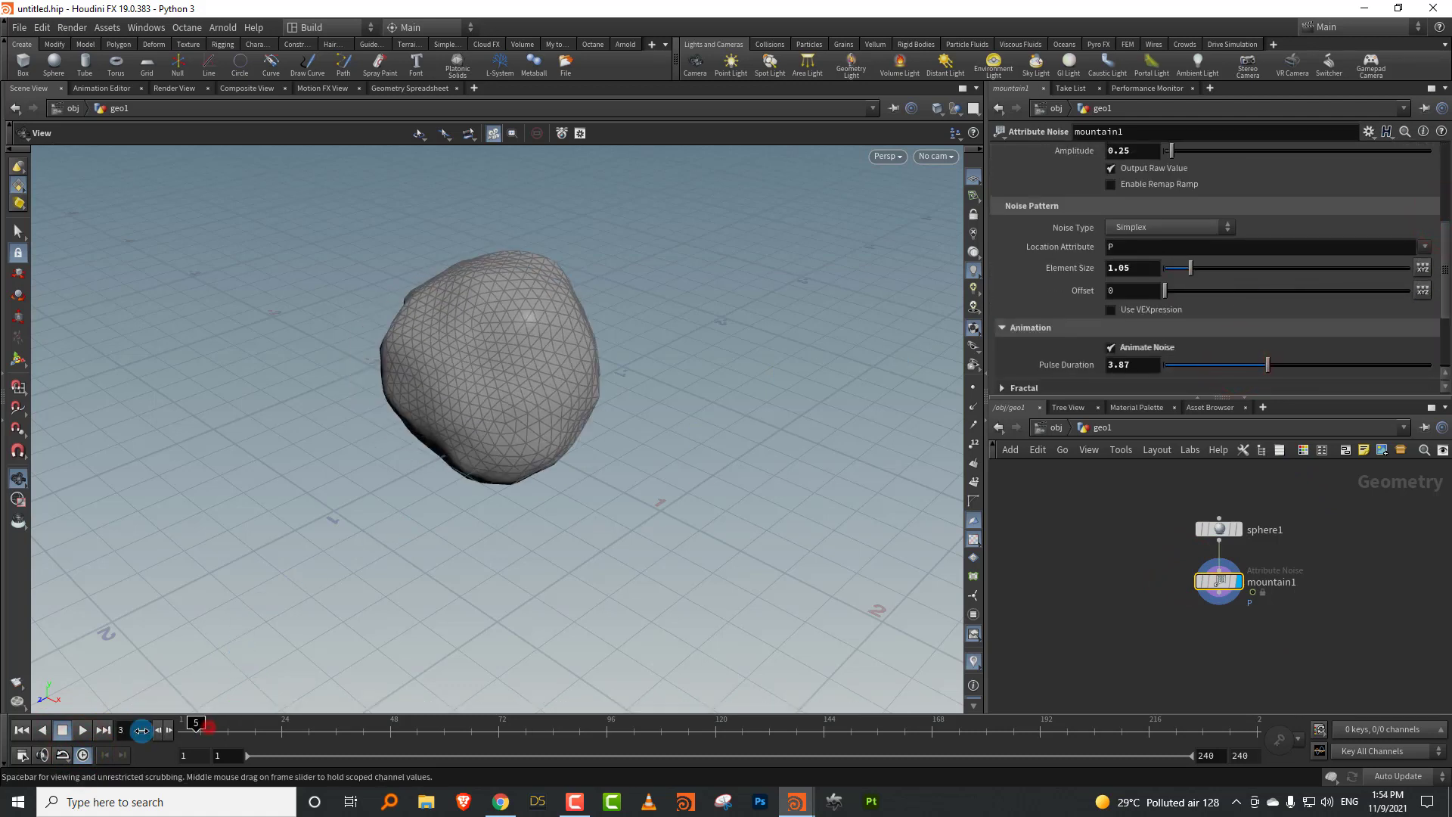
left_click(83, 729)
left_click(65, 726)
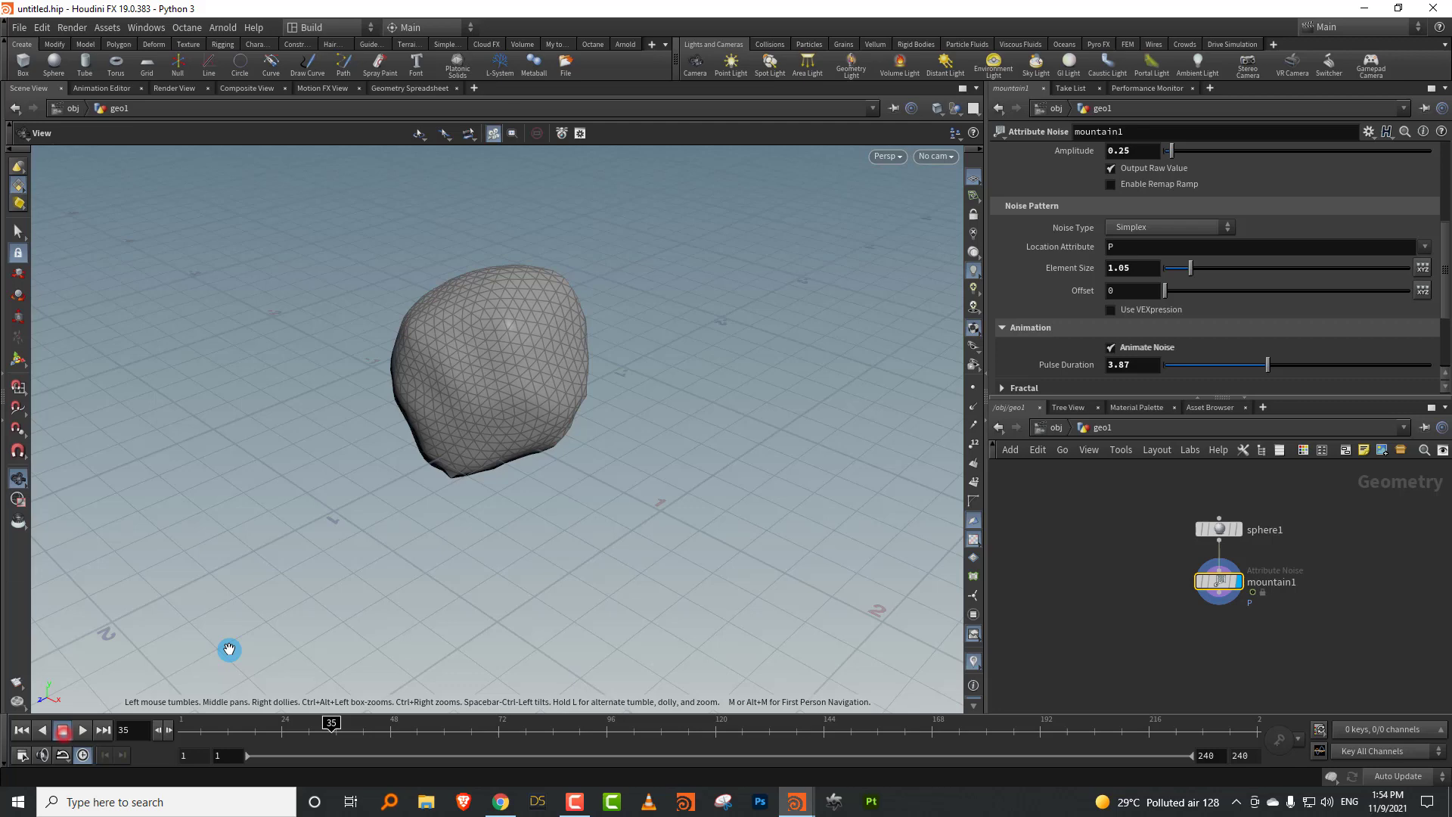
Step: Add a Pyro Source node below mountain1
key("Tab")
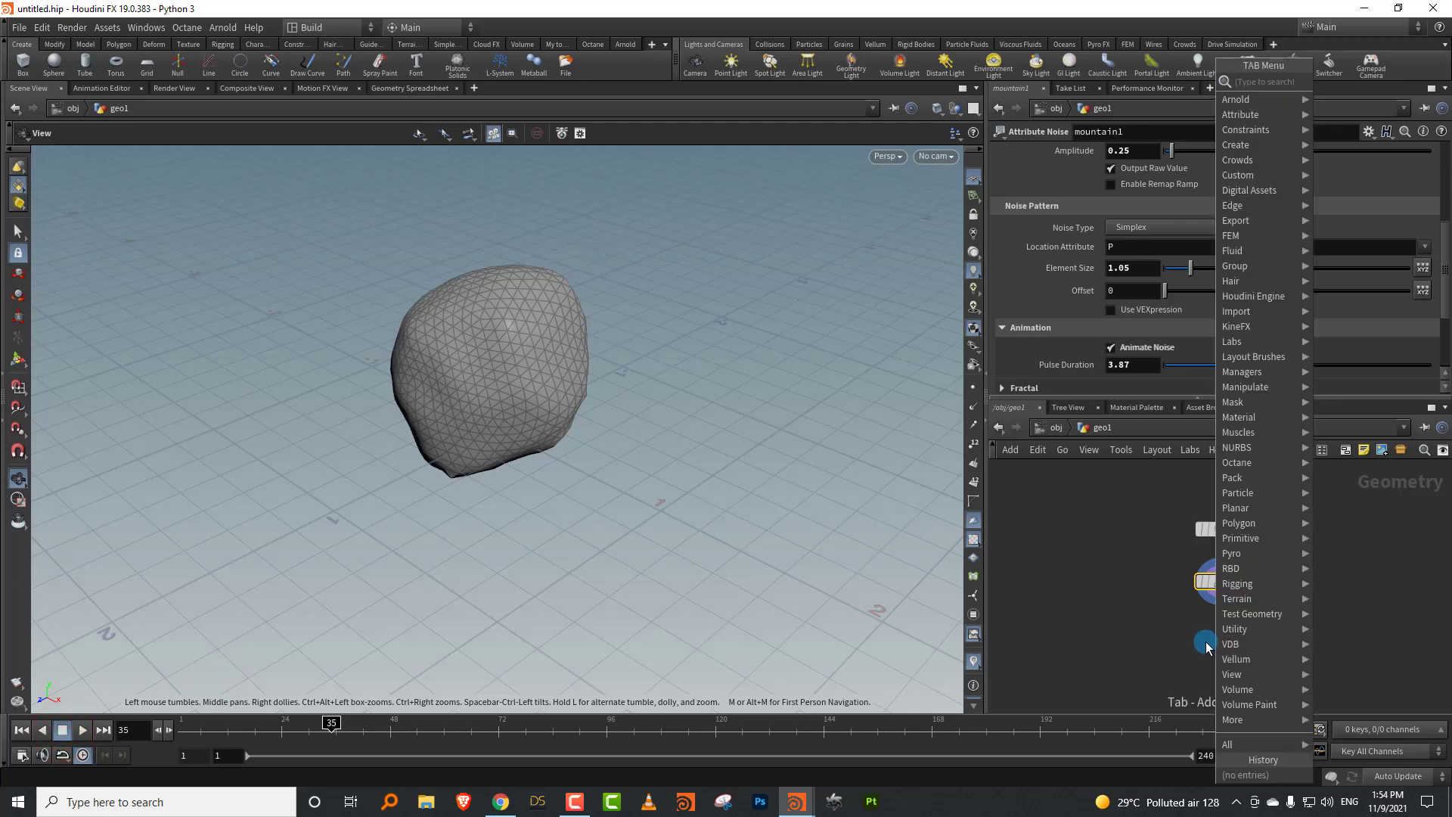
type("source")
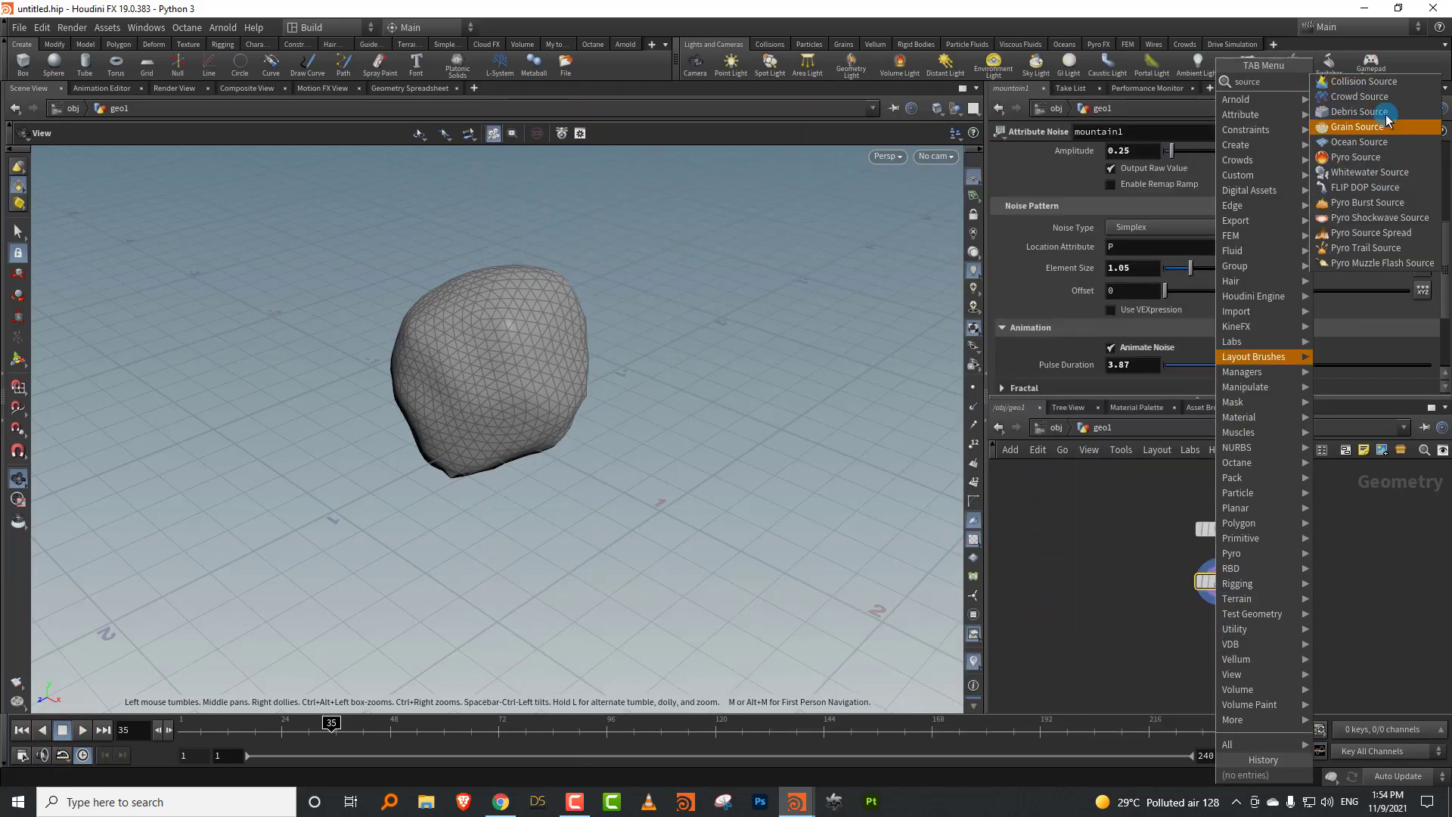
left_click(1358, 157)
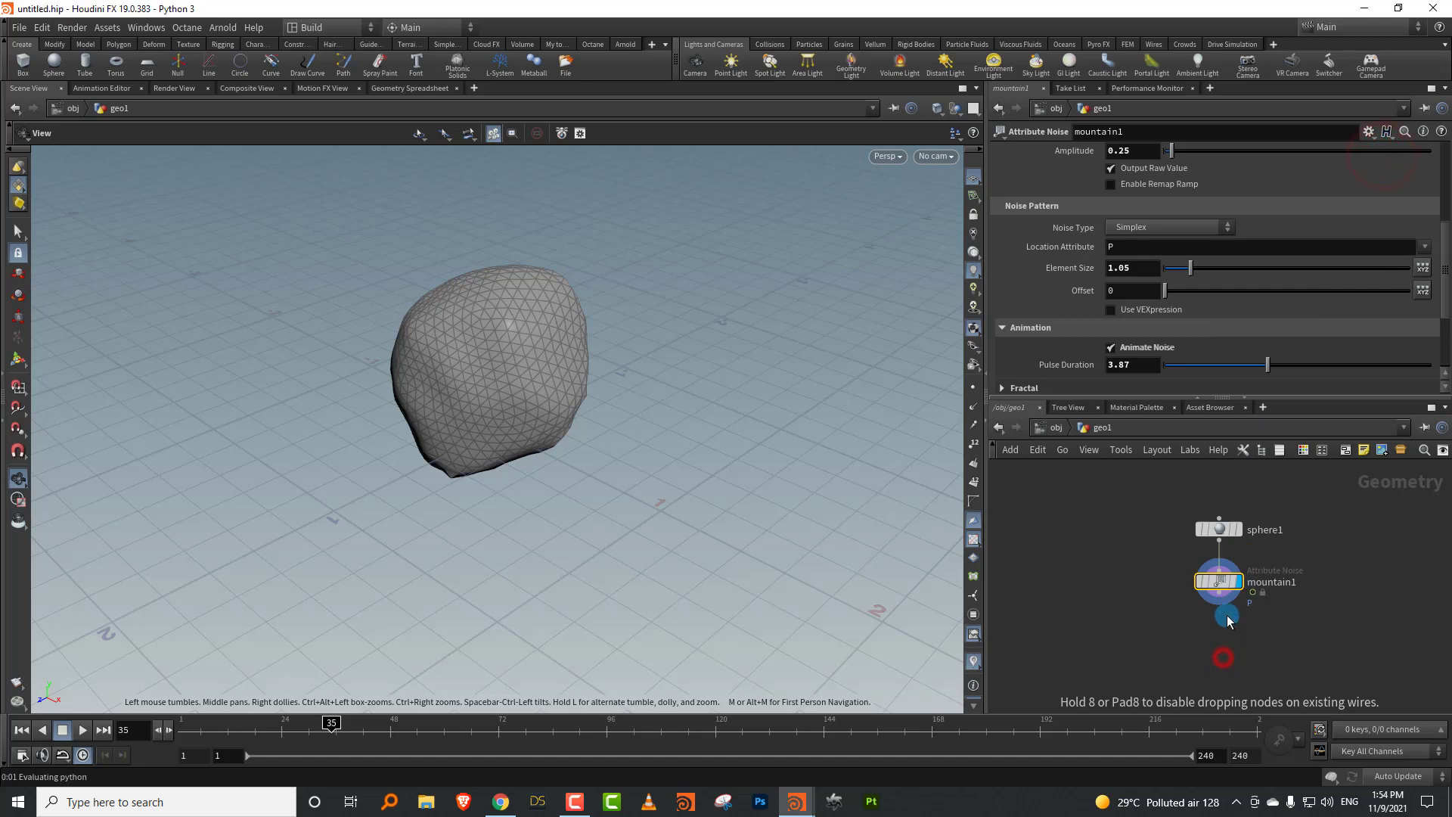
left_click(1228, 622)
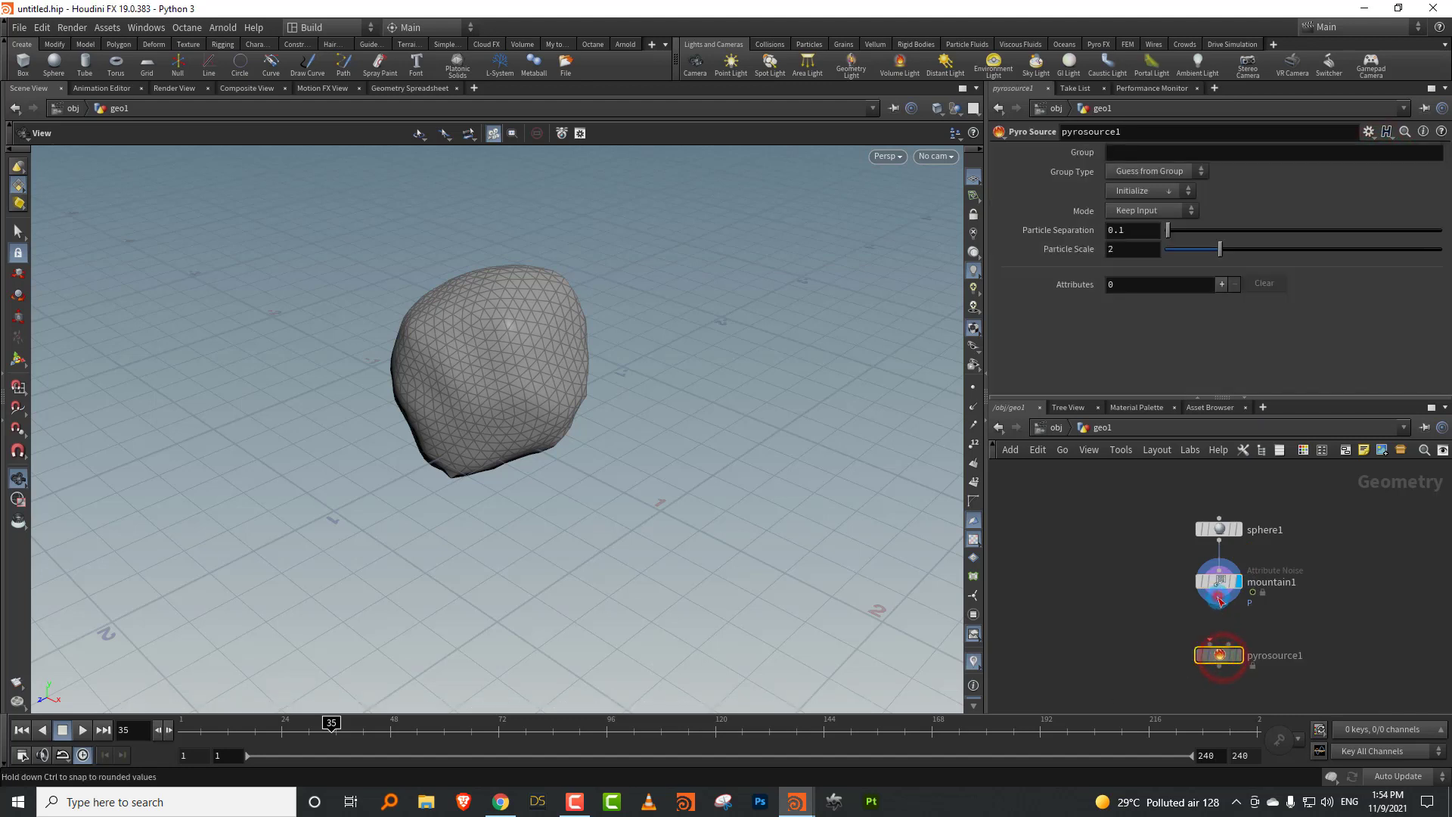
left_click(1291, 625)
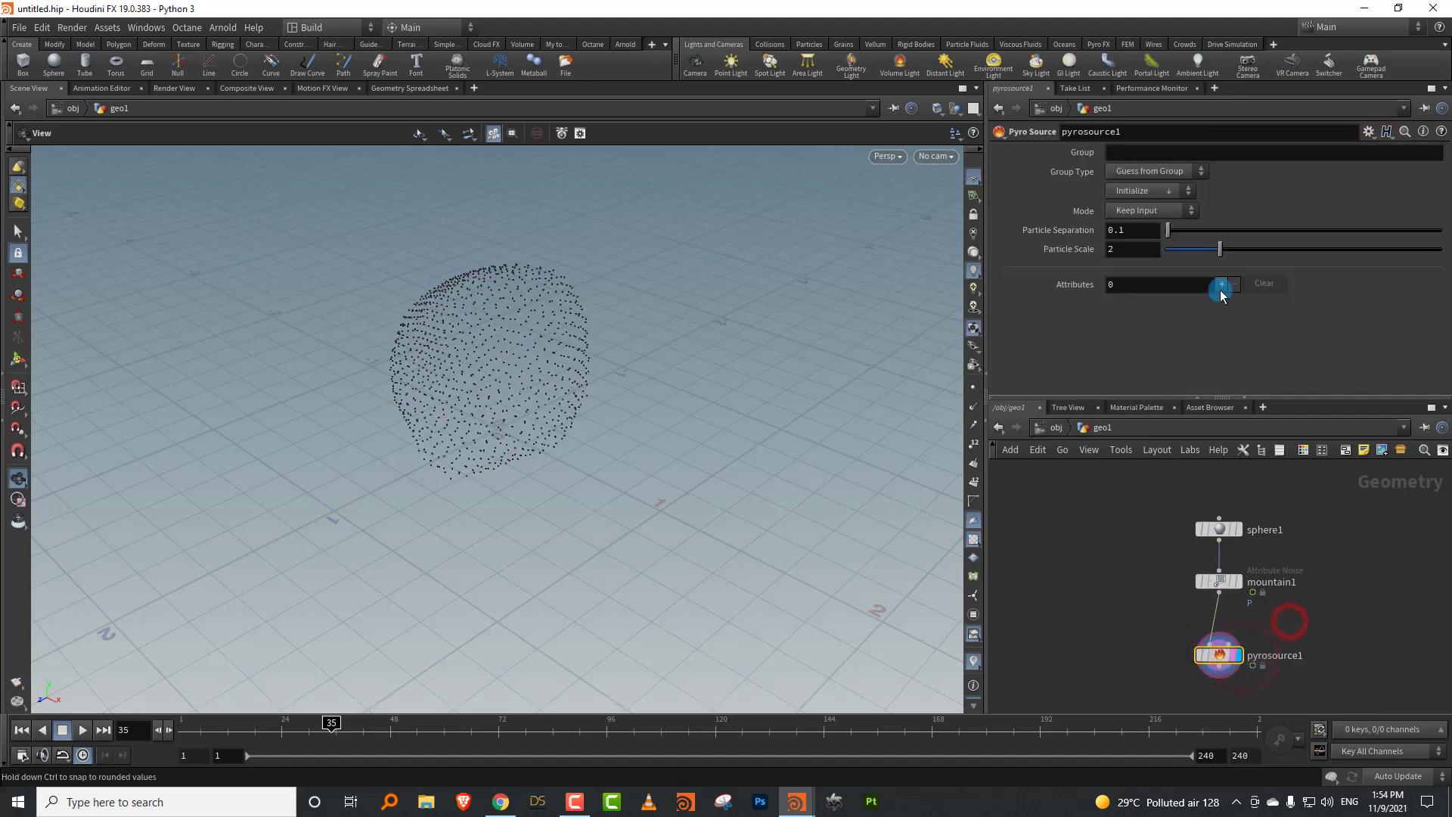
Step: Set the Pyro Source to Surface Scatter, 0.05 particle separation, initialized as Source Burn
left_click(1156, 212)
left_click(1143, 229)
left_click(214, 722)
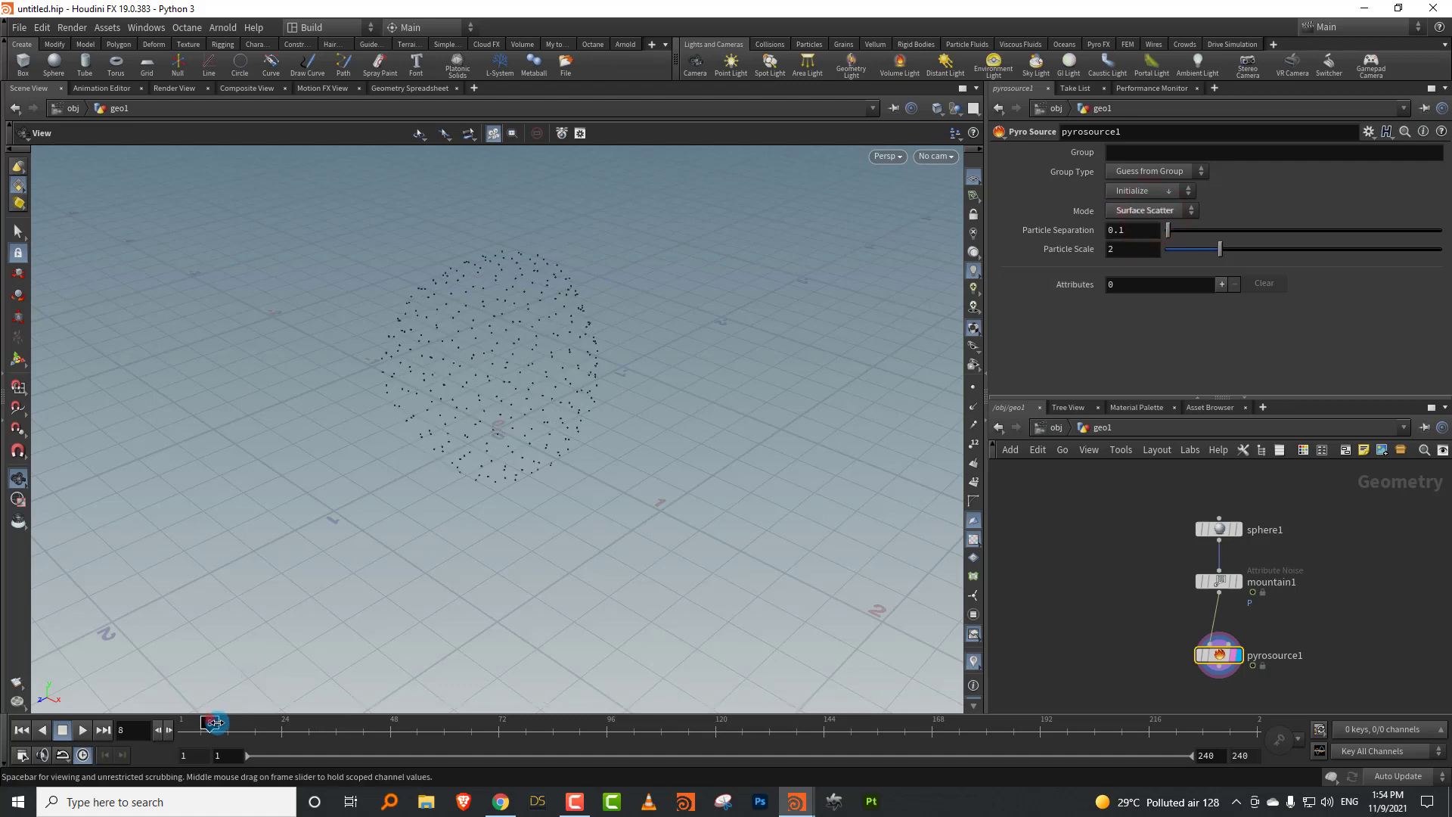
mouse_move(214, 722)
left_mouse_down()
mouse_move(519, 720)
mouse_move(152, 703)
left_mouse_up()
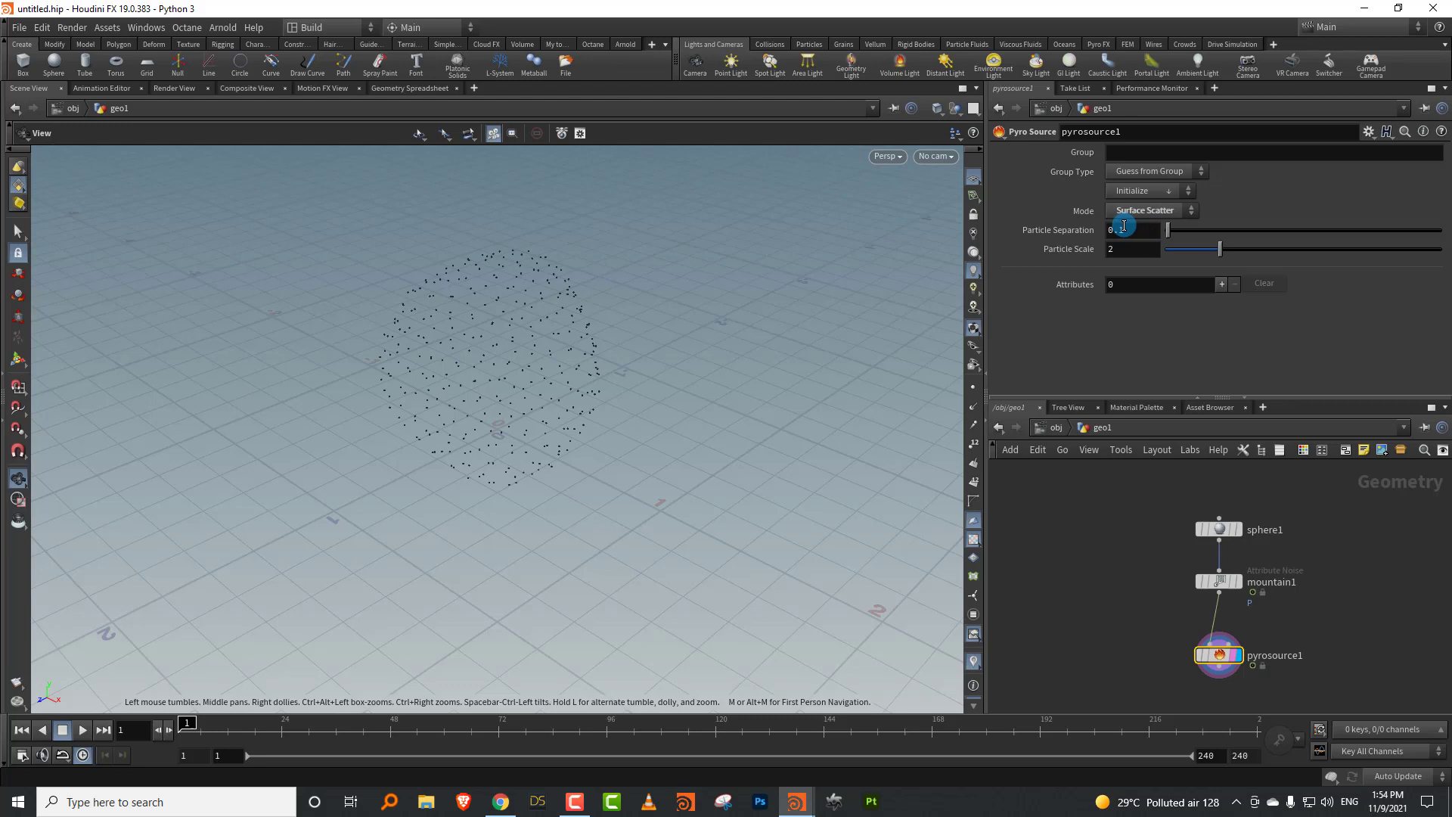
key("Return")
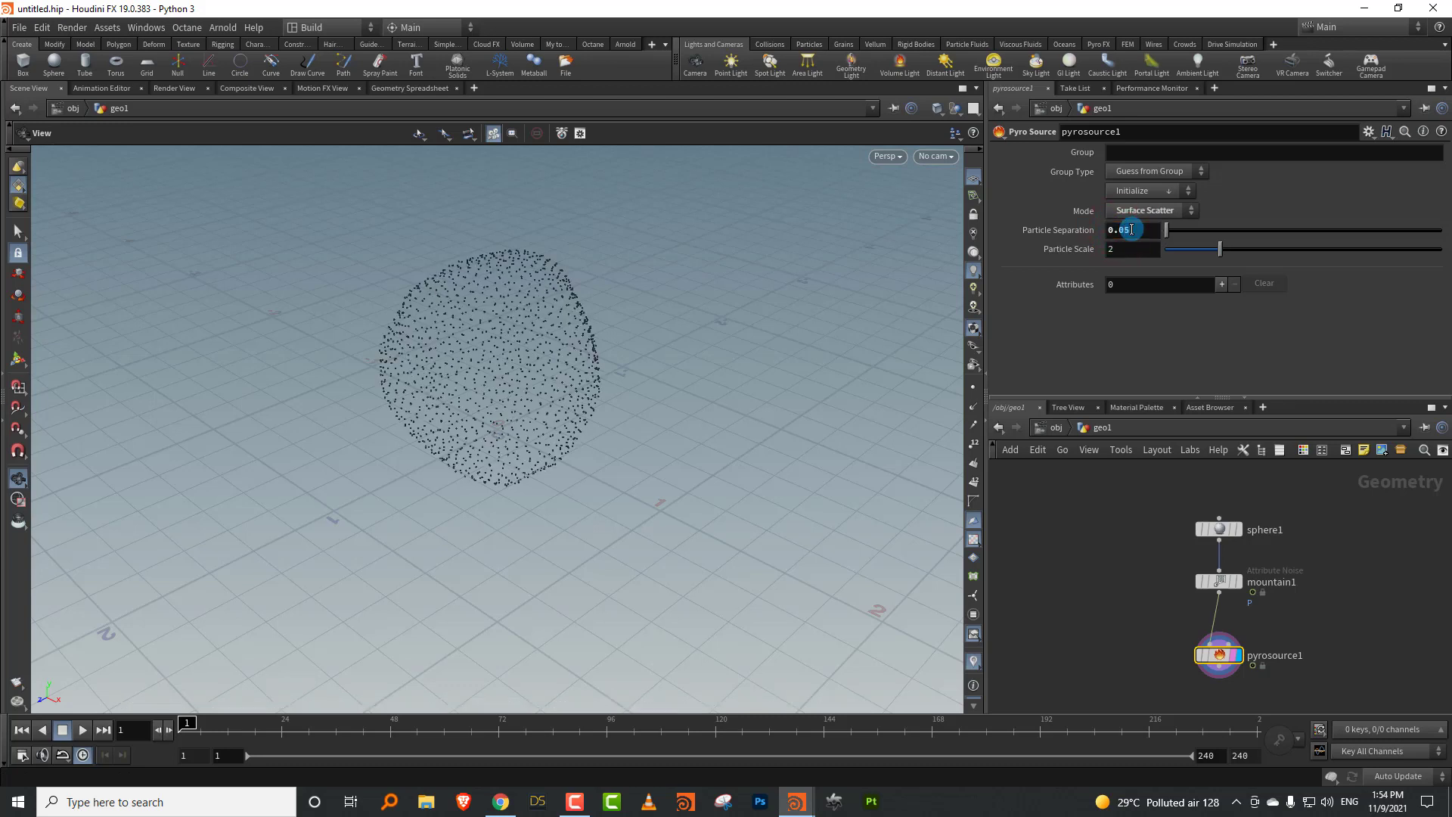
left_click(1157, 190)
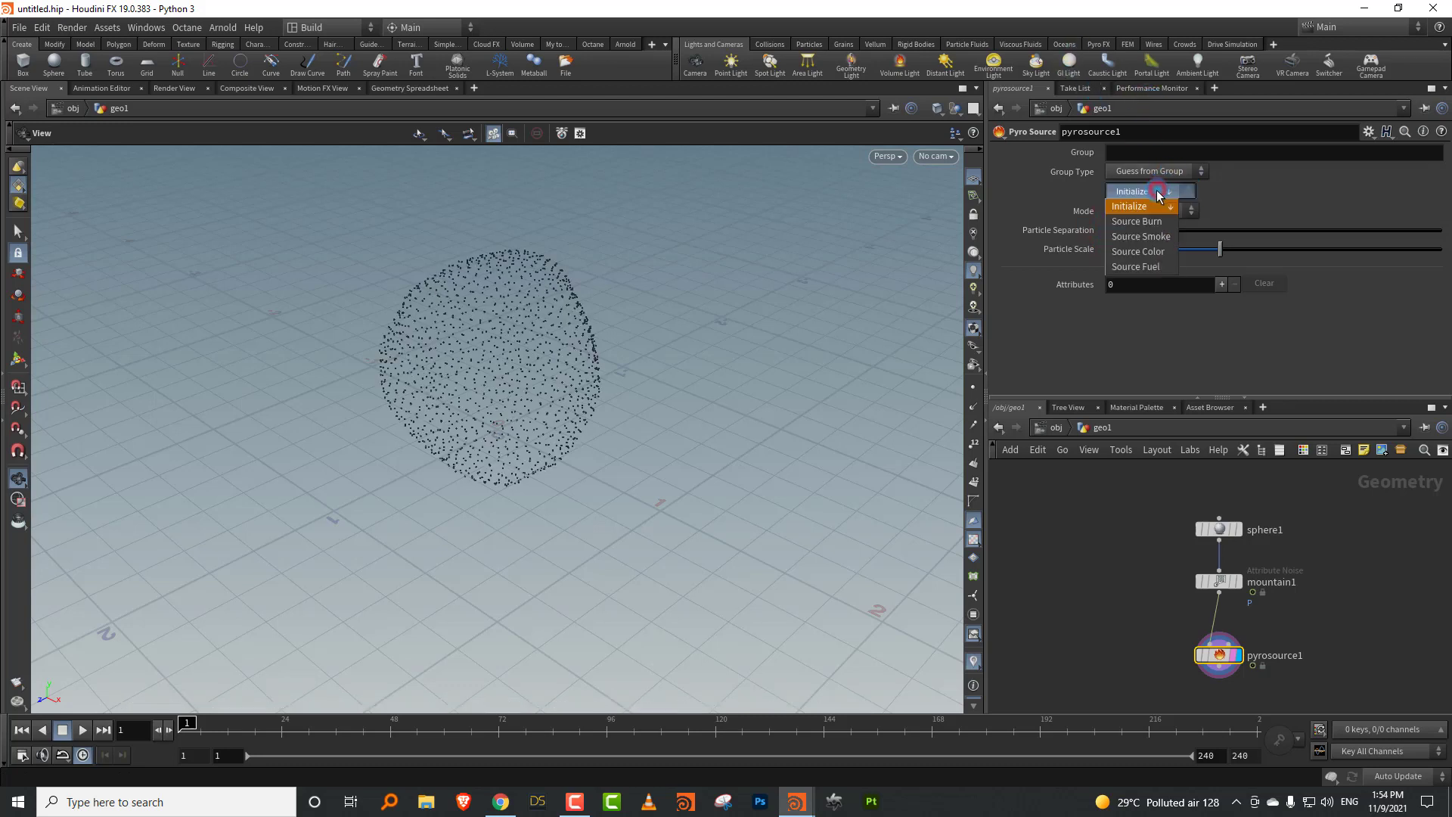
left_click(1151, 222)
right_click_drag(501, 304, 434, 415)
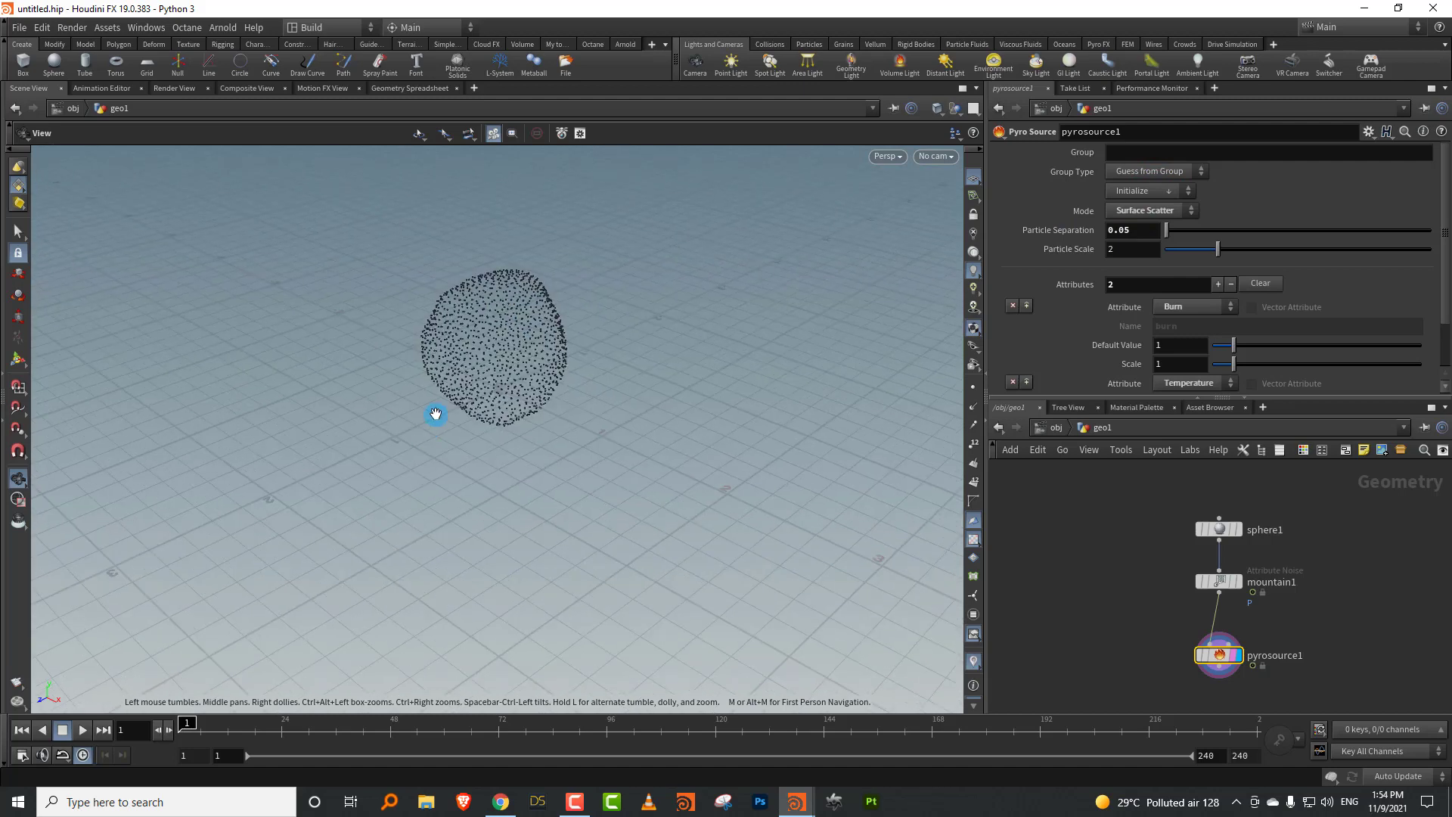
left_click_drag(435, 415, 475, 391)
Step: Add and display Volume Rasterize Attributes under pyrosource1, rasterizing burn and temperature
key("Tab")
type("ra")
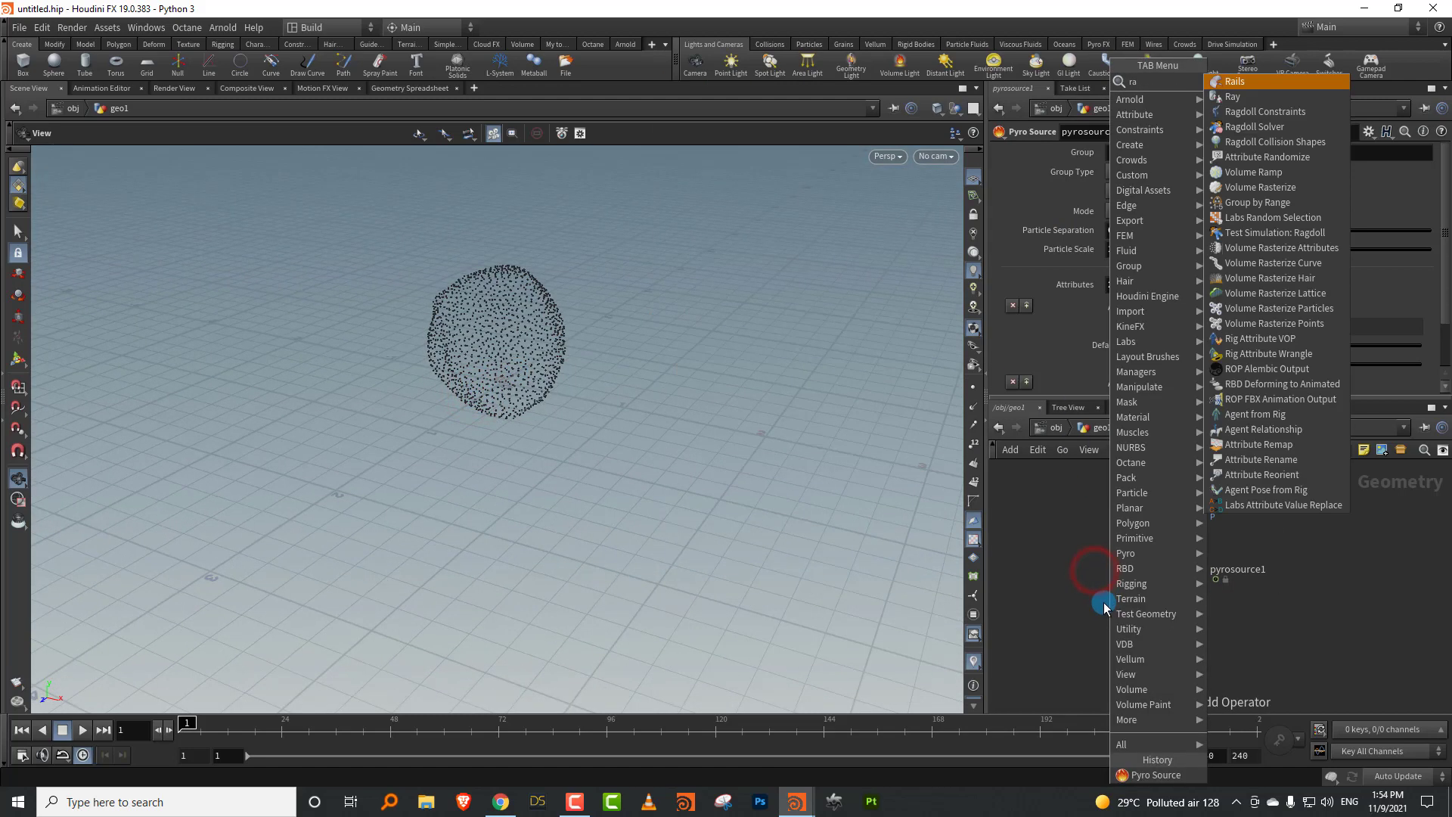
type("ster")
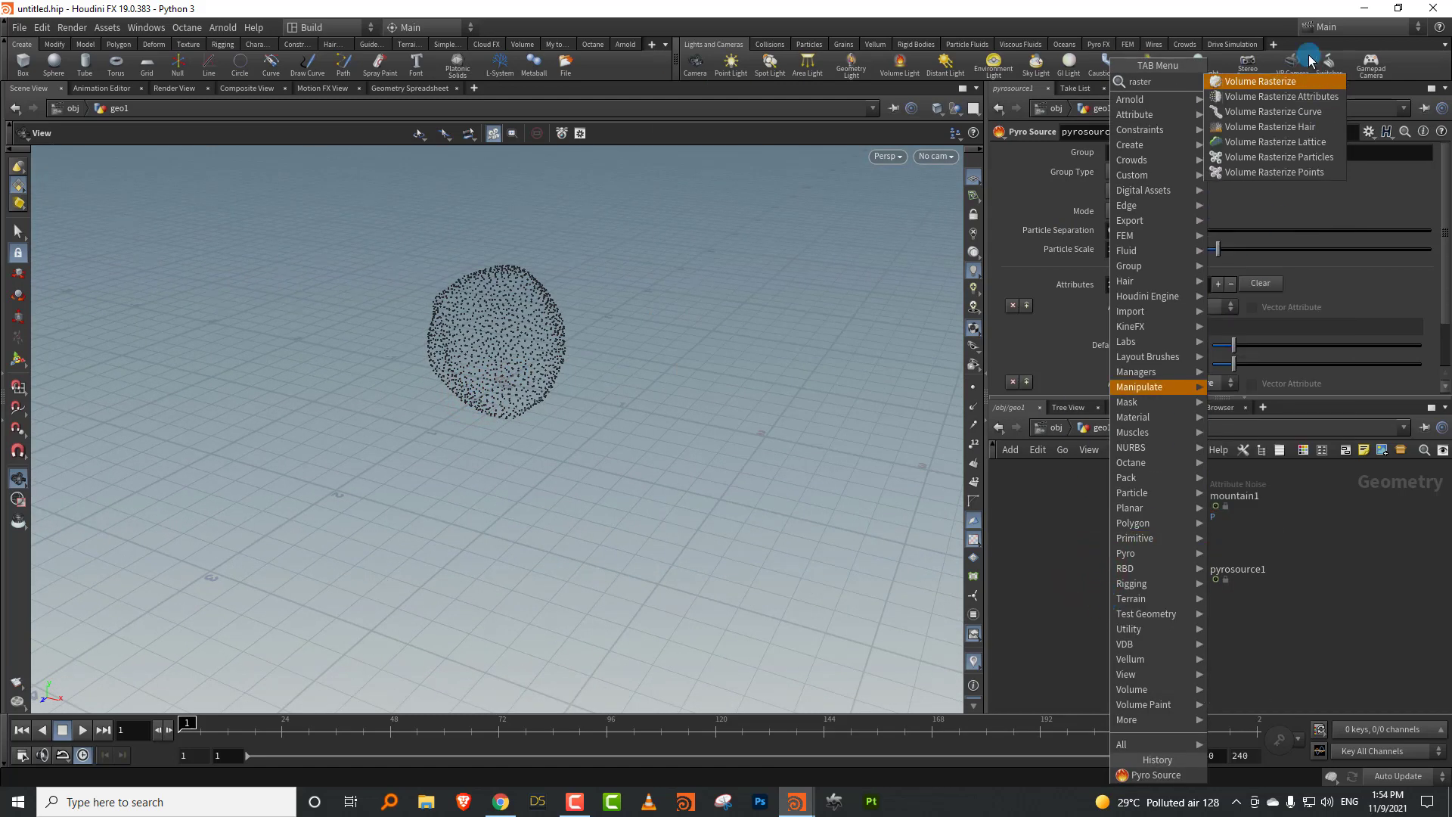
left_click(1294, 103)
left_click(1202, 652)
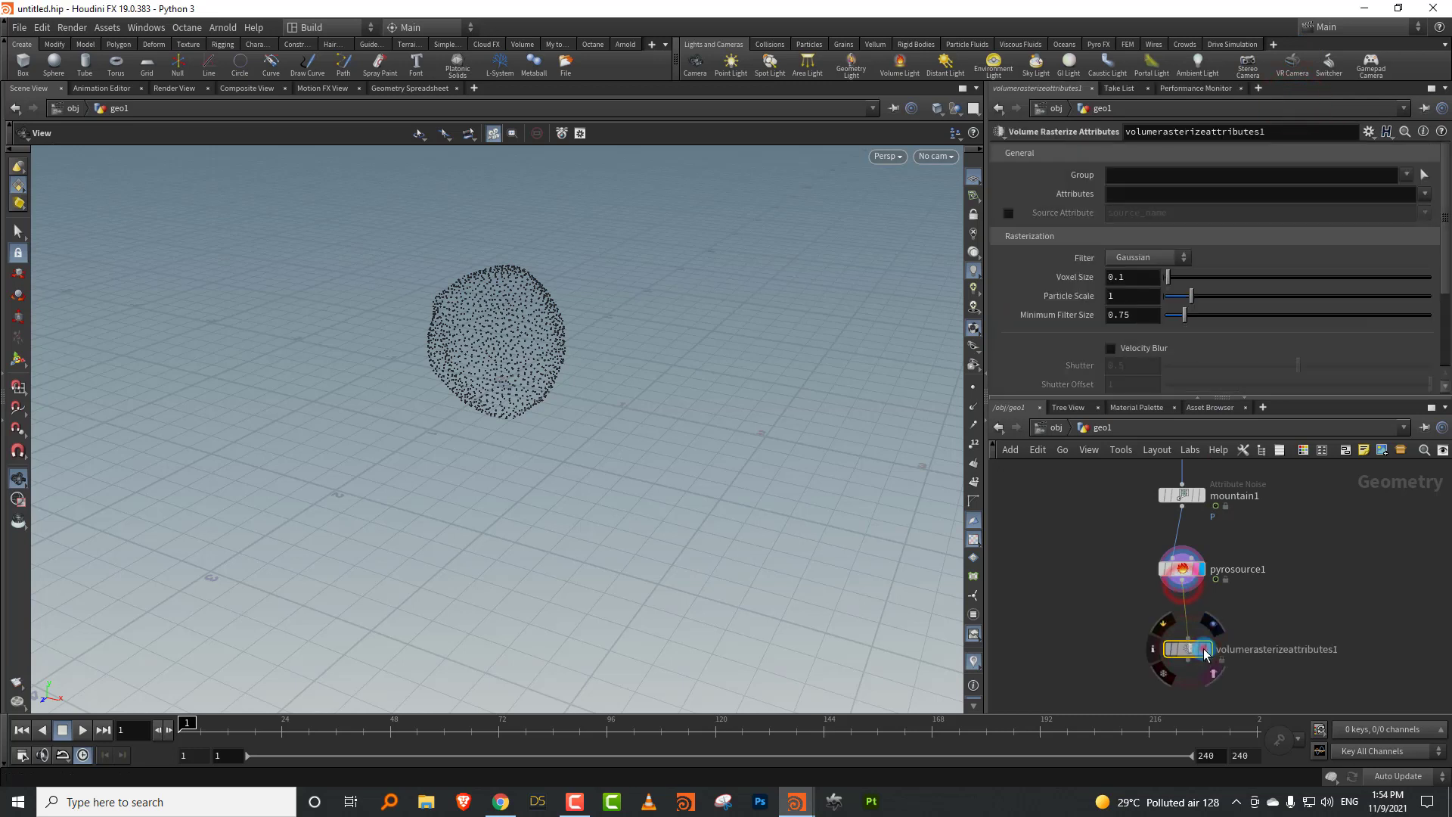
left_click(1204, 651)
left_click(1425, 193)
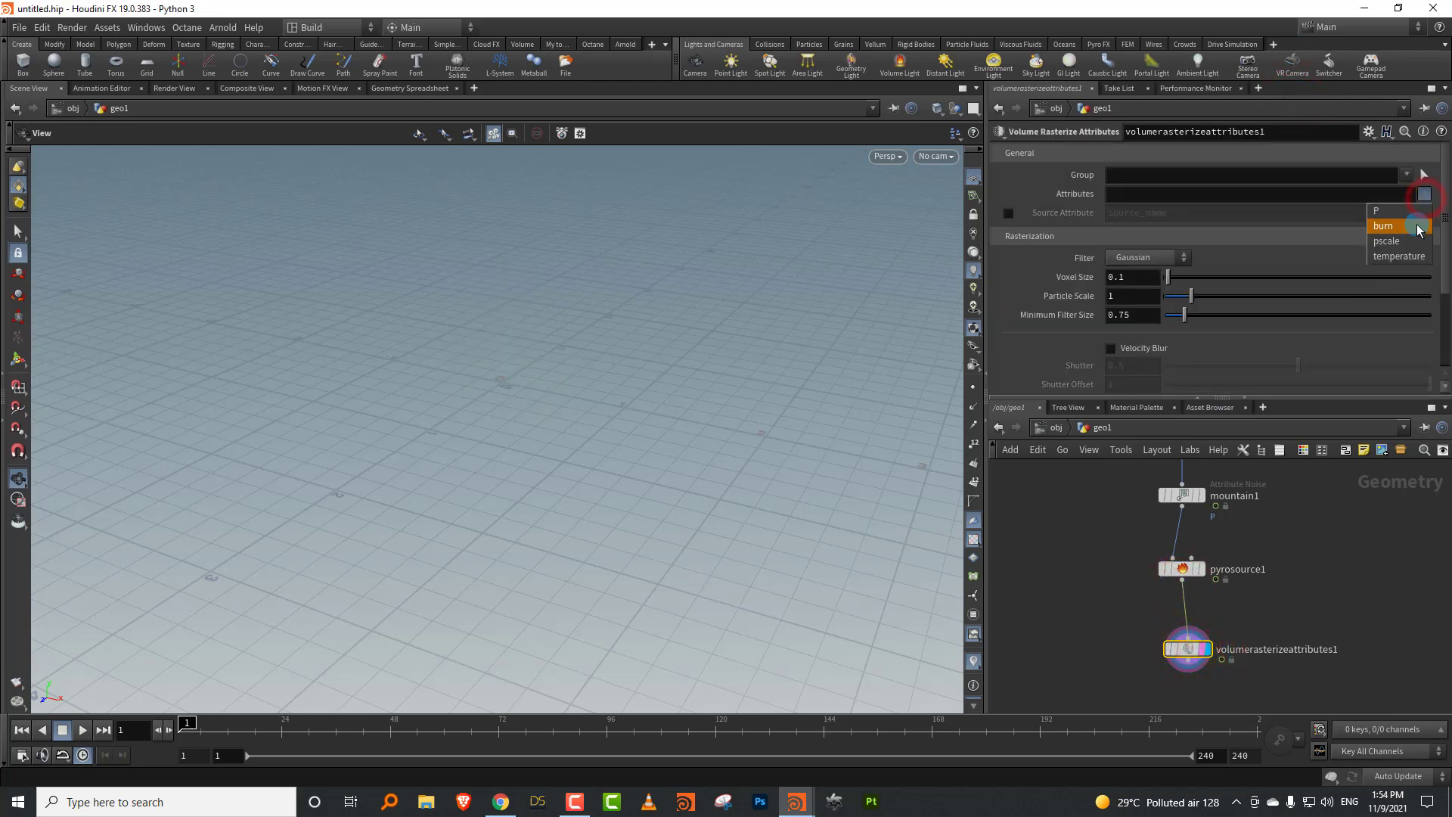
left_click(1420, 227)
left_click(1425, 193)
left_click(1399, 255)
mouse_move(610, 357)
left_mouse_down()
mouse_move(452, 463)
mouse_move(513, 428)
left_mouse_up()
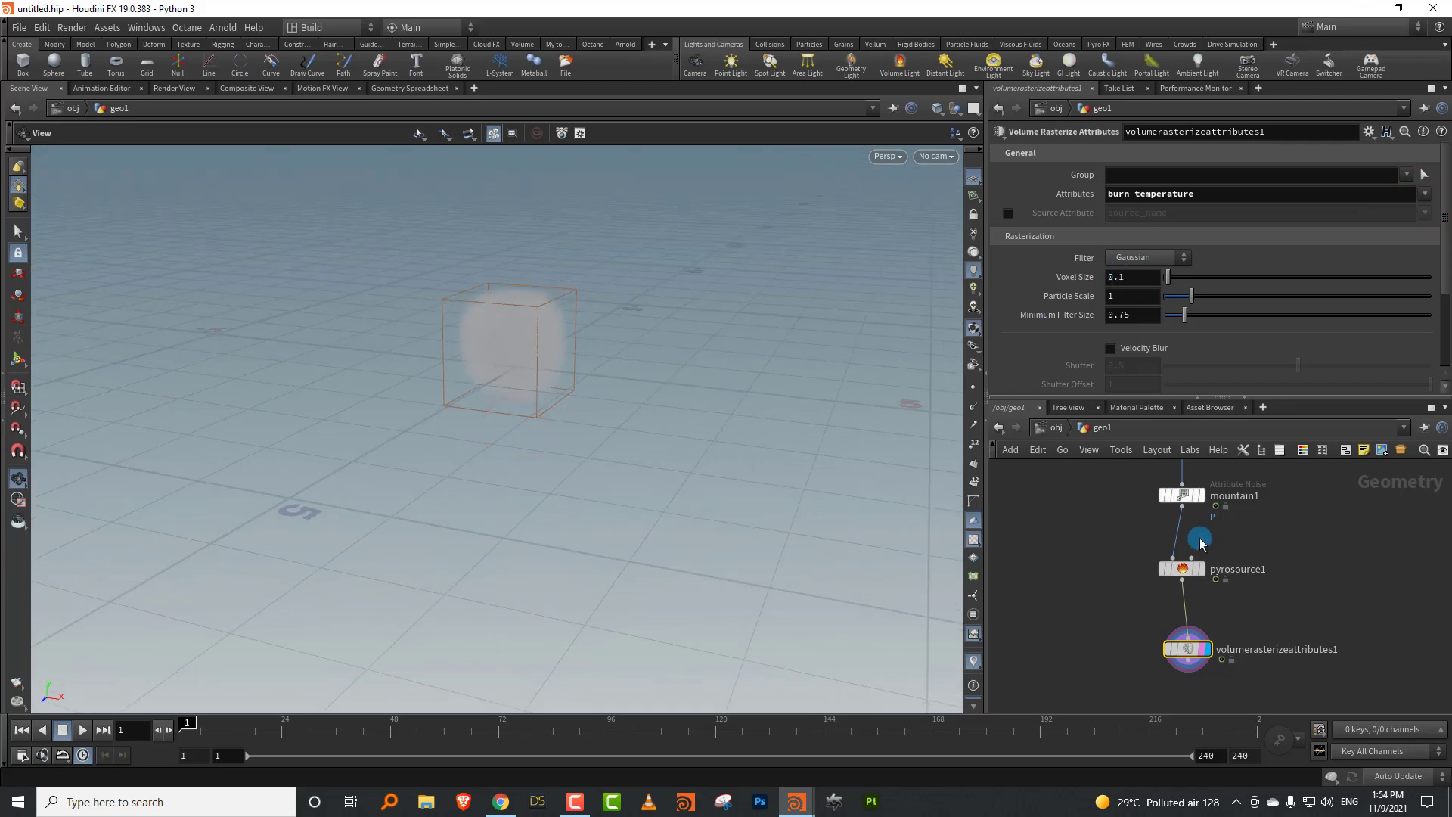
Step: Add a Pyro Solver below volumerasterizeattributes1 and display its simulation
key("Tab")
type("sol")
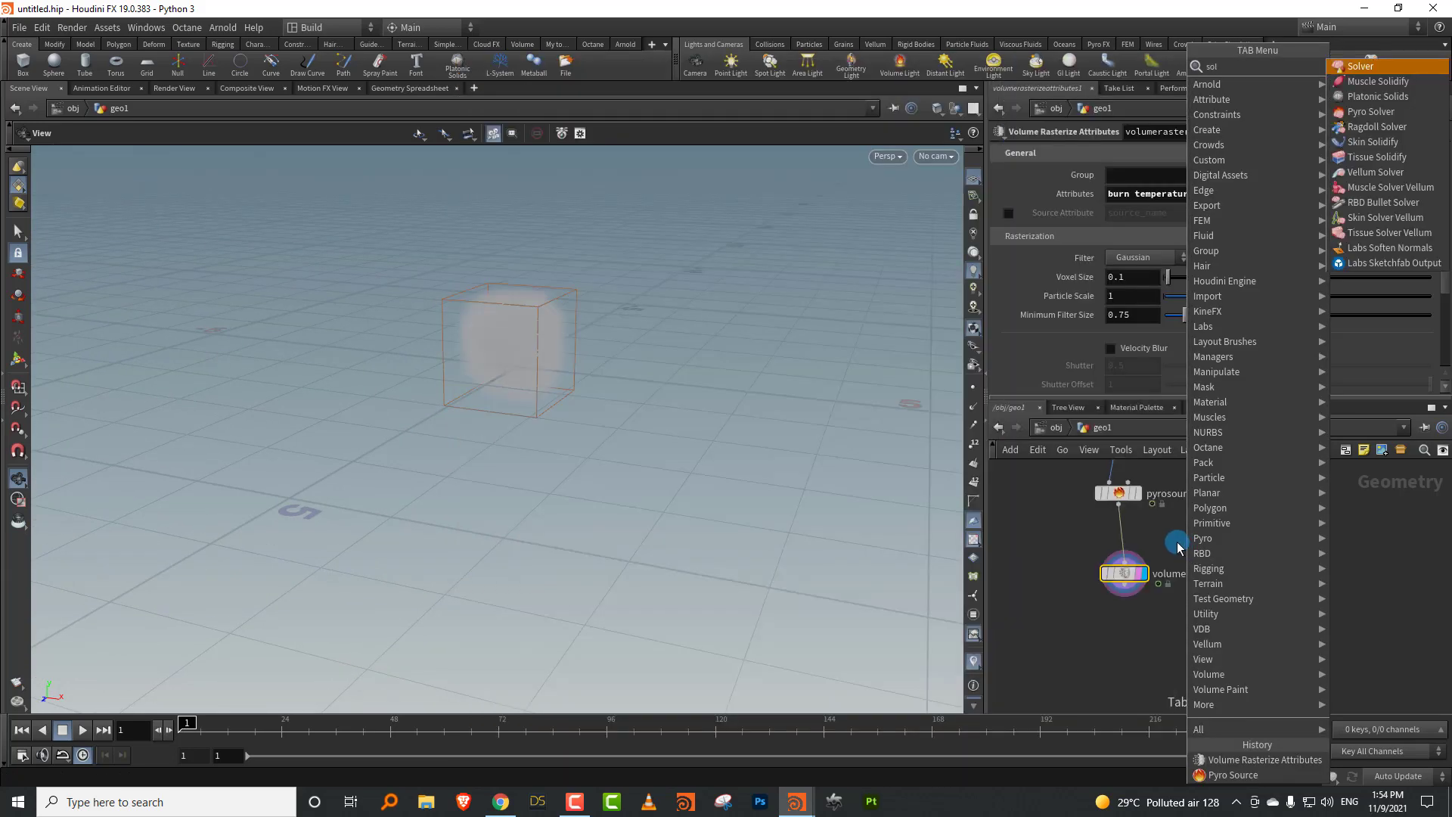
type("ver")
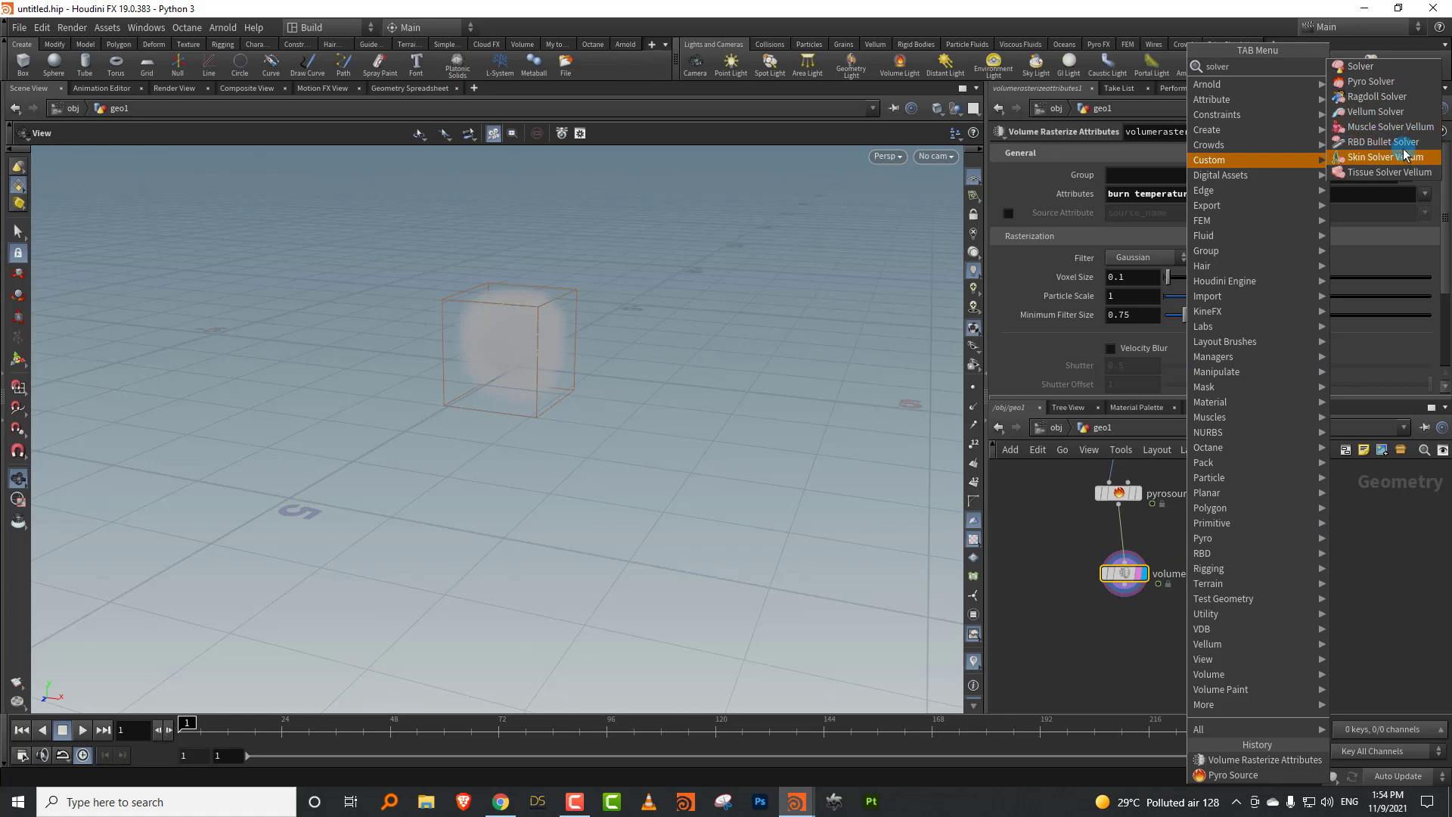
left_click(1399, 81)
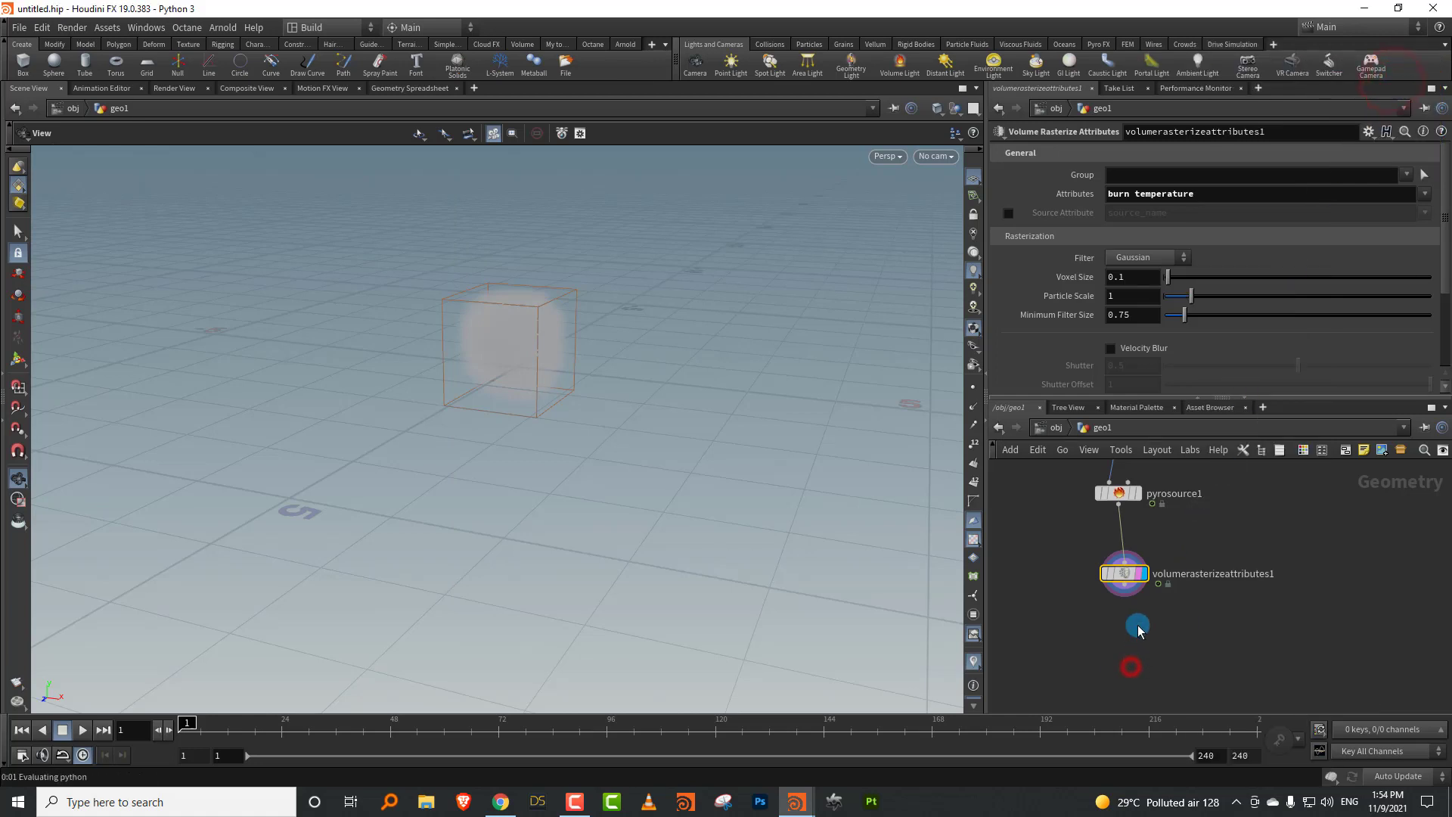
left_click(1132, 666)
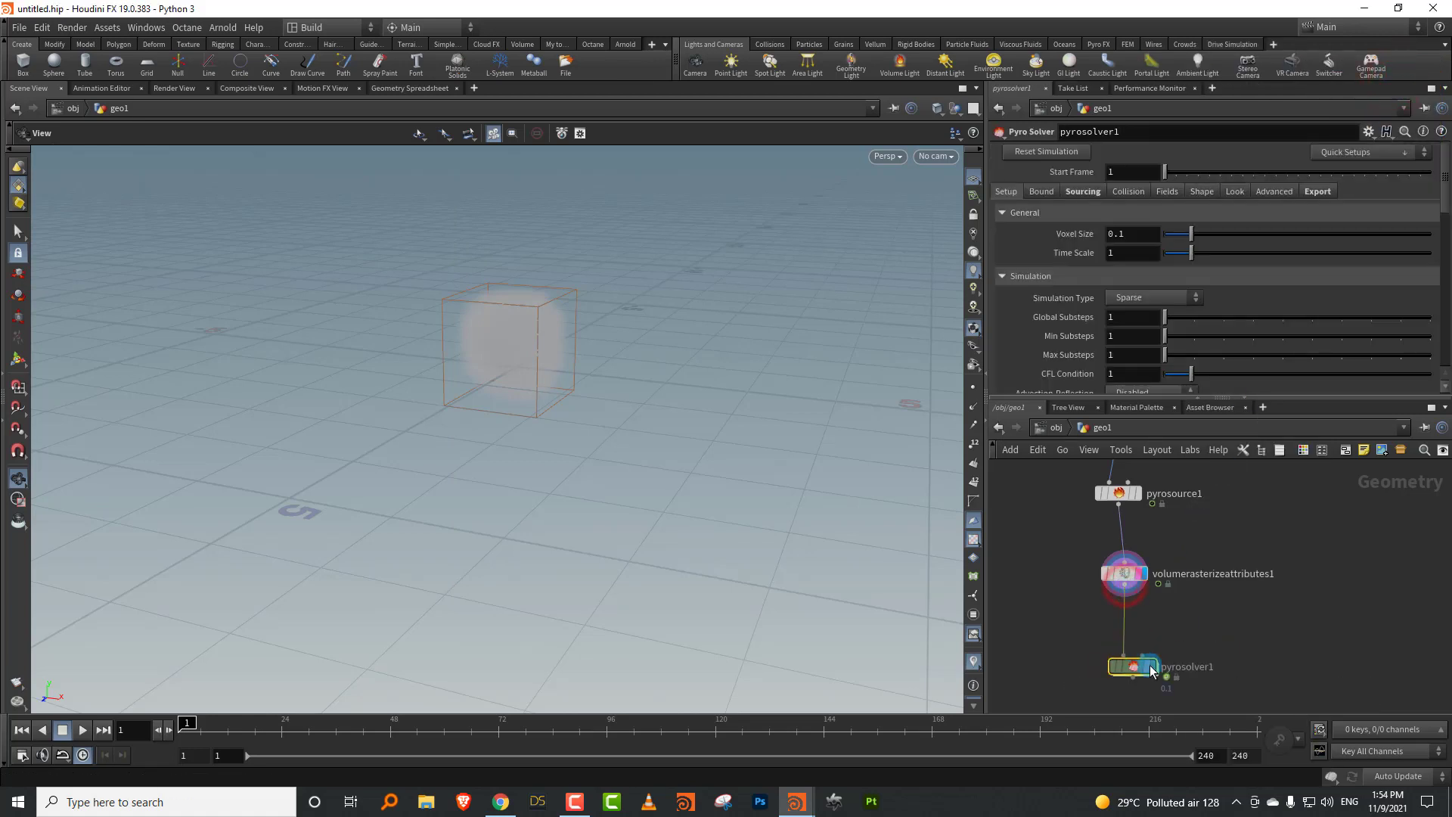
left_click(1151, 668)
left_click_drag(480, 323, 419, 401)
left_click_drag(1180, 398, 1178, 479)
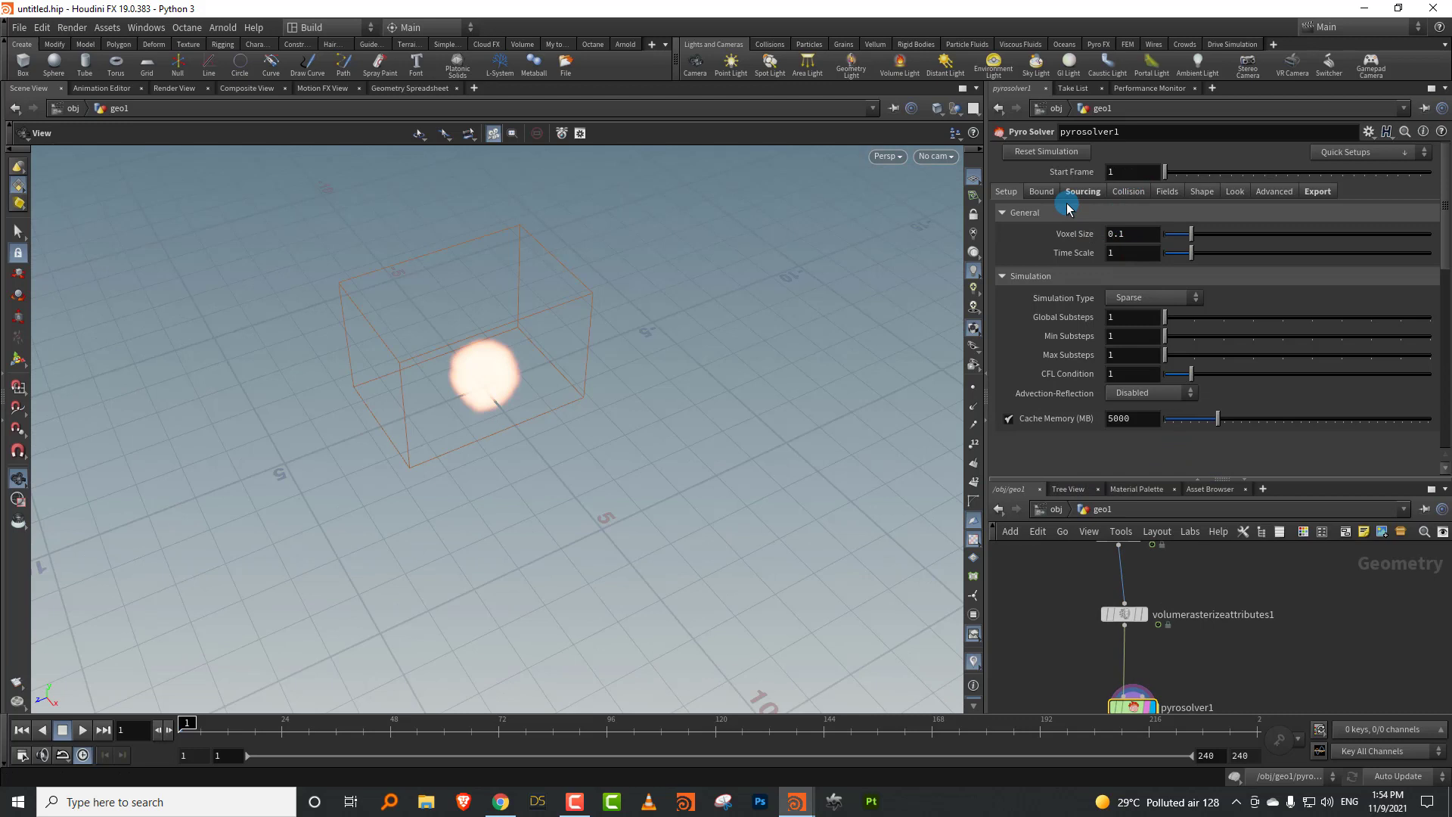
Step: Review the Pyro Solver's setup, sourcing, bounds and shaping tabs, keeping density dissipation enabled
left_click(1167, 191)
left_click(1204, 194)
left_click(1236, 195)
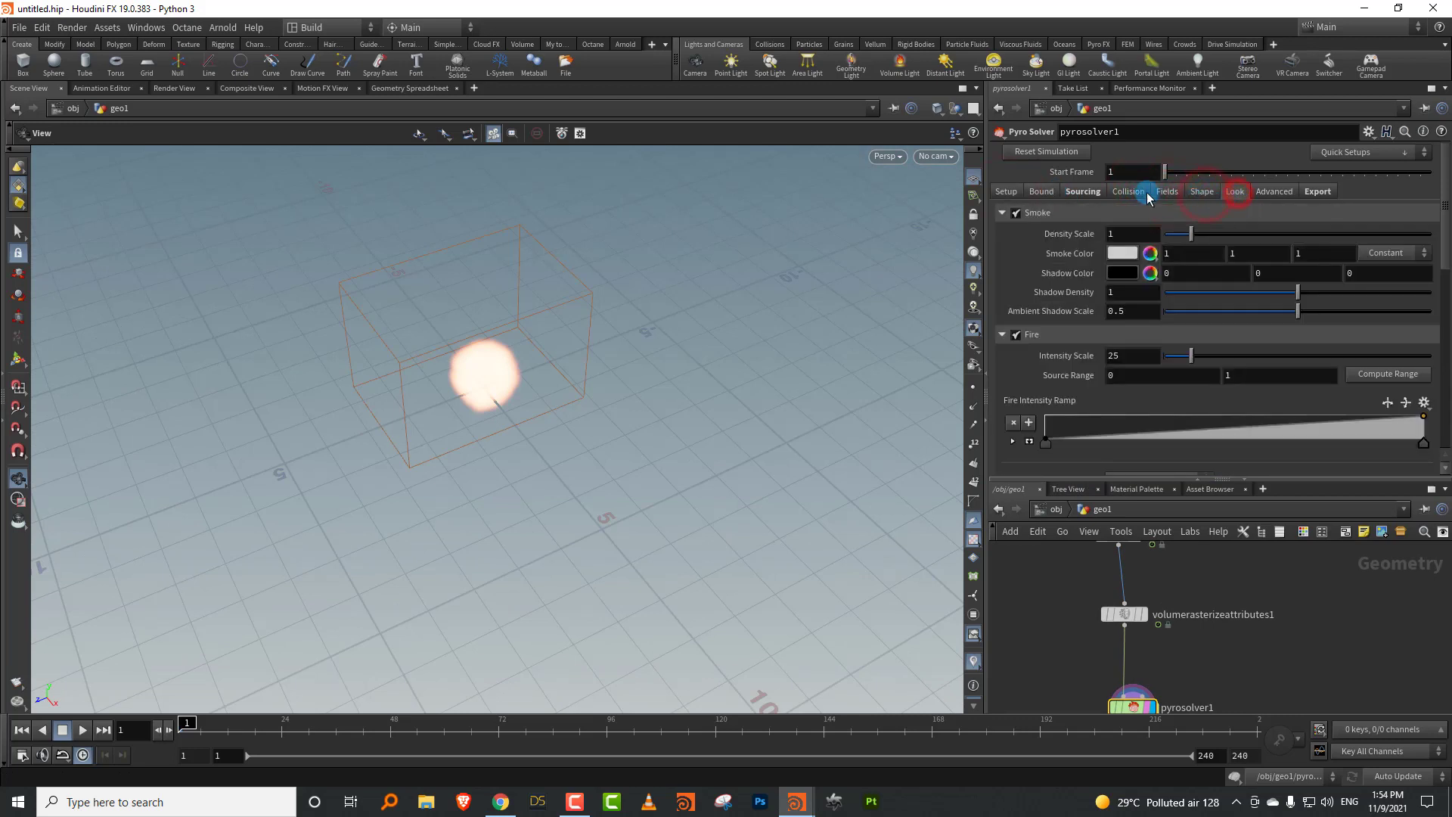
left_click(1086, 195)
left_click(1048, 194)
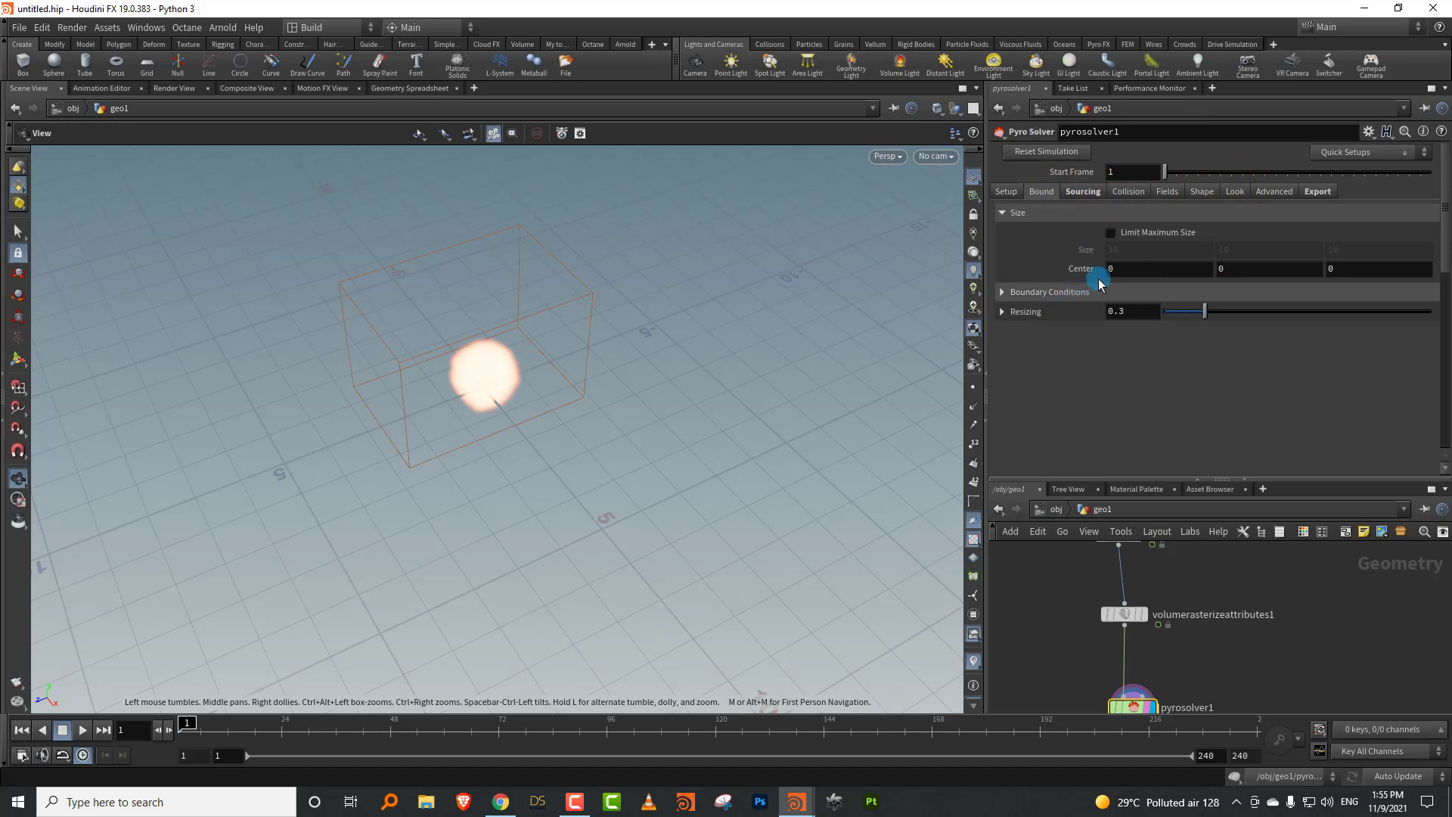
left_click(1026, 189)
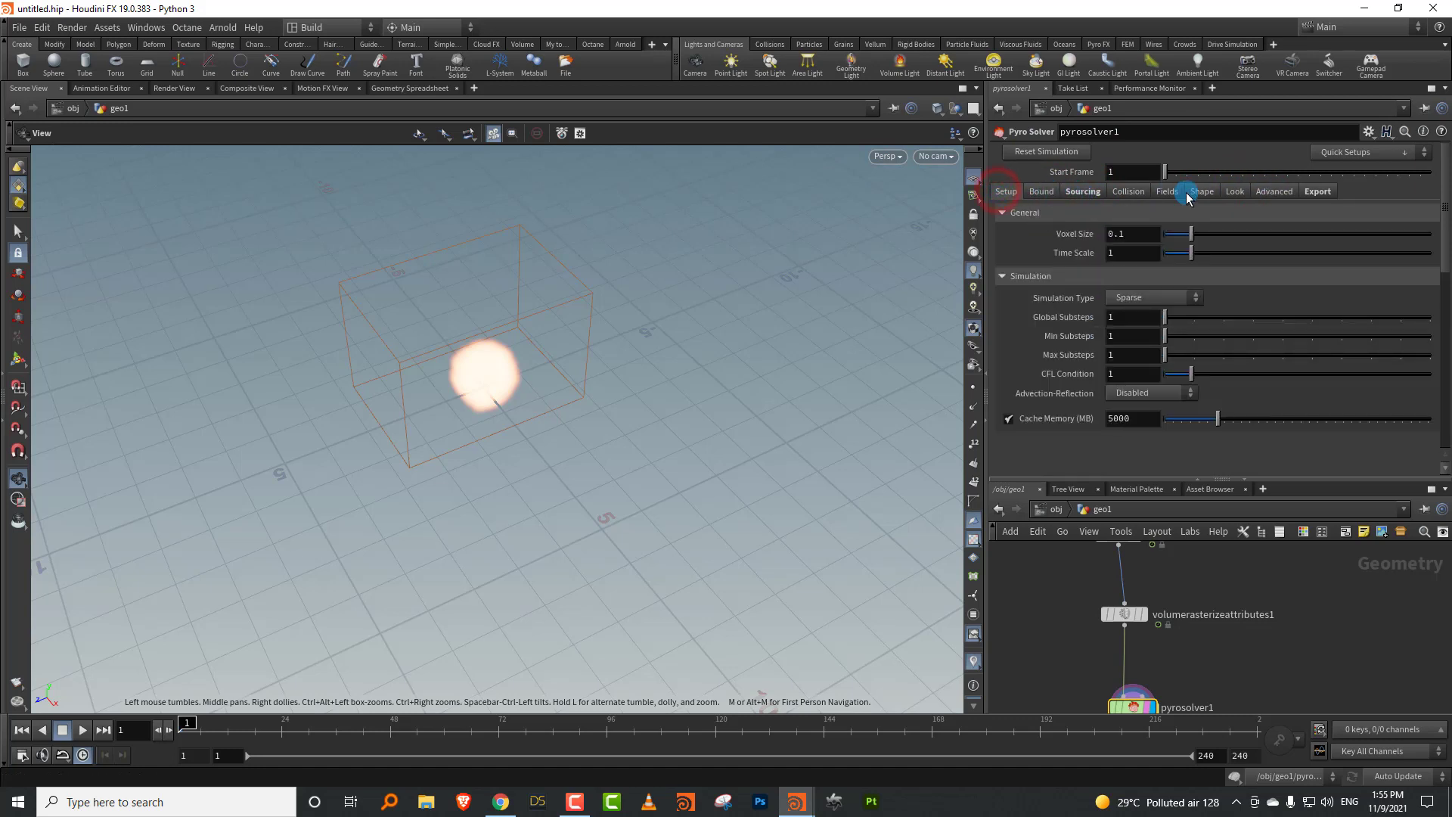
left_click(1080, 191)
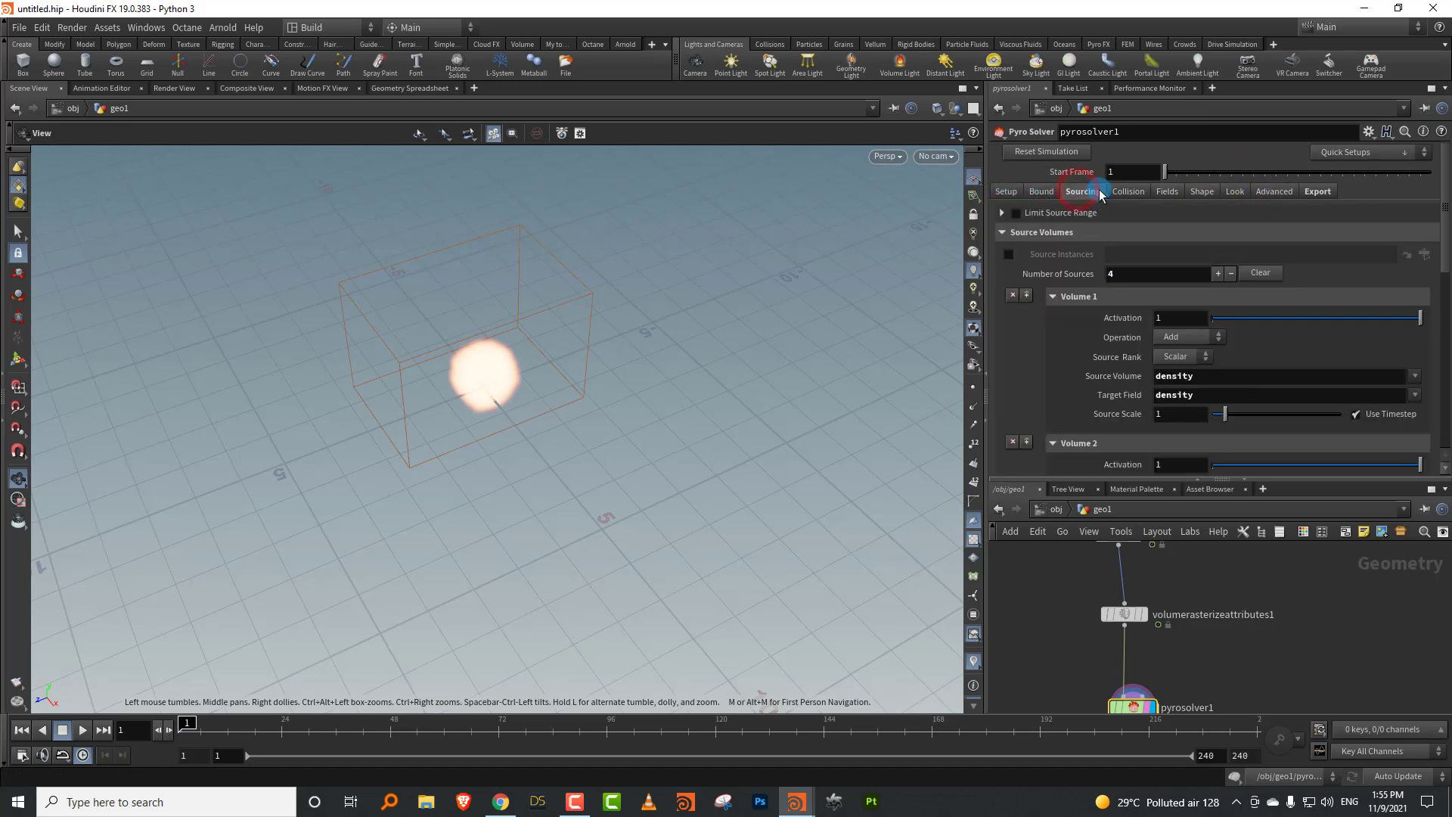
left_click(1170, 194)
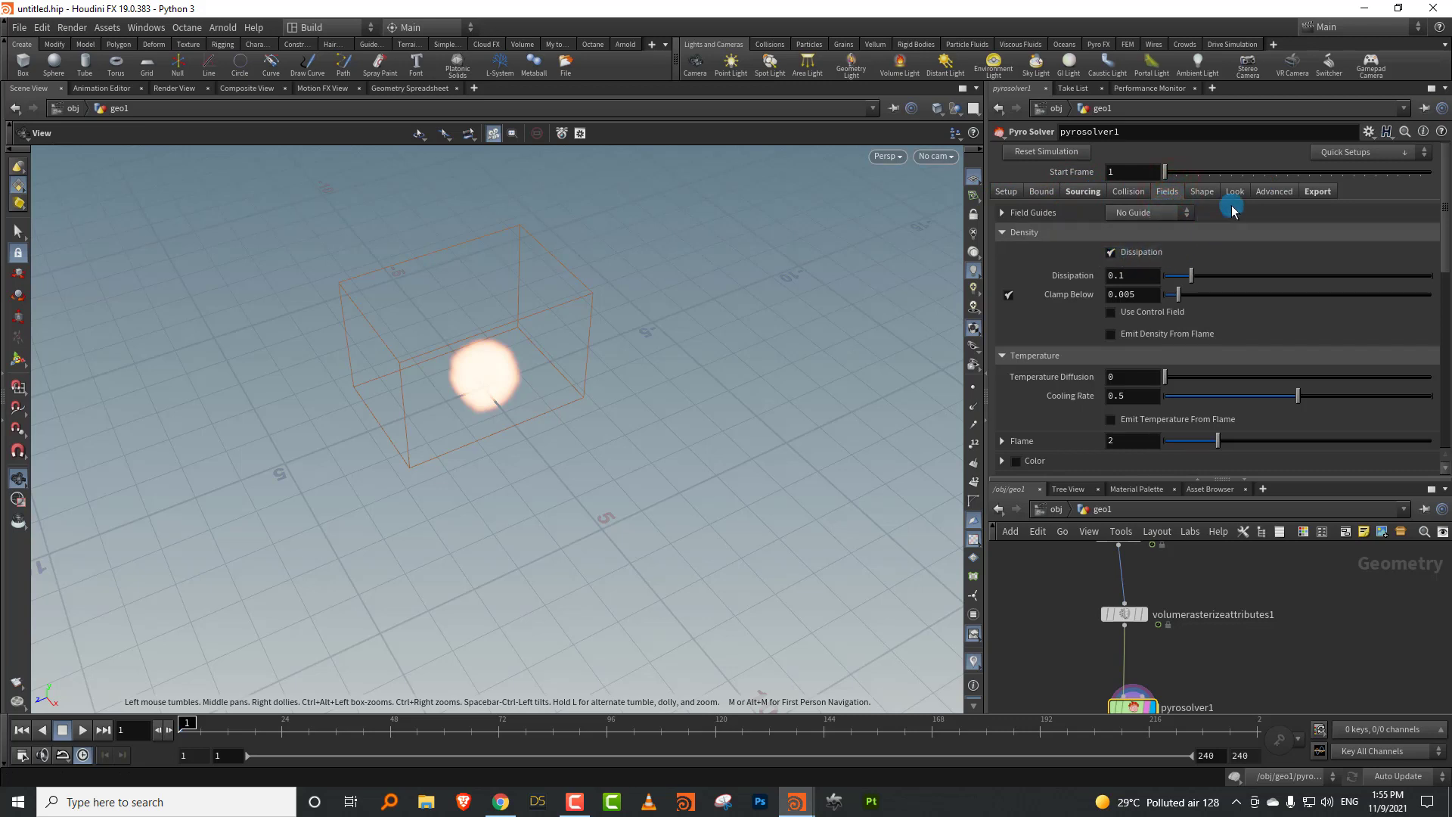
left_click(1206, 194)
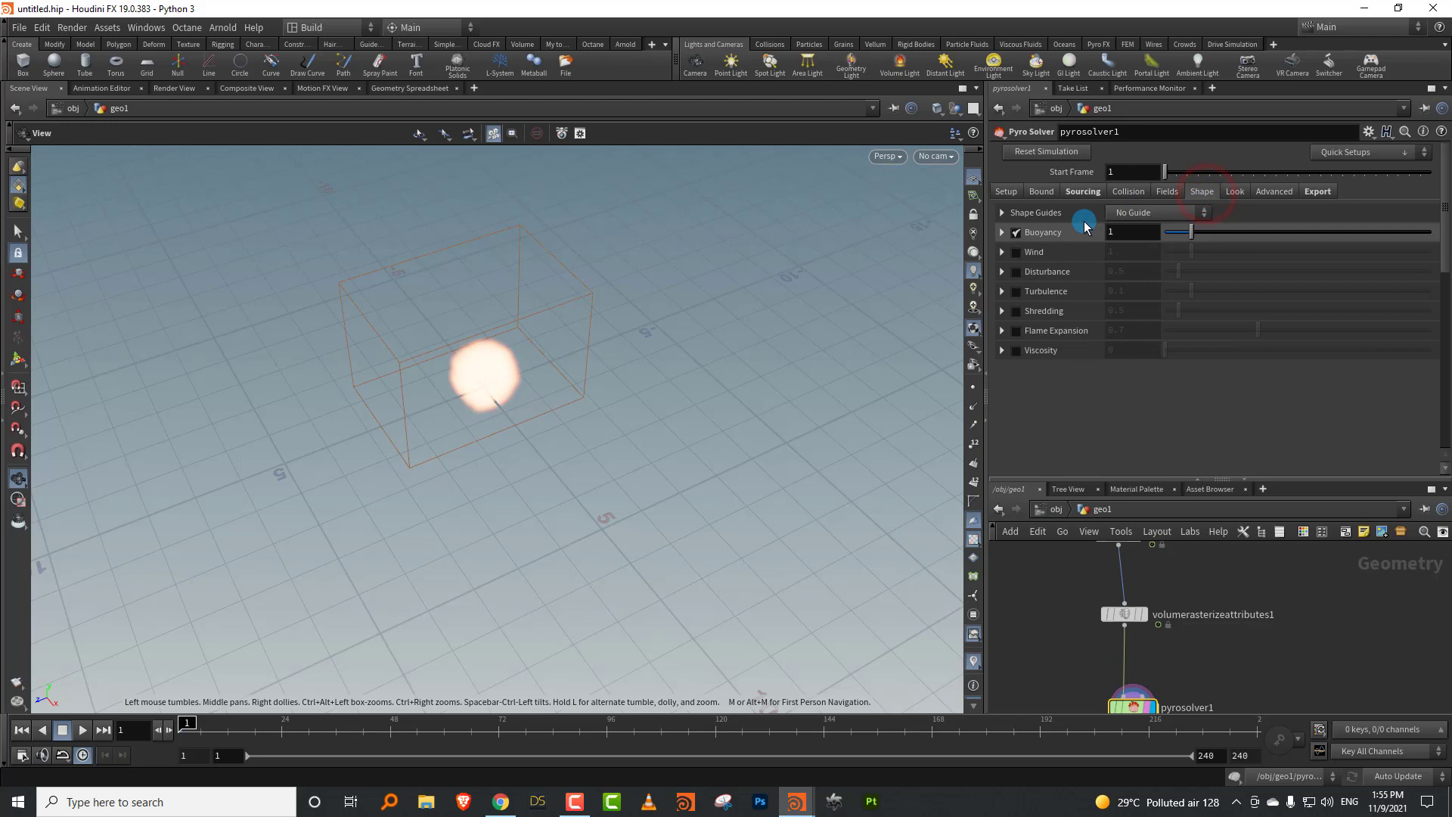
left_click(1218, 189)
left_click(1168, 192)
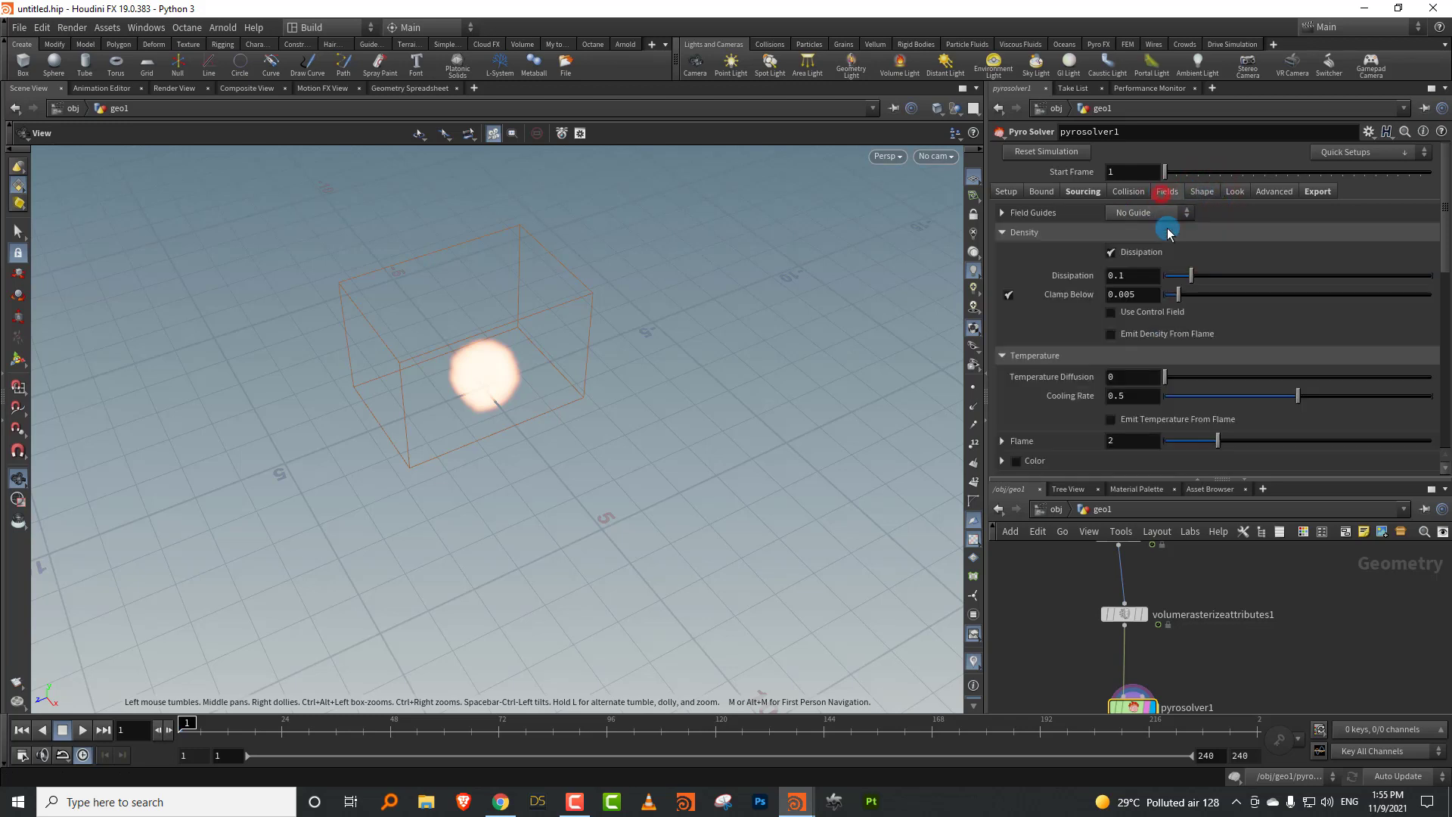
left_click(1119, 259)
Step: Play the fire simulation, rewind to frame 1, and inspect the container bounds
left_click_drag(525, 370, 438, 432)
left_click(82, 730)
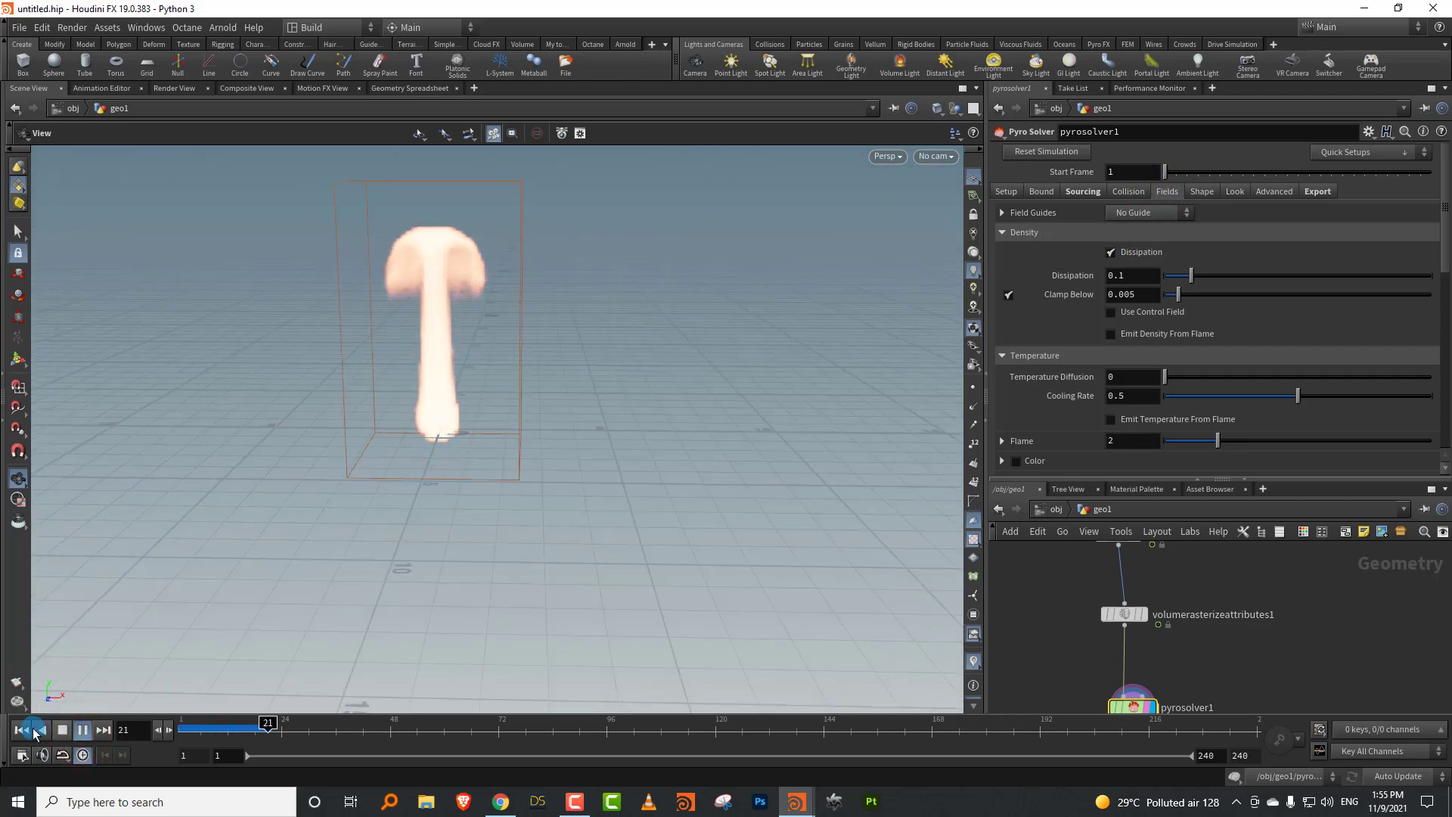
left_click(34, 730)
left_click(1042, 192)
left_click_drag(604, 372, 564, 386)
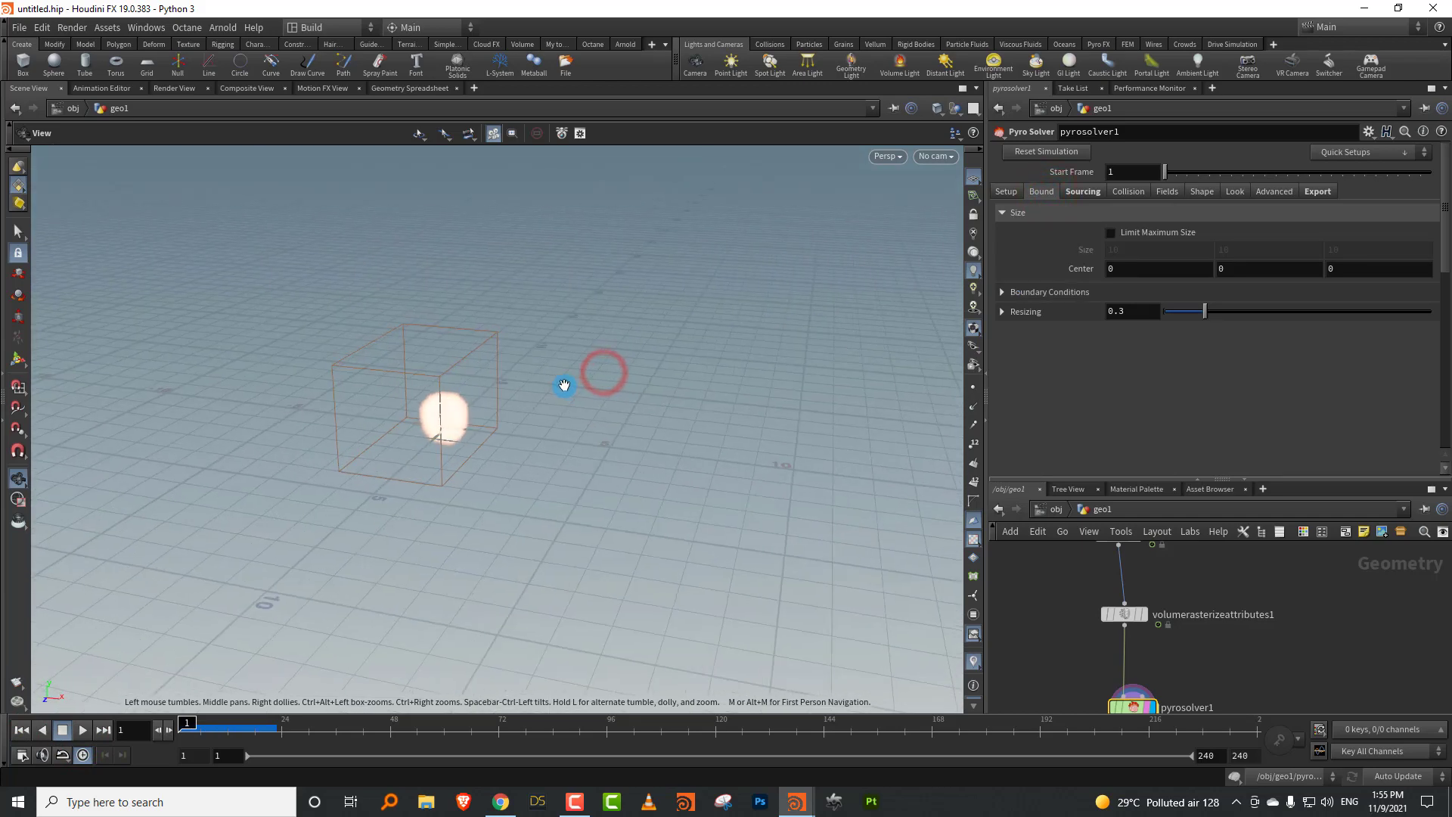
right_click_drag(565, 386, 541, 395)
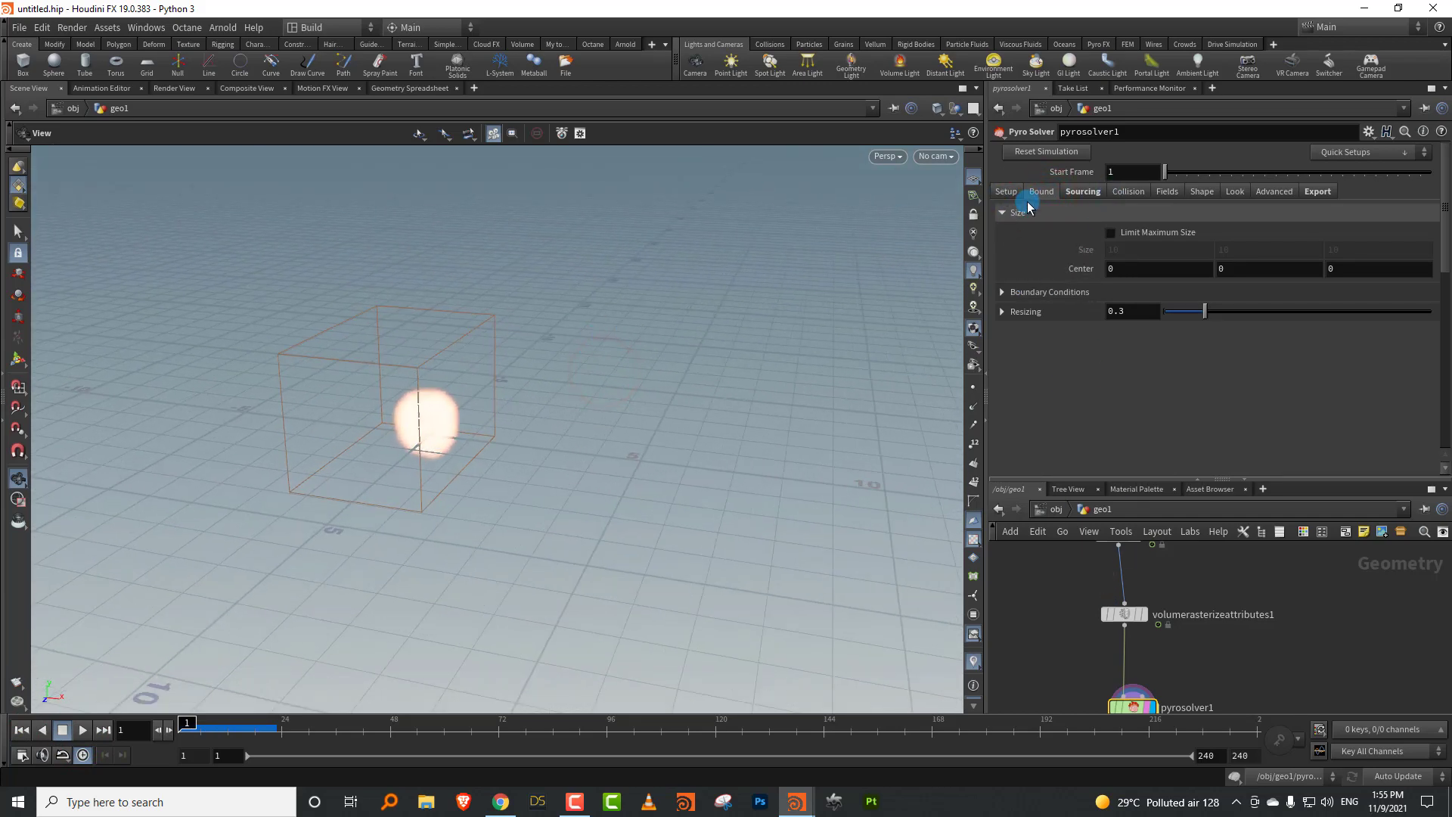
Step: Link the rasterizer's Voxel Size to the Pyro Solver's with a relative reference
left_click(1006, 191)
right_click(1072, 235)
mouse_move(1078, 257)
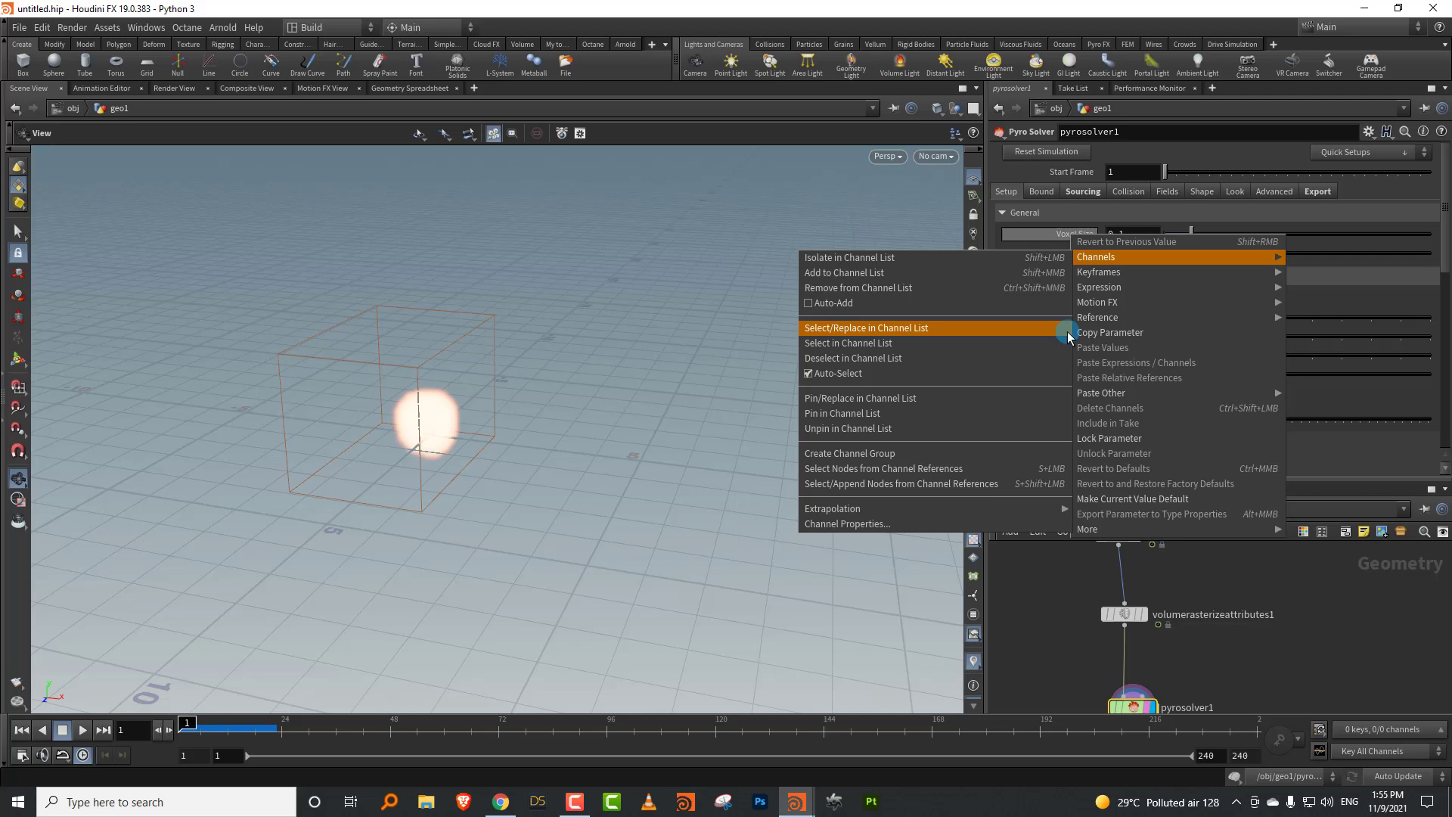
left_click(1111, 333)
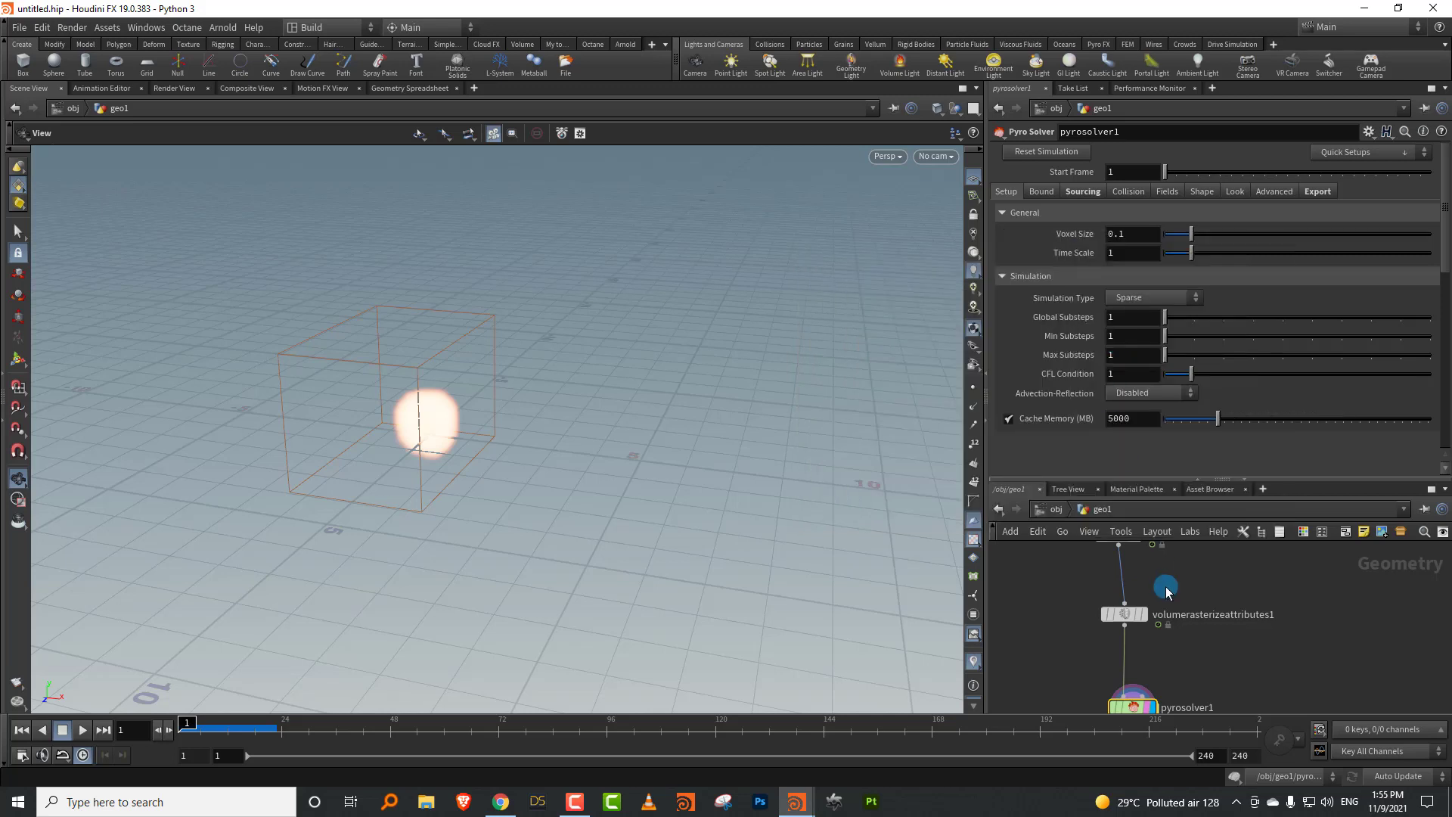
left_click(1128, 630)
right_click(1066, 278)
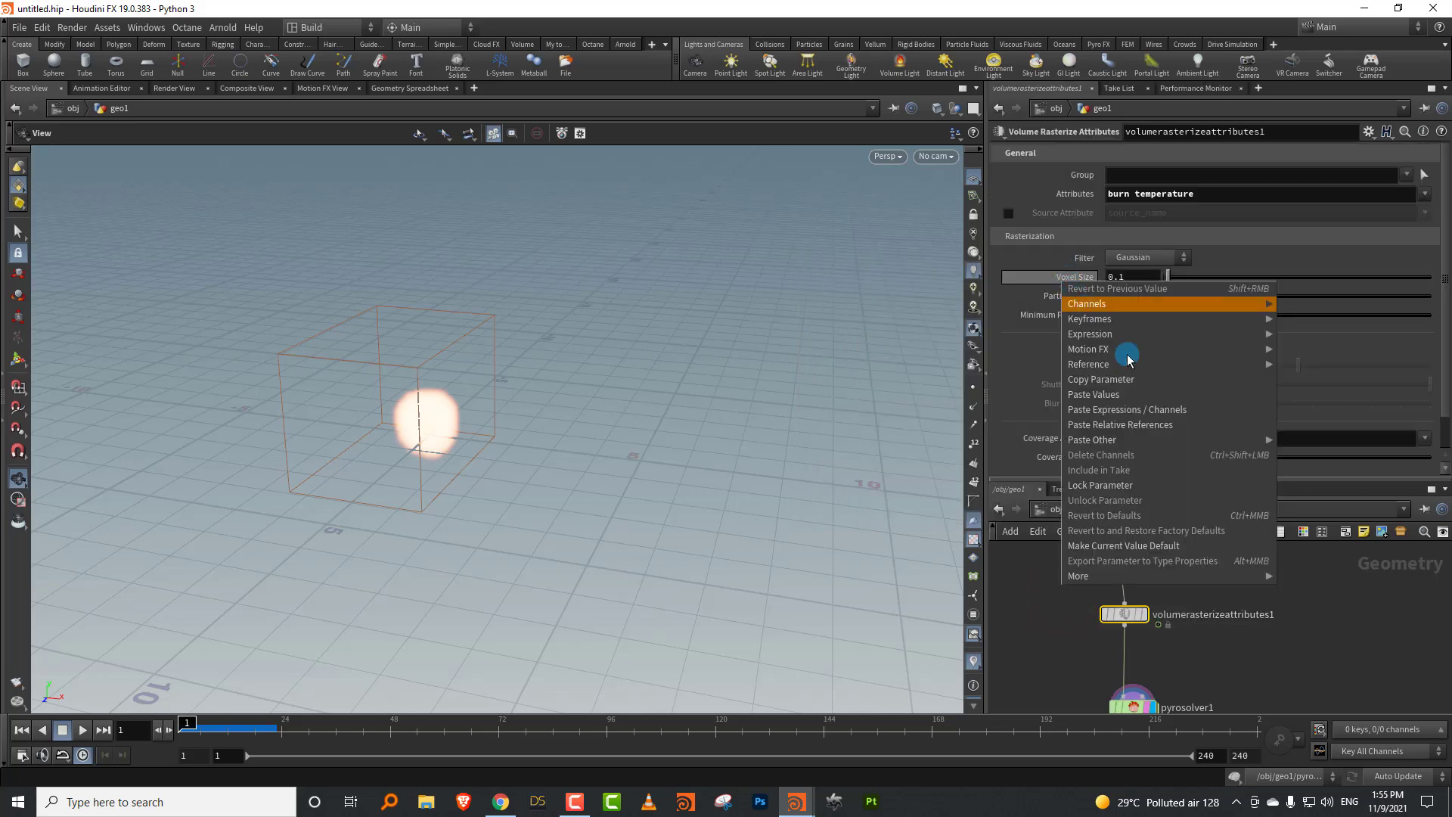
left_click(1166, 424)
Step: Set pyrosolver1's Voxel Size to 0.04
middle_click_drag(1224, 574, 1237, 483)
left_click_drag(1212, 587, 1127, 645)
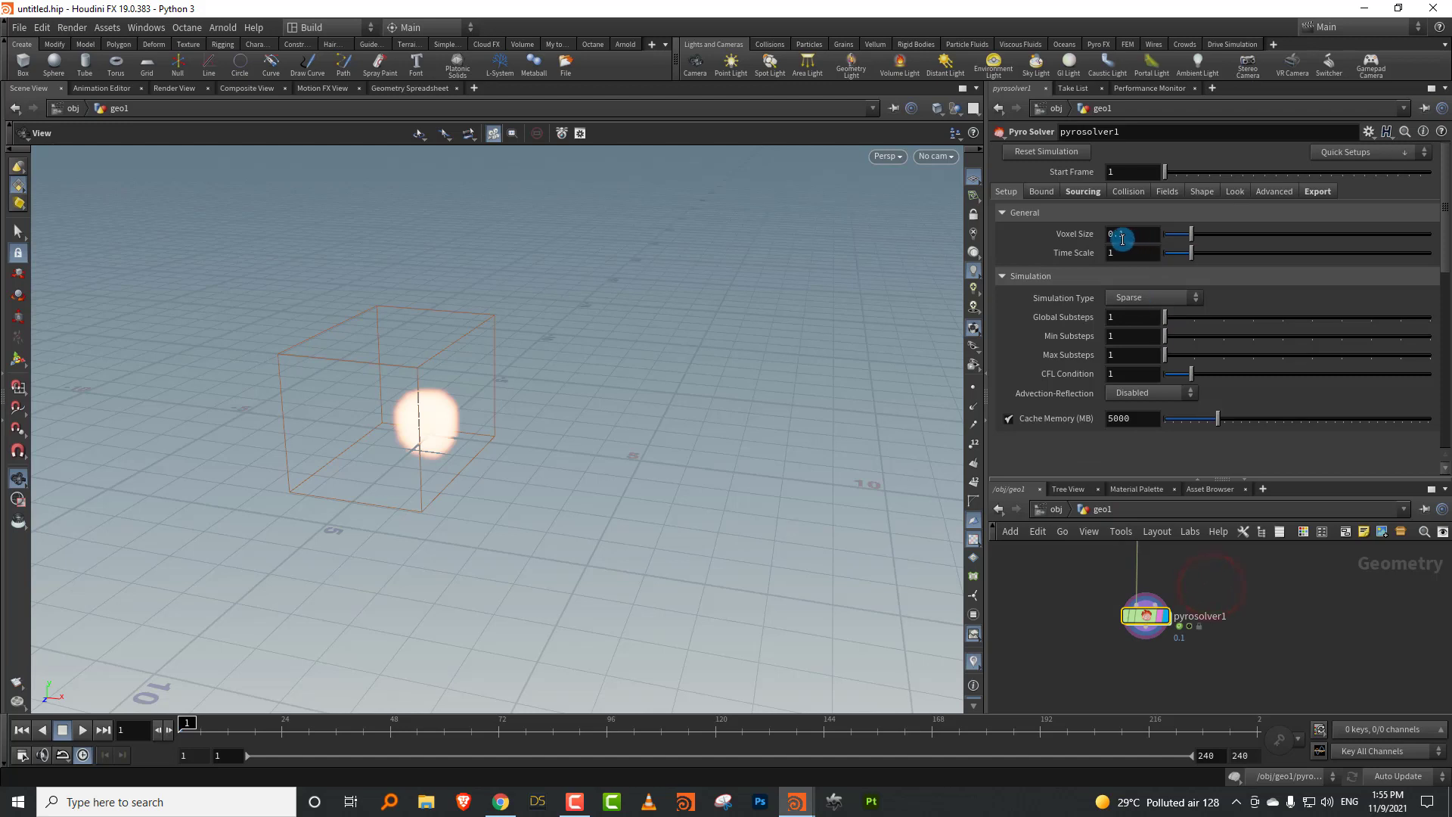
left_click_drag(1118, 239, 1134, 242)
type("0.04")
key("Return")
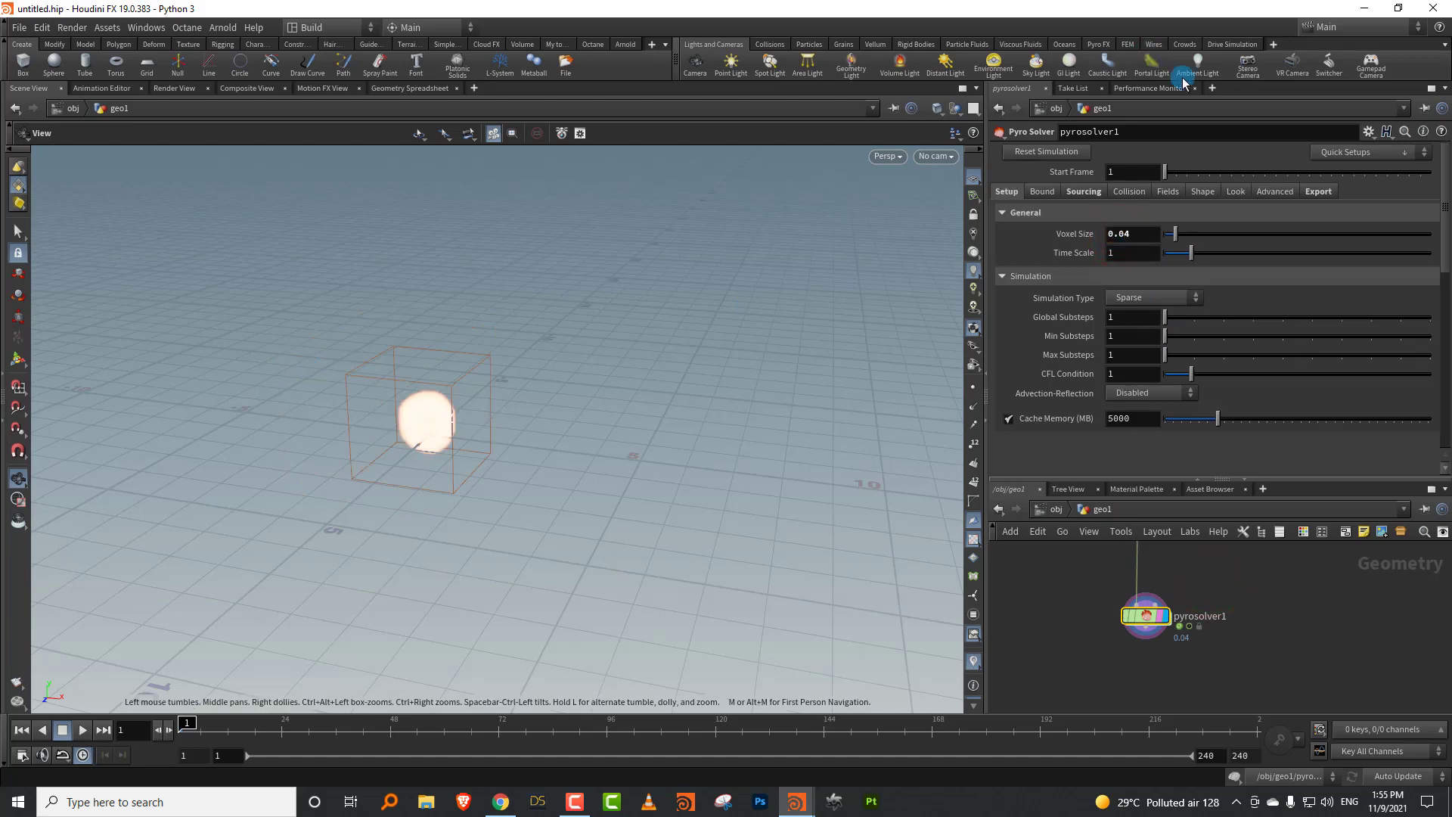
Step: Set the Pyro Solver's Y boundary to Closed Below and play the simulation to check it
left_click(1043, 193)
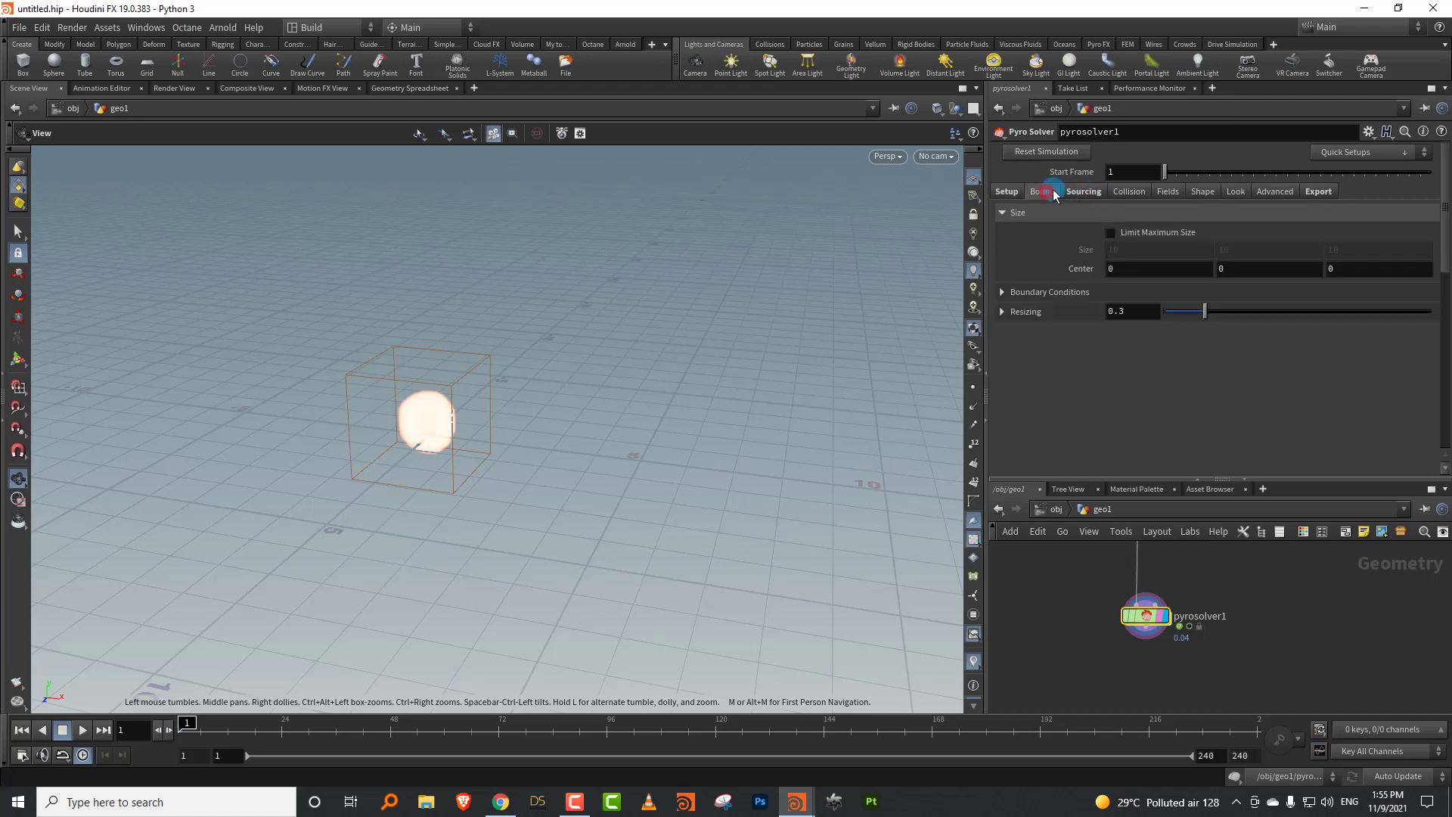
left_click(1111, 231)
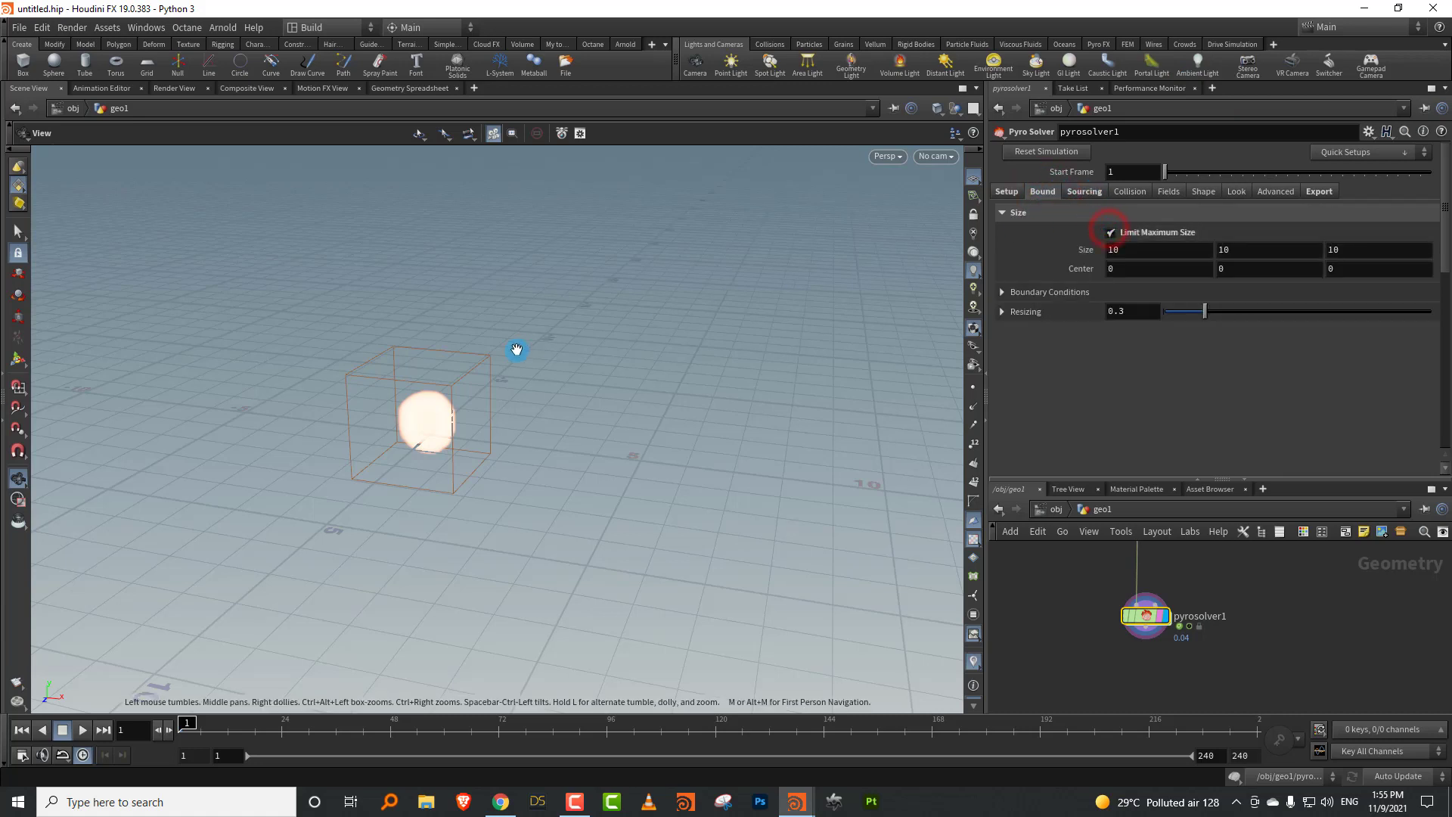
left_click(1111, 232)
left_click(1004, 293)
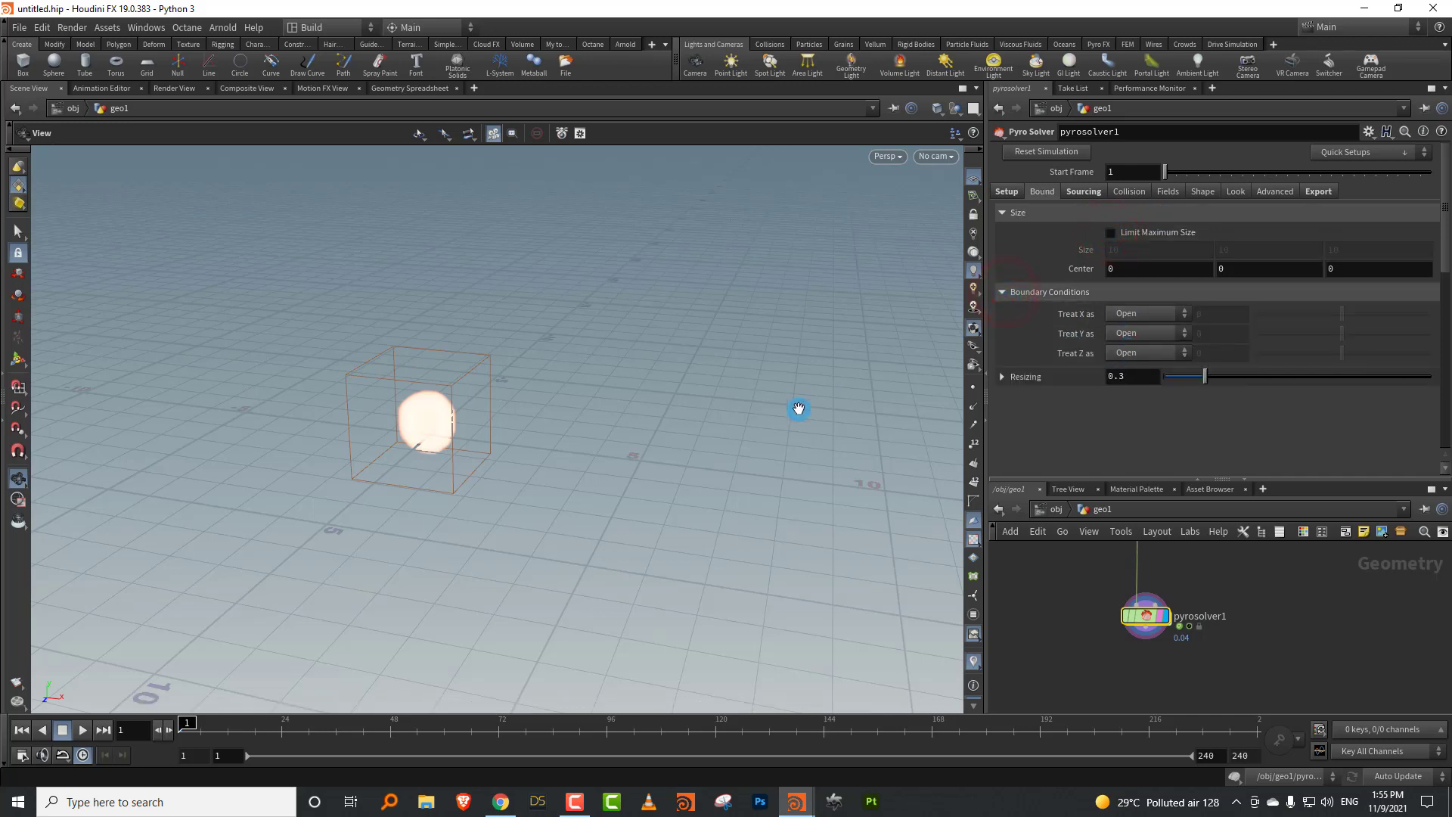
left_click_drag(500, 454, 539, 394)
left_click_drag(813, 396, 831, 392)
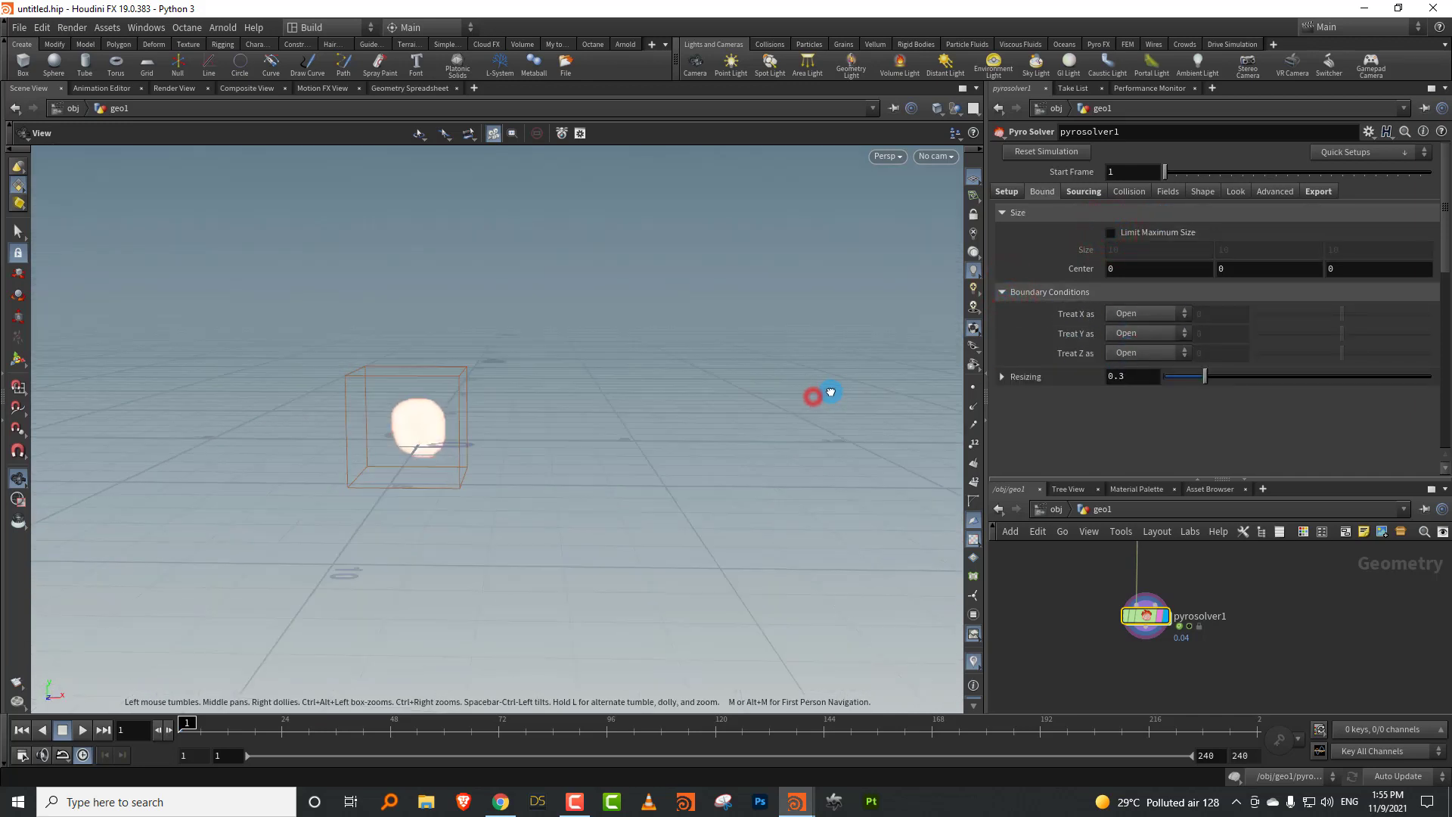
left_click(1147, 334)
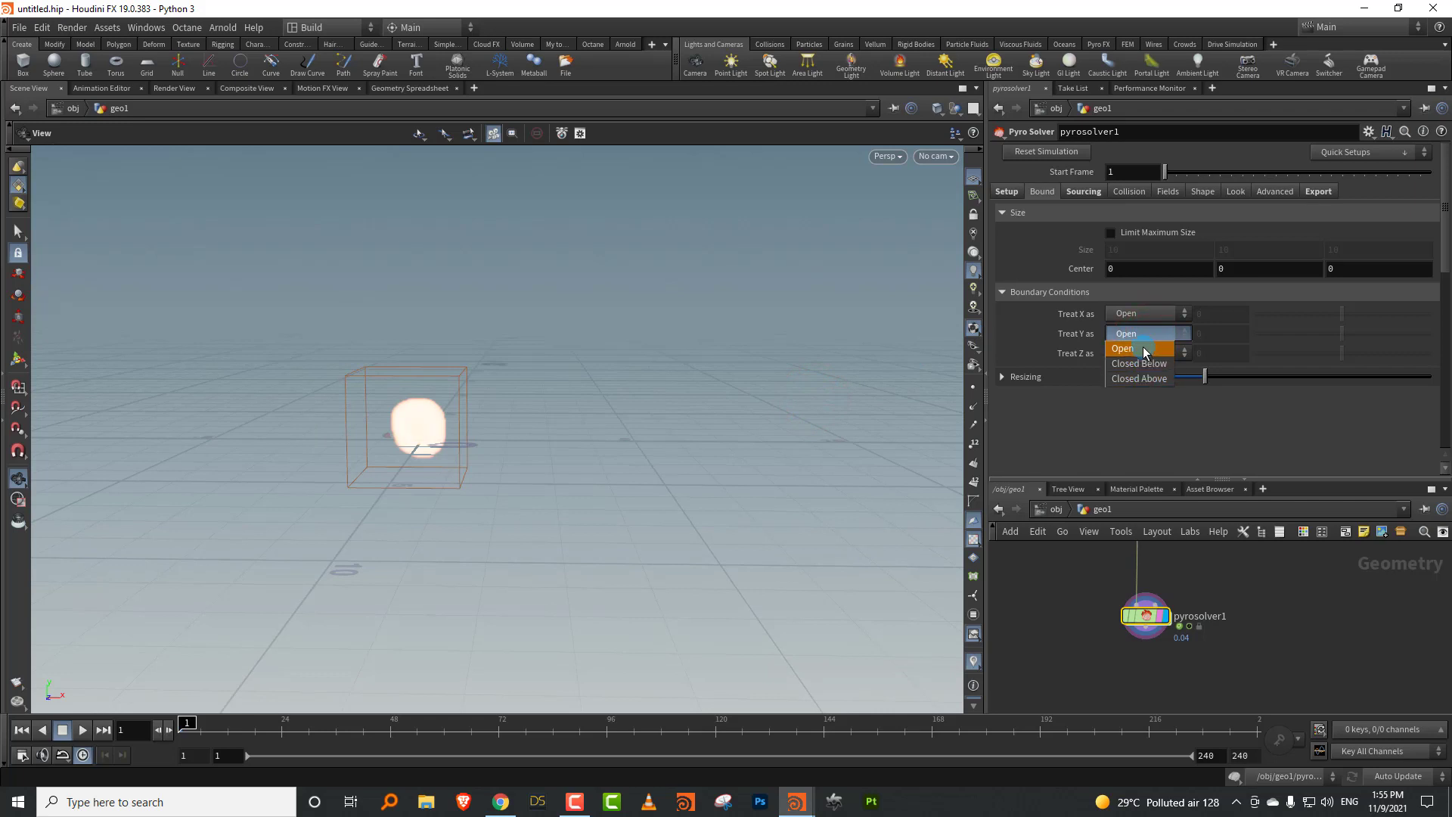
left_click(1140, 364)
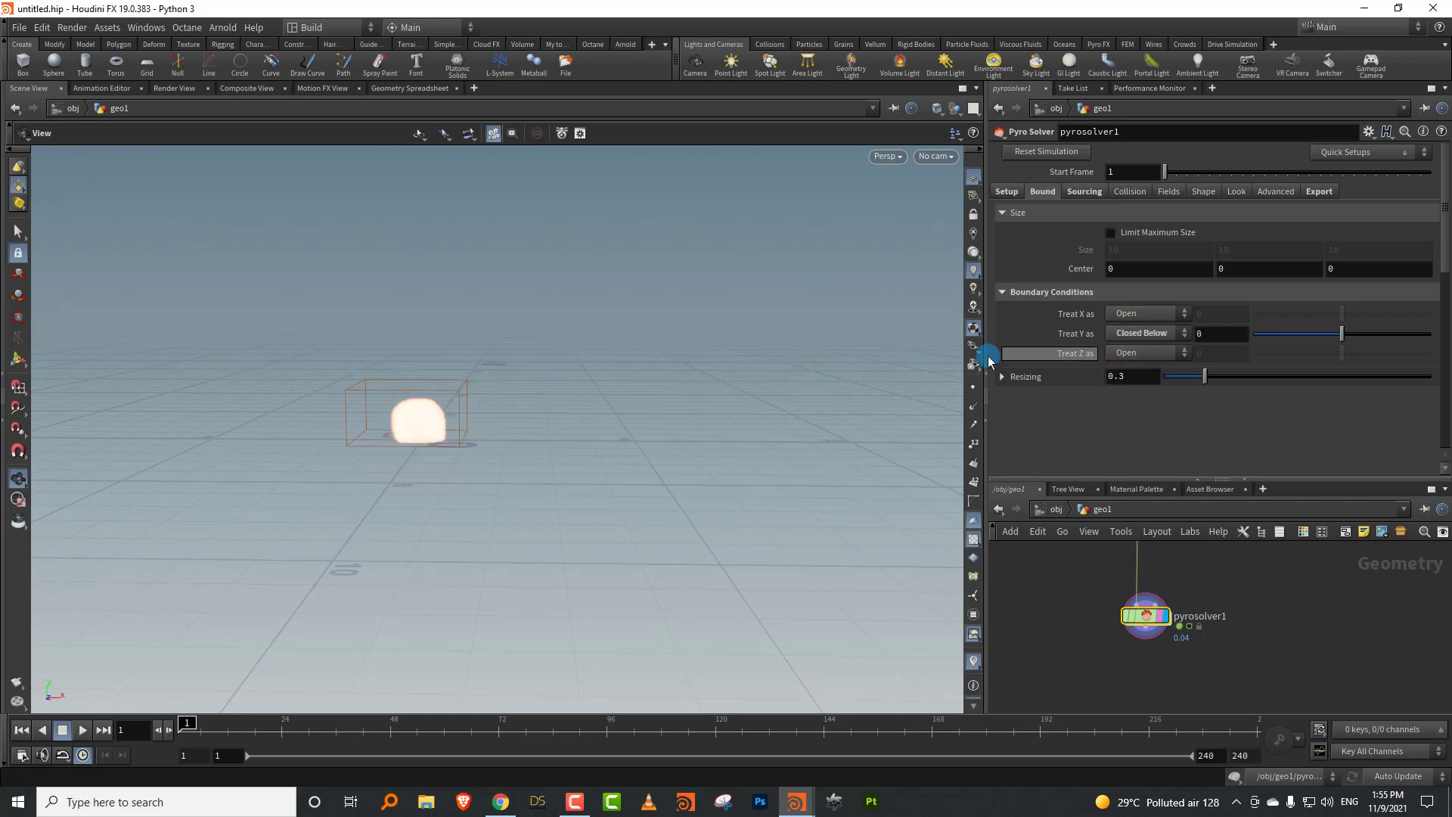
left_click(86, 730)
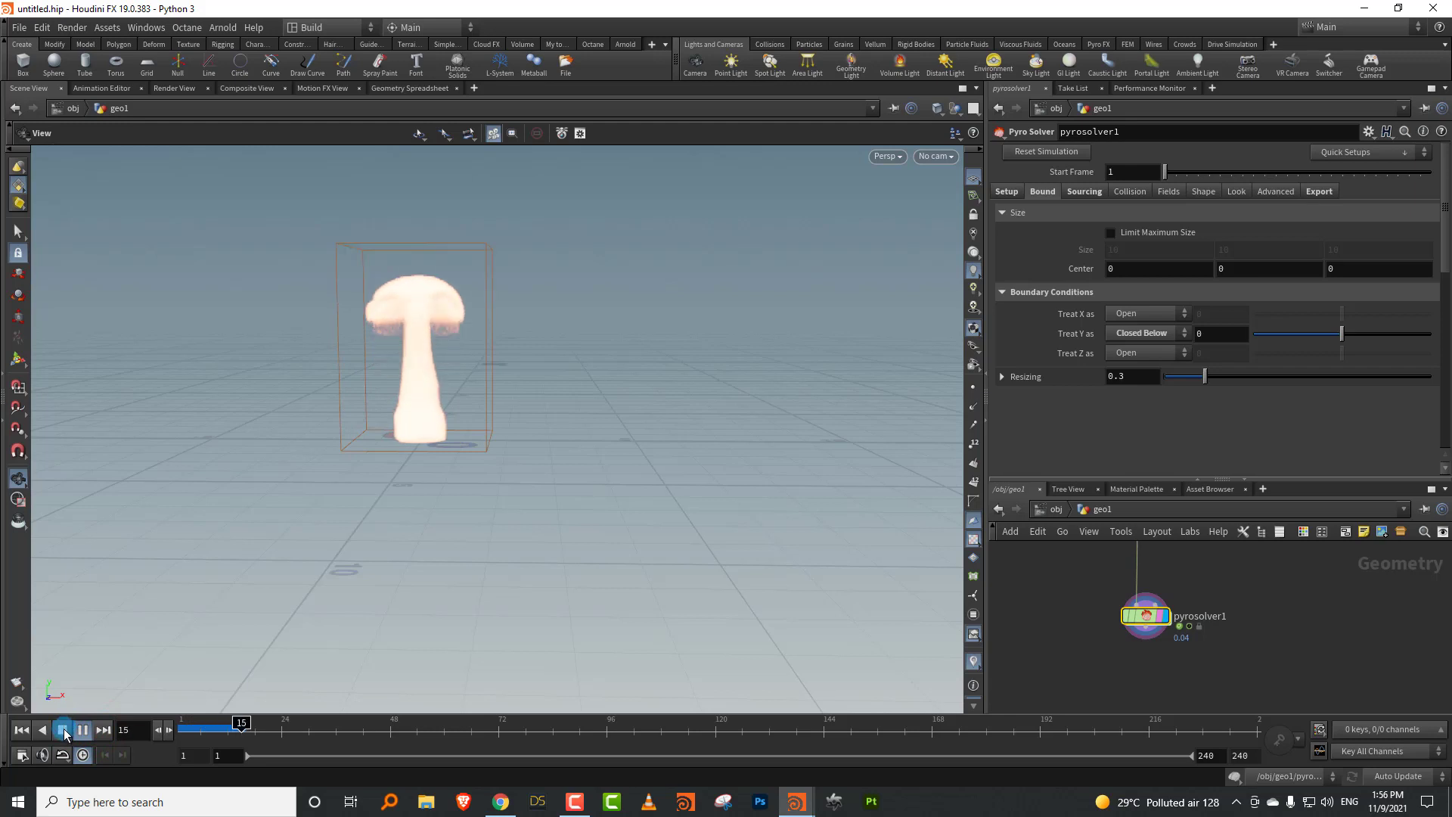
left_click(21, 730)
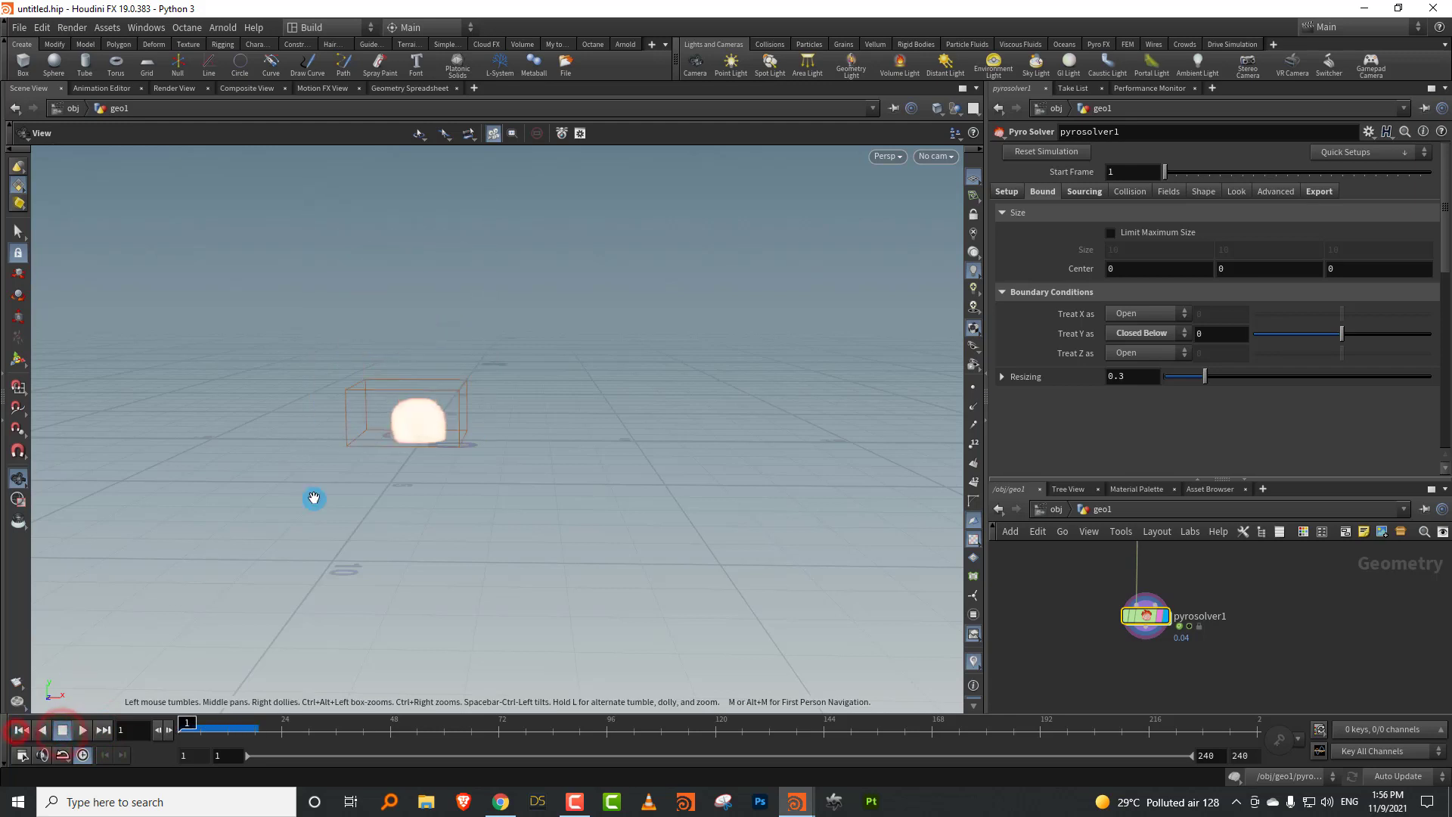
Step: Collapse the Volume 1 through Volume 4 entries on the Pyro Solver's Sourcing tab
left_click(1106, 193)
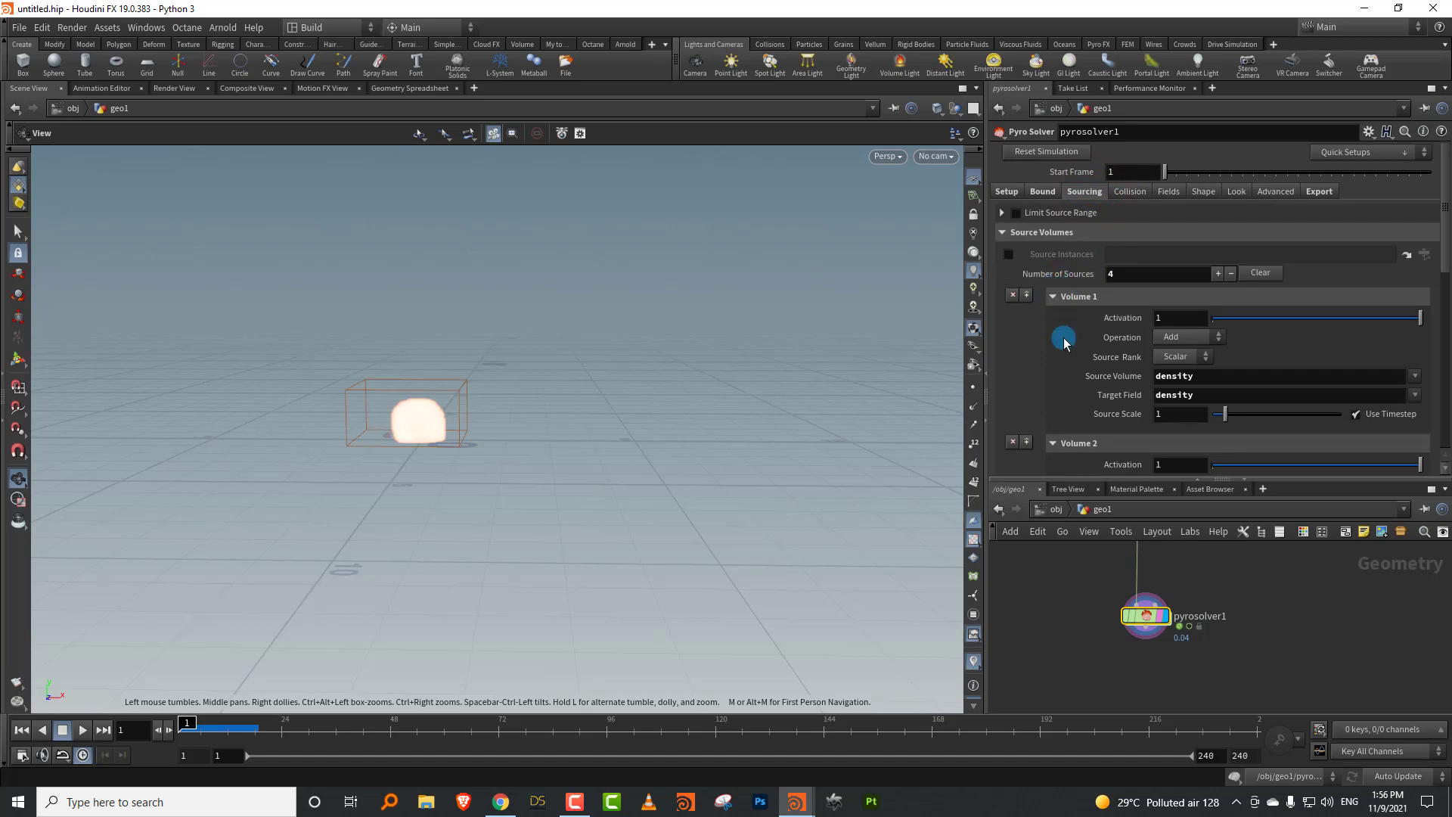
mouse_move(1445, 216)
left_mouse_down()
mouse_move(1445, 312)
mouse_move(1446, 242)
left_mouse_up()
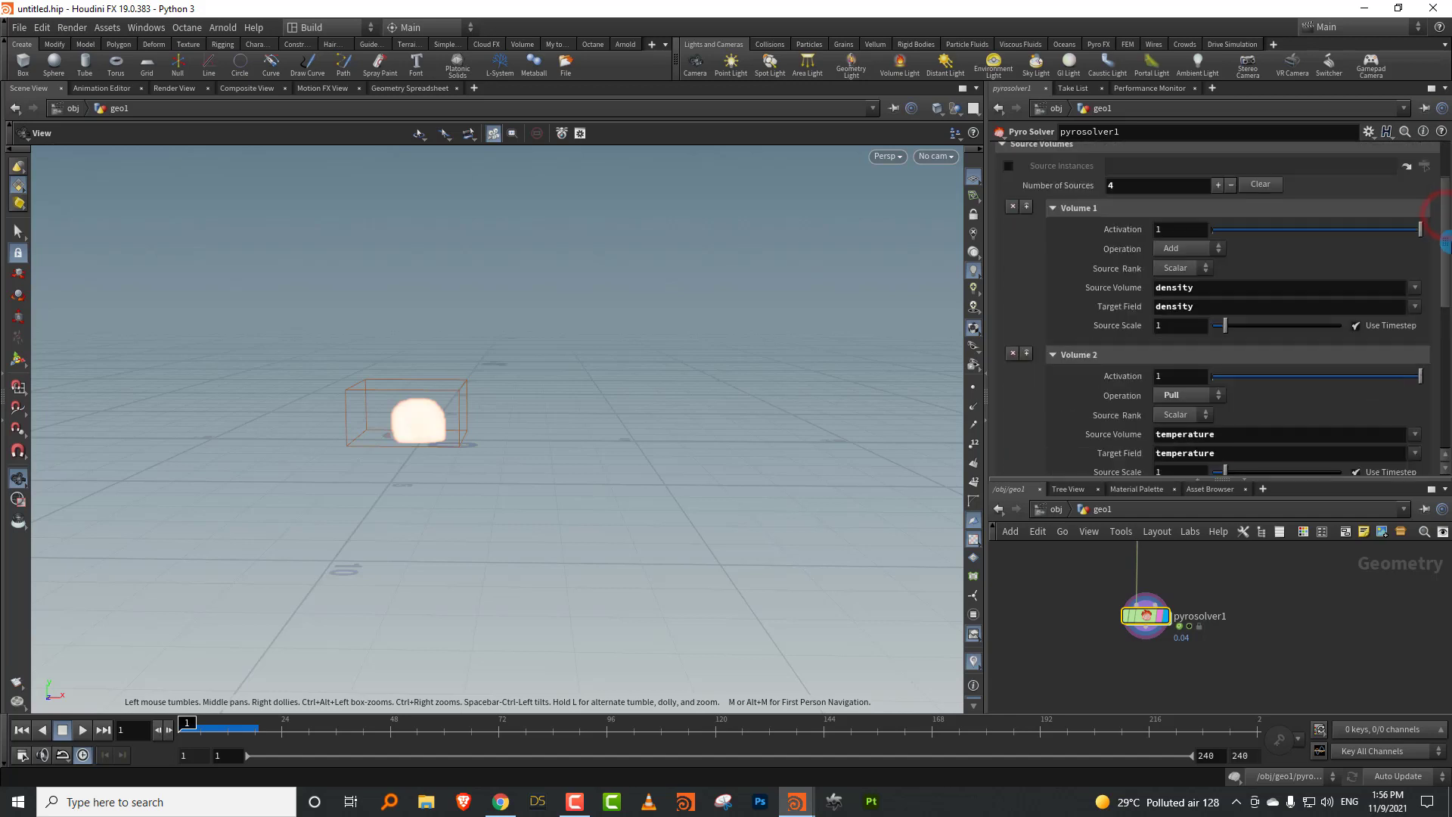
scroll(1248, 220, "up", 3)
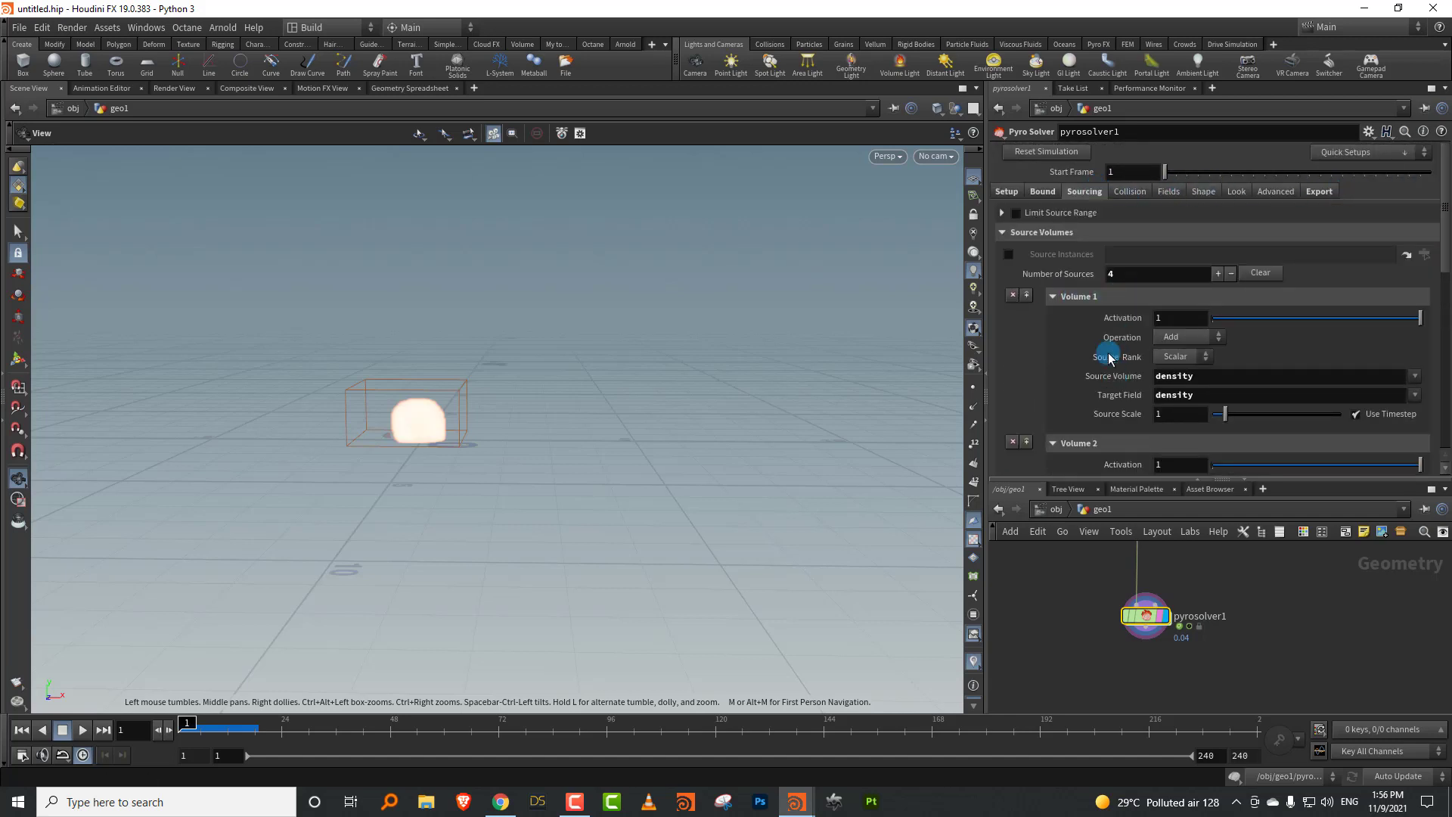
left_click(1053, 297)
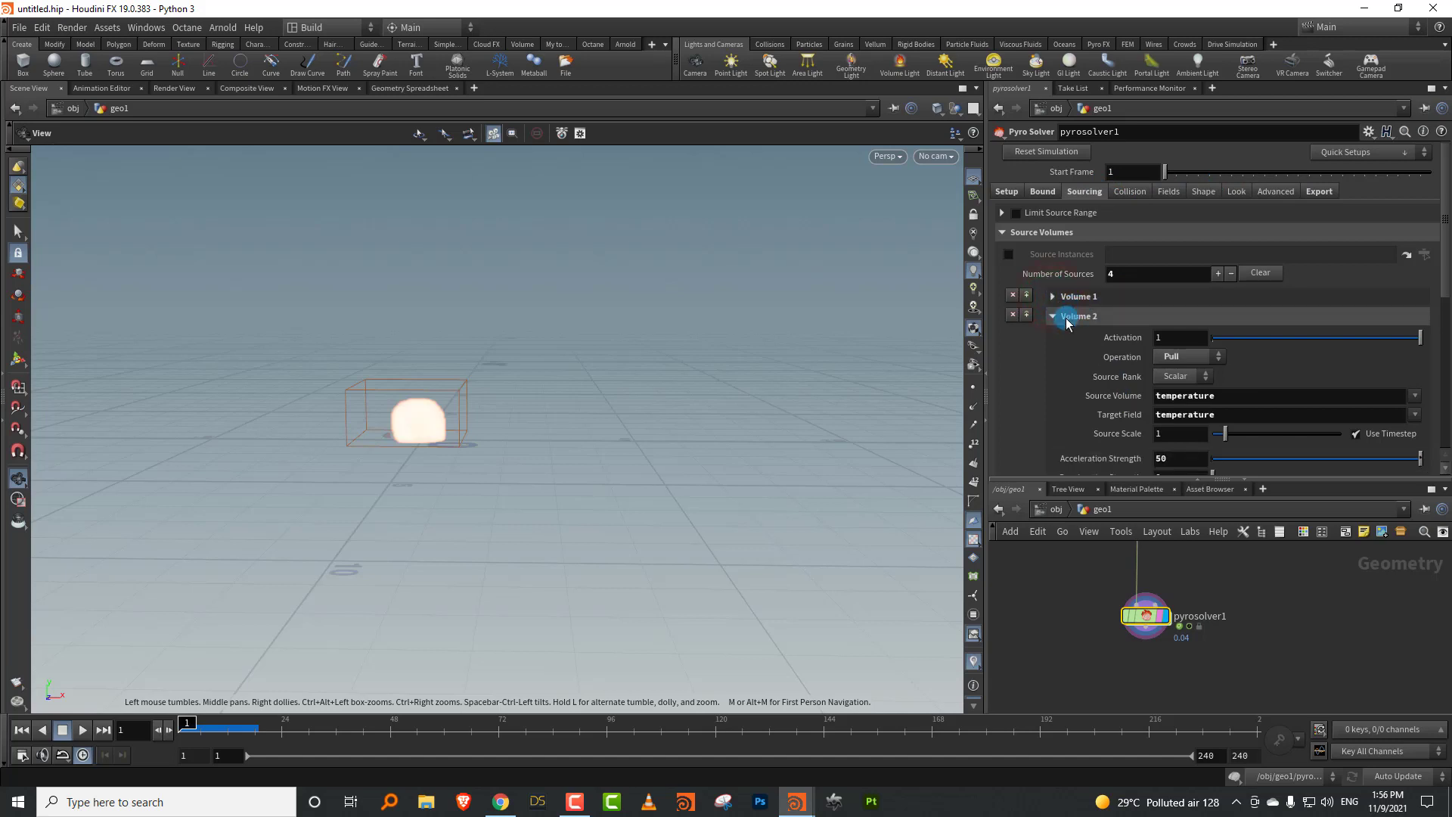
left_click(1053, 316)
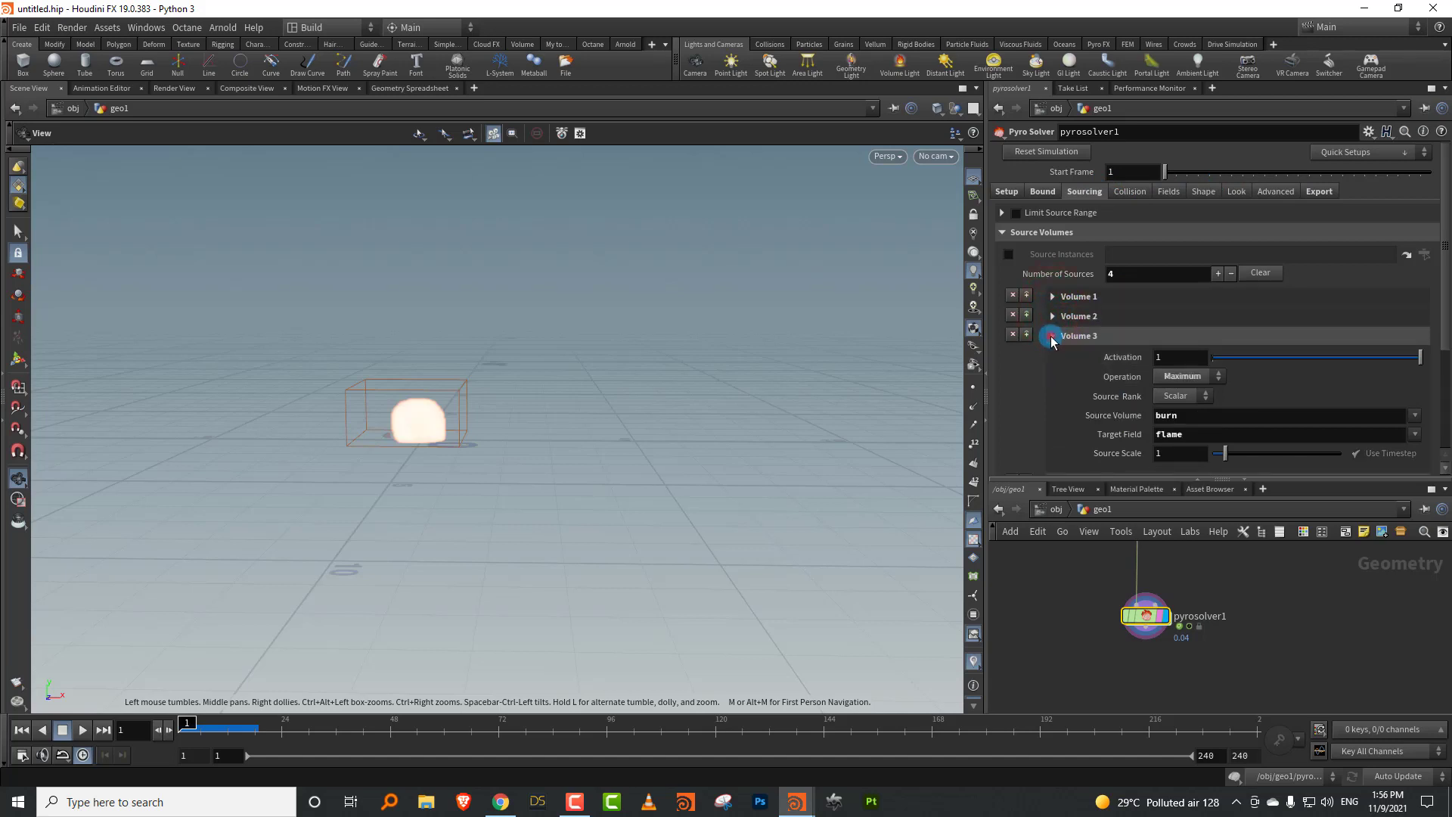
left_click(1053, 336)
left_click(1053, 356)
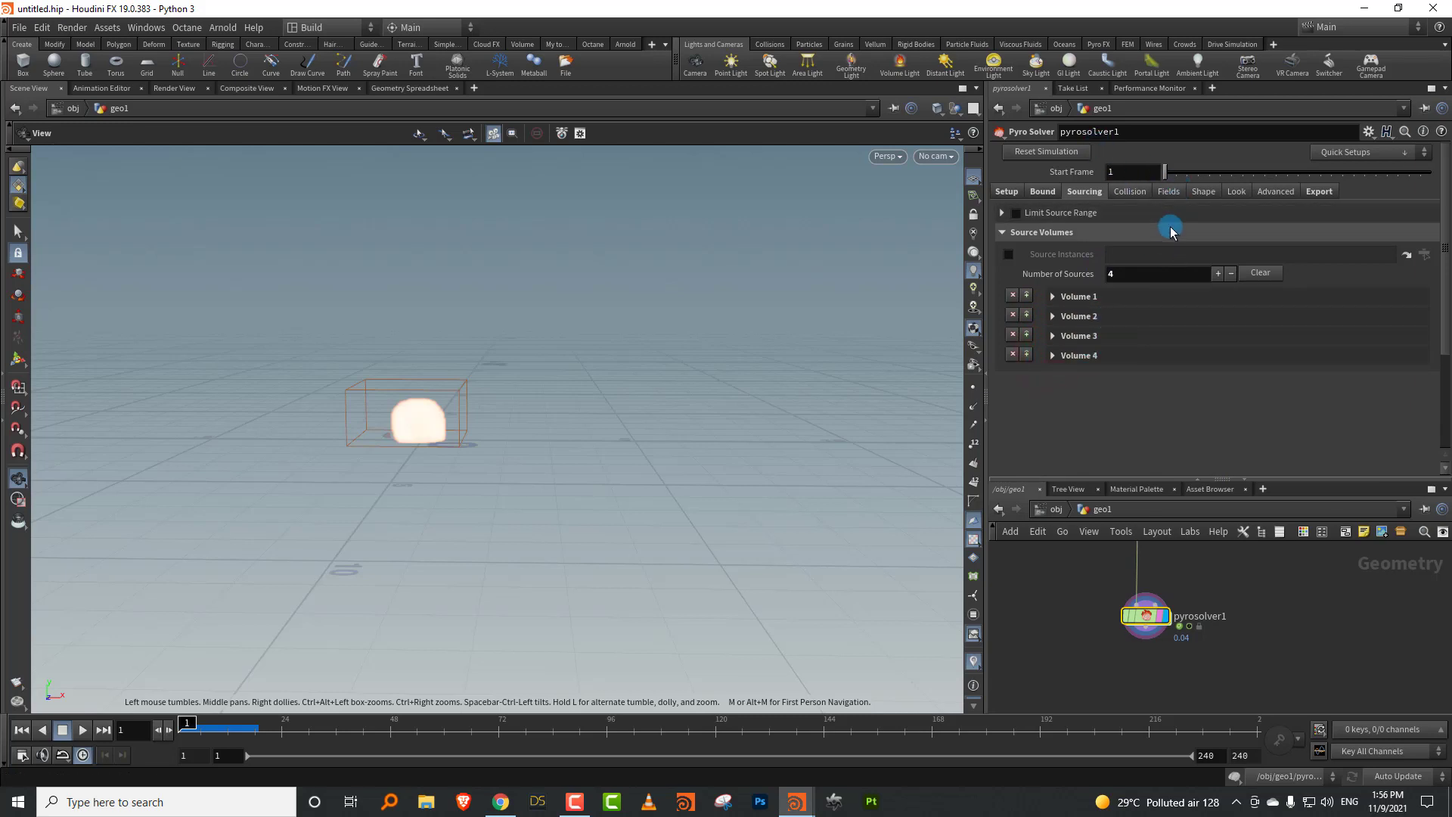
Step: Turn on Limit Source Range and preview the simulation
left_click(1018, 215)
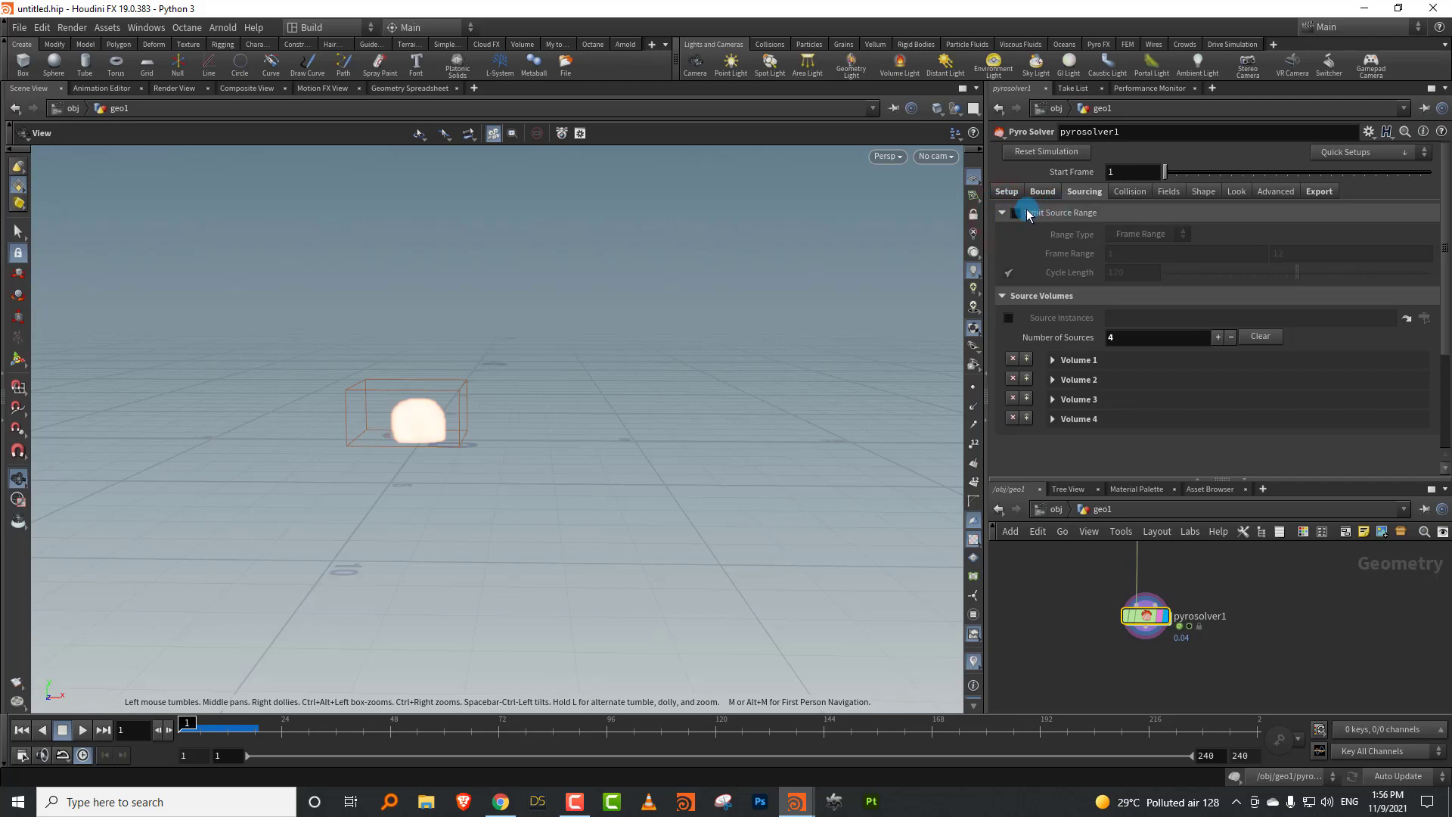
left_click(1016, 214)
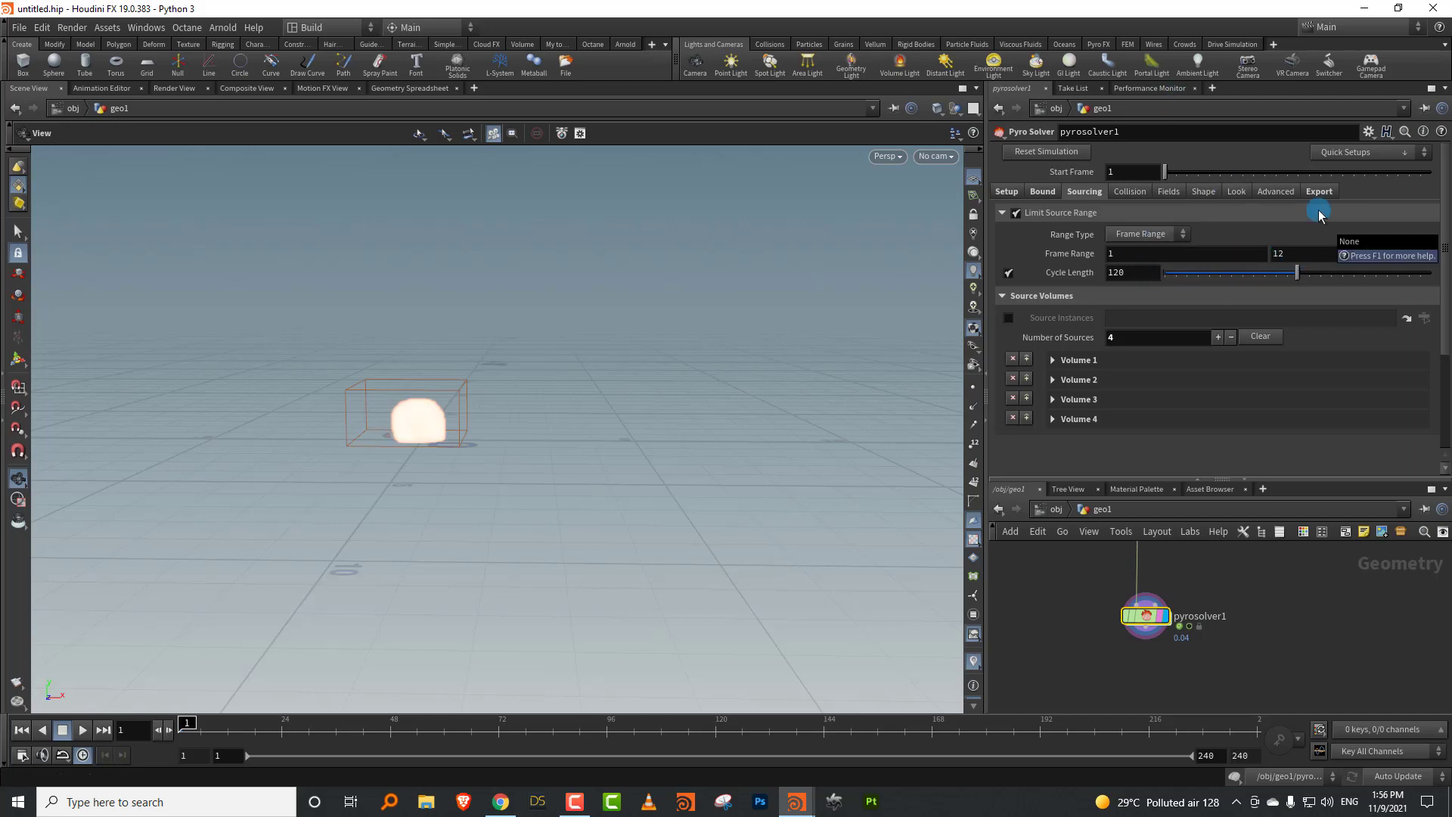
mouse_move(382, 420)
left_mouse_down()
mouse_move(454, 405)
mouse_move(383, 431)
mouse_move(399, 437)
left_mouse_up()
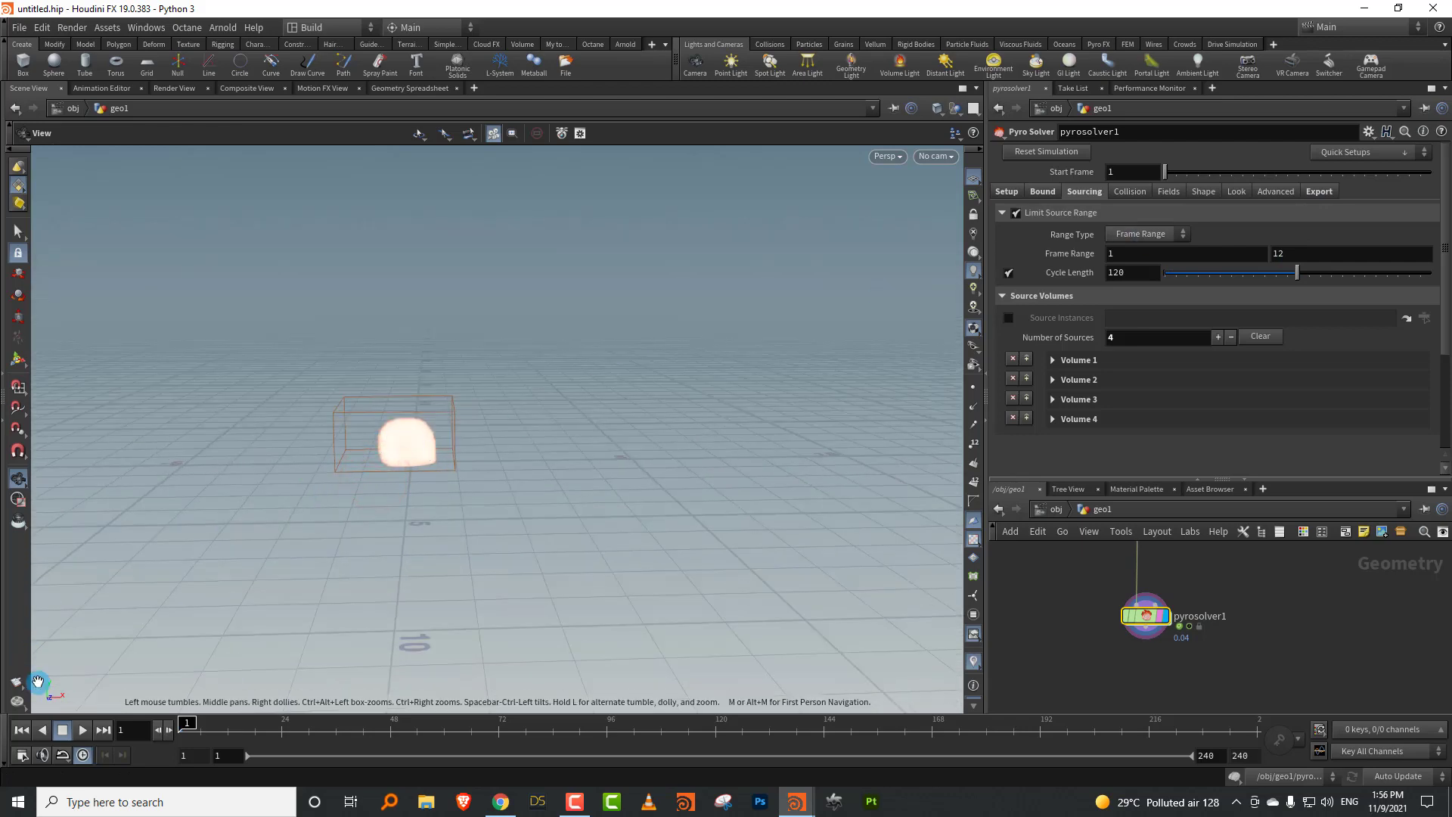
left_click(84, 731)
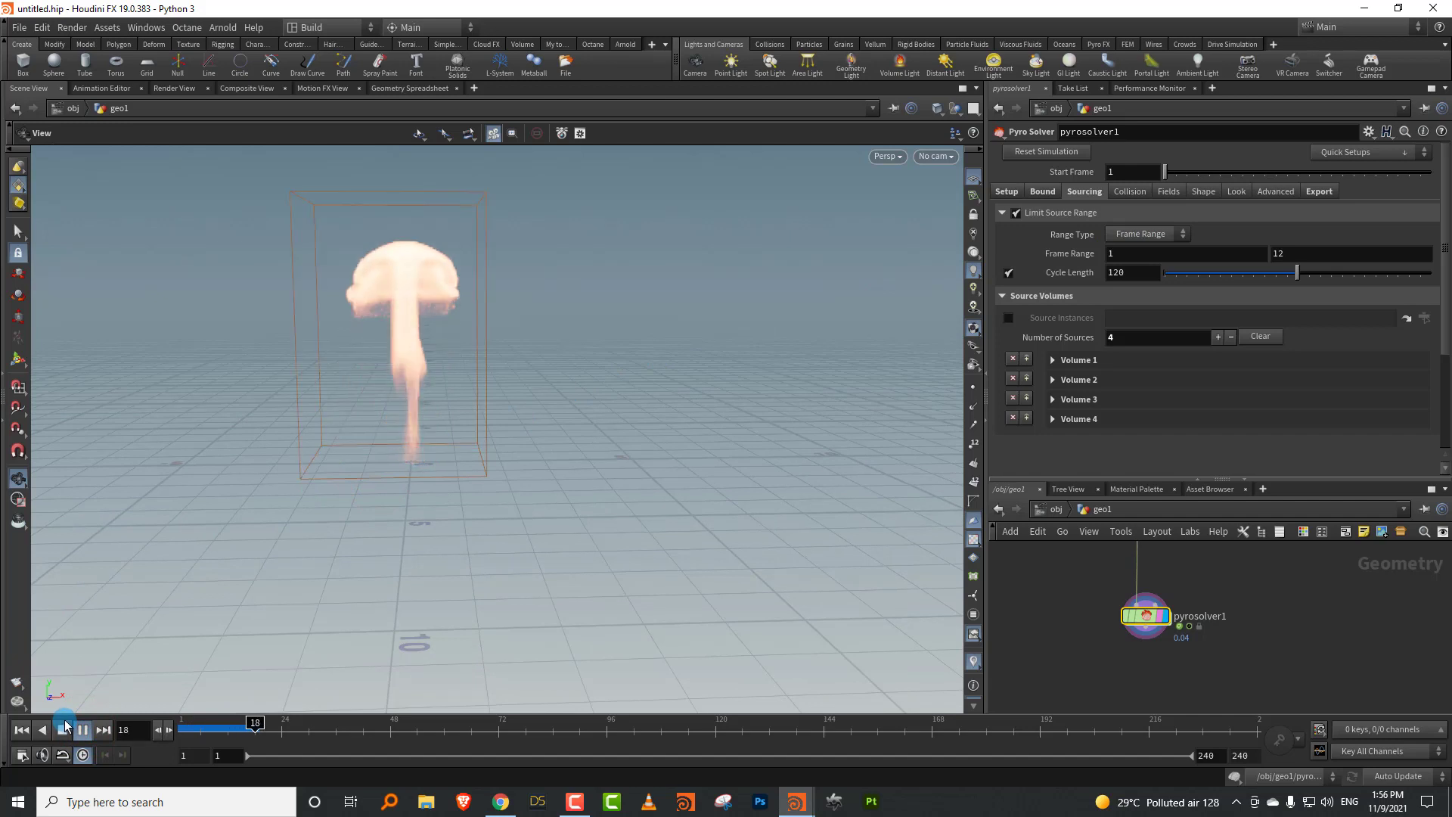
left_click(21, 730)
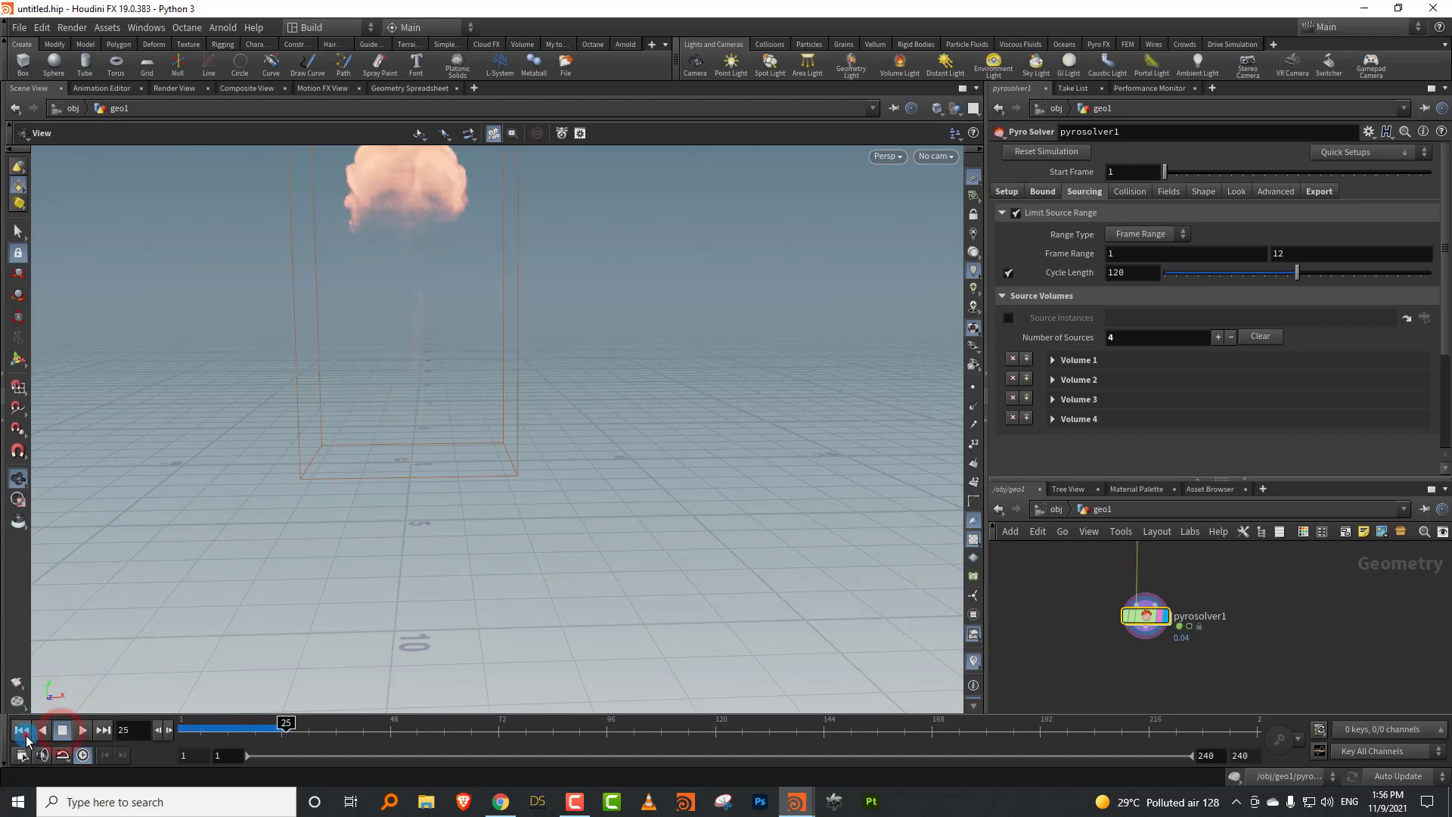
Step: Set the source Range Type to Static Frame and replay from frame 1
left_click(1144, 233)
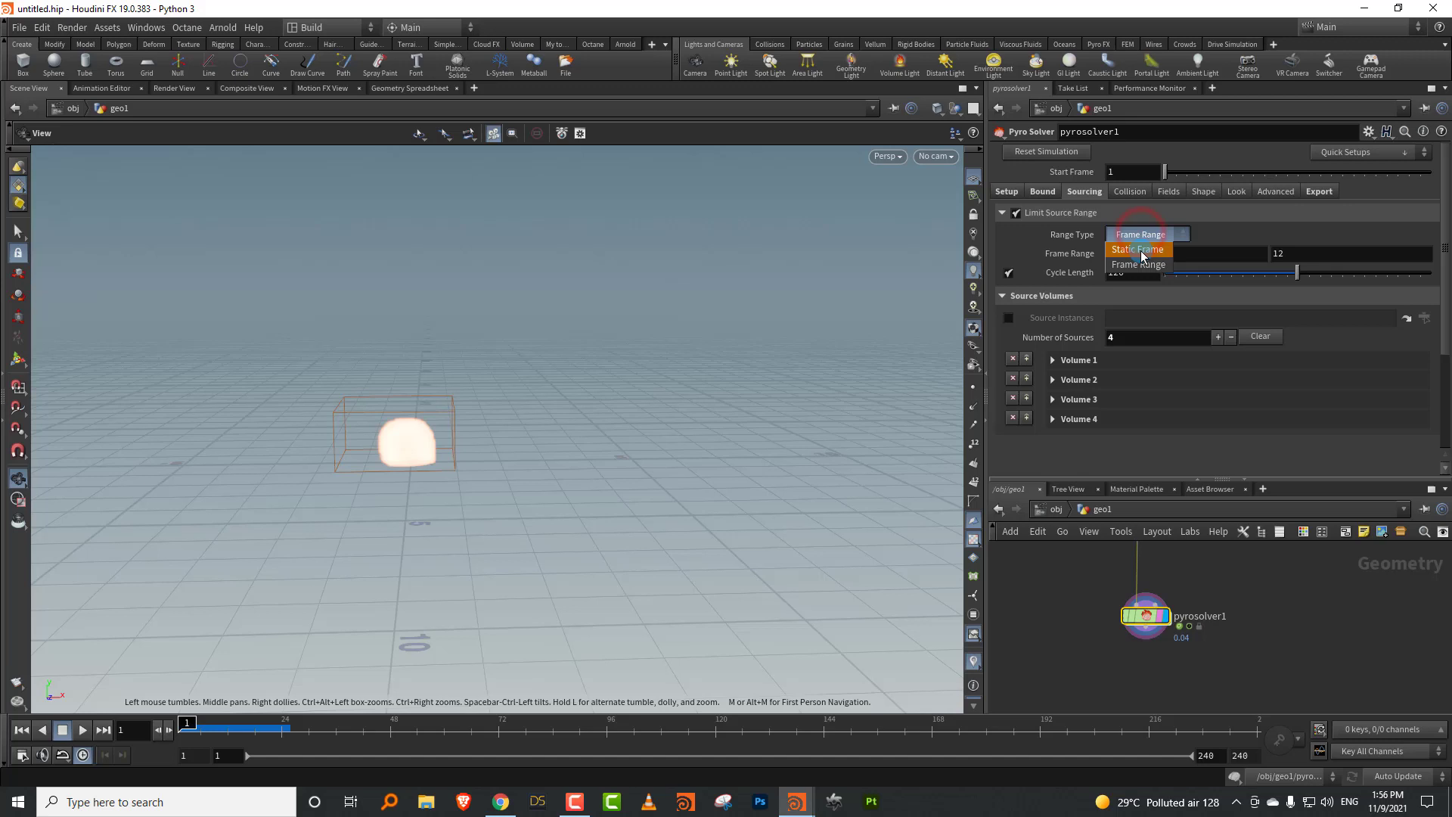
left_click(1150, 245)
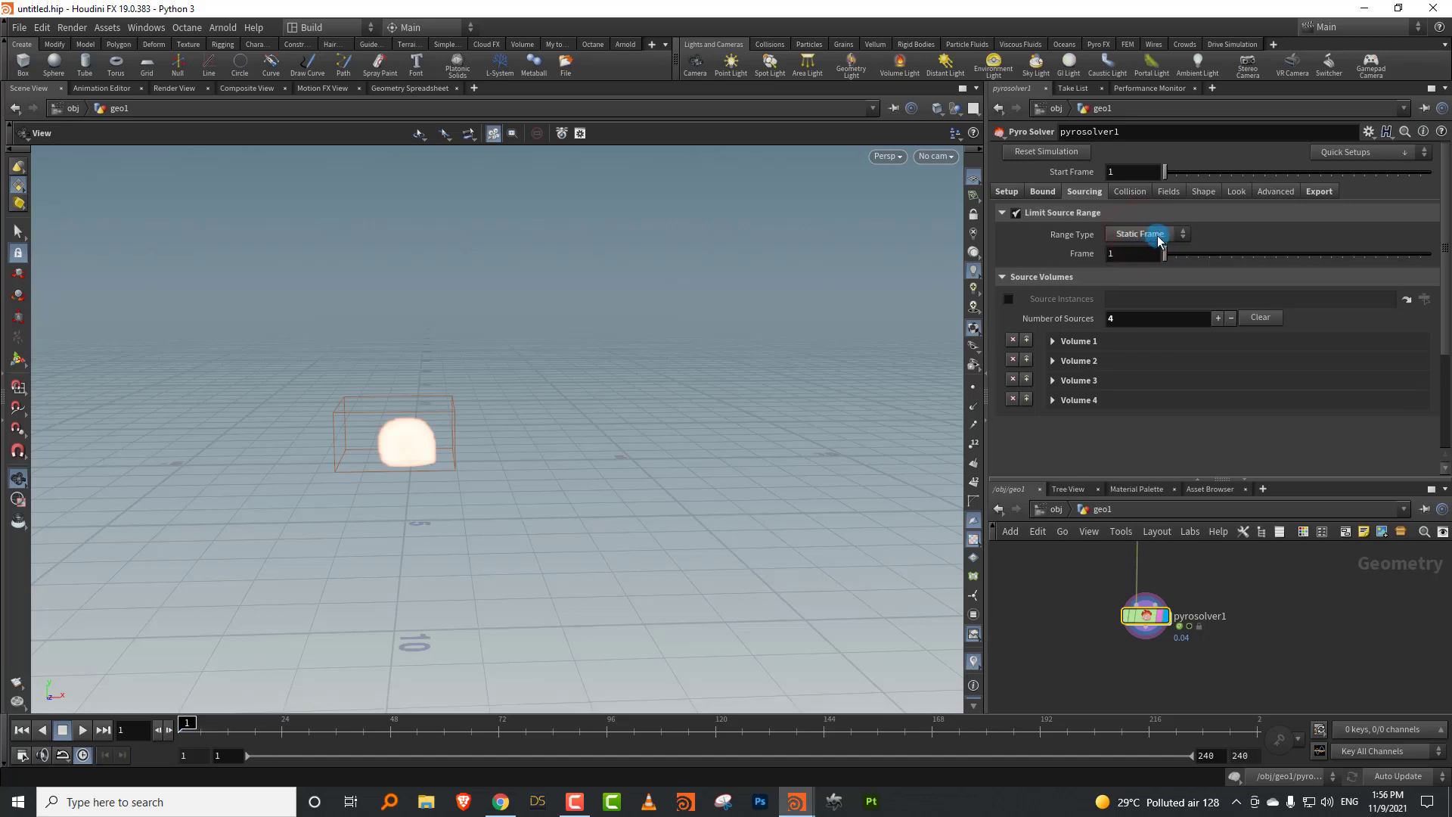
left_click(82, 730)
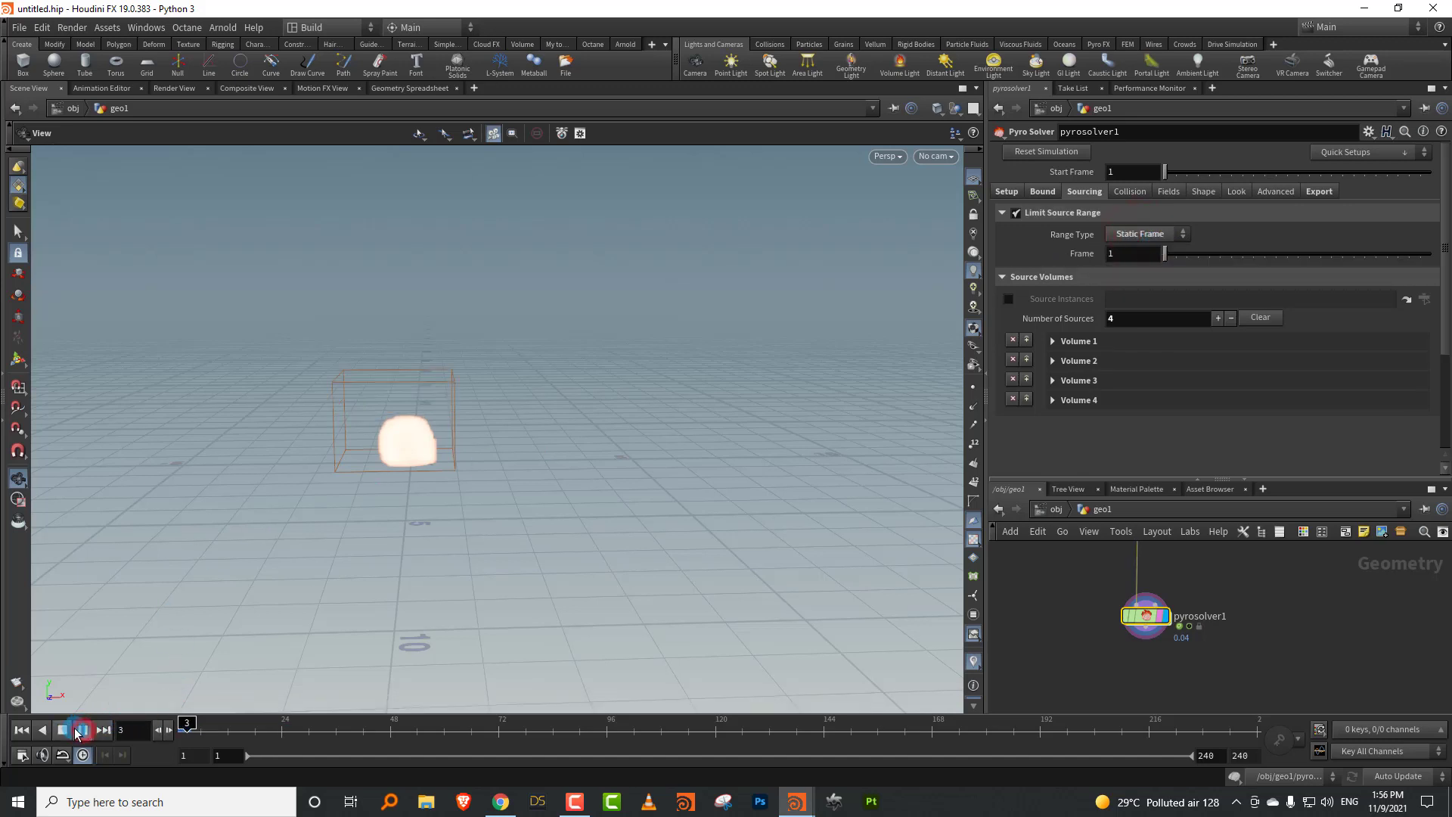
left_click(21, 730)
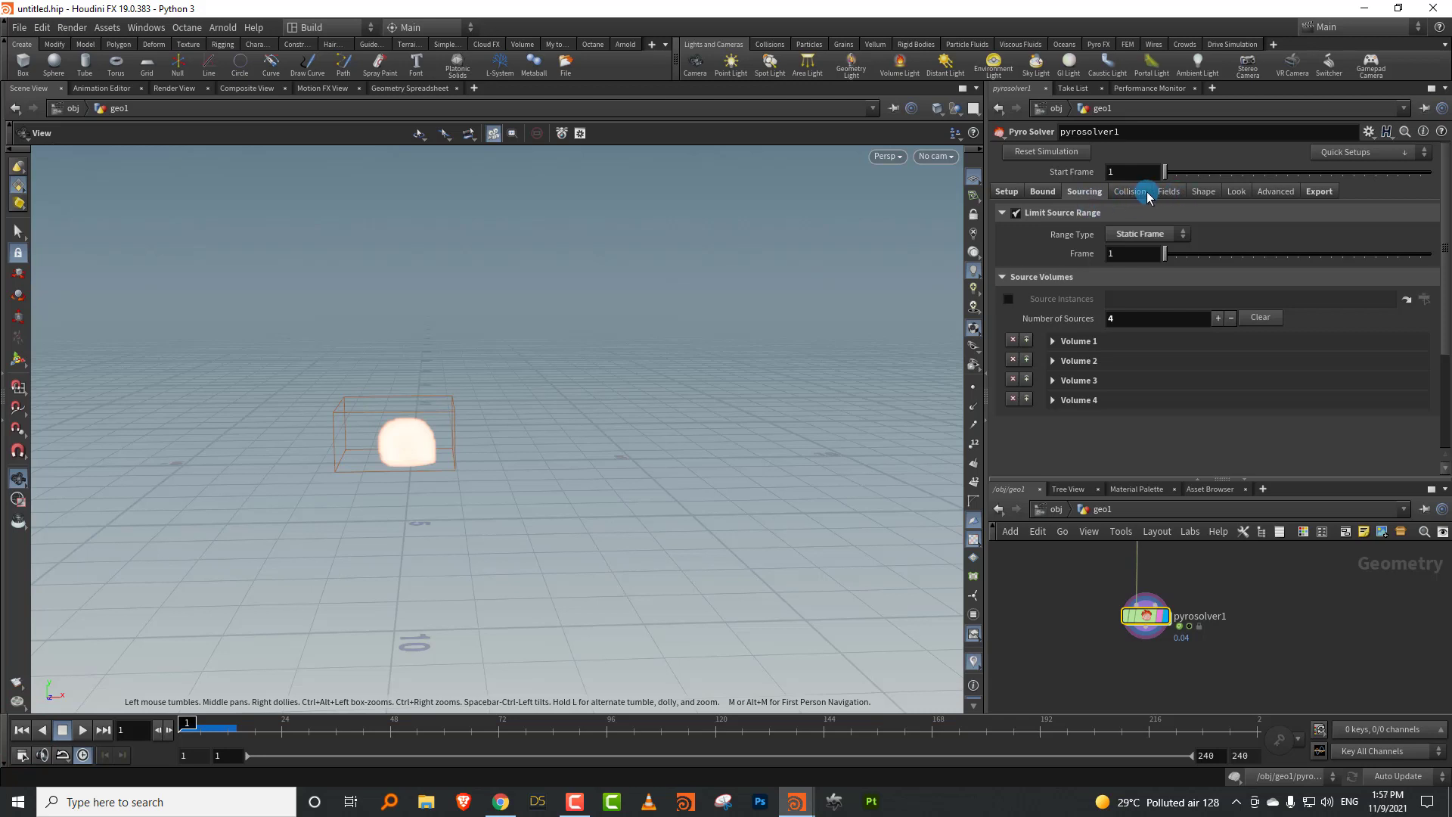
Step: Turn on Emit Density From Flame in the pyro solver's Fields settings
left_click(1171, 192)
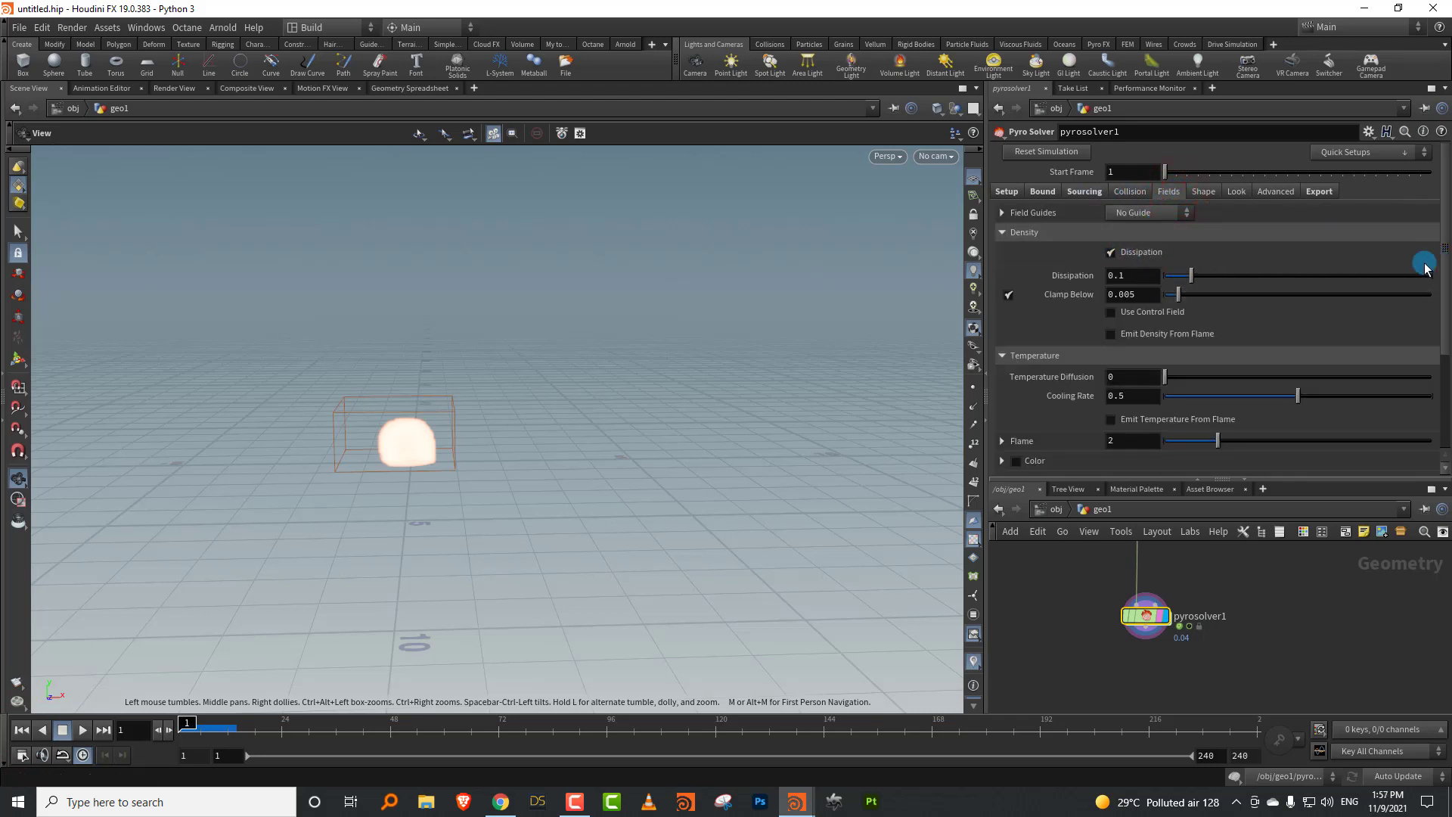
left_click_drag(1316, 479, 1331, 507)
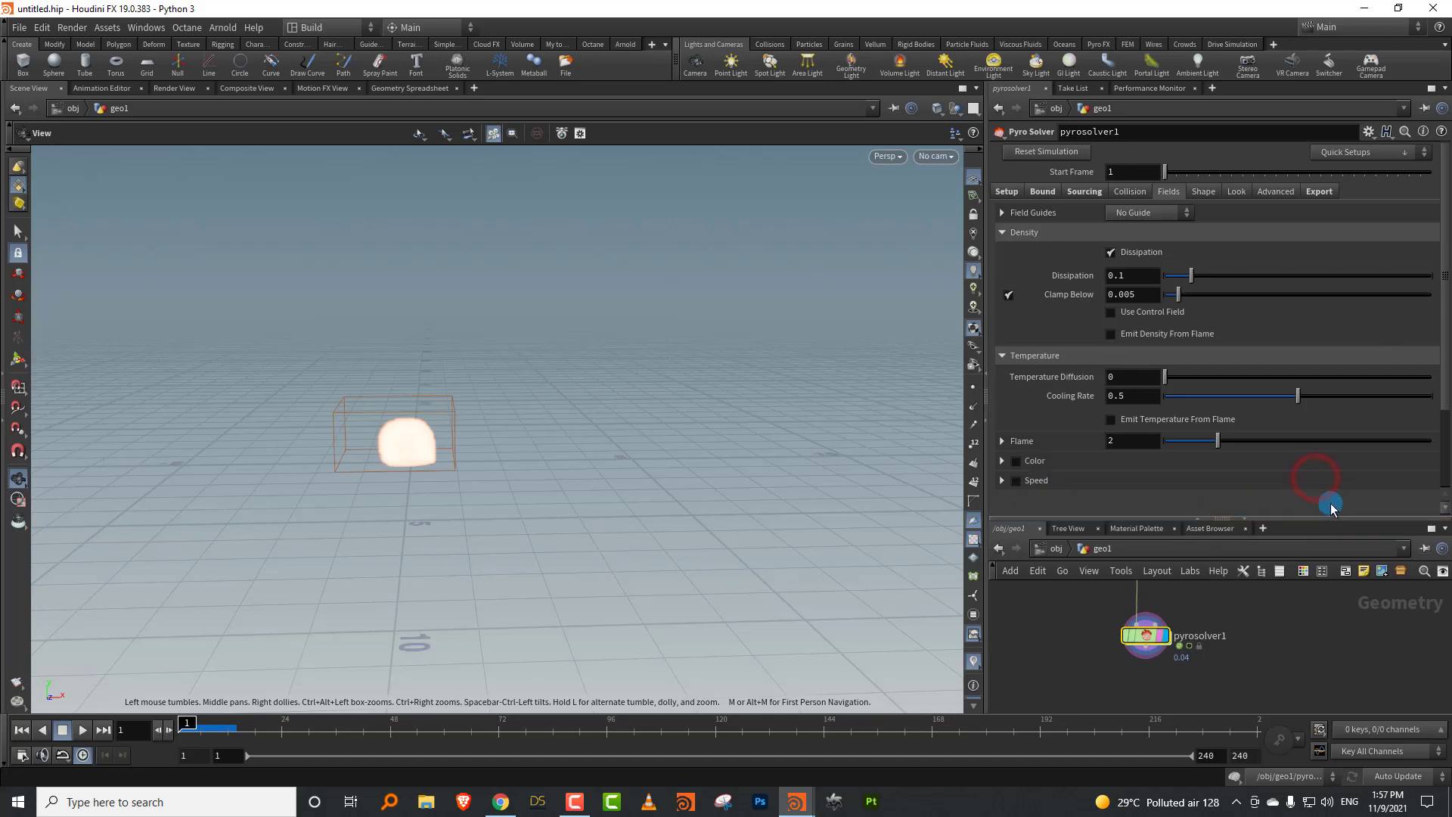
left_click_drag(1441, 376, 1440, 472)
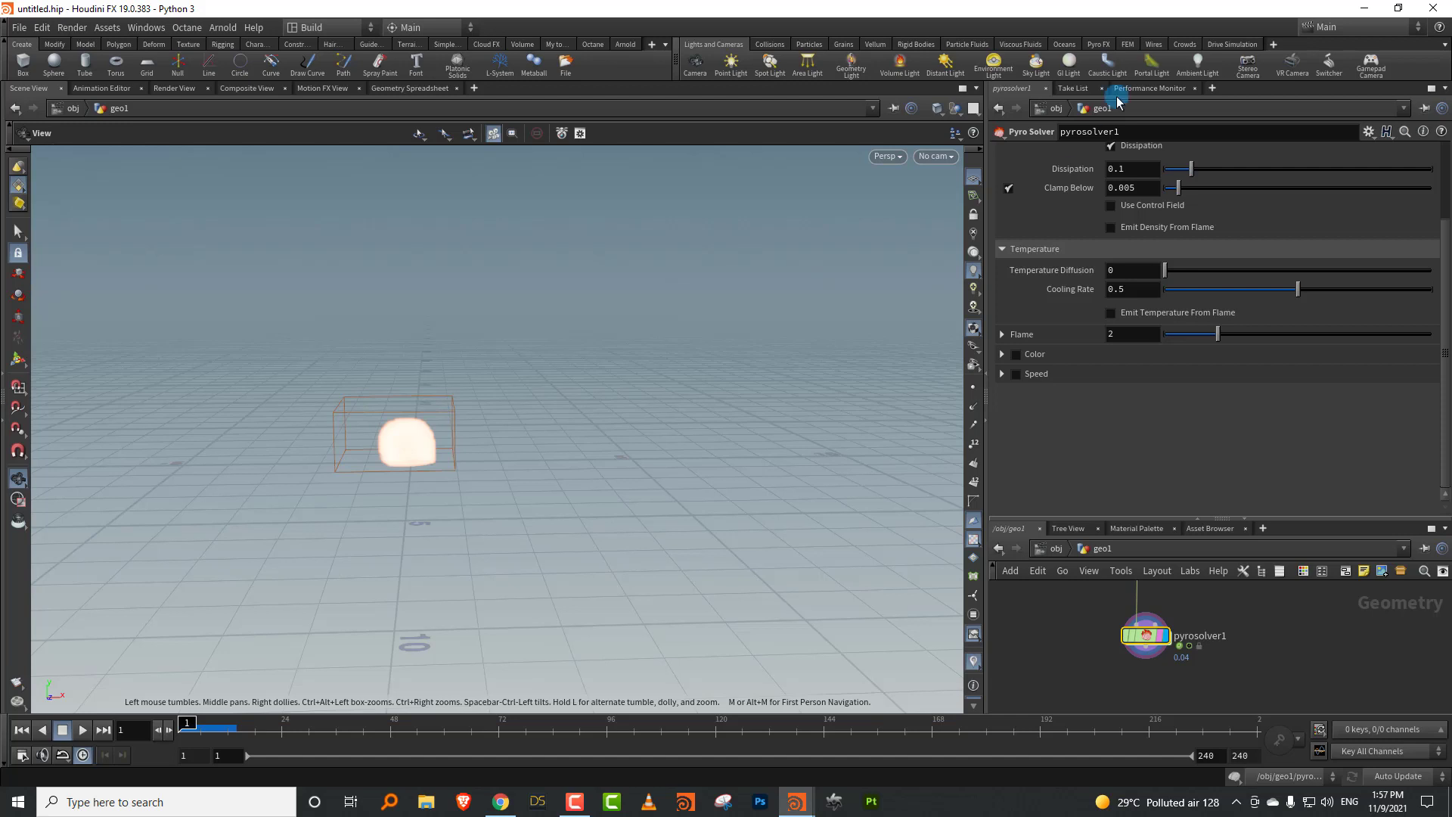
left_click_drag(1441, 258, 1444, 206)
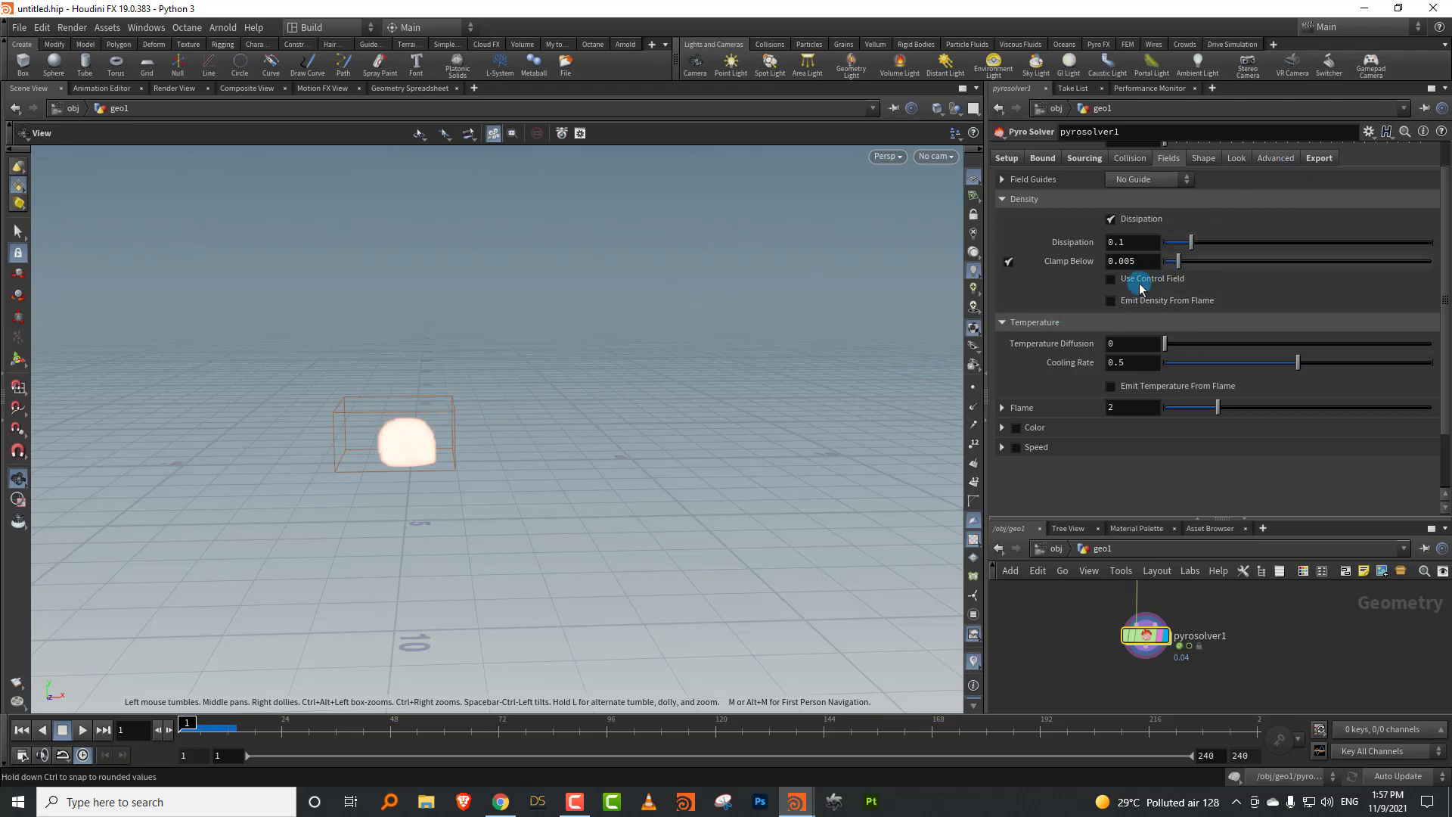
left_click(1112, 302)
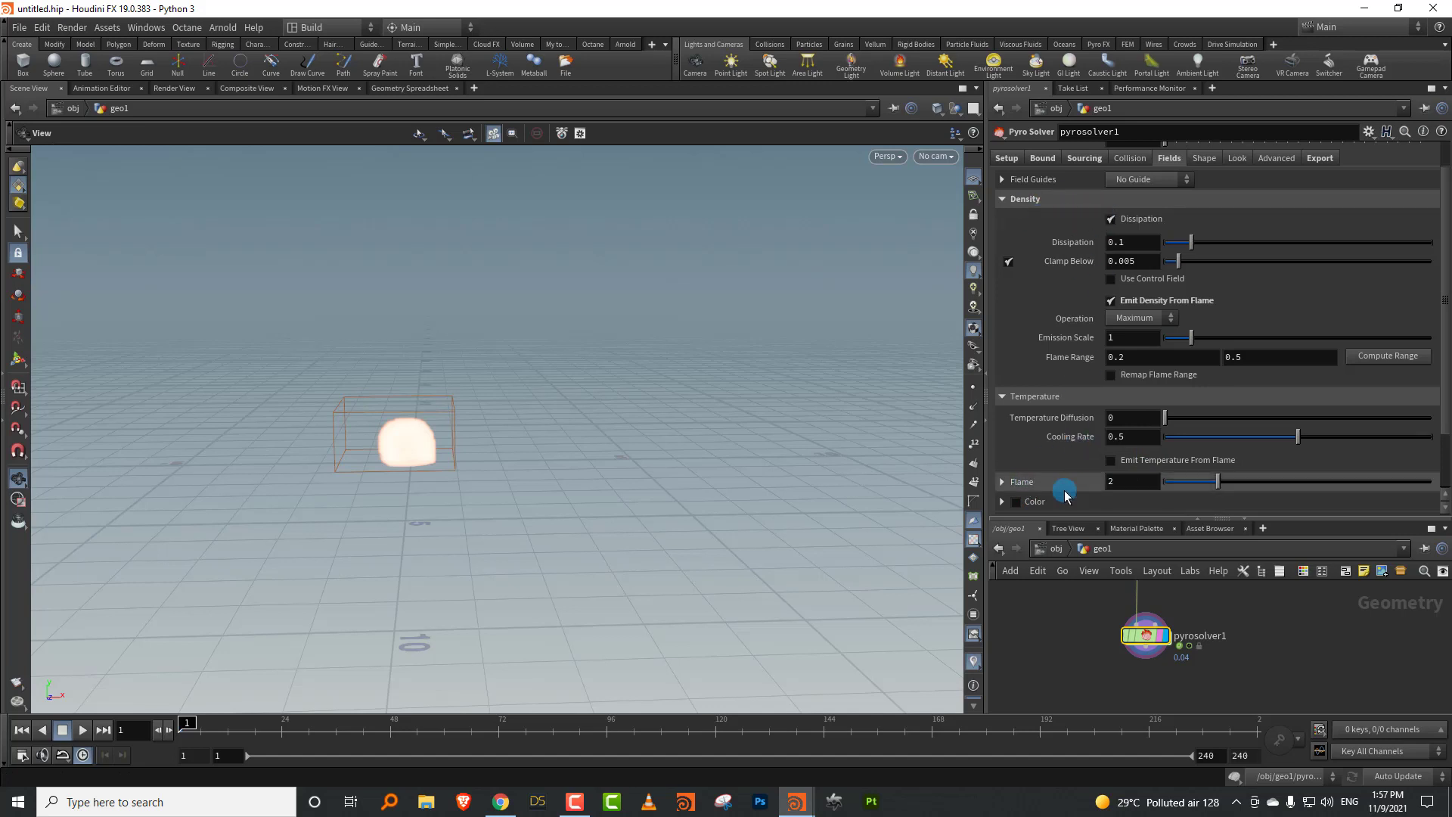
Step: Lower the Flame value to 0.2 and preview the smaller flame
left_click(1131, 481)
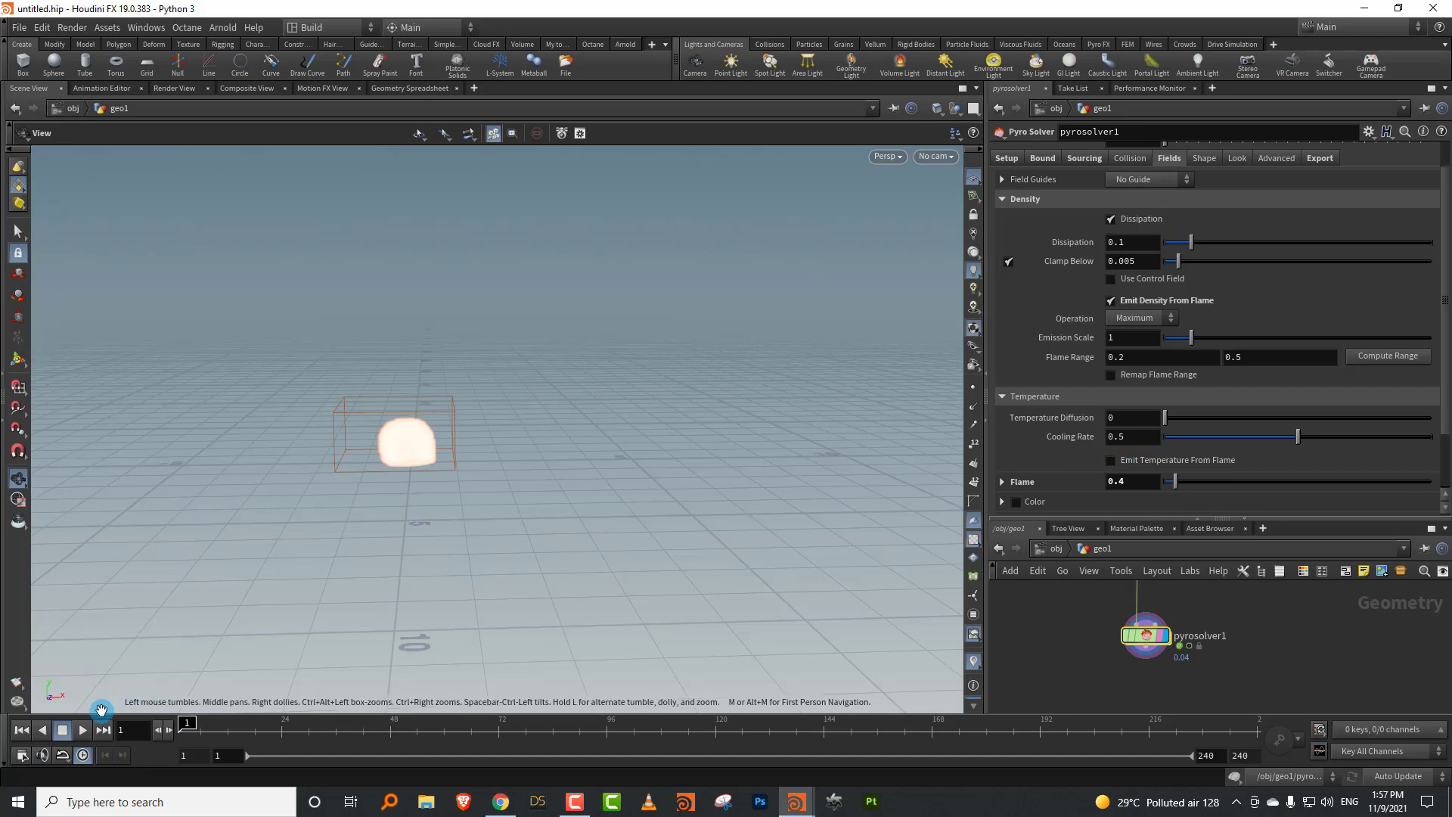
left_click(83, 730)
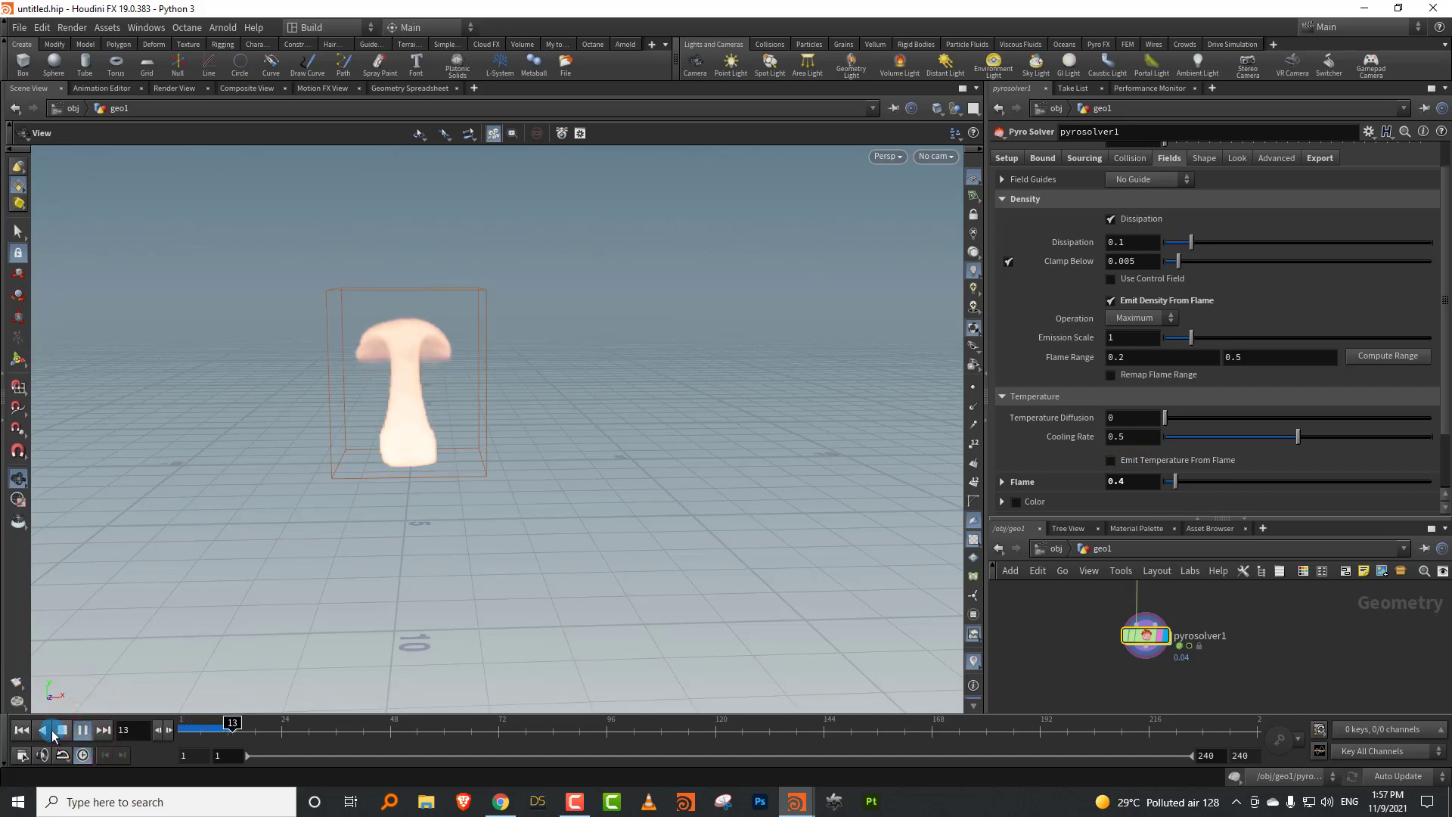
left_click(55, 731)
left_click(21, 730)
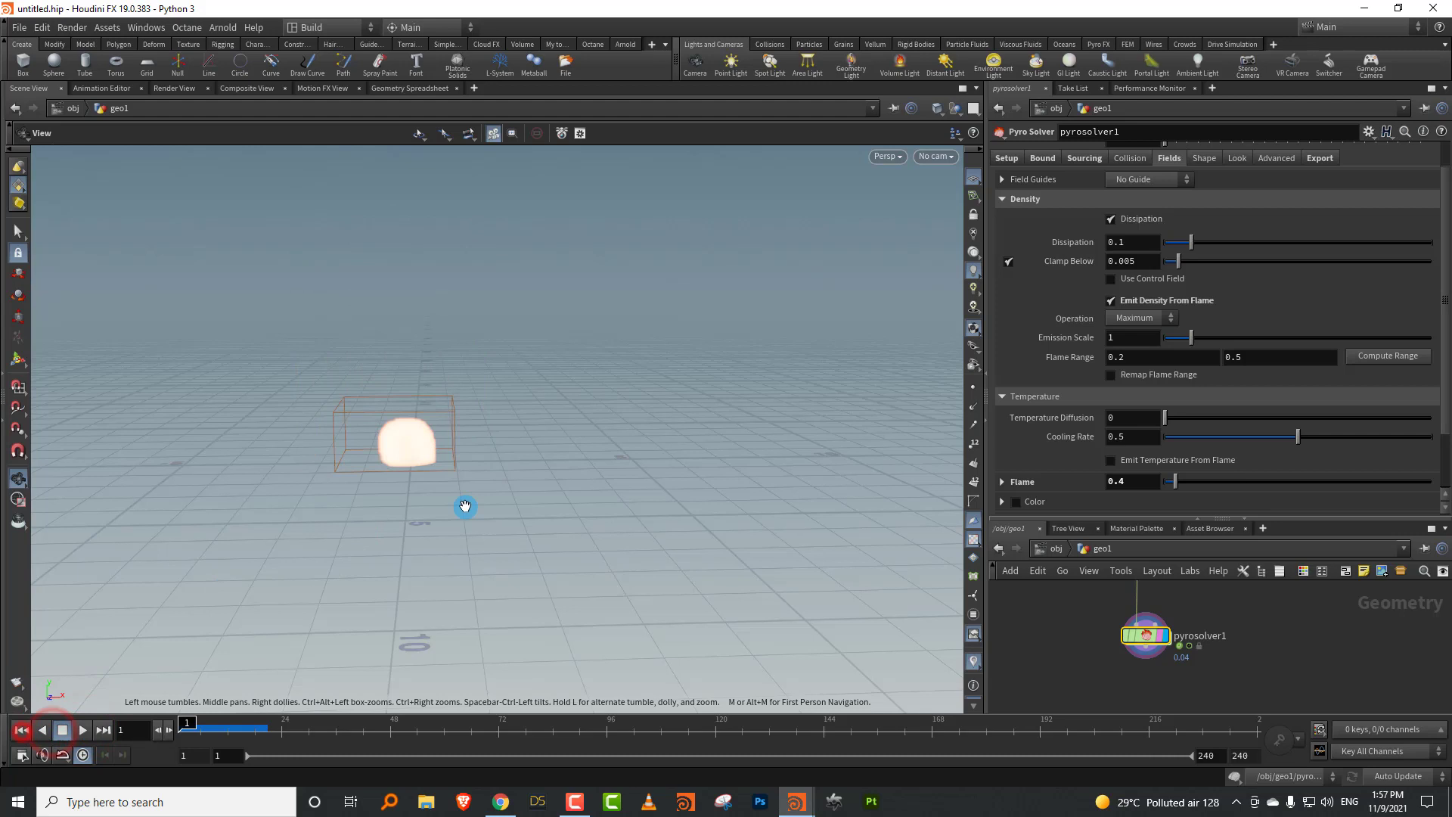
left_click_drag(1118, 481, 1138, 482)
type("2")
key("Return")
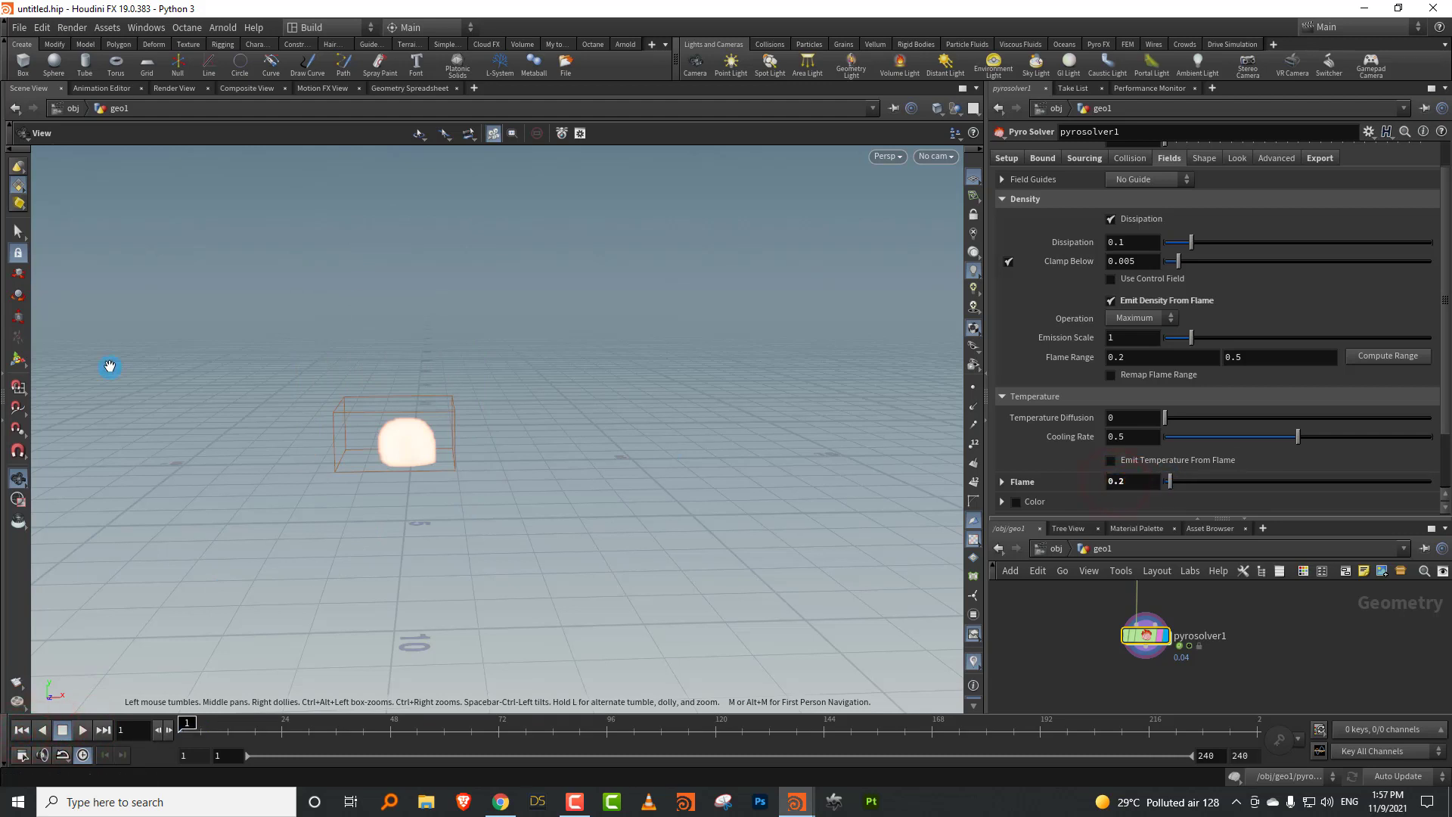
left_click(84, 730)
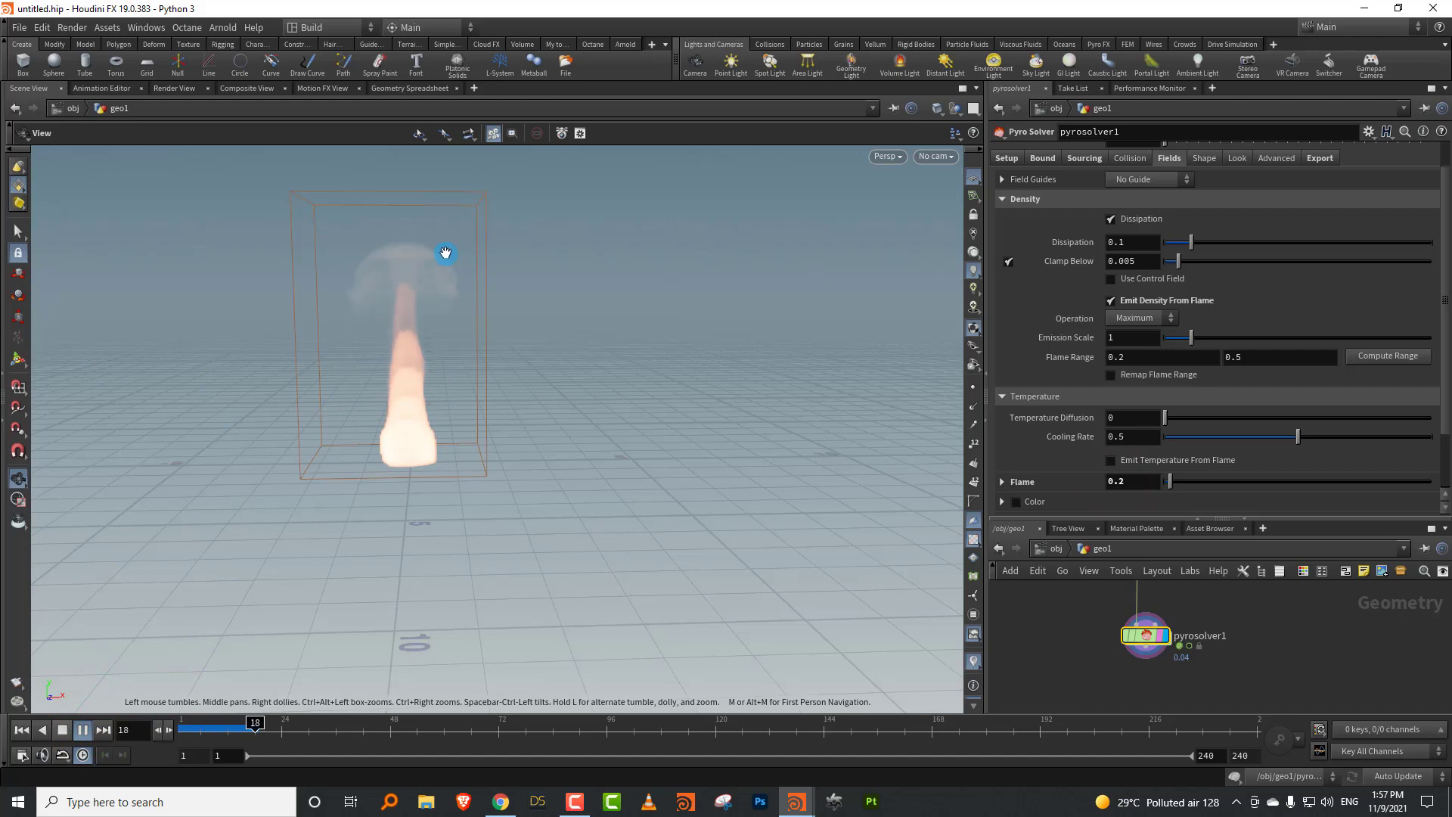
left_click(62, 730)
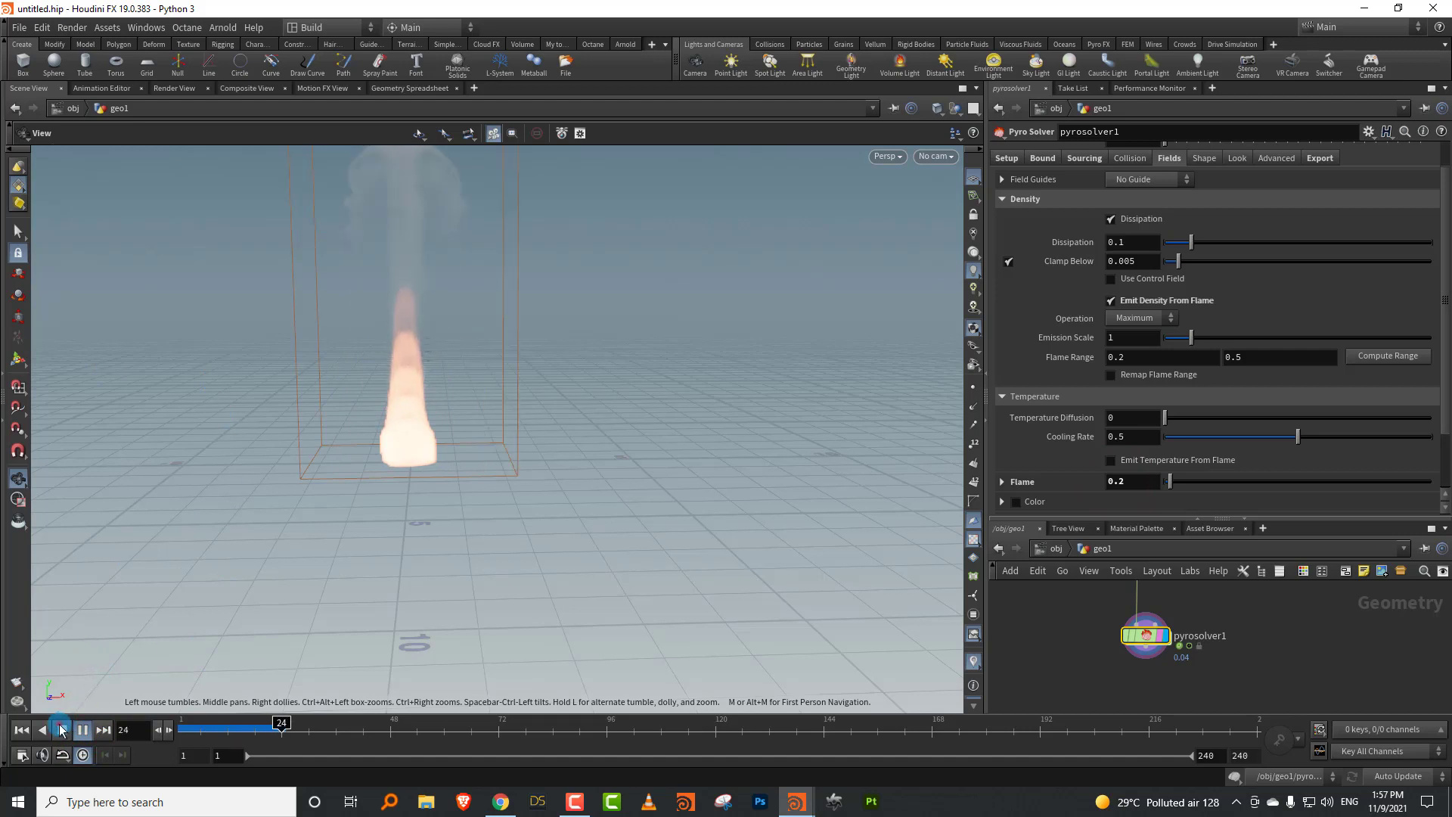
Step: Set the density Emission Scale to 500 and play the sim to see dark smoke
scroll(419, 332, "down", 2)
middle_click_drag(418, 332, 404, 370)
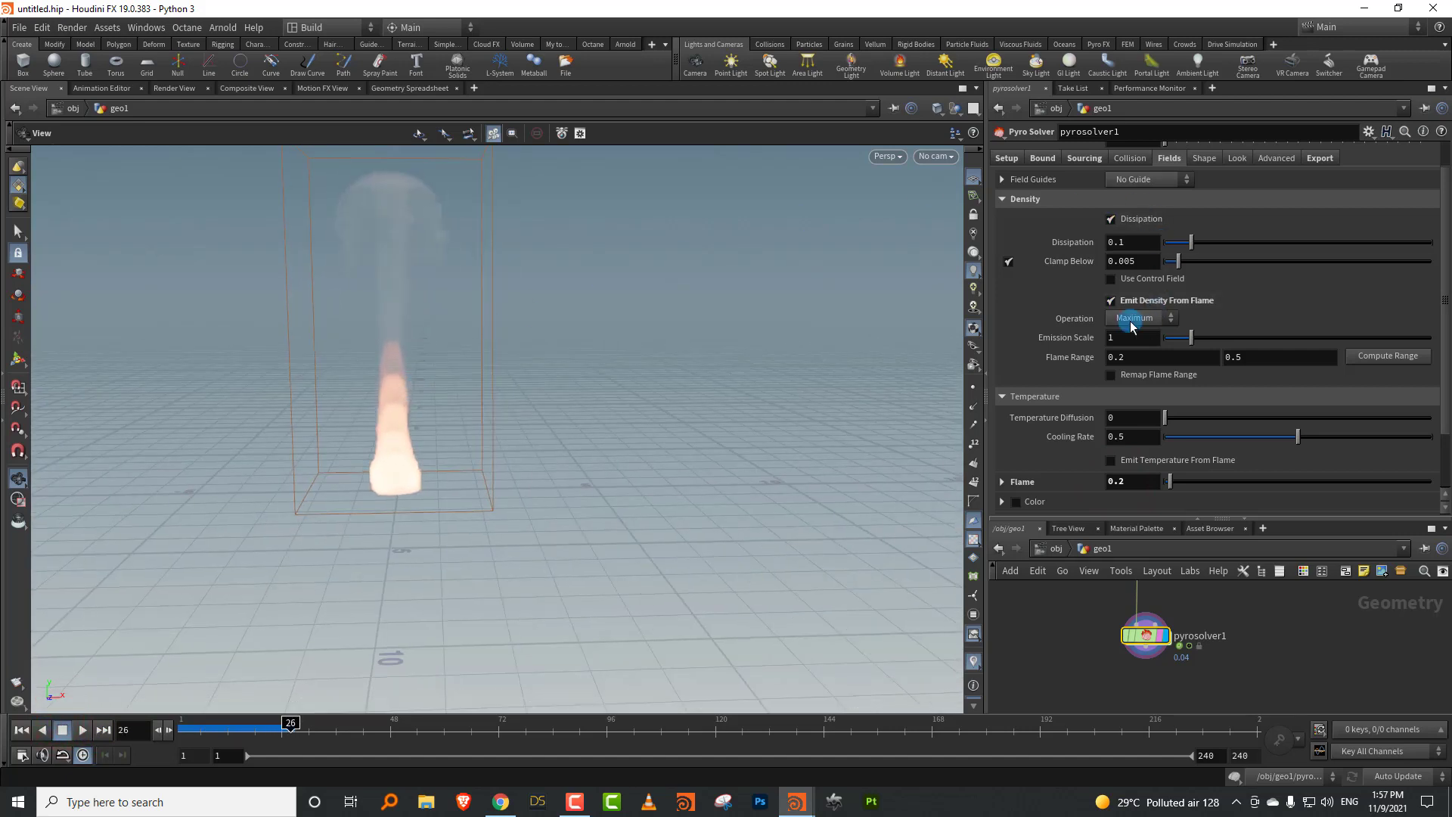
type("5000")
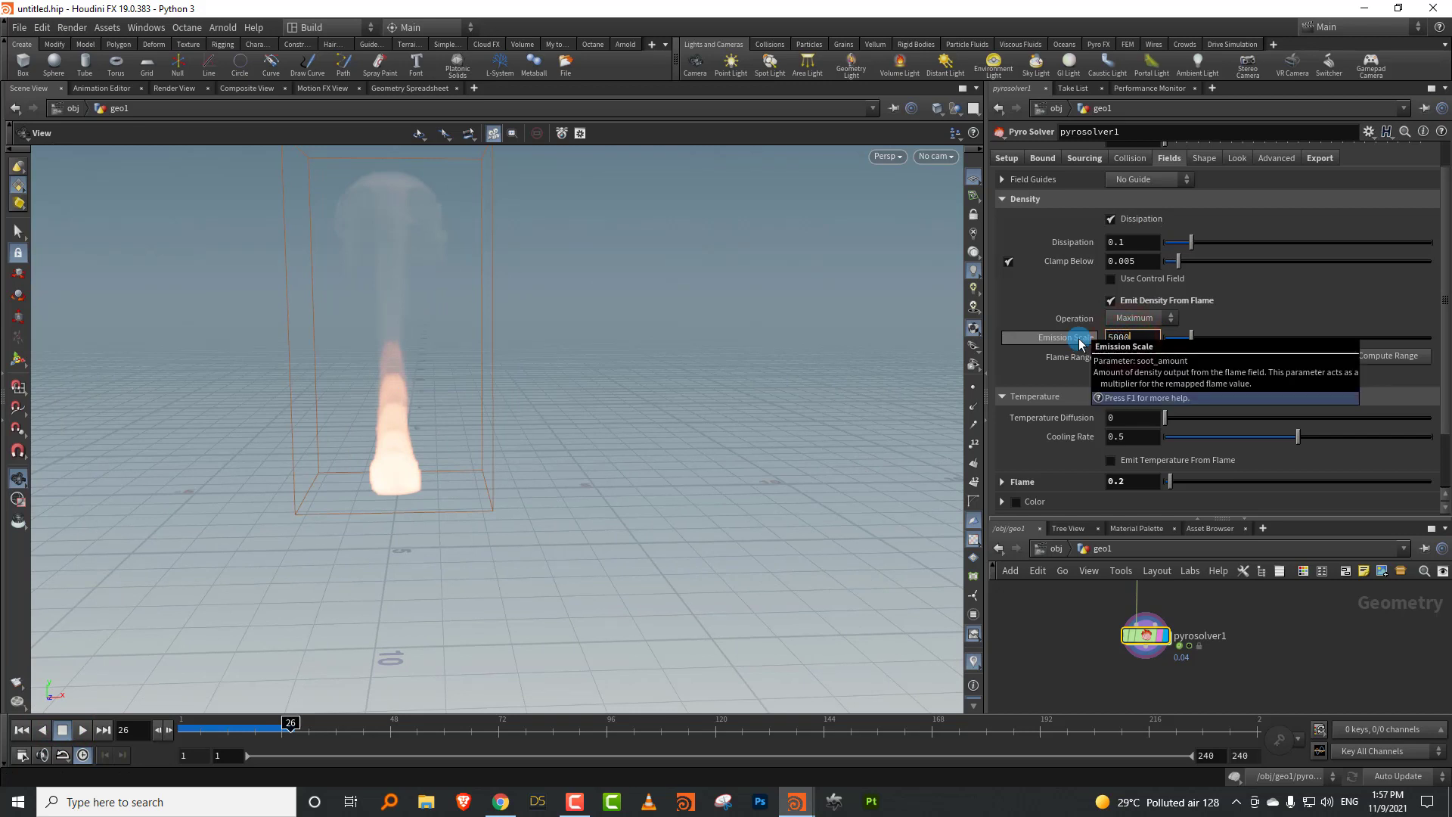
key("Return")
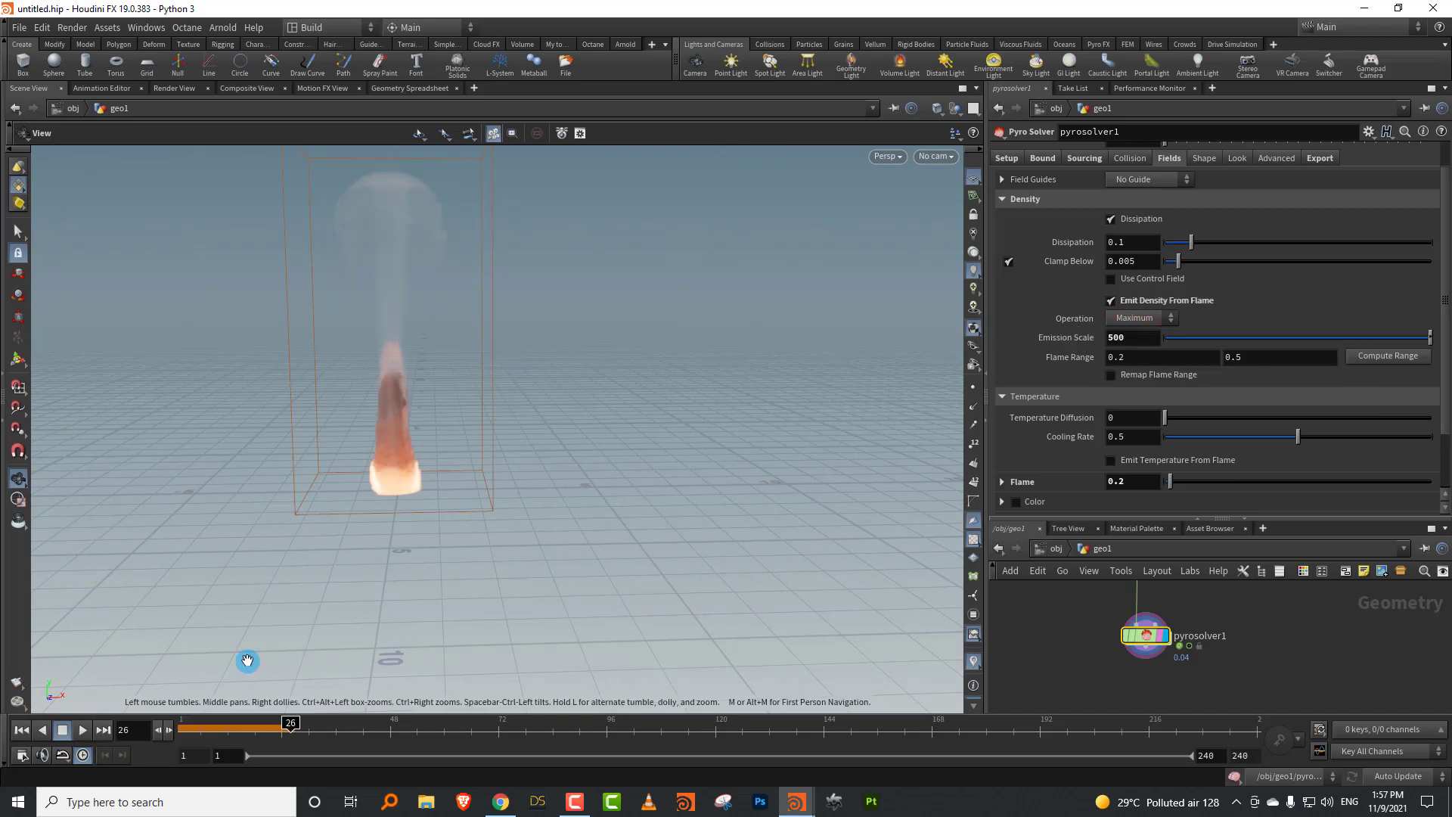
left_click(76, 729)
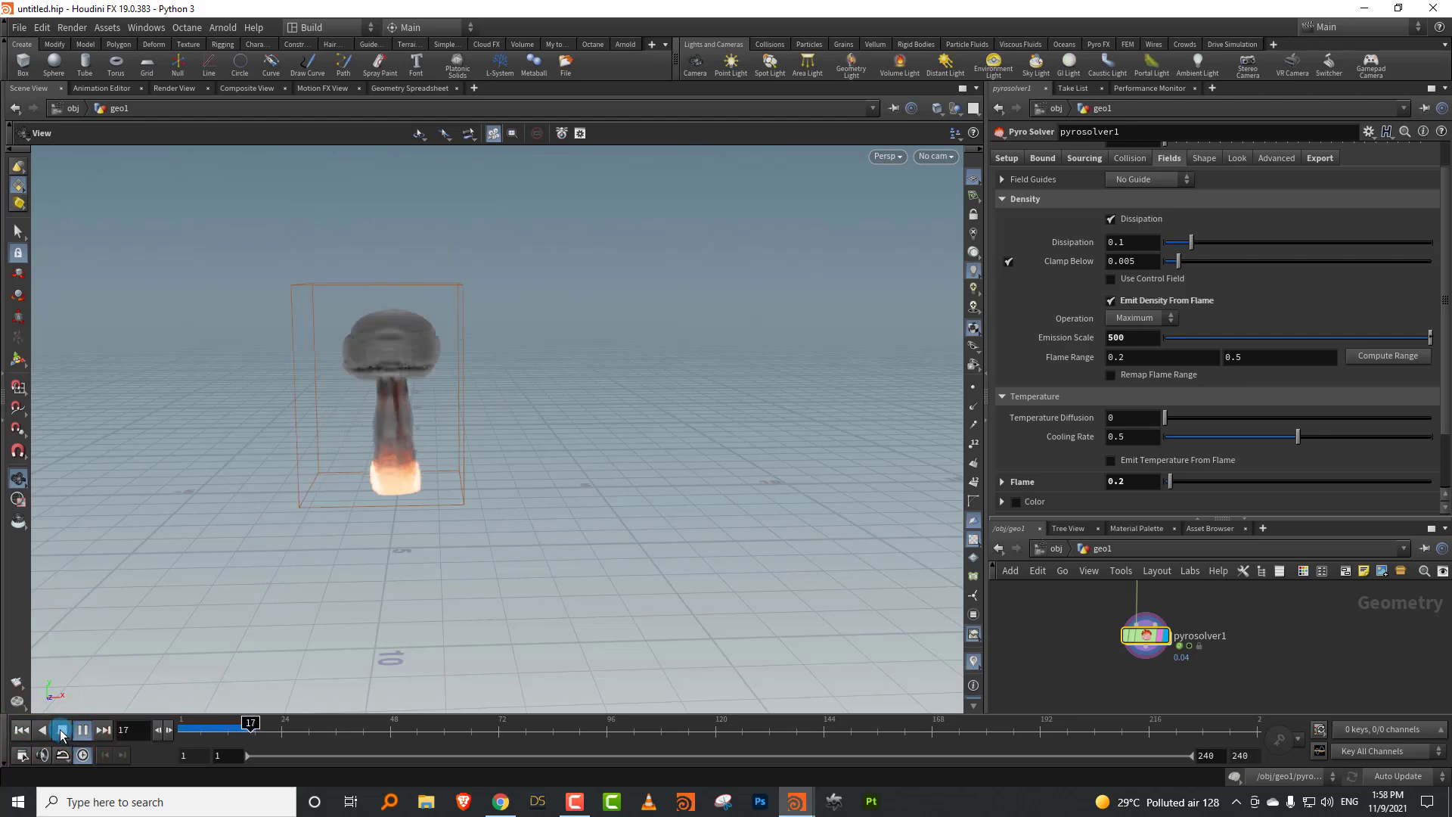
Step: Shorten the playback range to end at frame 90 and rewind to frame 1
left_click(63, 731)
left_click(21, 730)
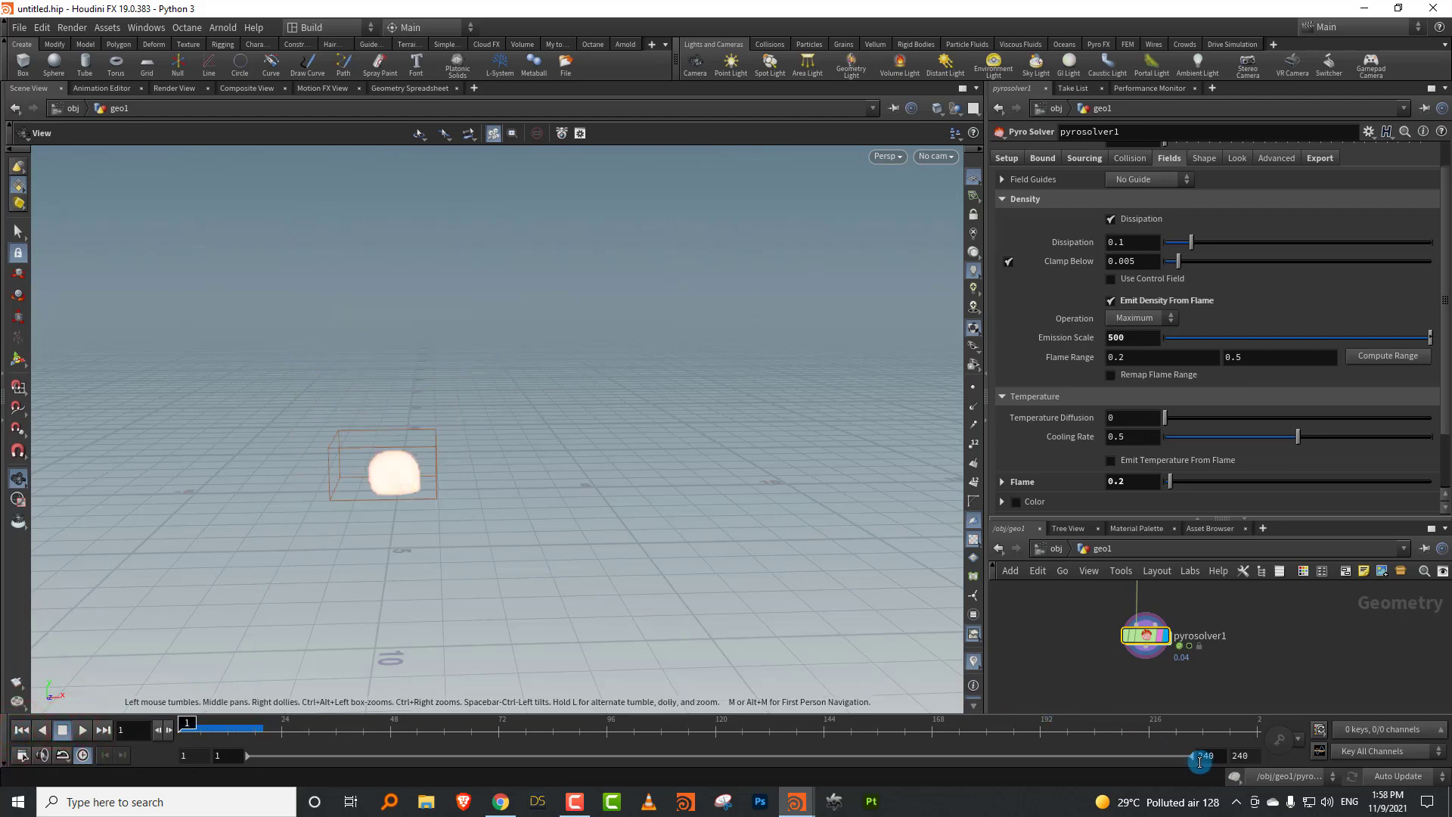
left_click_drag(1190, 755, 597, 780)
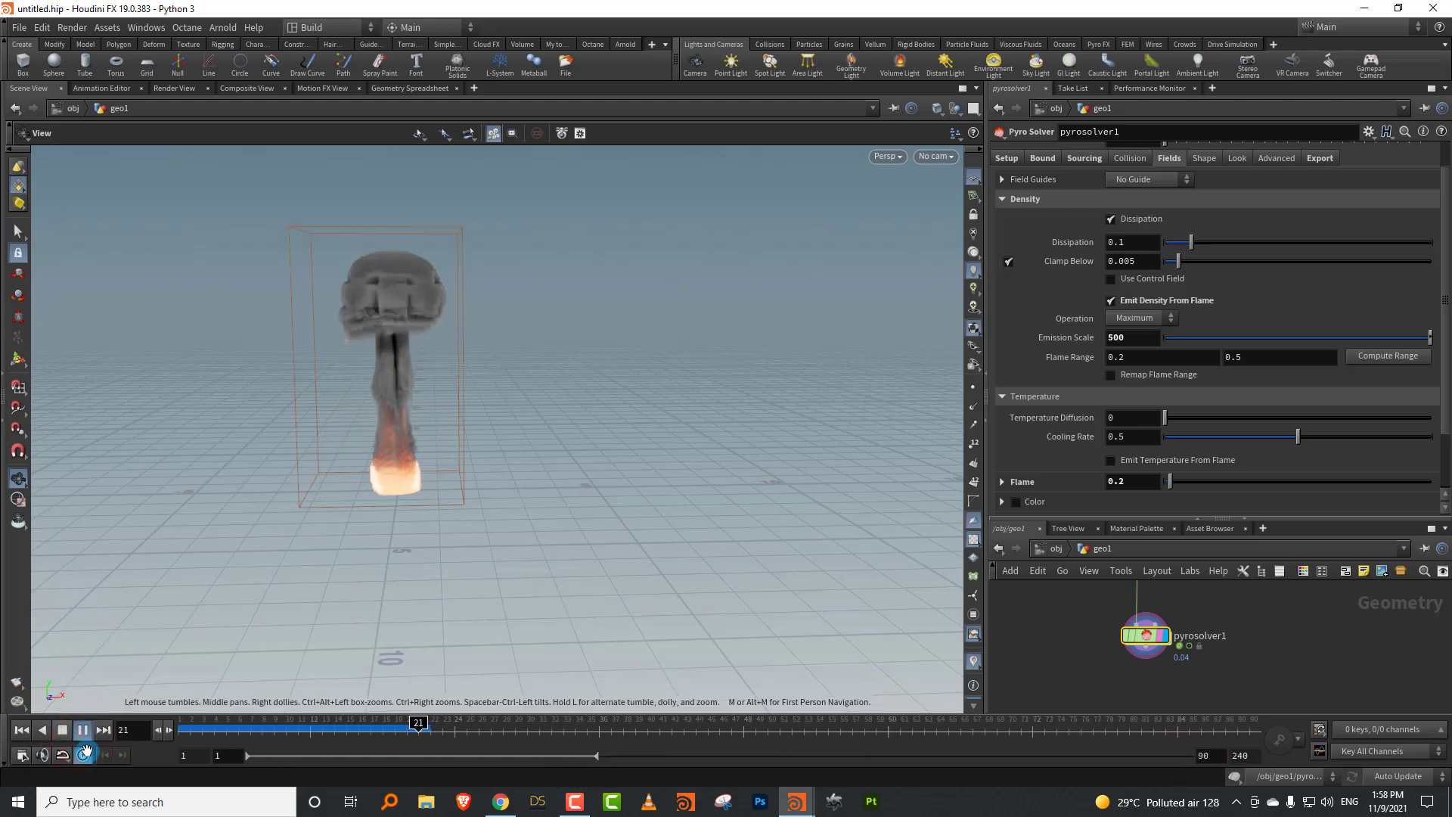
left_click(63, 730)
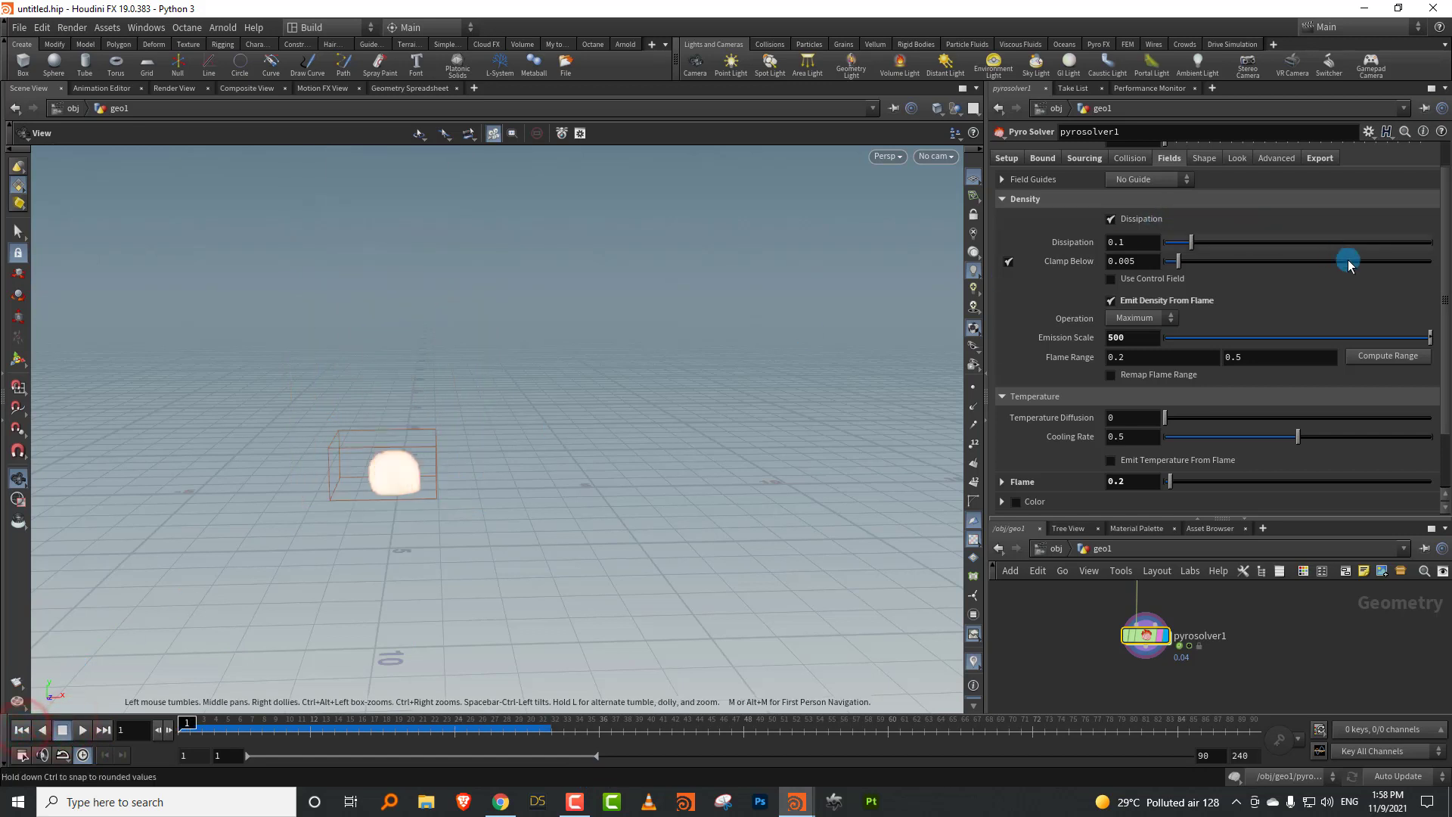
Step: Raise density Dissipation to 0.433 and play the sim, orbiting around the rising plume
left_click(1280, 242)
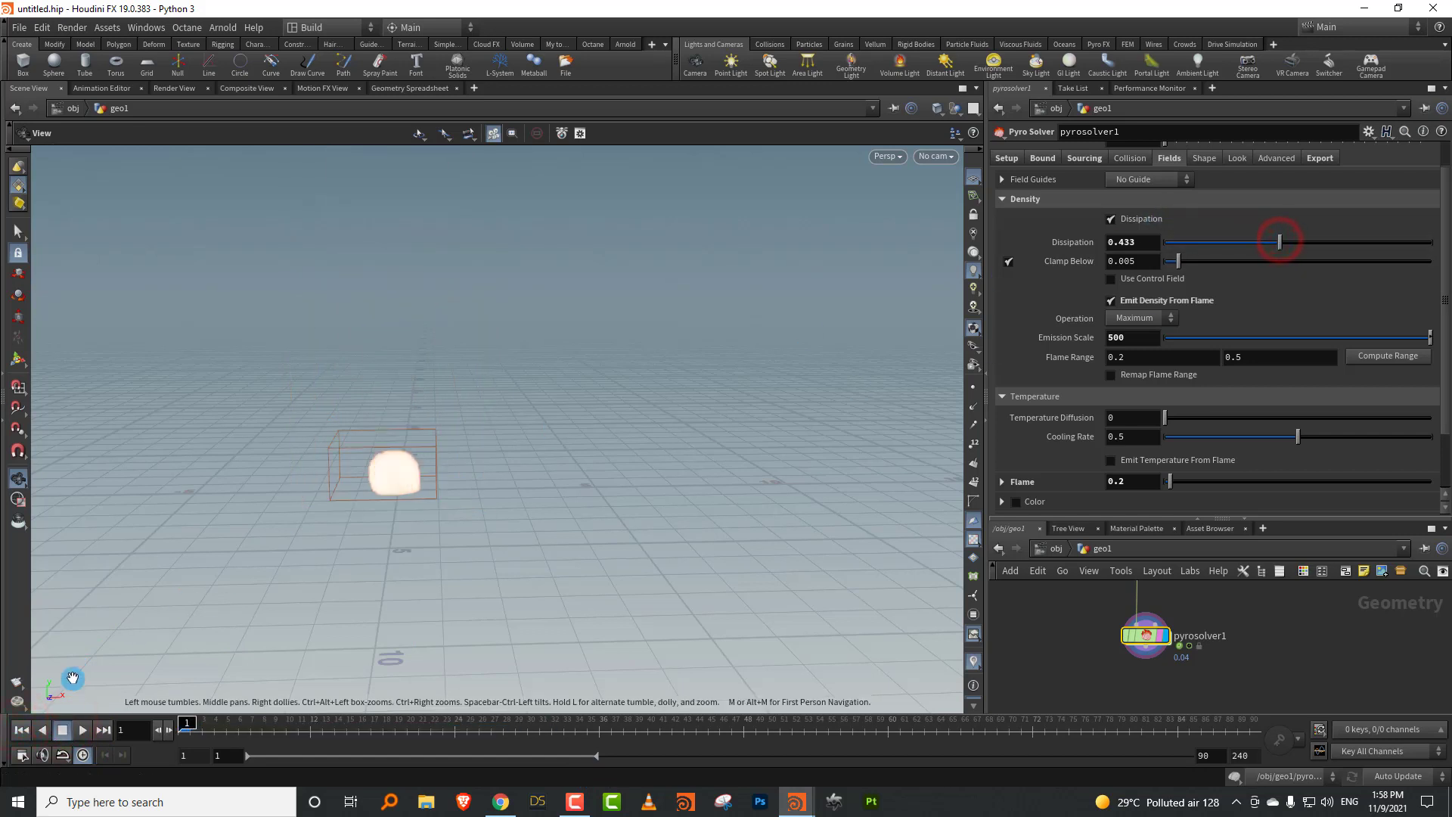
left_click(83, 730)
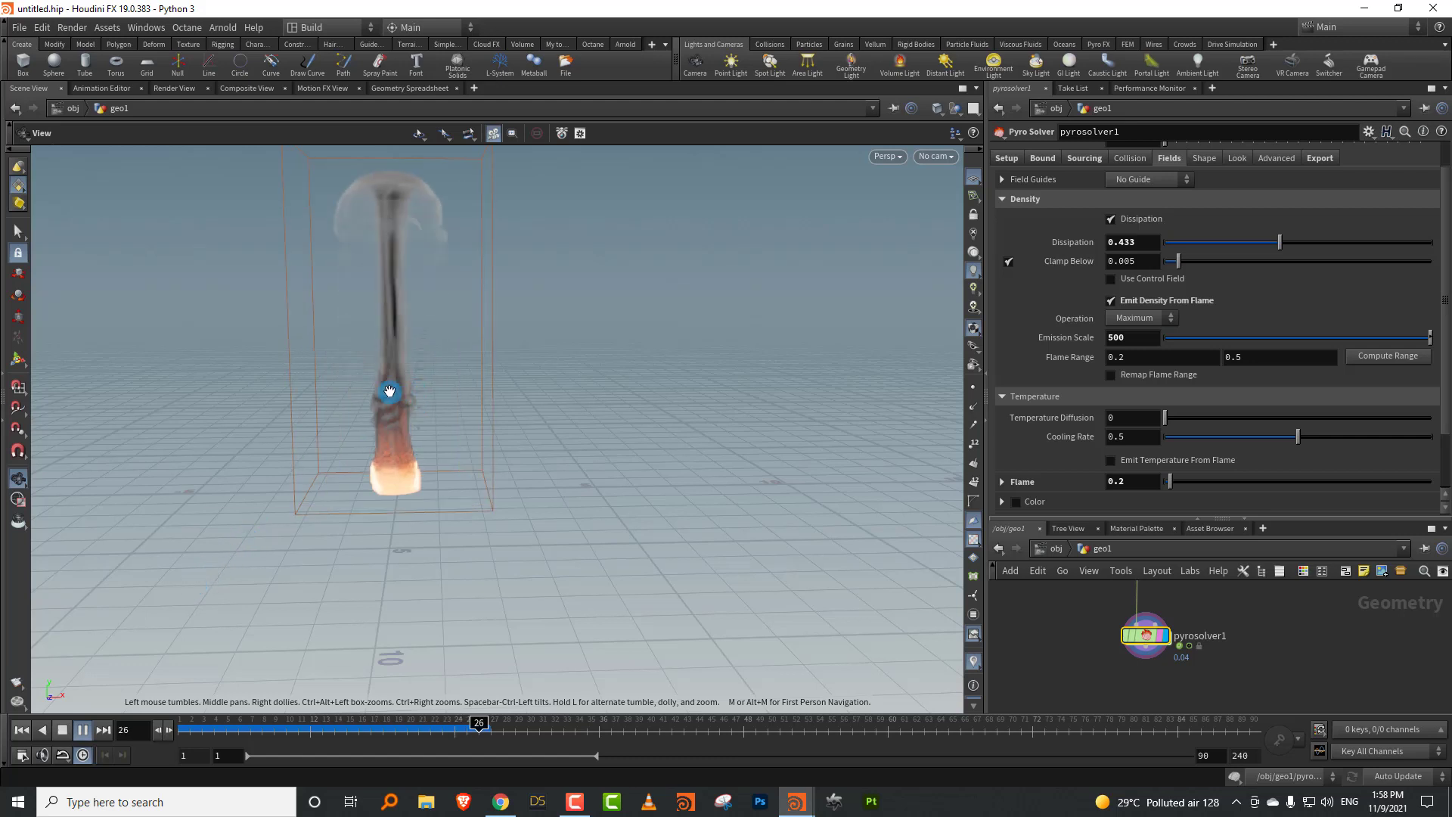
left_click_drag(390, 391, 366, 454)
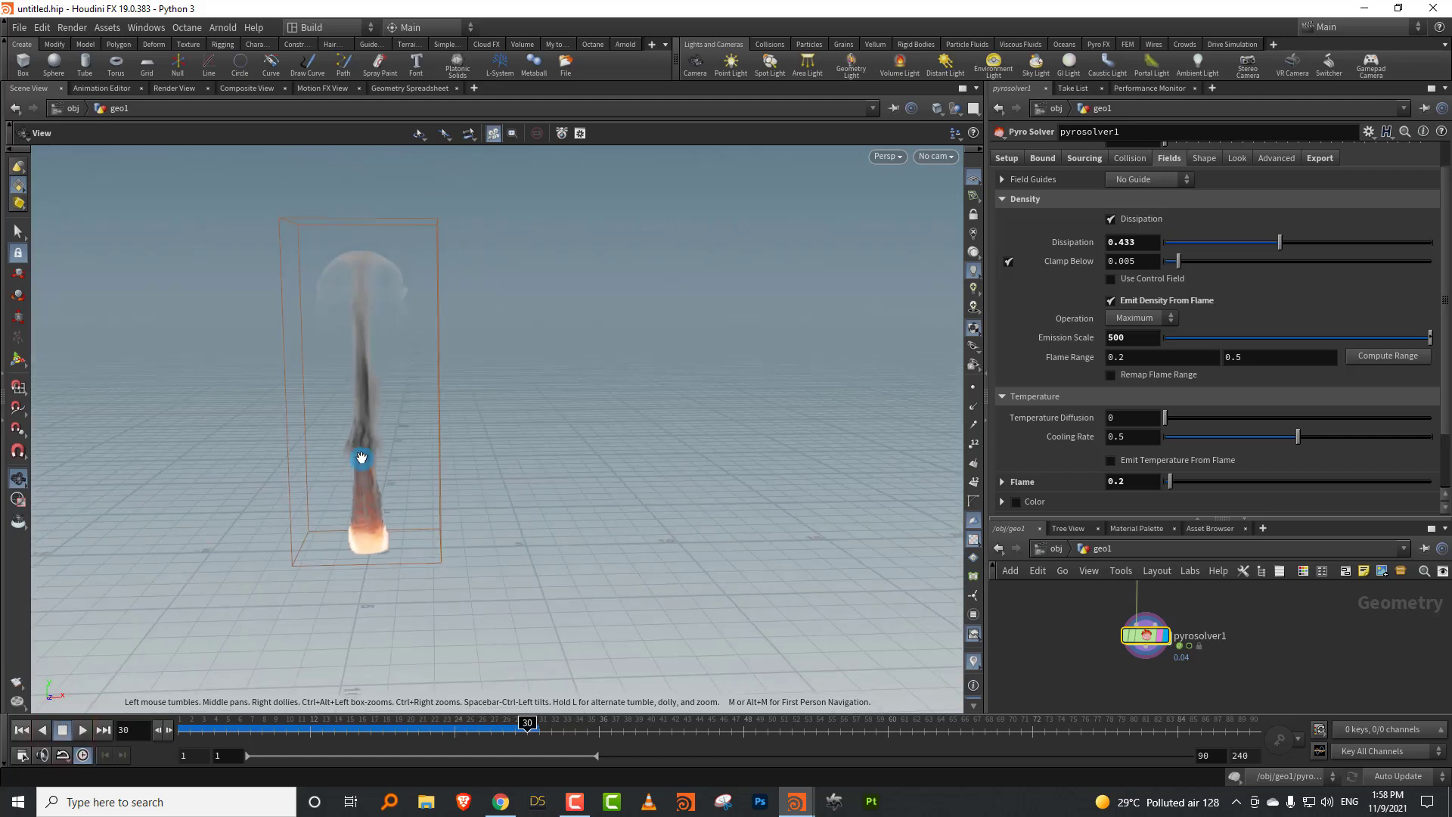
Step: Lower the pyro Buoyancy from 0.51 to 0.43 and replay the sim from frame 1
left_click(1203, 161)
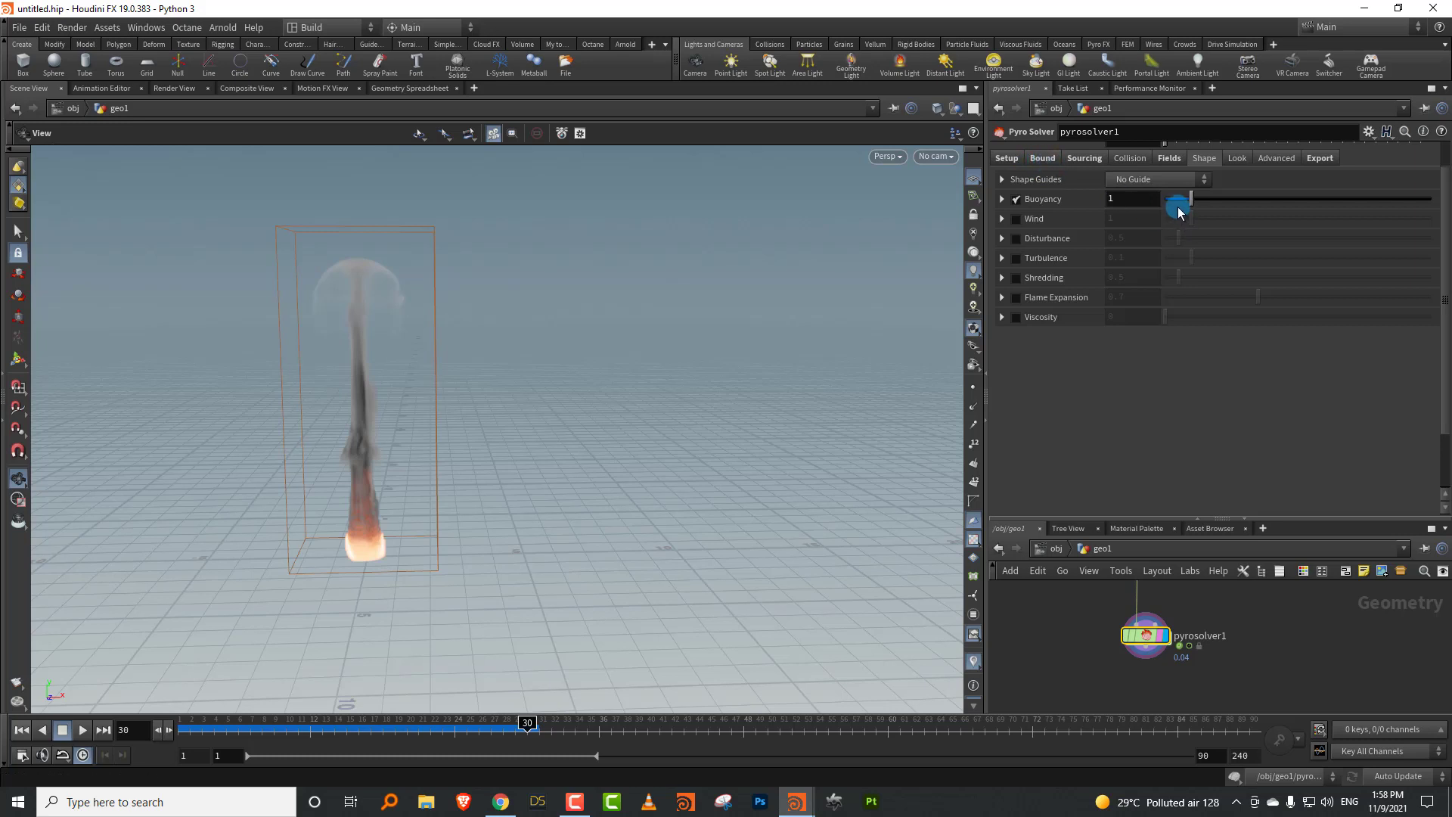
left_click(1173, 181)
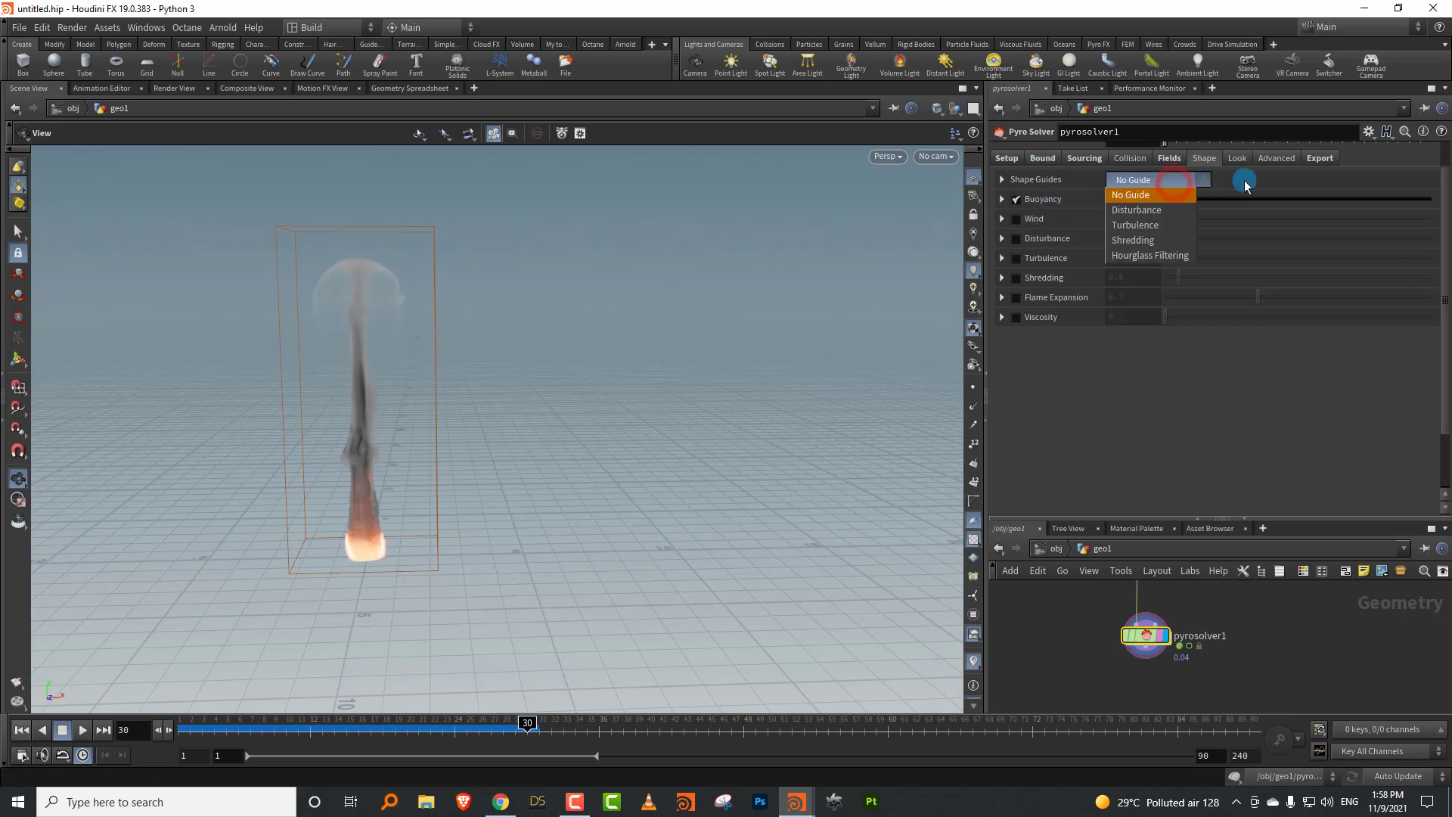
left_click(1247, 186)
left_click_drag(1177, 205, 1175, 204)
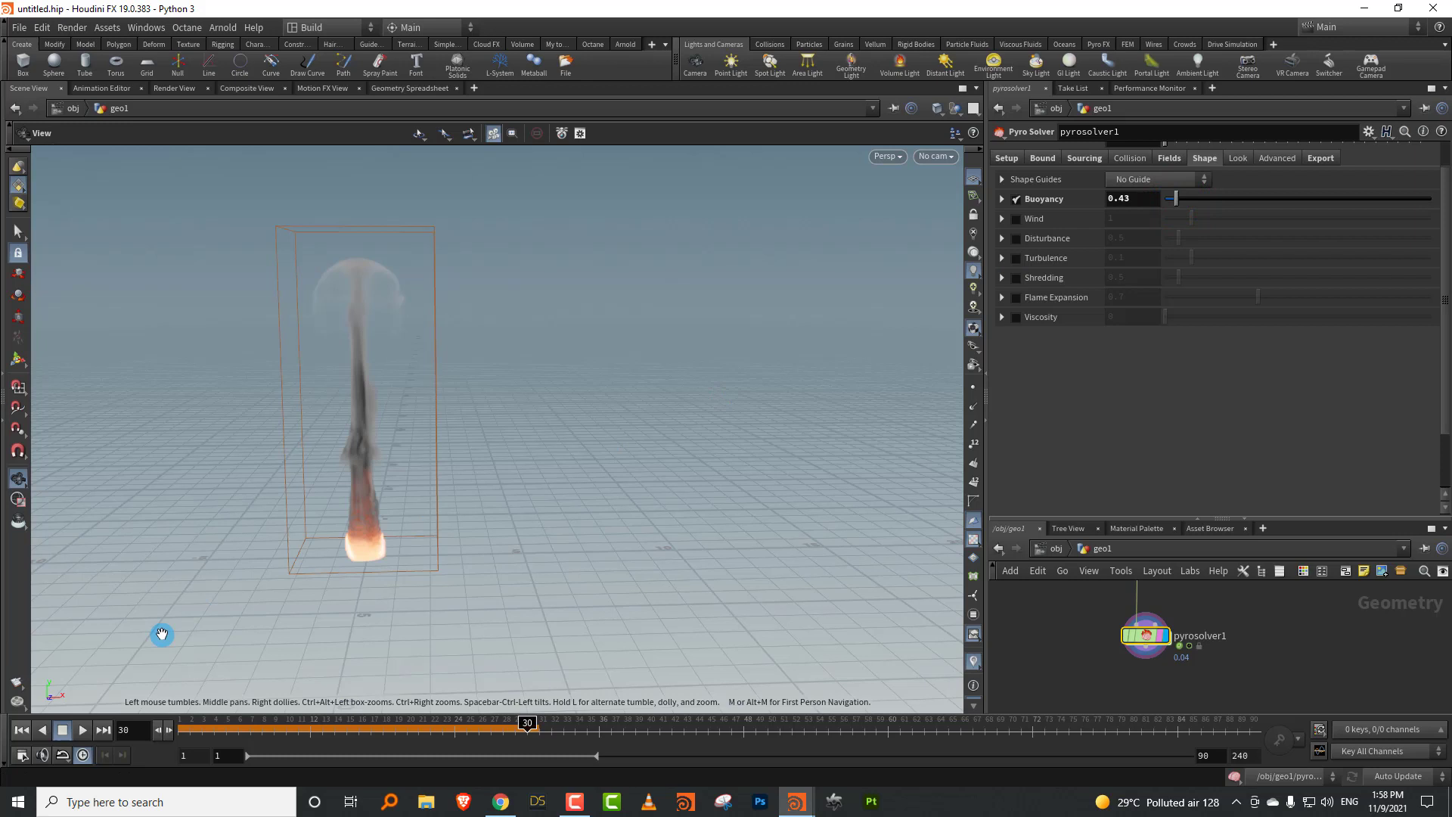
left_click(20, 730)
left_click(80, 730)
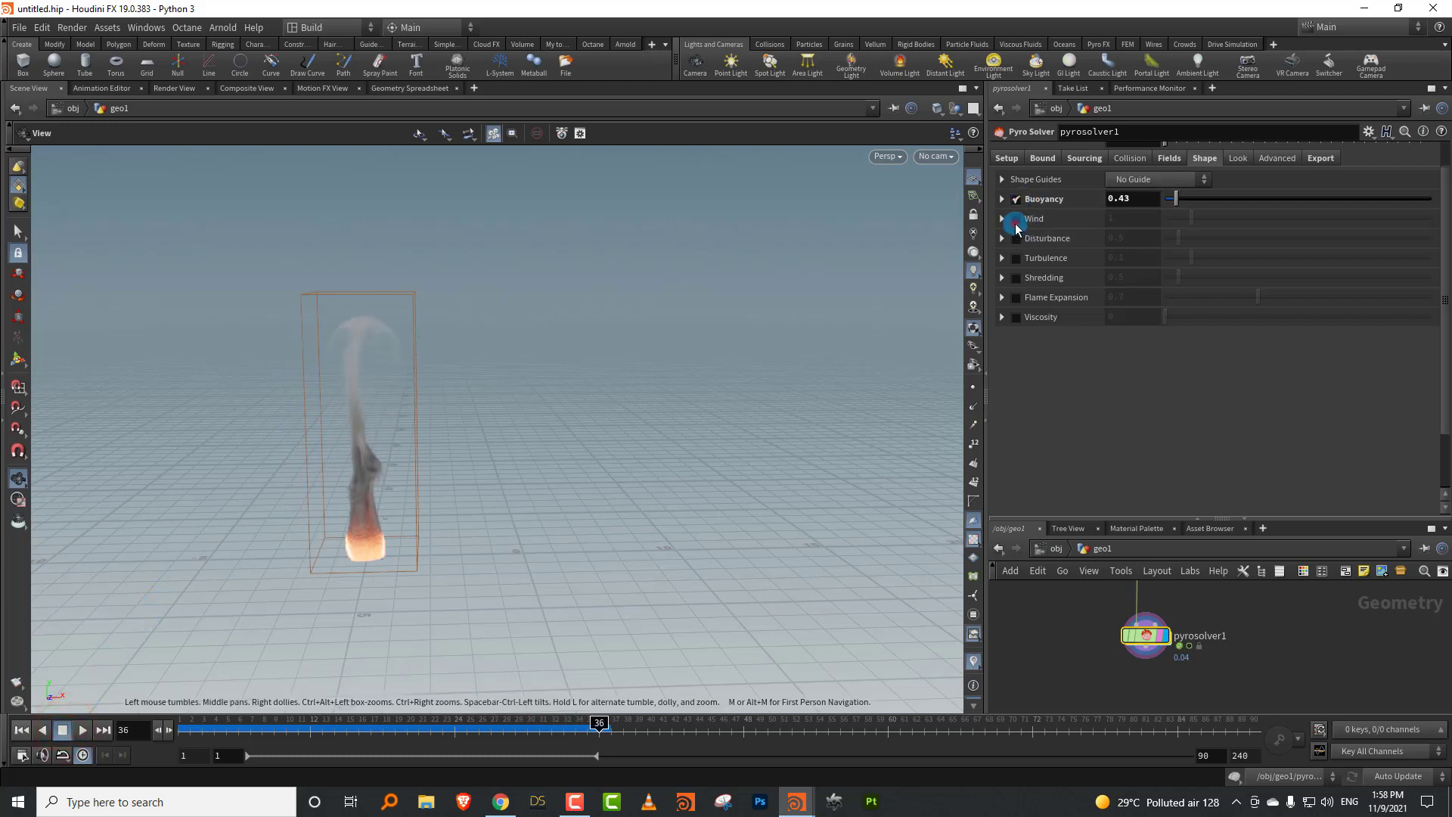
Step: Enable Wind at speed 2.82 and play the sim to see the flame bend sideways
left_click(1016, 219)
left_click(1002, 220)
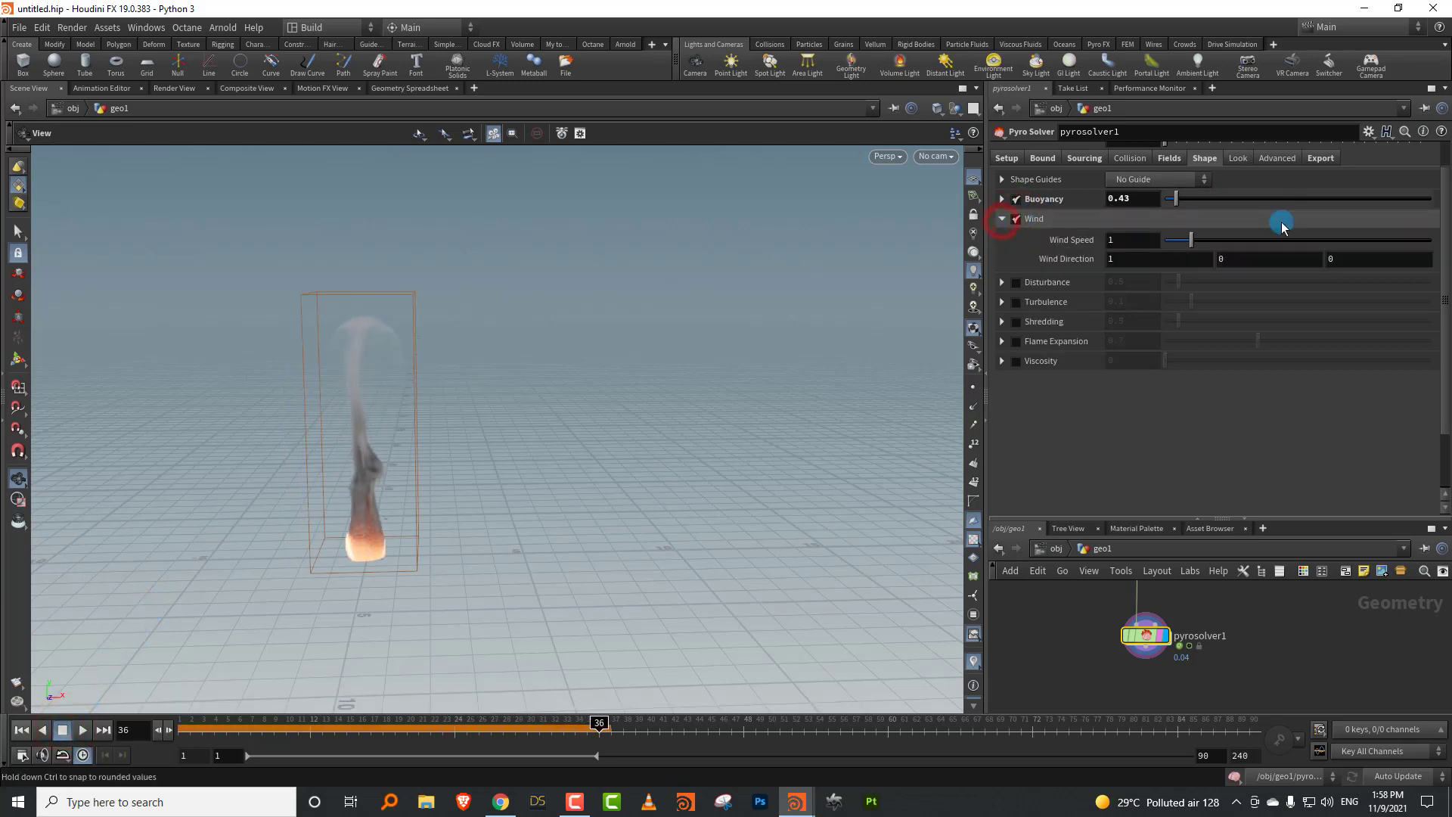
left_click(1240, 240)
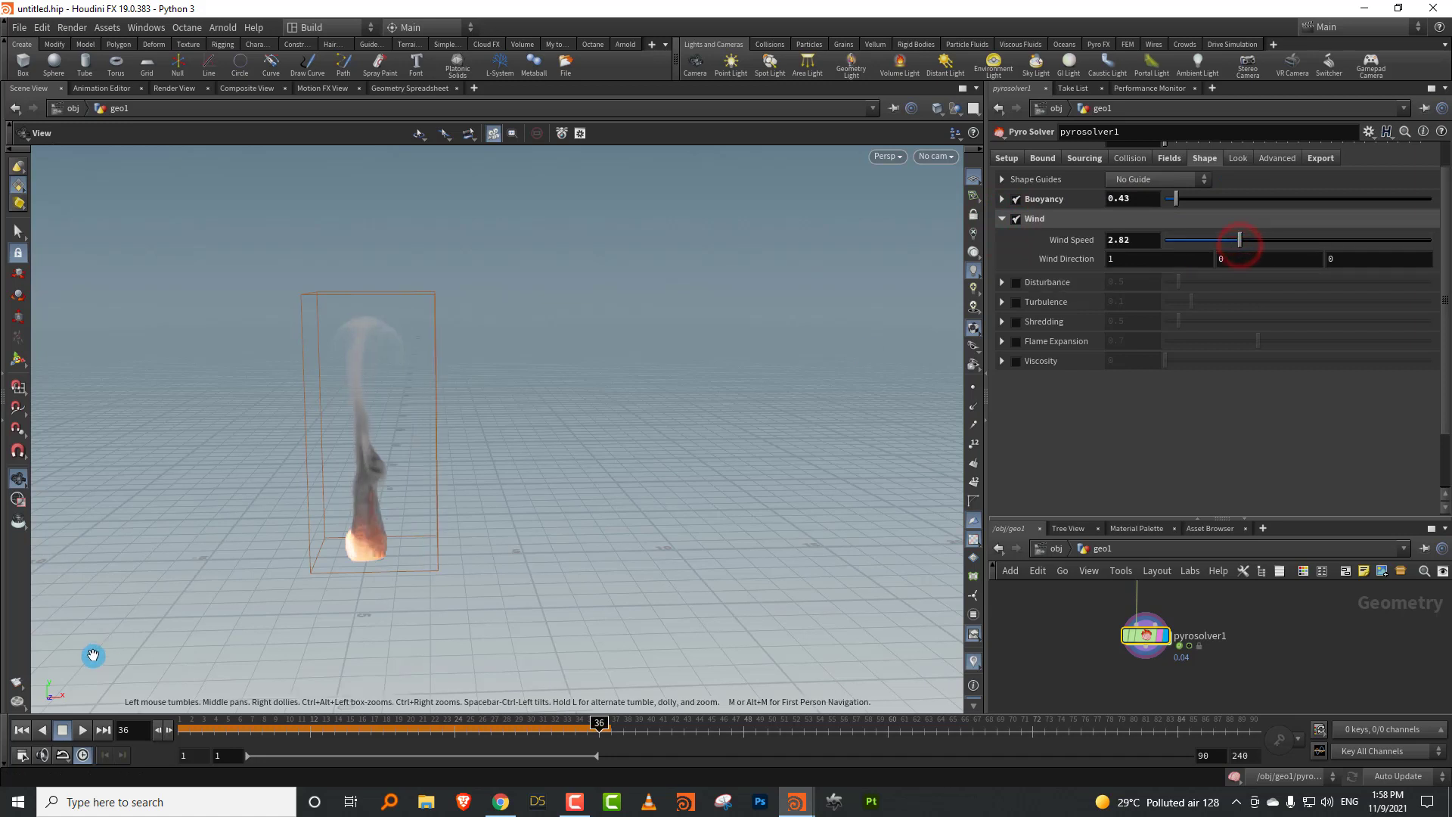
left_click(21, 730)
left_click(82, 730)
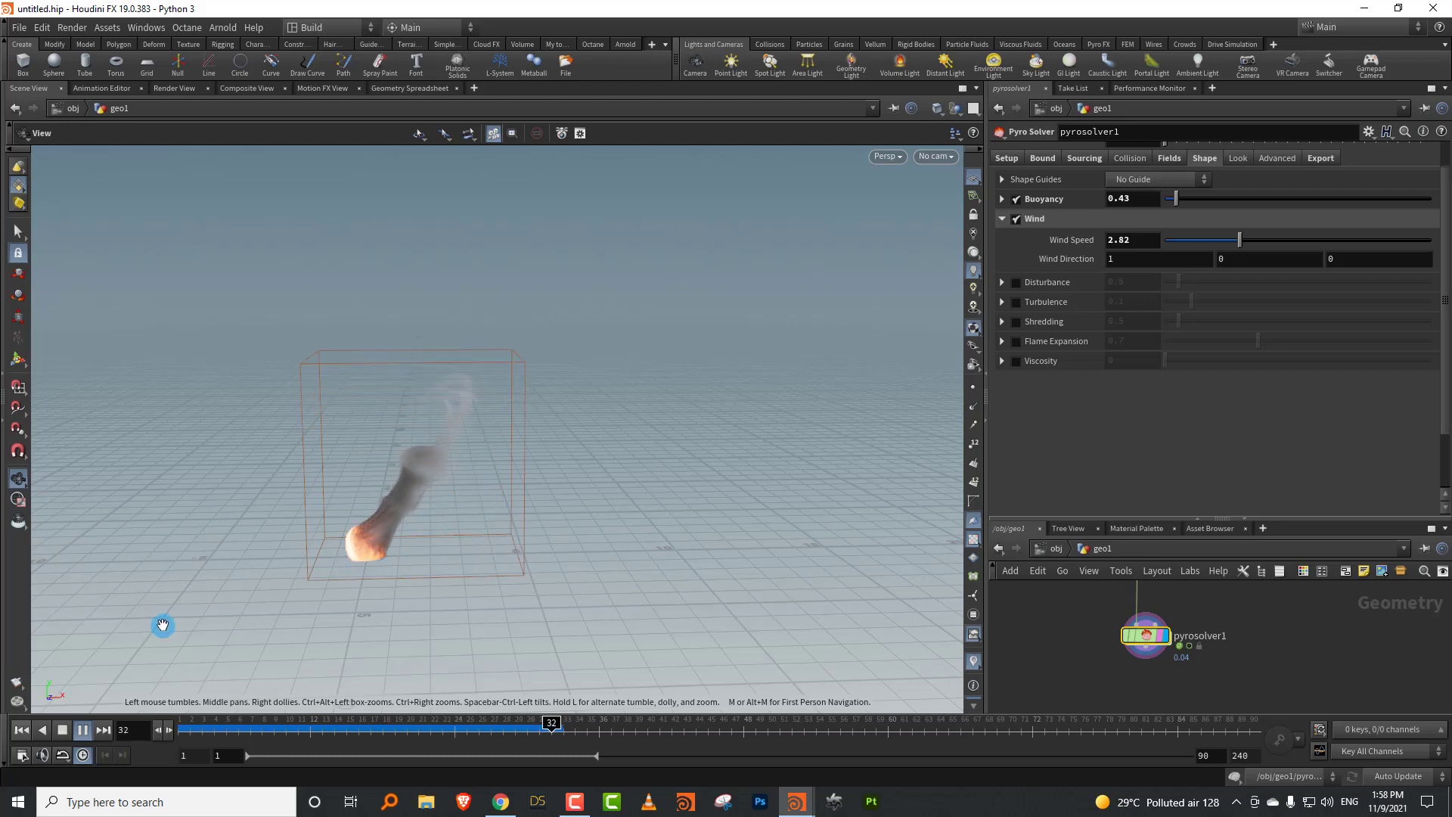
left_click(63, 730)
Step: Rewind, drop Wind Speed to 1.17 and disable Wind
left_click(21, 730)
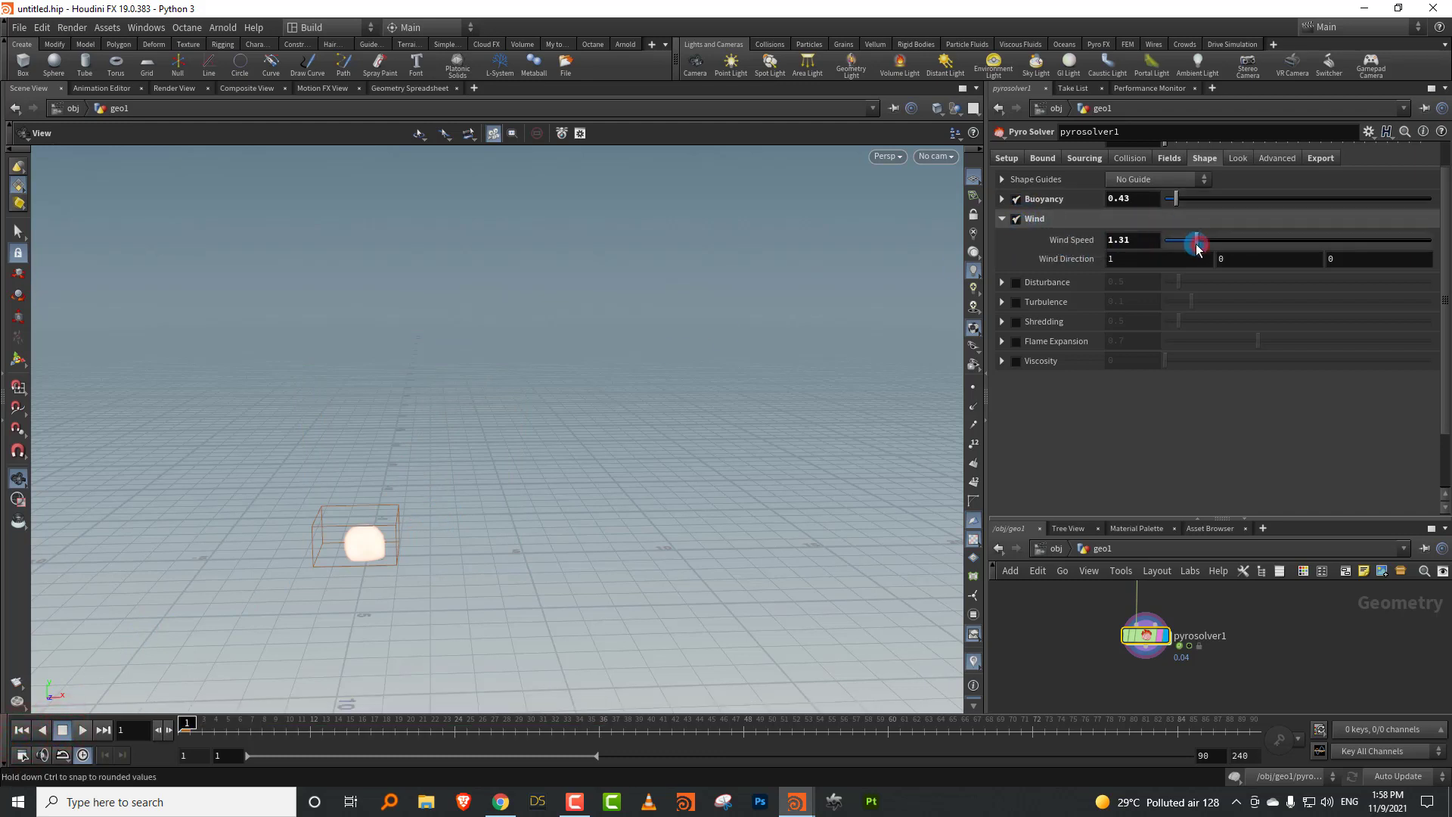
left_click(1196, 241)
left_click(1016, 218)
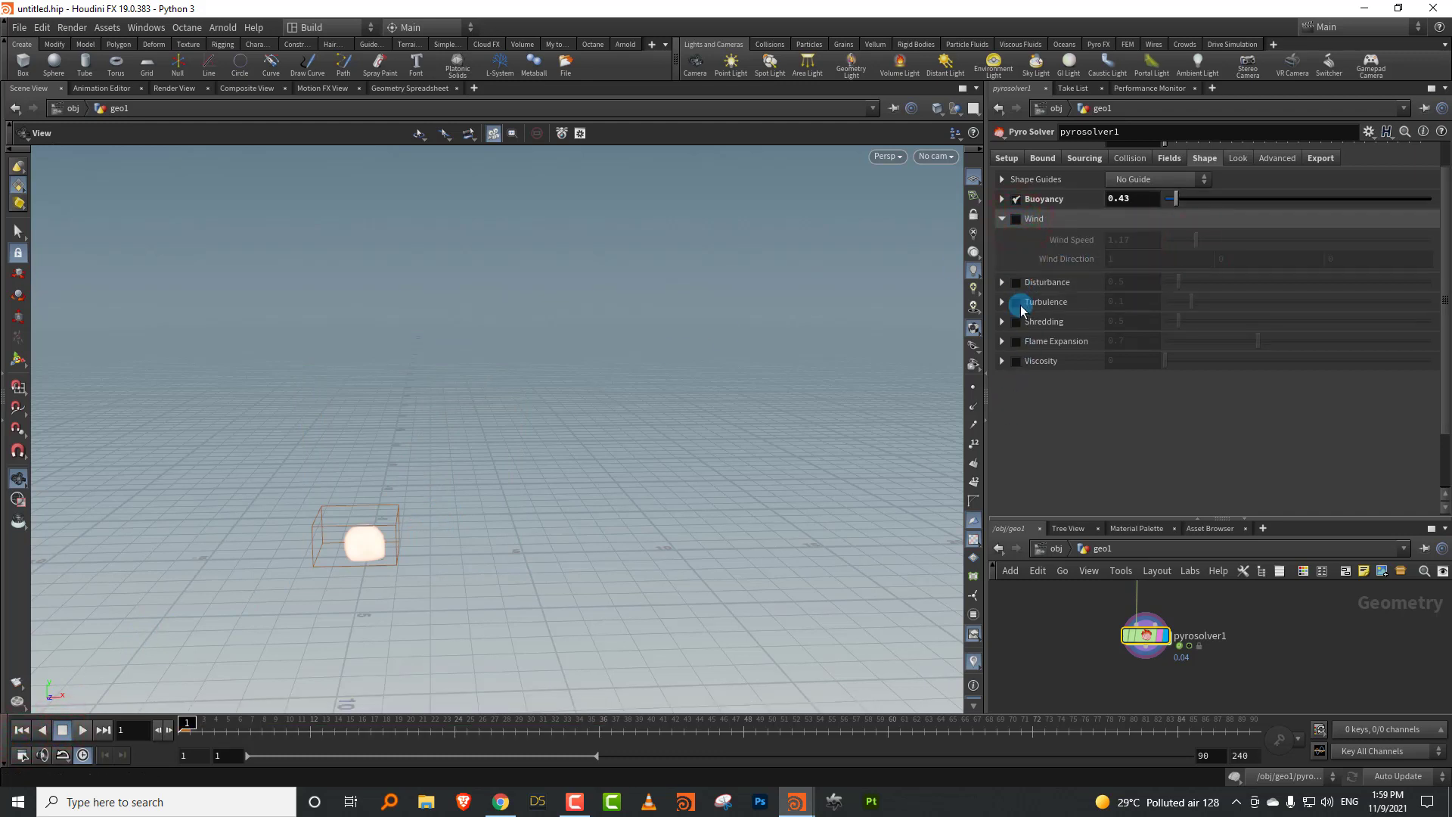
Step: Enable Disturbance at 4.42 and Turbulence at 0.647, then preview and rewind the sim
left_click(1016, 282)
left_click(1282, 281)
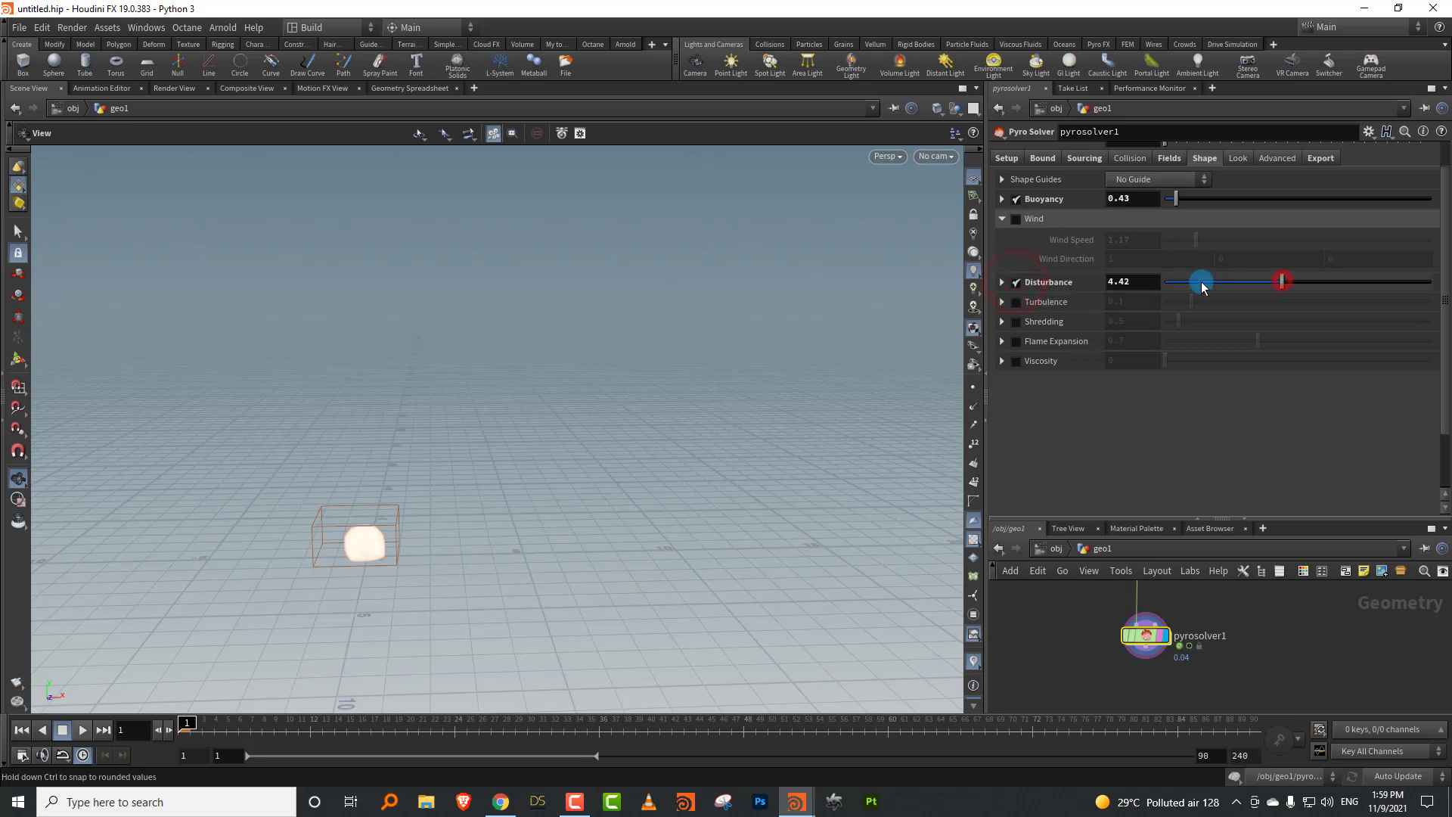
left_click(1016, 302)
left_click(1336, 301)
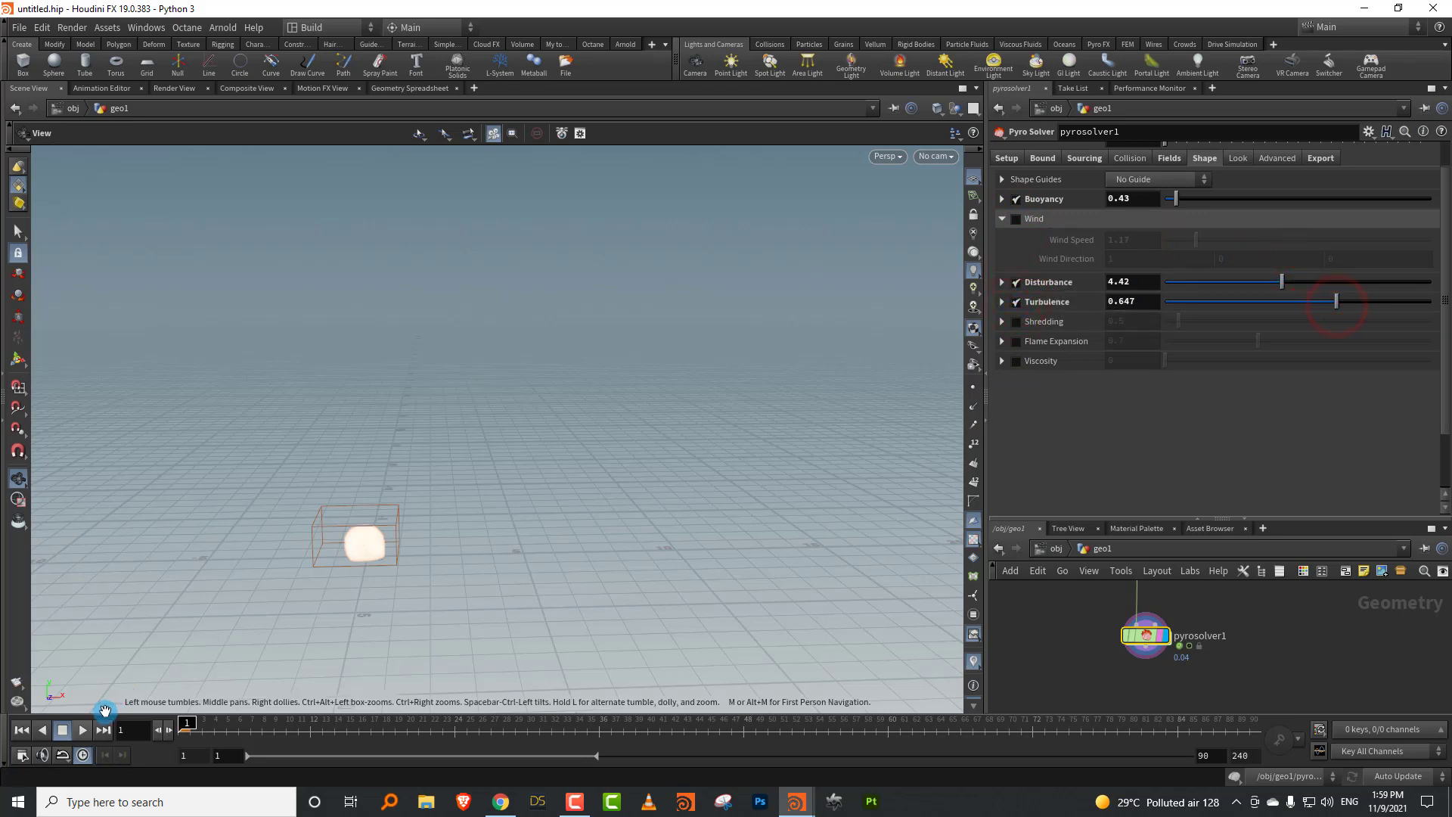
left_click(81, 730)
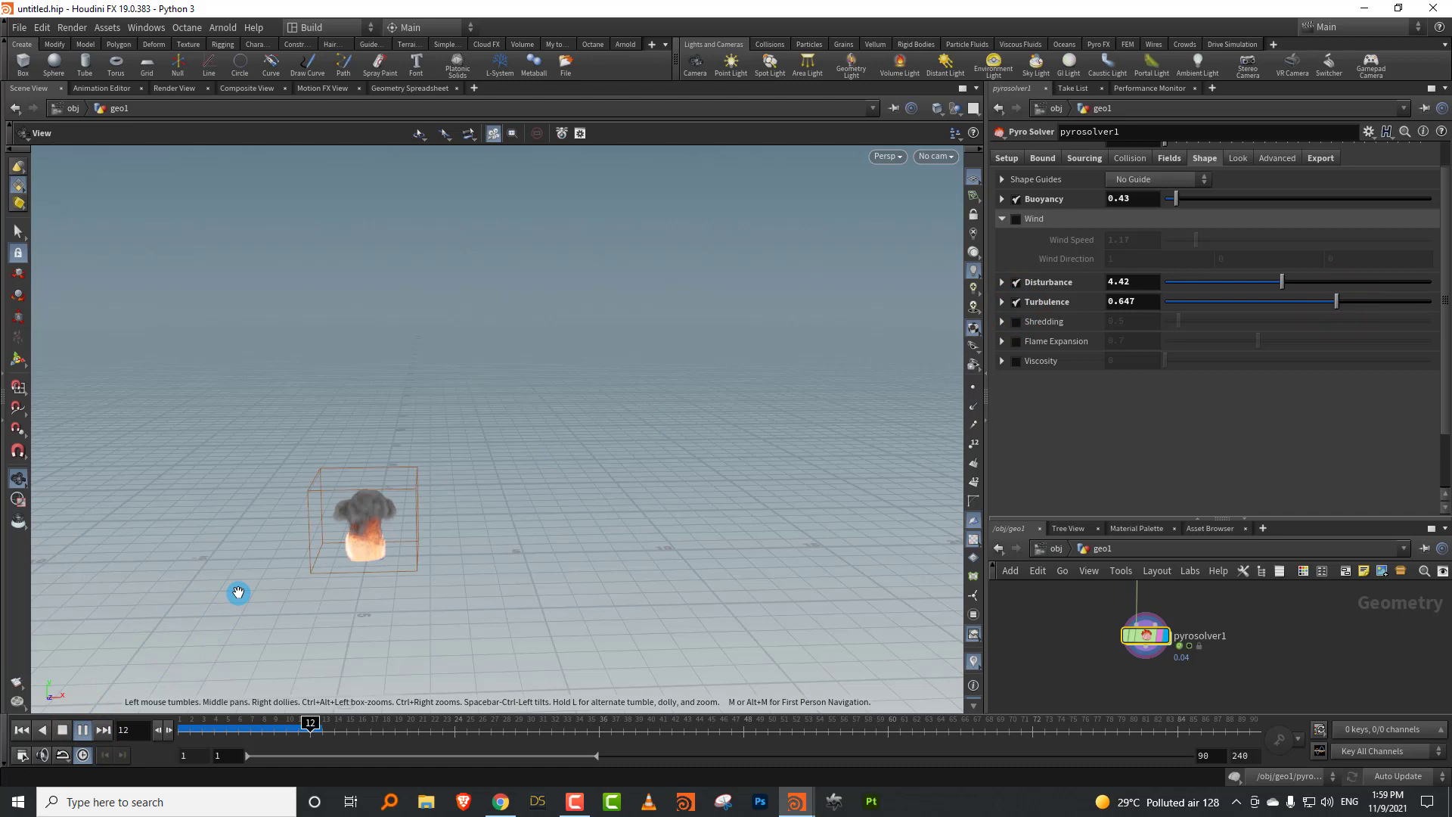
left_click(62, 730)
left_click(20, 730)
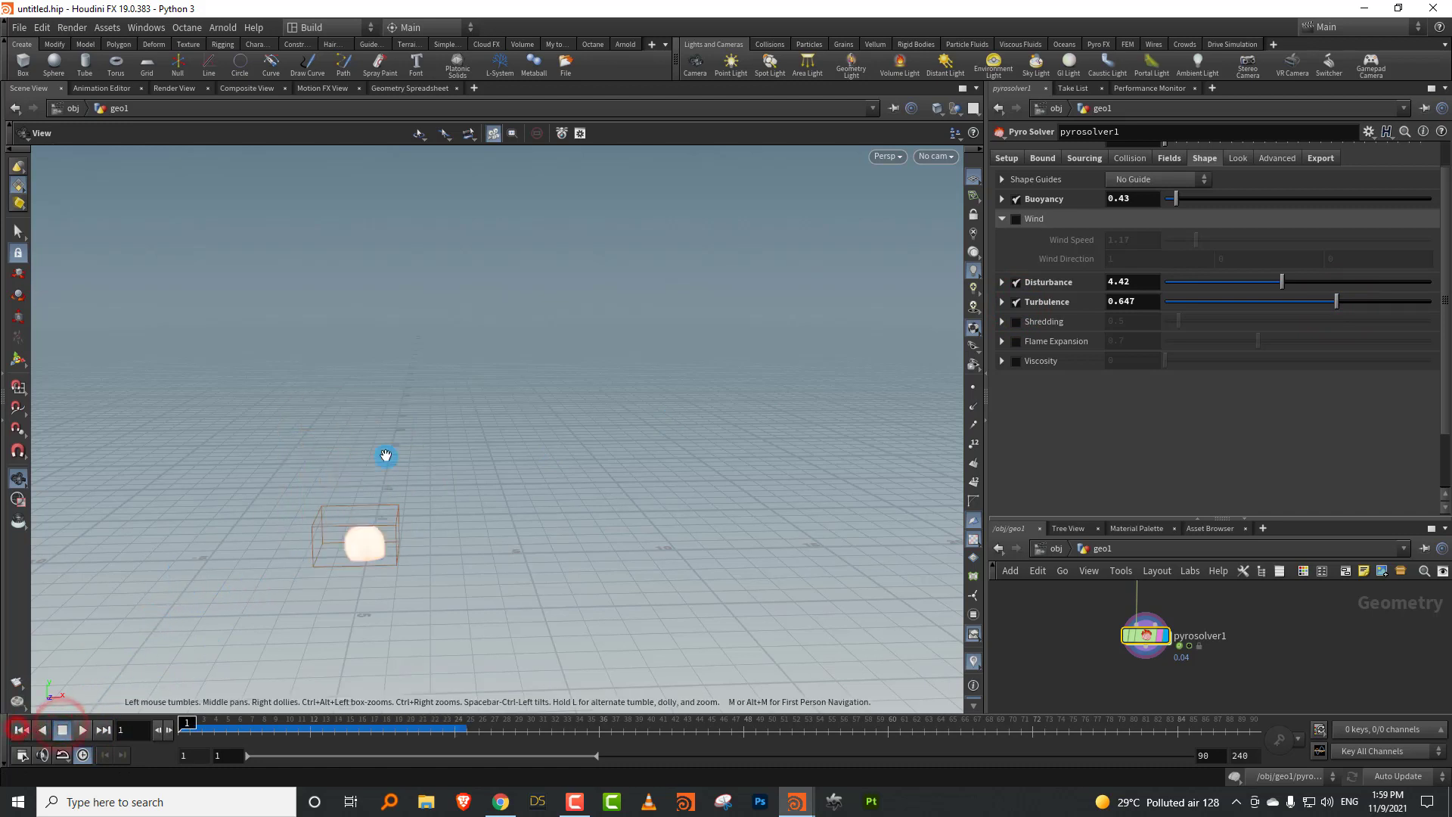
Step: Enable Flame Expansion at 3 and replay the simulation
left_click(1016, 341)
left_click_drag(1136, 341, 1029, 346)
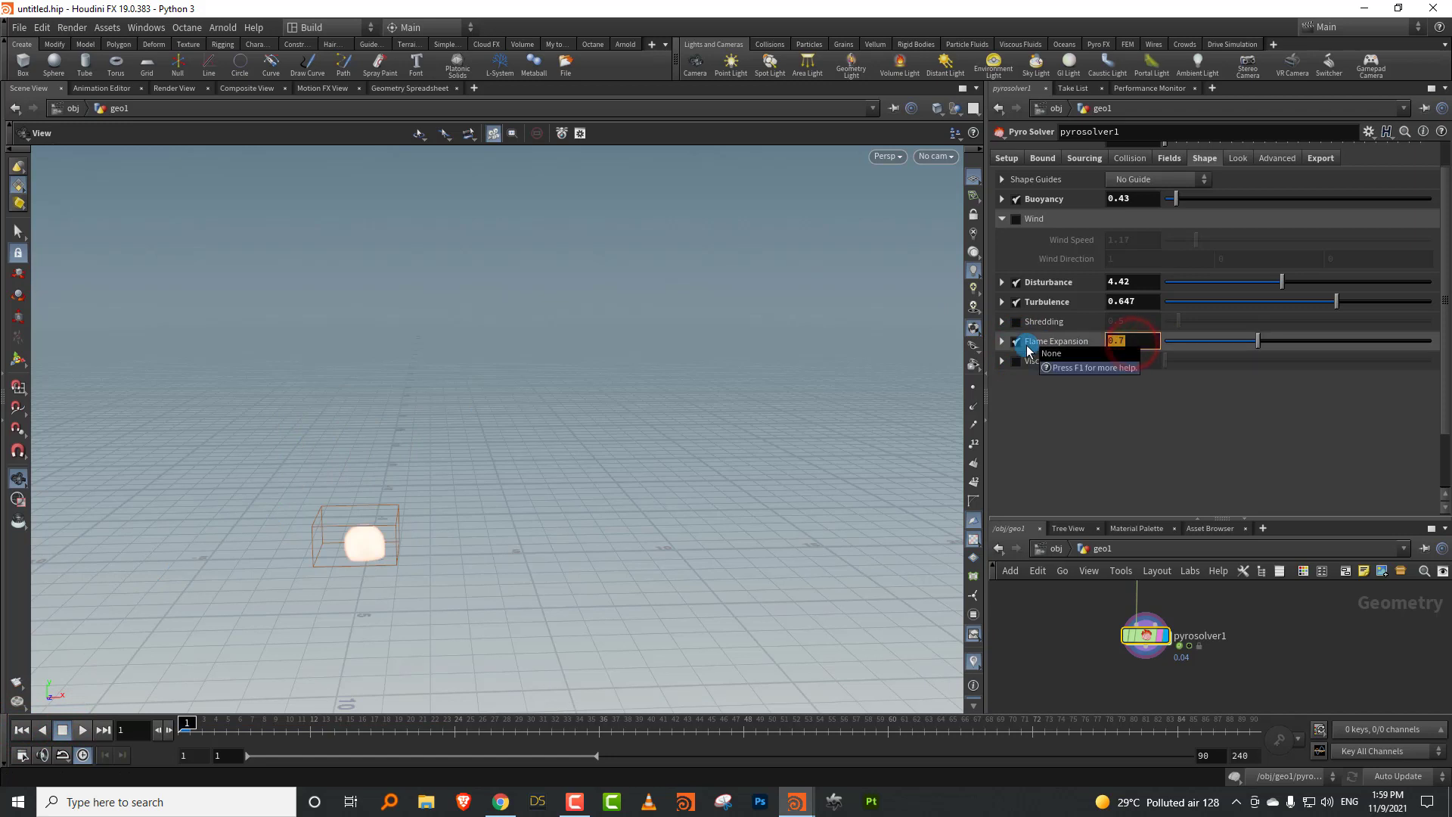
type("3")
key("Return")
left_click(81, 730)
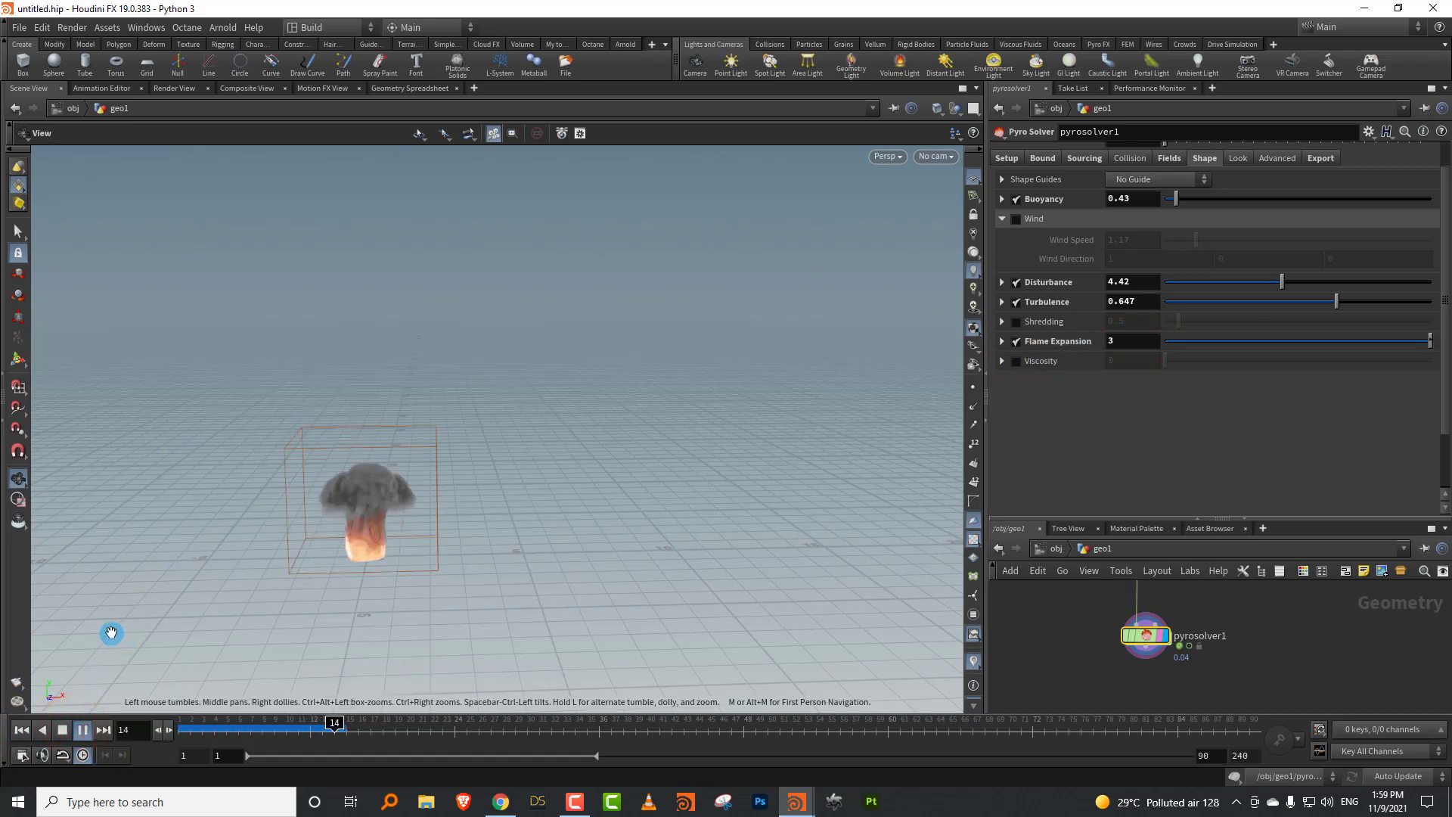
left_click(20, 730)
Step: Try Flame Expansion at 10 and preview the result
double_click(1128, 345)
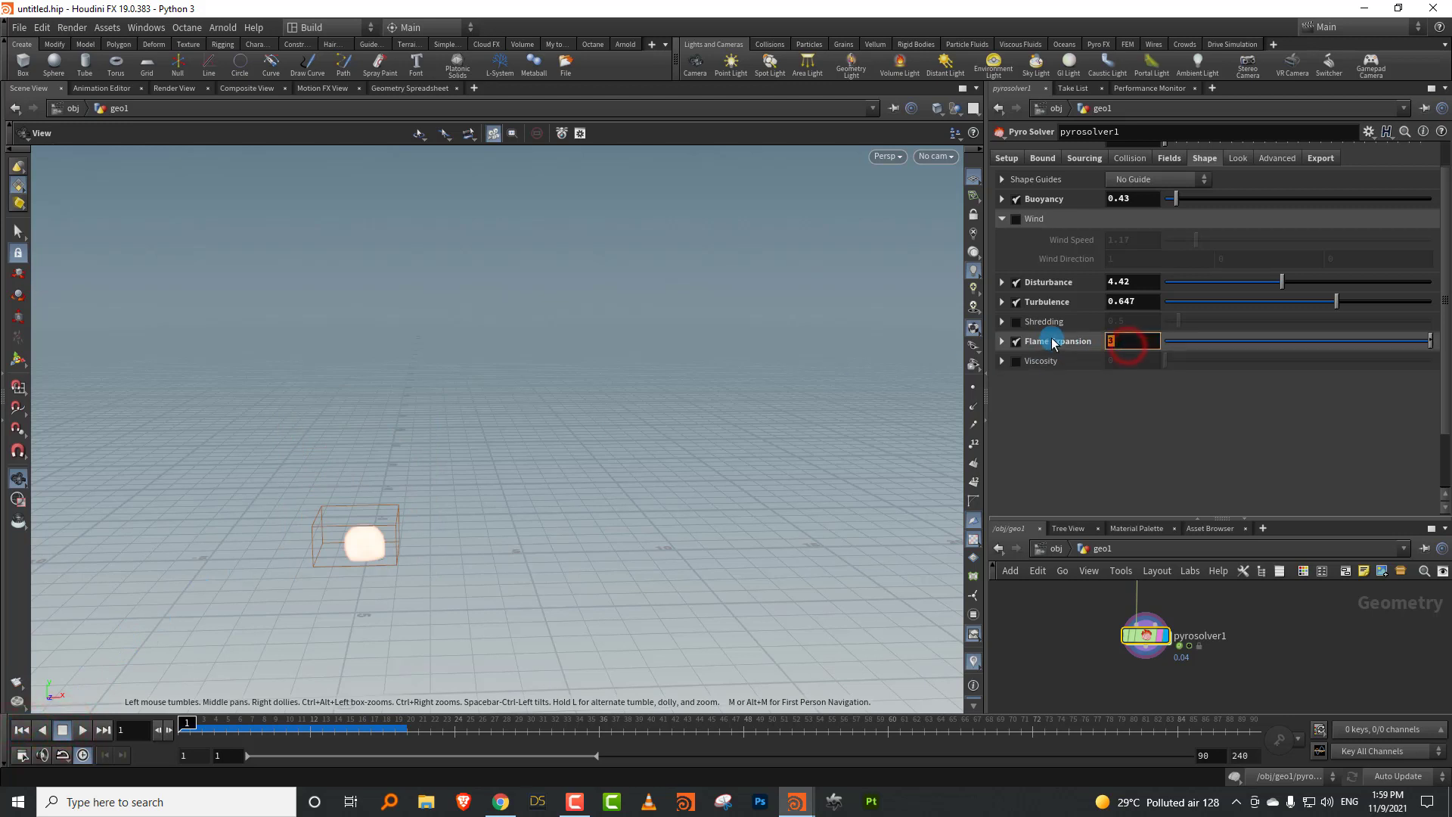
type("10")
key("Return")
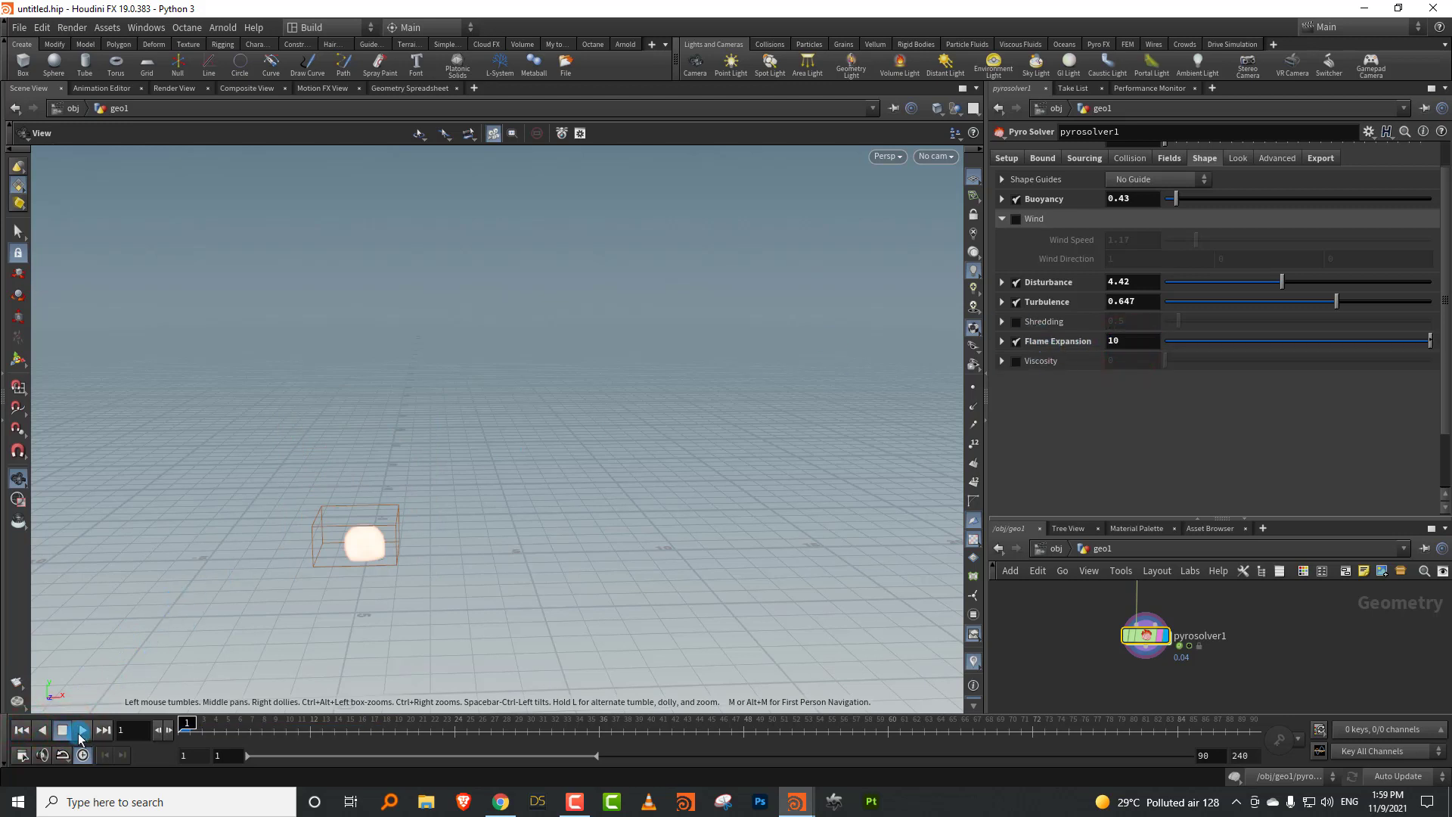
left_click(78, 731)
left_click(63, 729)
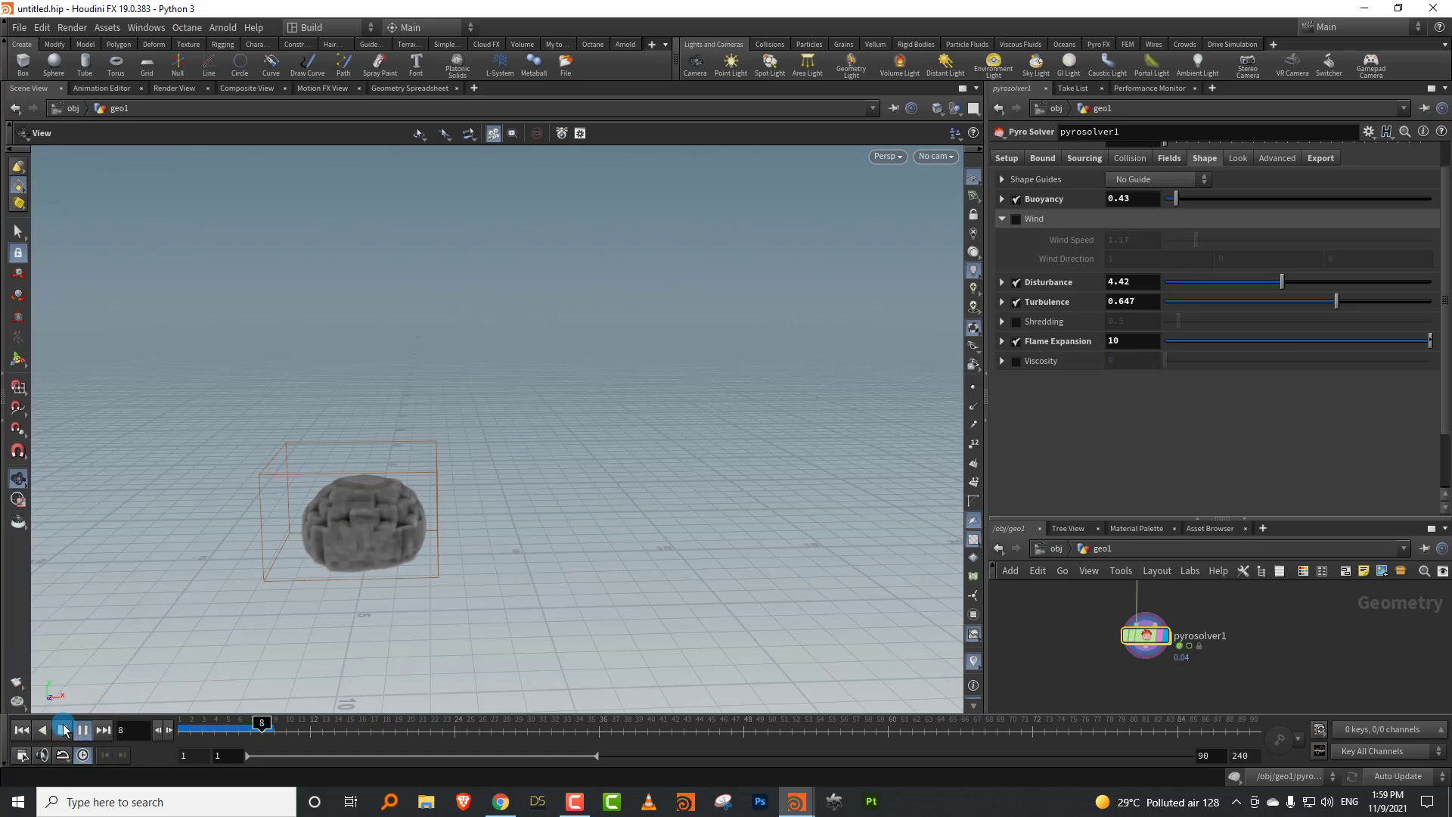
Step: Settle Flame Expansion at 4, play the sim, then rewind
double_click(1144, 338)
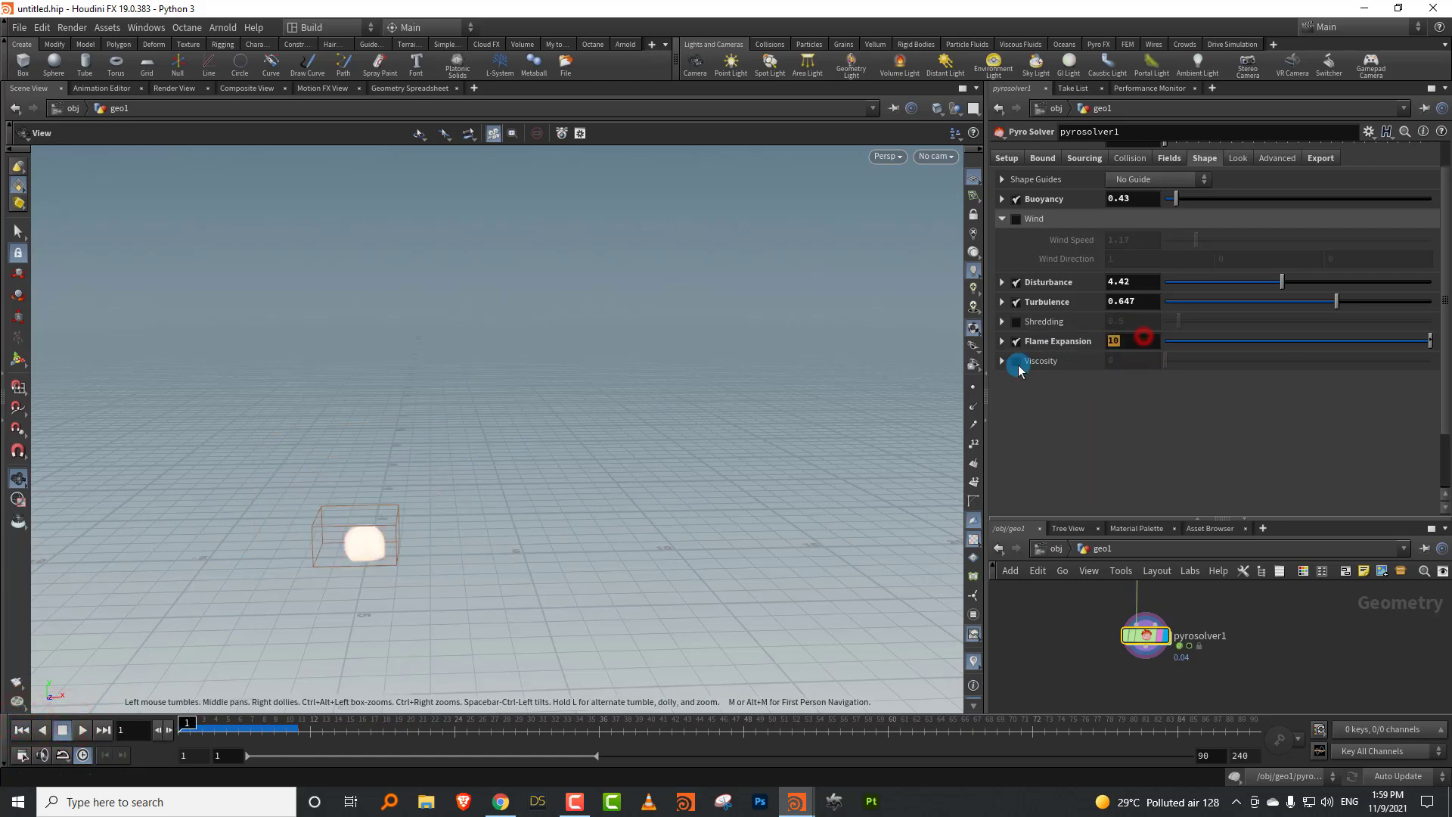
type("4")
key("Return")
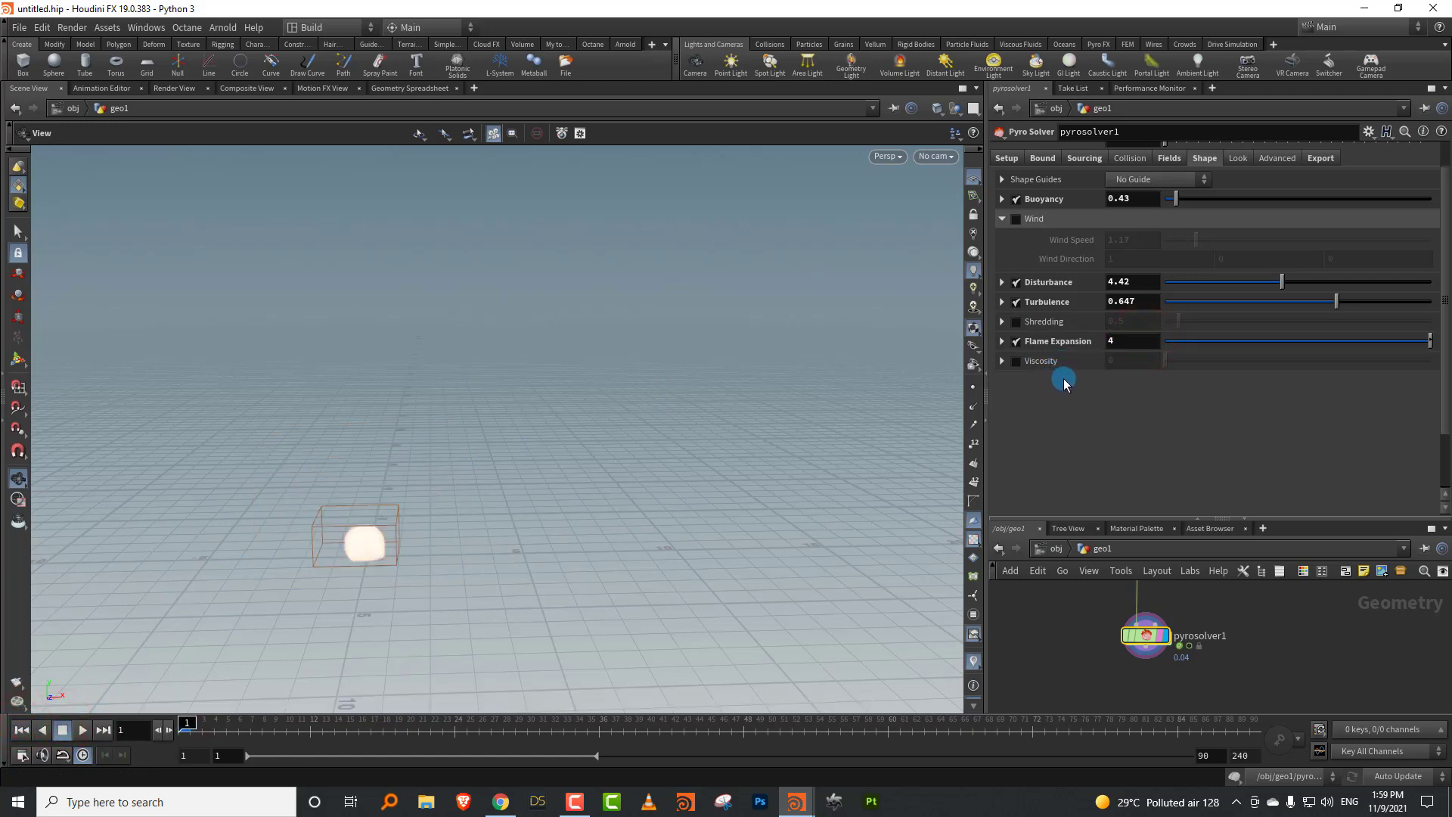
left_click(84, 730)
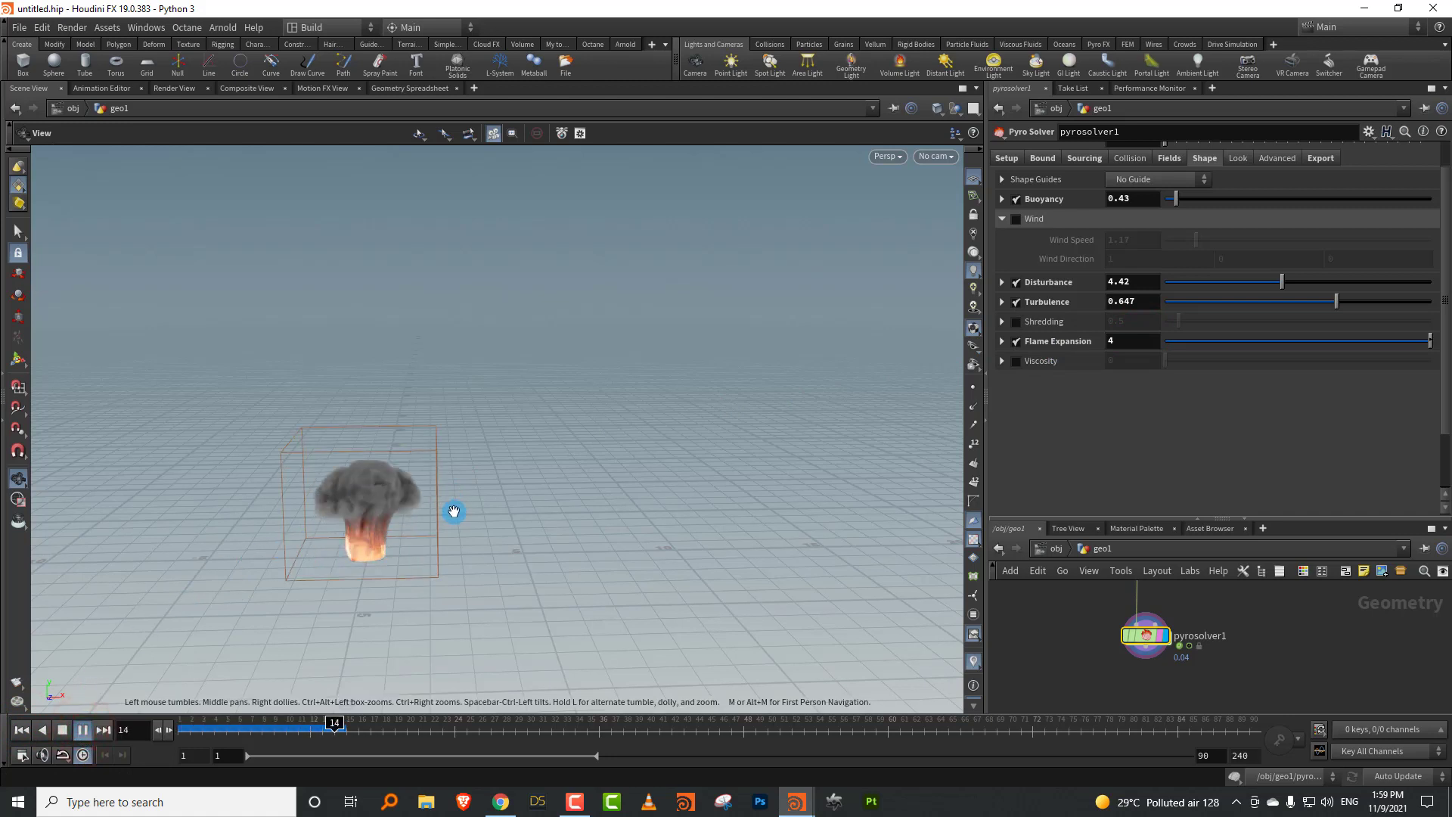
left_click(22, 731)
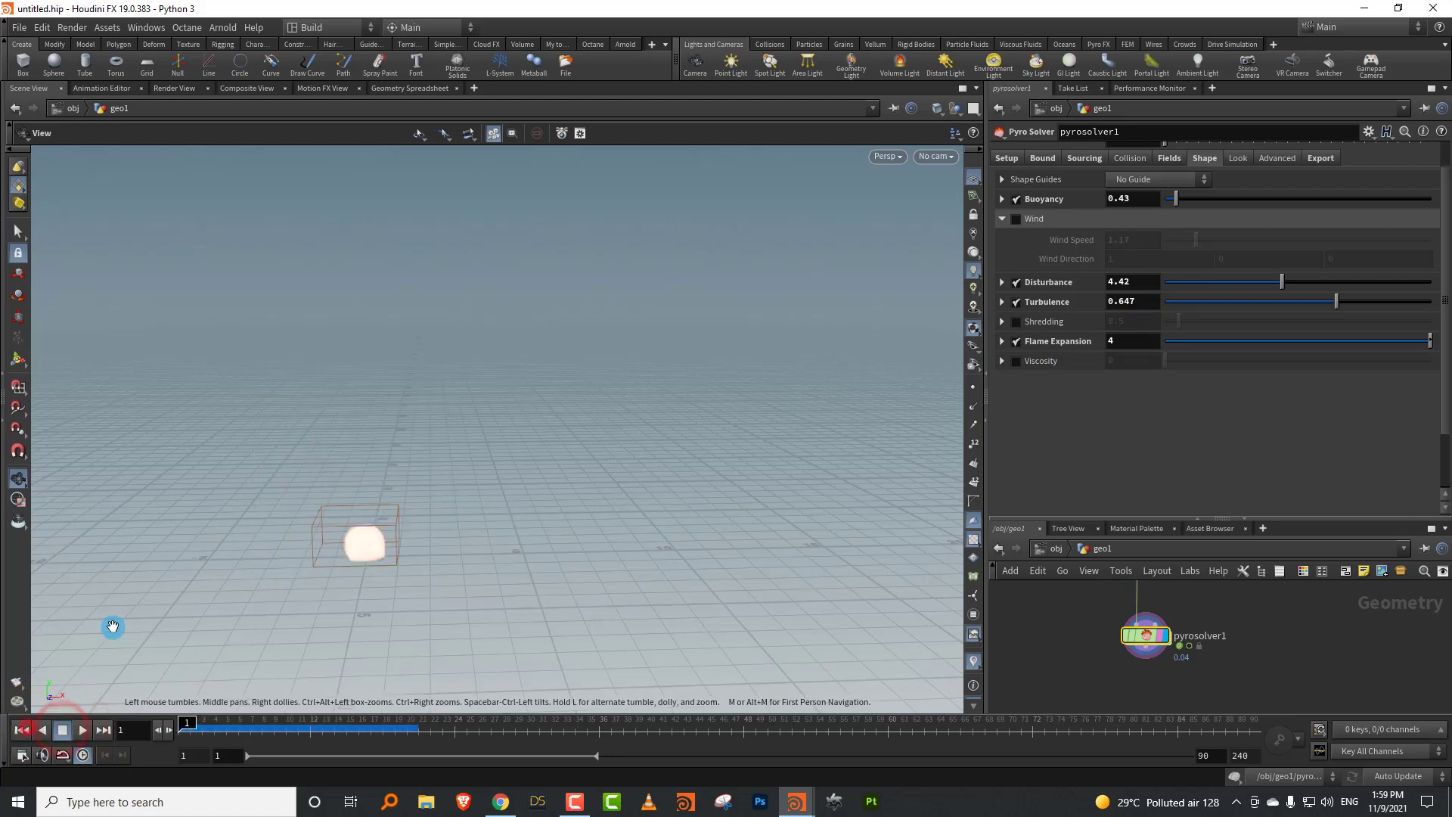
Step: Tune the smoke Density Scale to 2.25 and shadow density while inspecting the plume at frame 16
left_click(1239, 160)
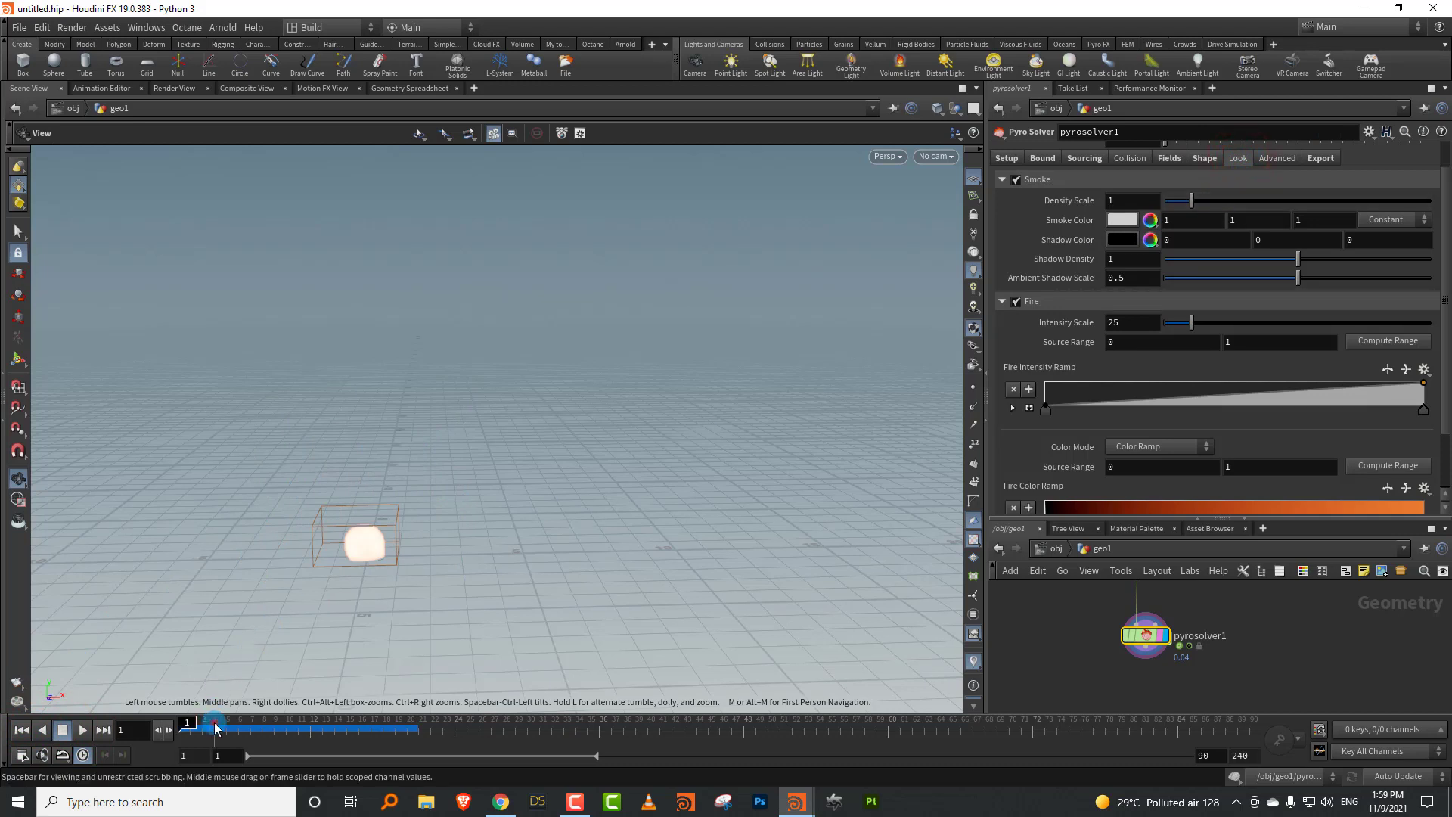
left_click_drag(215, 723, 358, 724)
left_click_drag(1192, 202, 1232, 214)
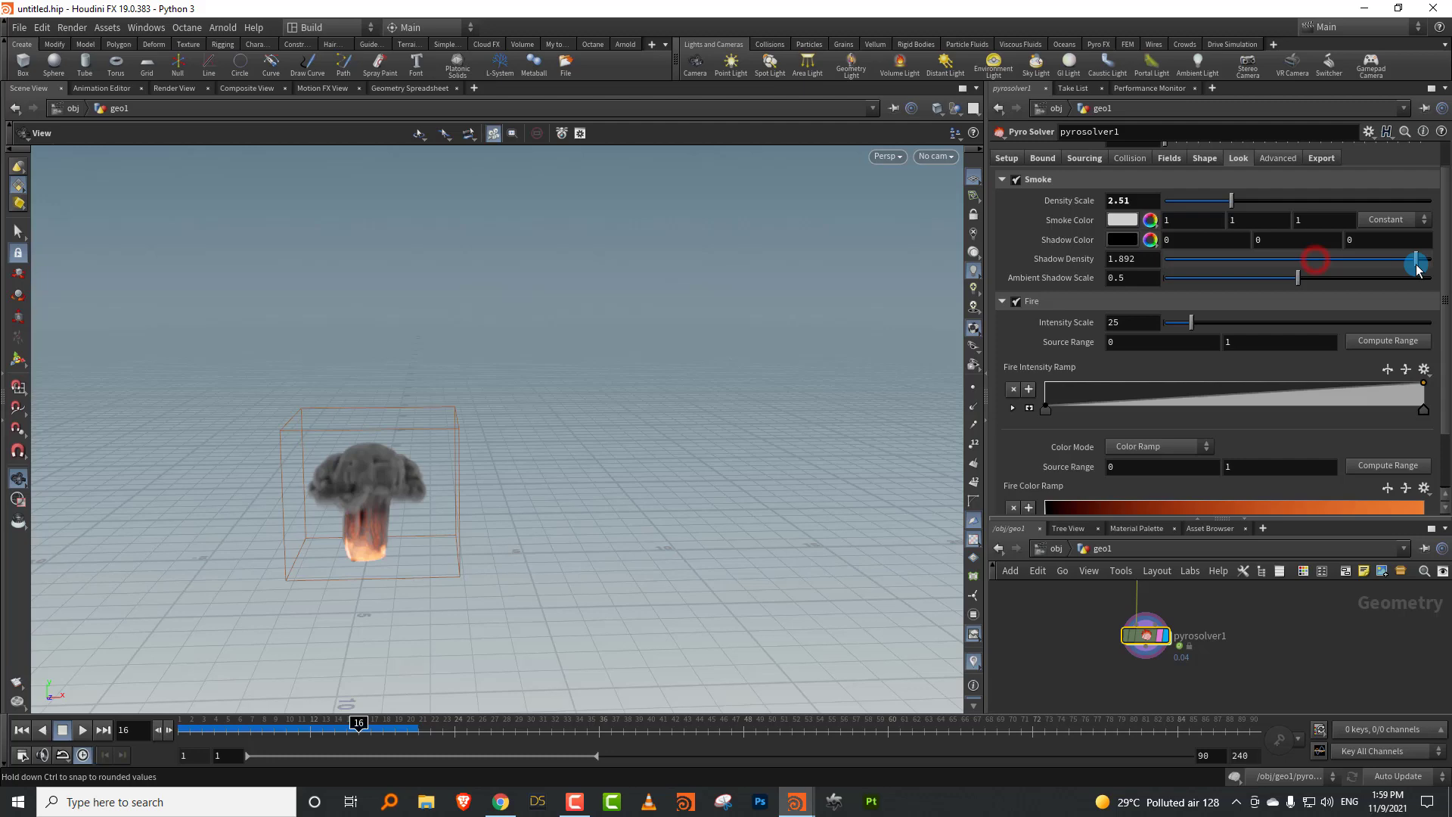
mouse_move(1417, 270)
left_mouse_down()
mouse_move(1253, 261)
mouse_move(1311, 266)
left_mouse_up()
scroll(402, 460, "up", 5)
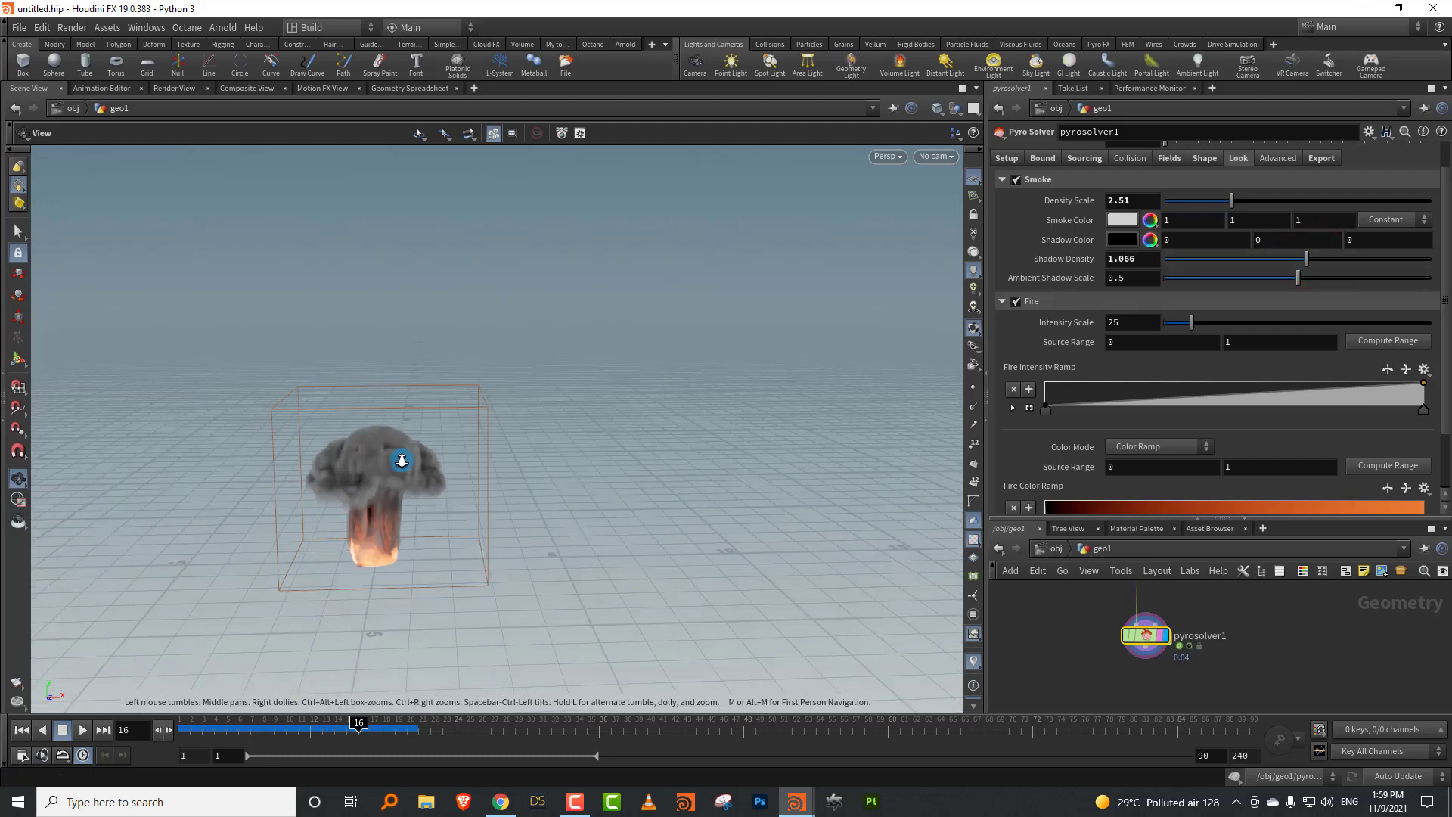
left_click_drag(474, 451, 484, 412)
scroll(496, 404, "up", 3)
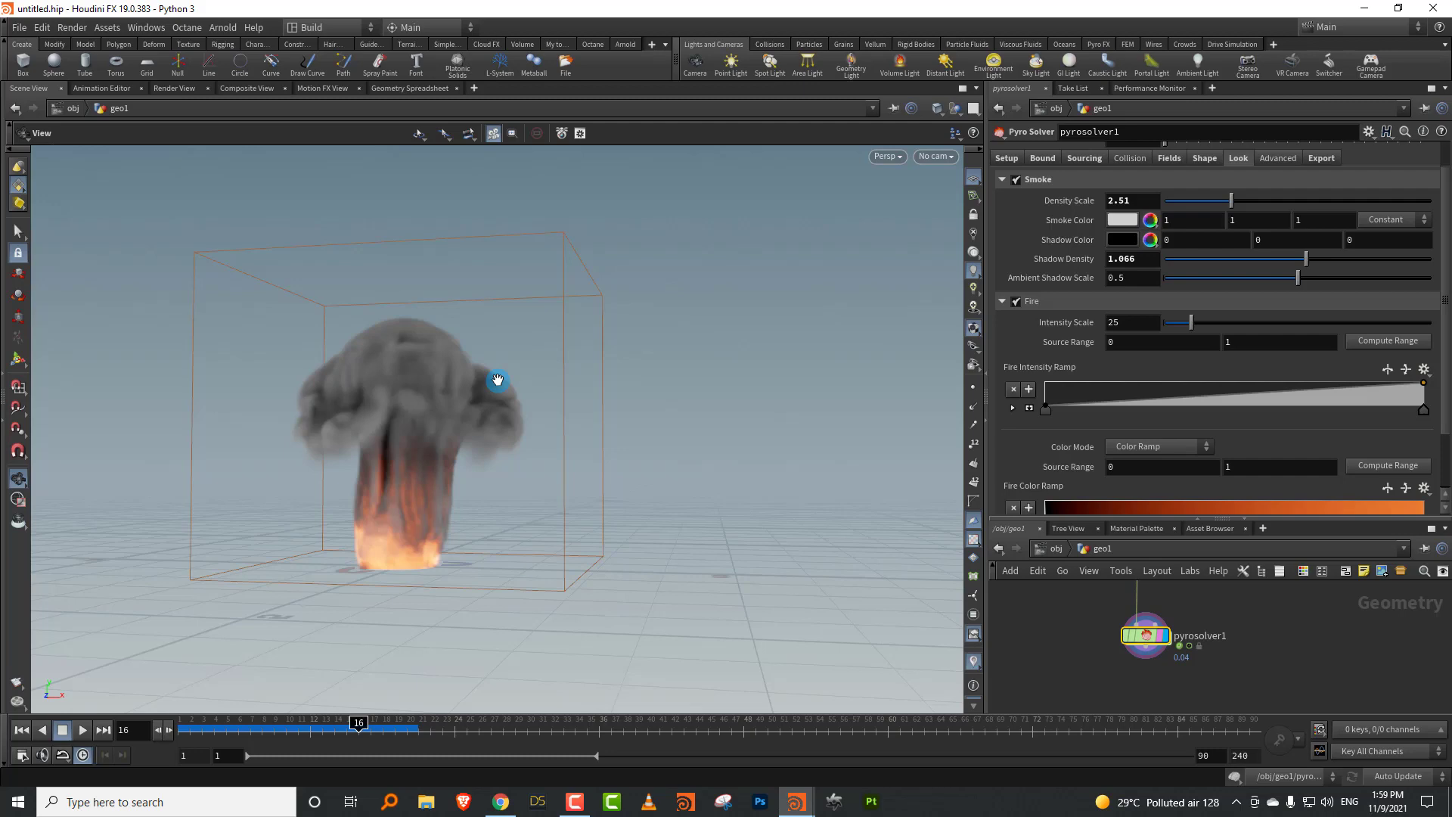
left_click_drag(527, 330, 596, 349)
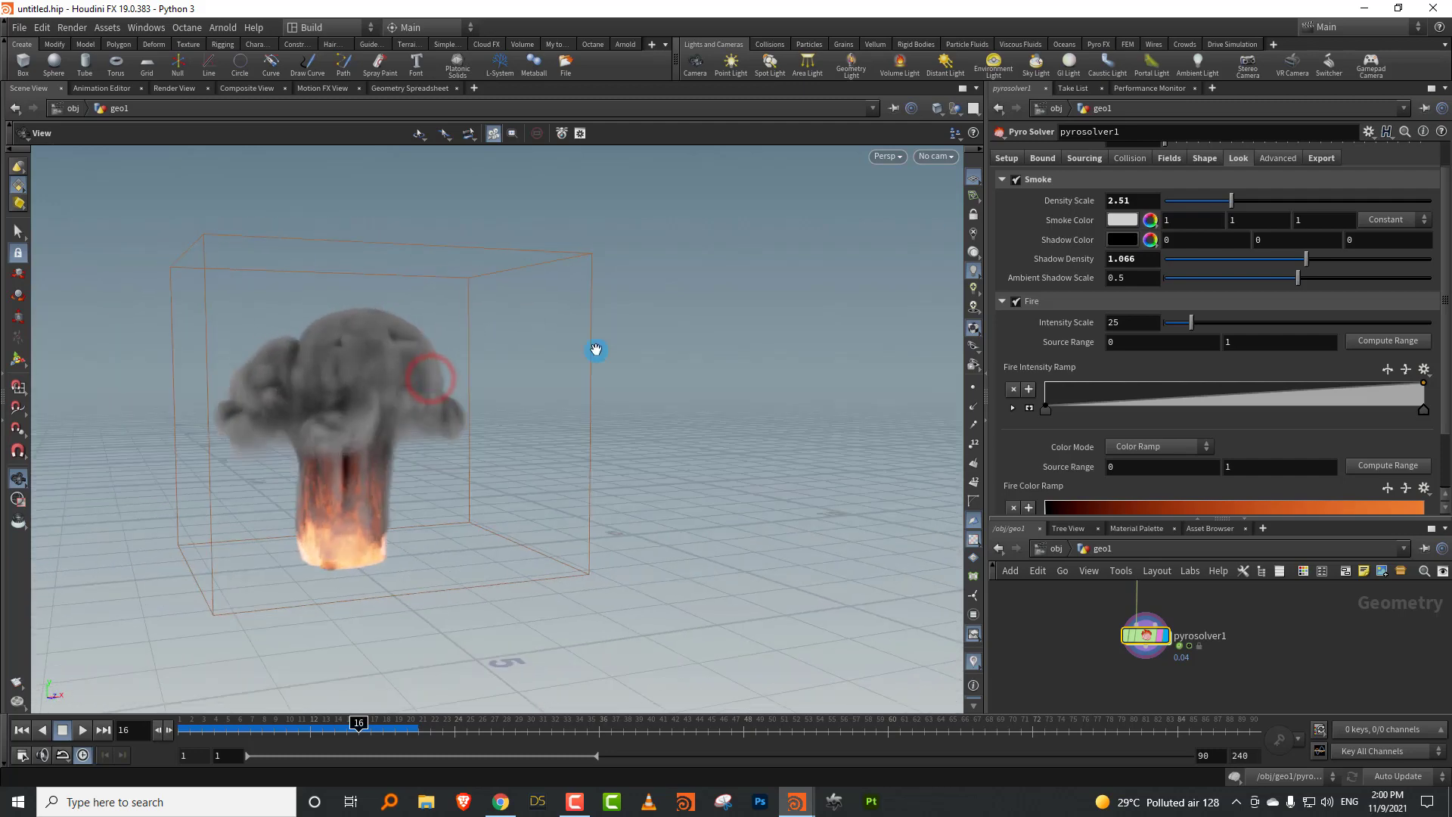
left_click_drag(1182, 212, 1272, 215)
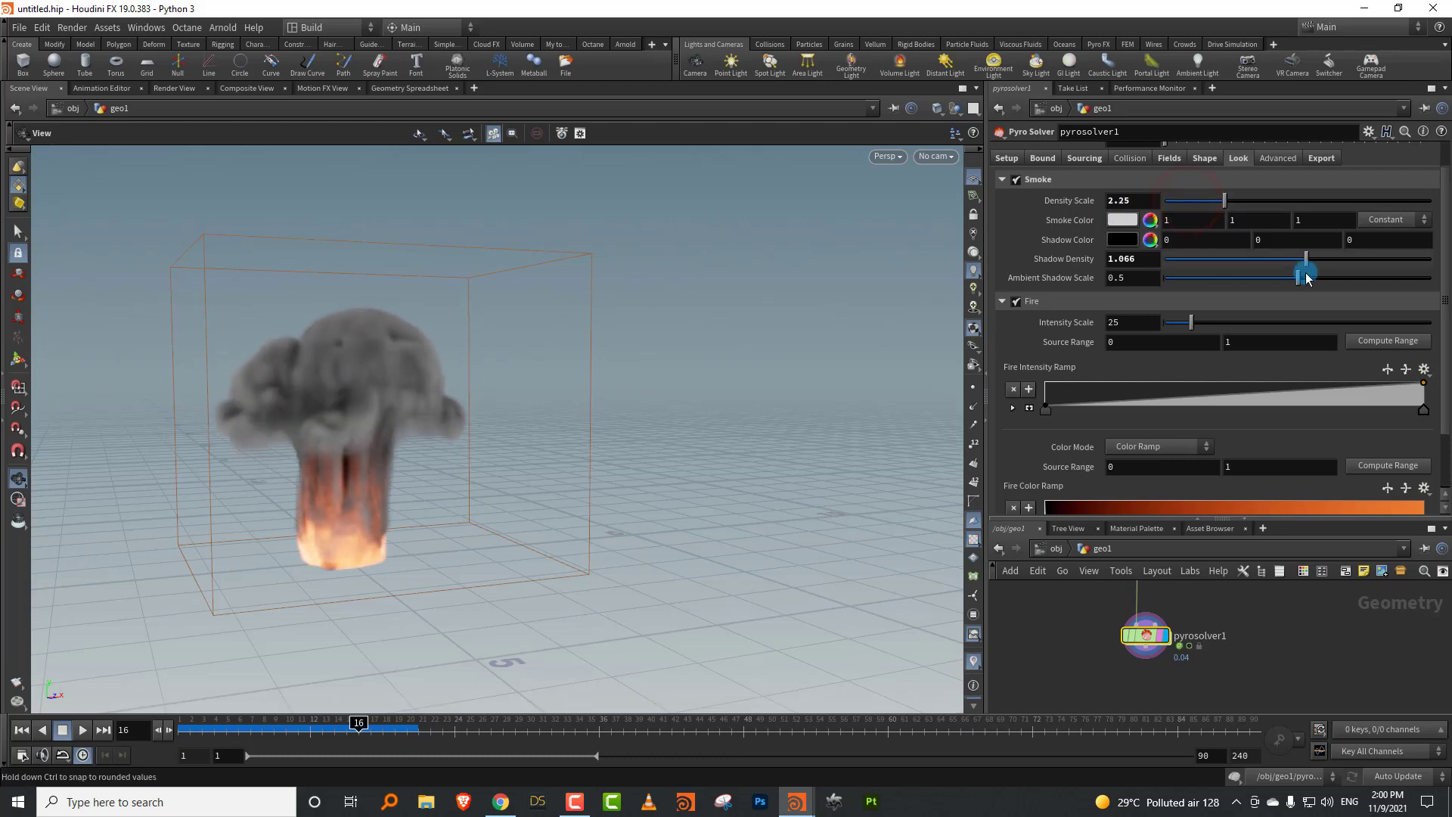
Step: Set Ambient Shadow Scale to 0.487 and fire Intensity Scale to 154.6
left_click_drag(1306, 278, 1102, 302)
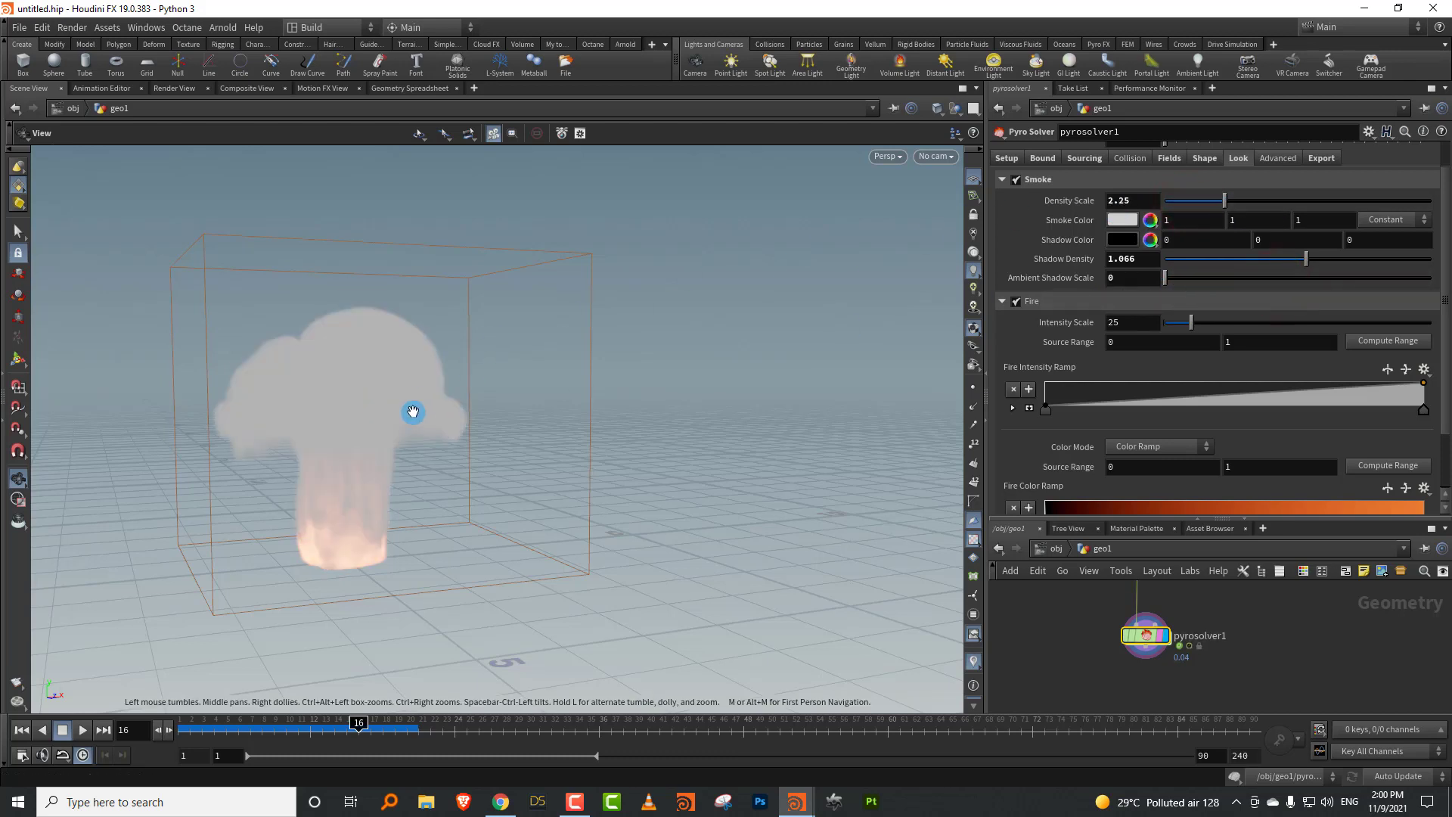
left_click_drag(411, 412, 304, 431)
mouse_move(1234, 276)
left_mouse_down()
mouse_move(1362, 281)
mouse_move(1295, 281)
left_mouse_up()
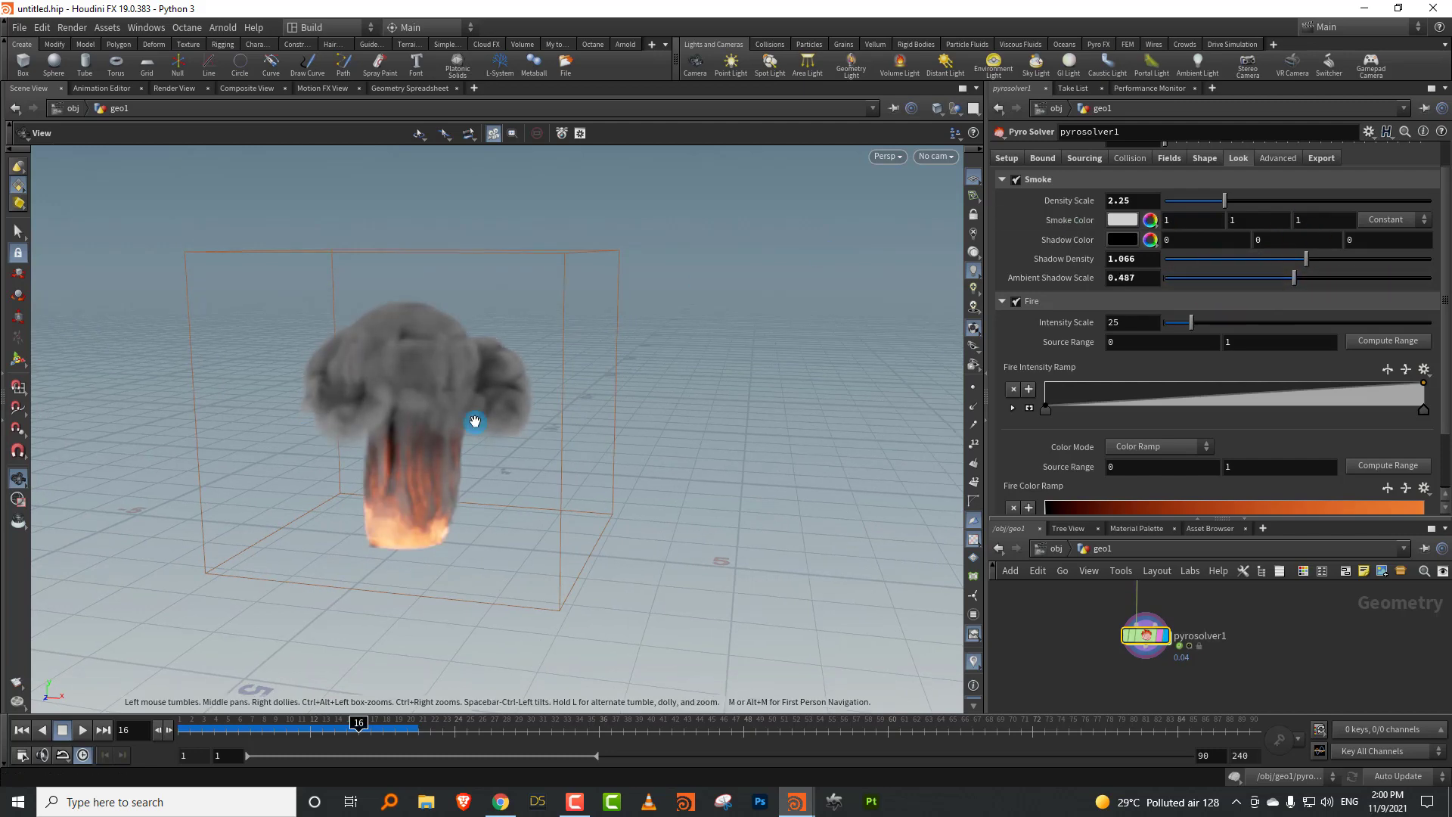
left_click_drag(473, 412, 542, 381)
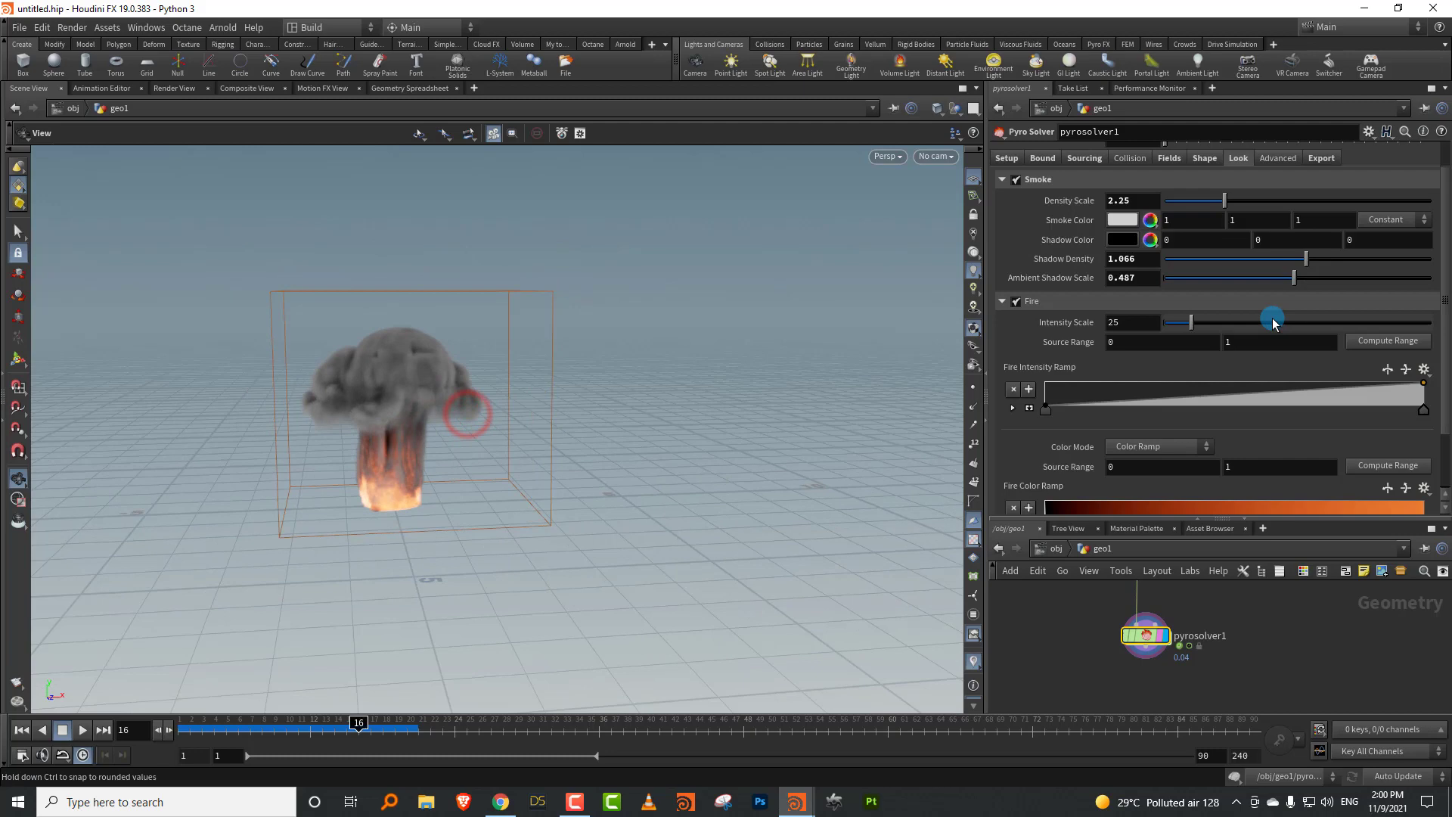
left_click_drag(1241, 322, 1329, 322)
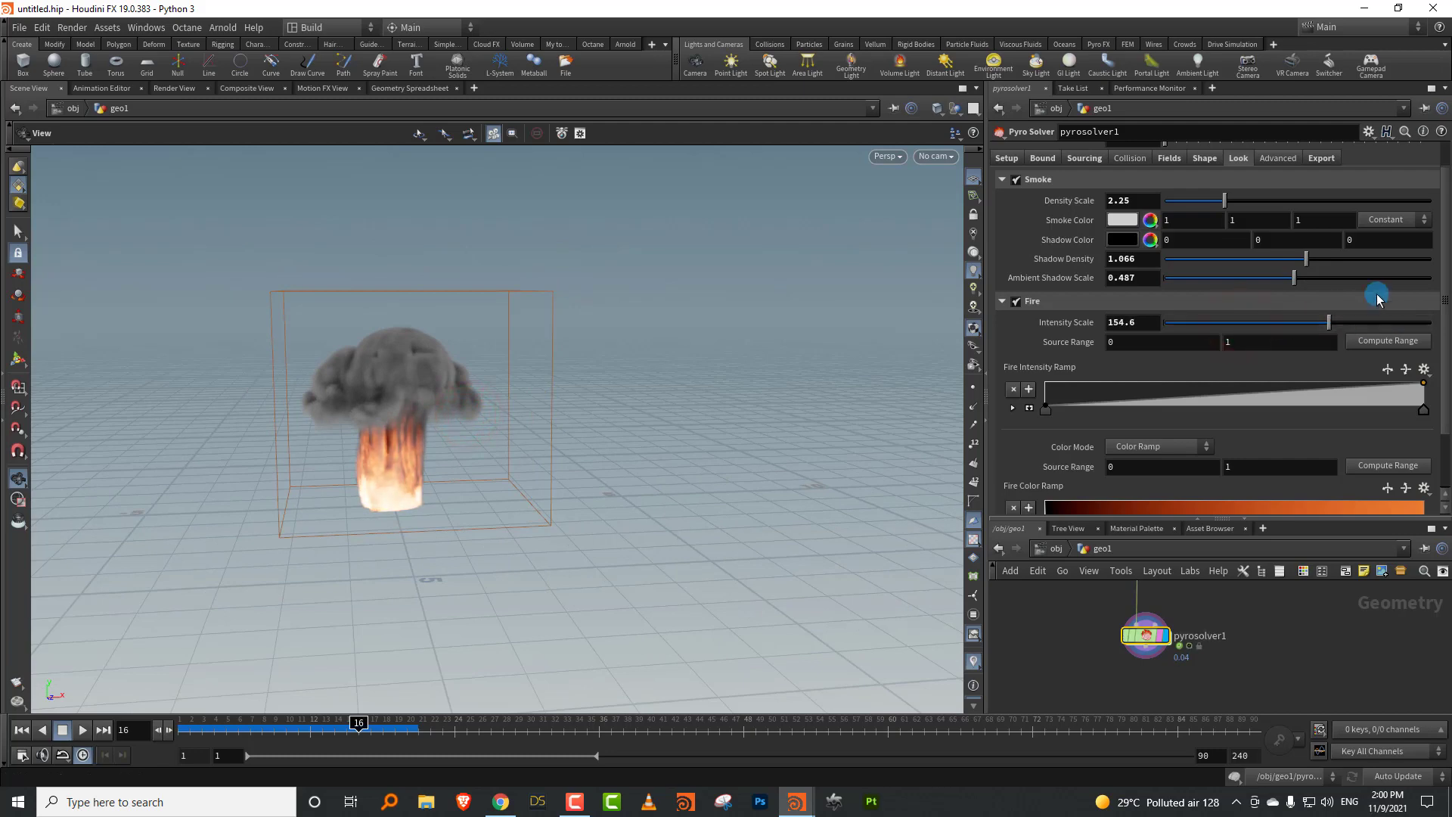
left_click_drag(1446, 419, 1445, 471)
Step: Shift the fire ramp's end key to cyan-blue and tint the smoke Shadow Color cyan (0.218, 0.708, 0.843)
double_click(1422, 456)
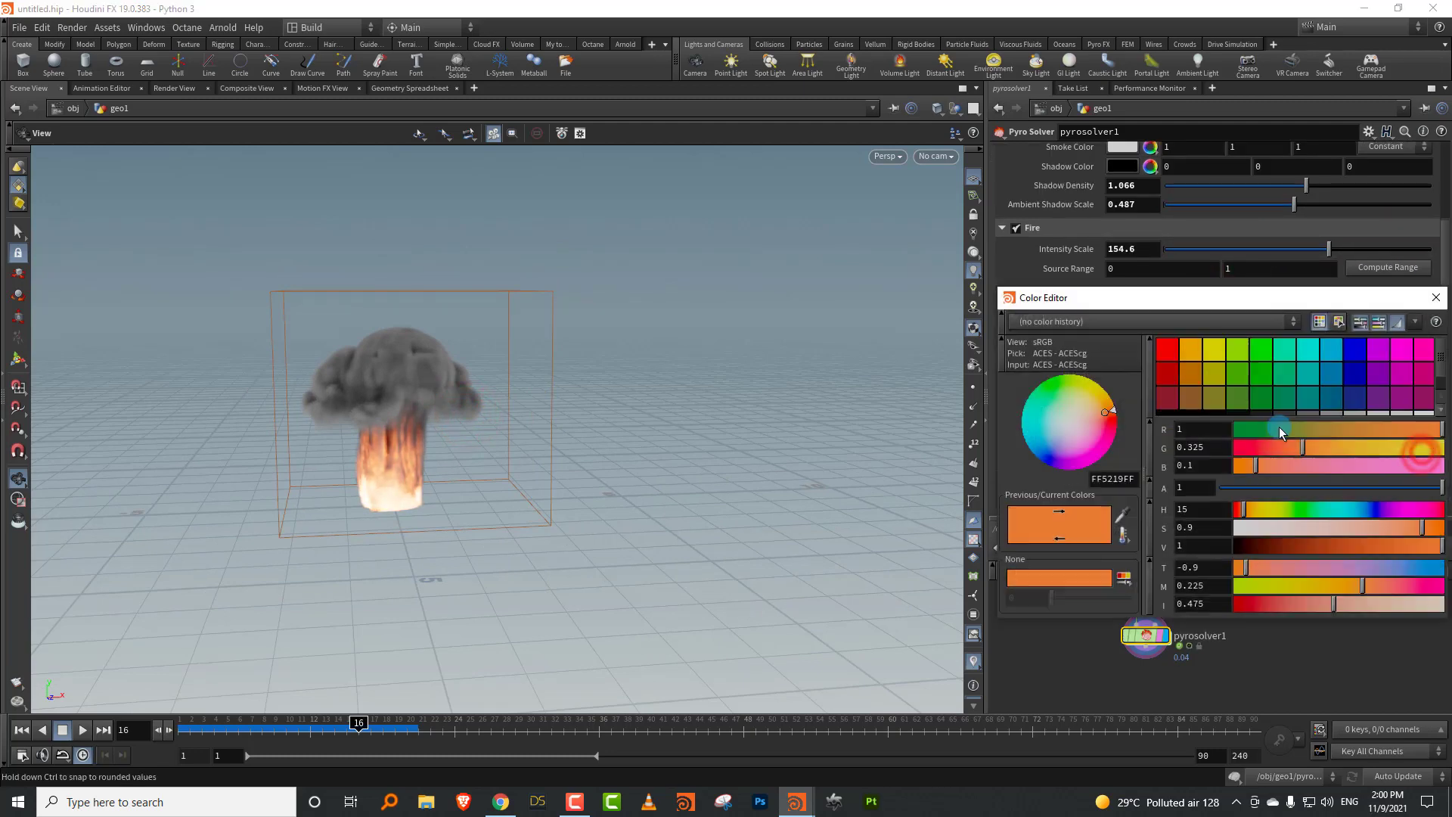
left_click_drag(1336, 508, 1357, 520)
left_click(1123, 166)
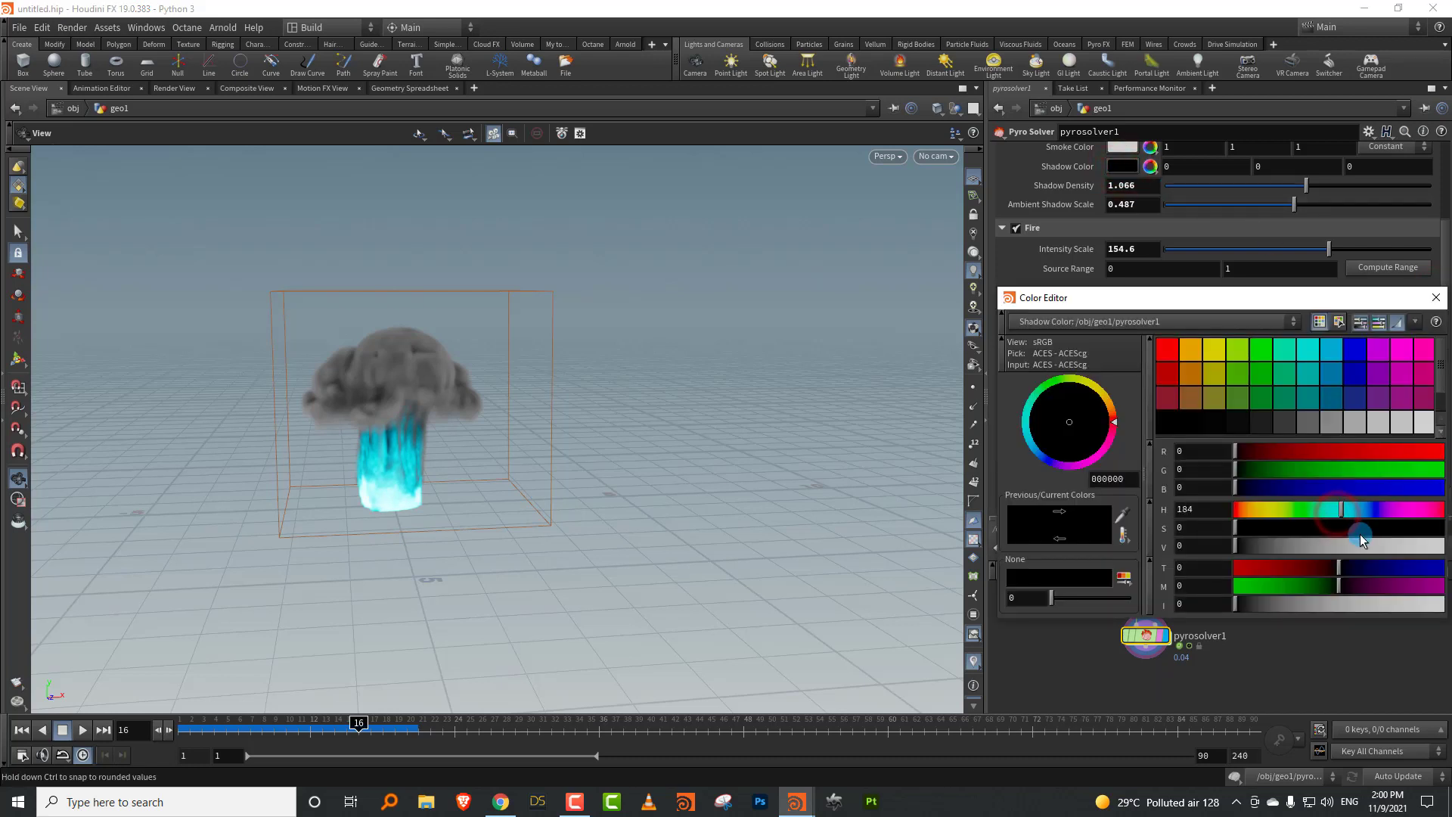
mouse_move(1363, 530)
left_mouse_down()
mouse_move(1417, 548)
mouse_move(1391, 528)
left_mouse_up()
left_click_drag(1342, 510, 1349, 511)
left_click(1436, 297)
Step: Orbit and zoom around the plume to inspect the cyan fire and smoke up close
left_click_drag(1445, 313, 1445, 230)
left_click_drag(891, 253, 889, 289)
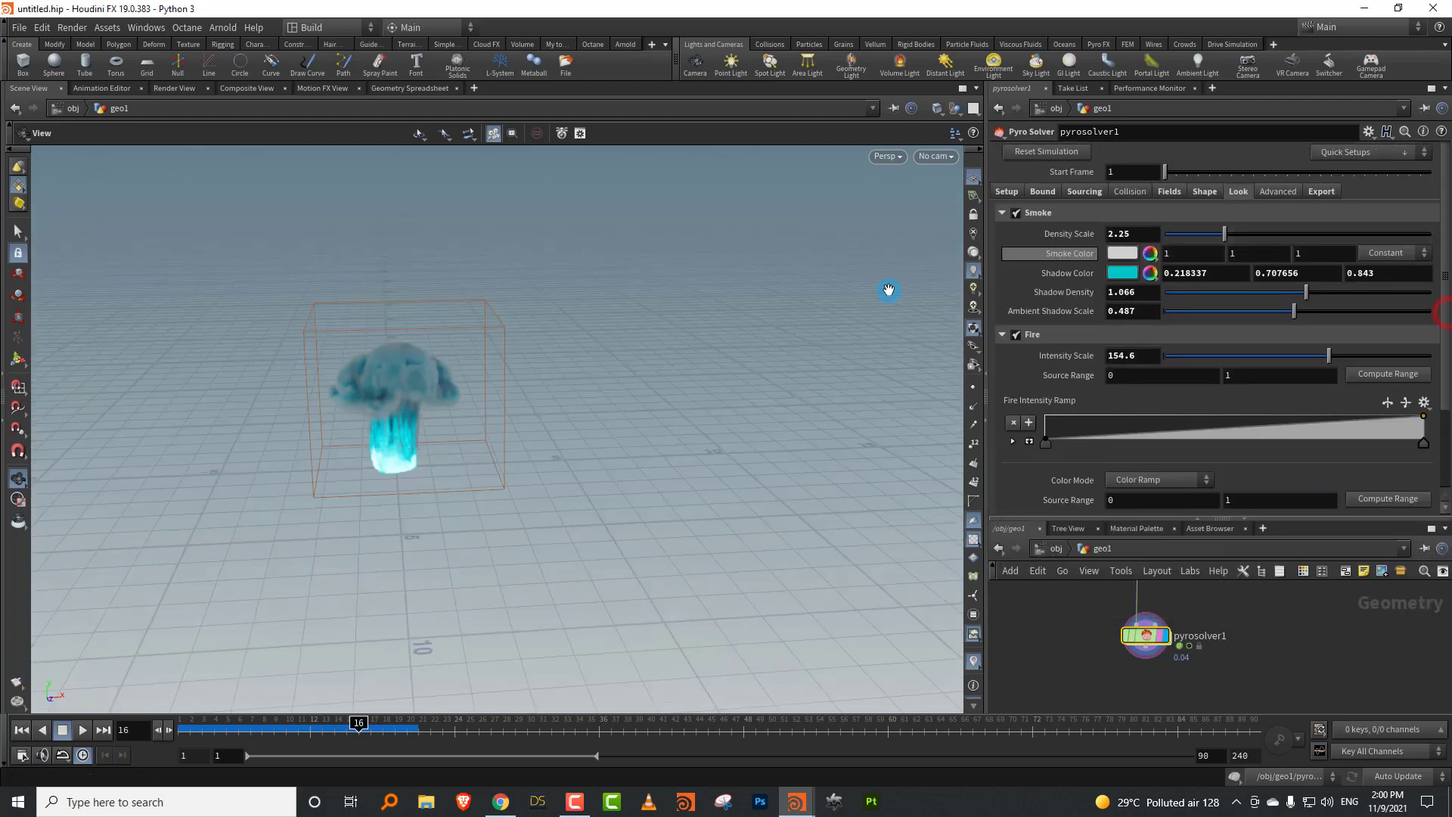
right_click_drag(357, 438, 771, 225)
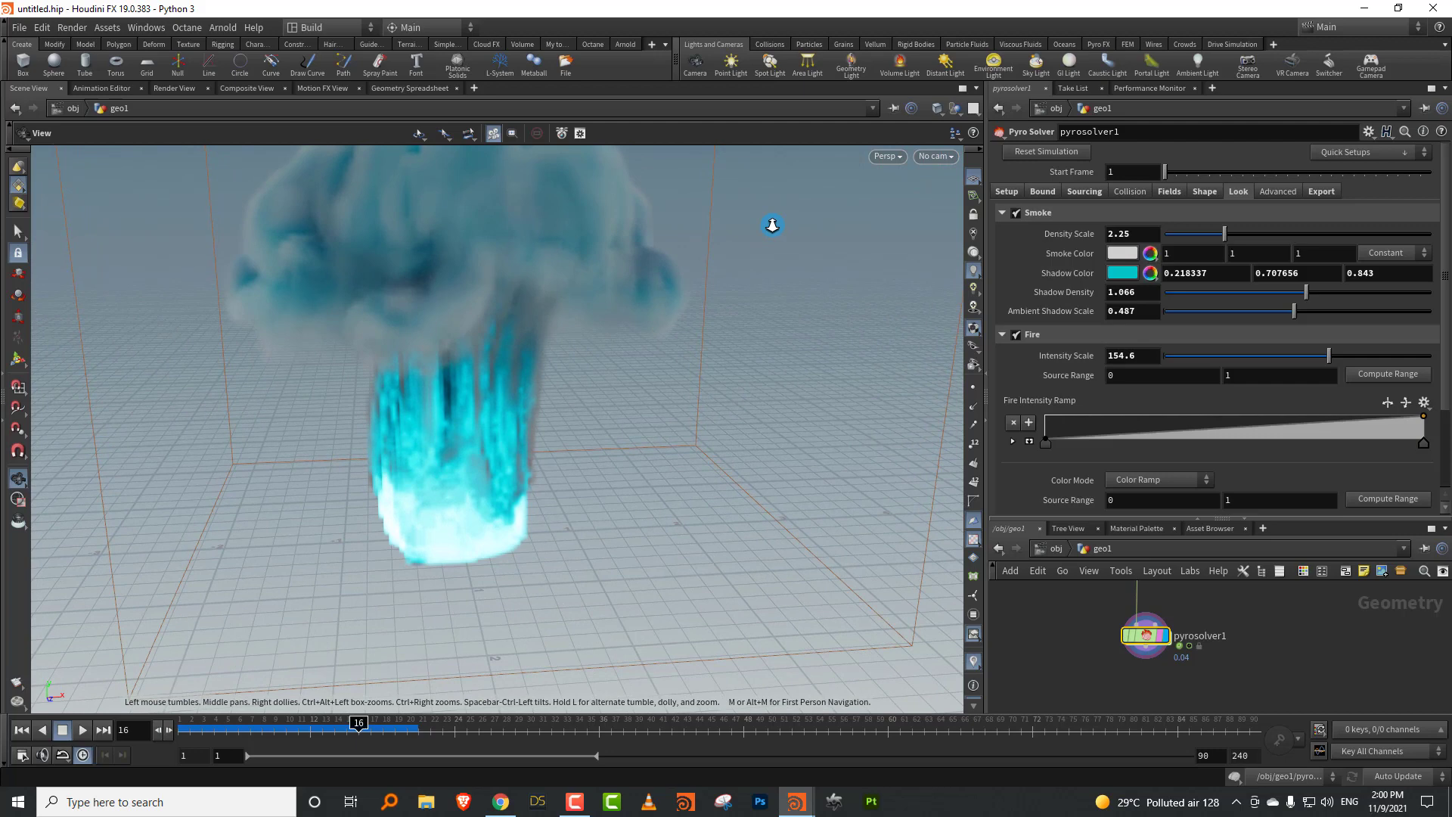
right_click_drag(546, 422, 583, 315)
right_click_drag(510, 374, 444, 446)
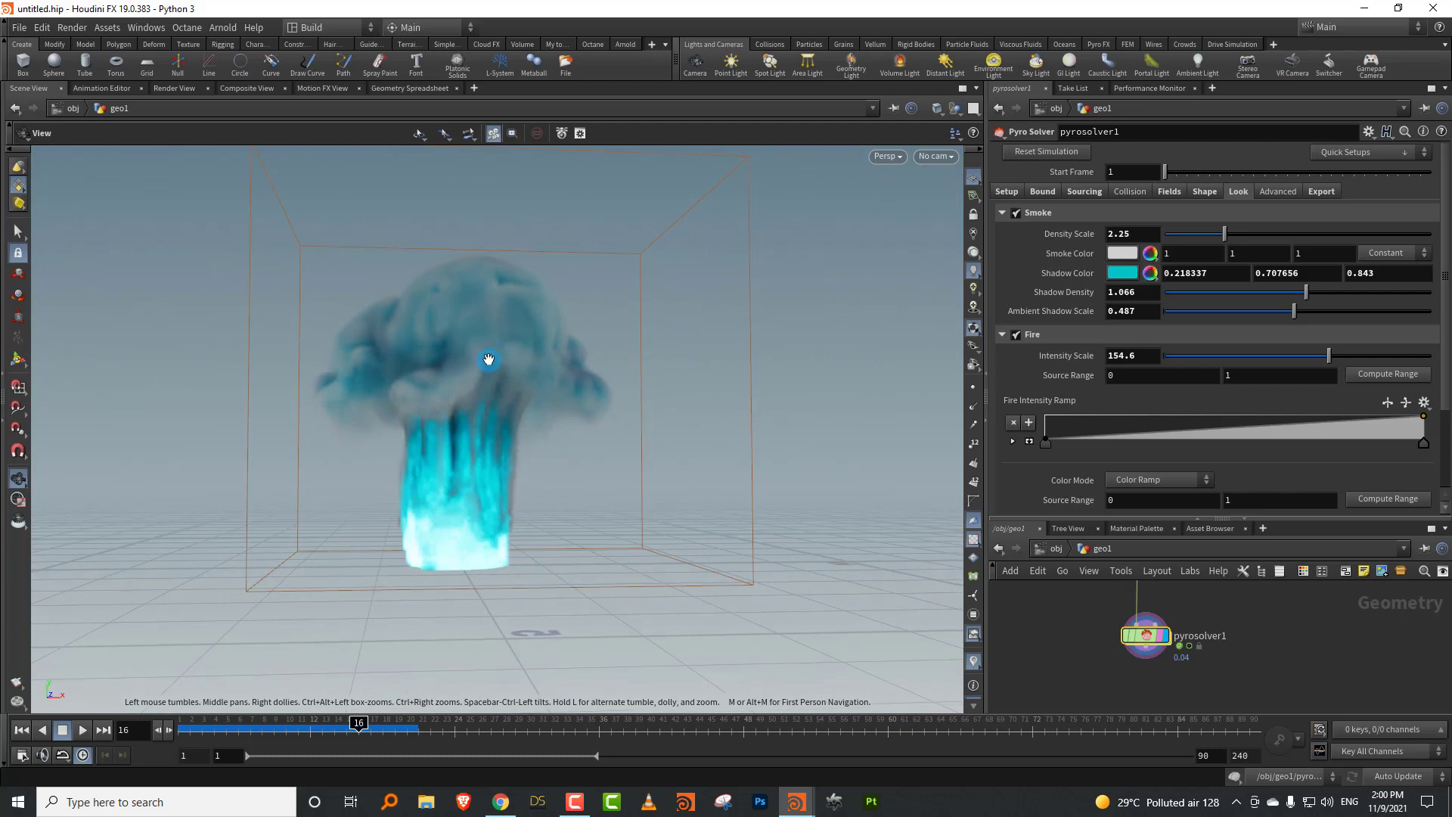
right_click_drag(448, 415, 509, 383)
middle_click_drag(509, 383, 438, 446)
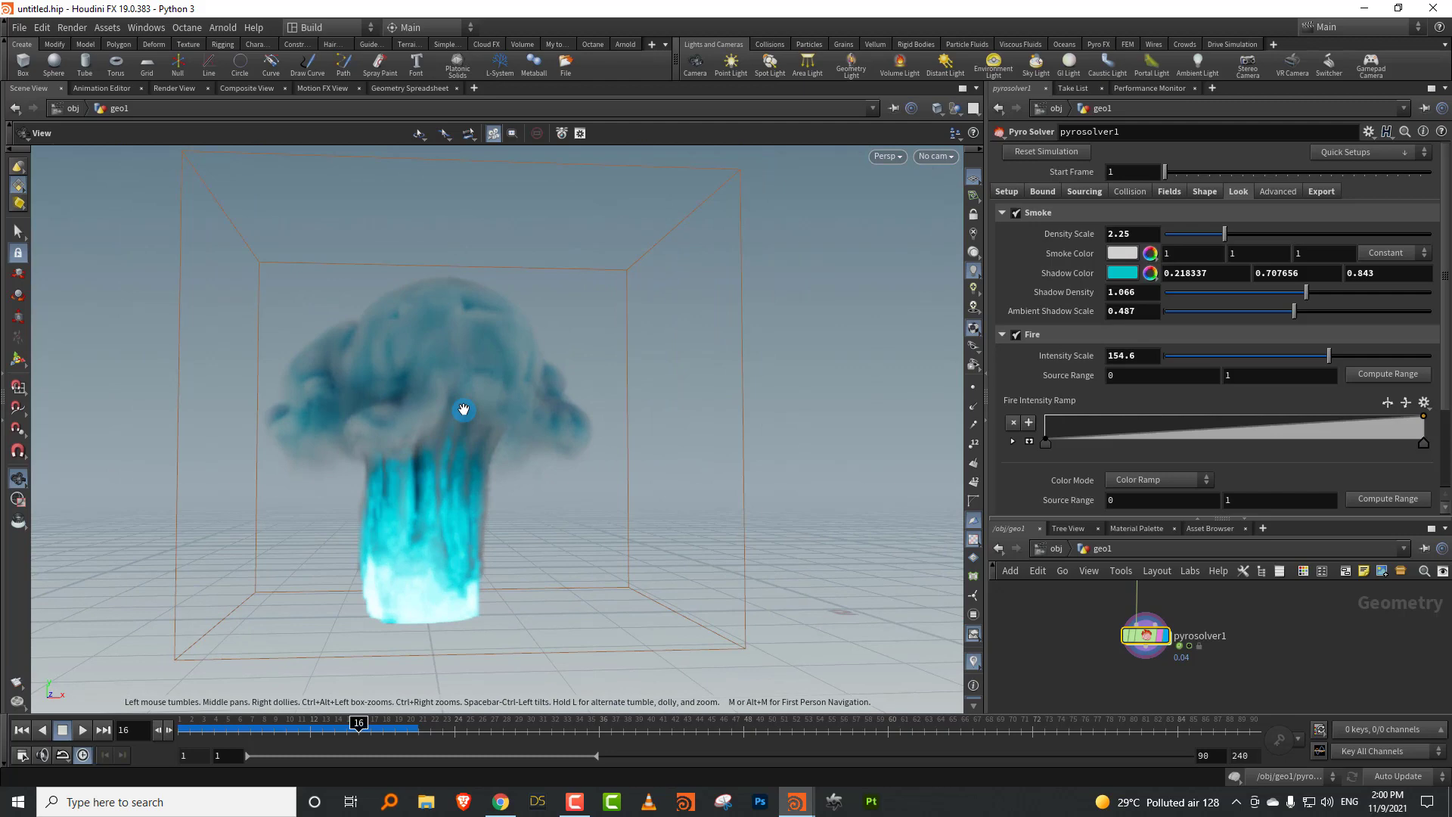
right_click_drag(429, 422, 353, 496)
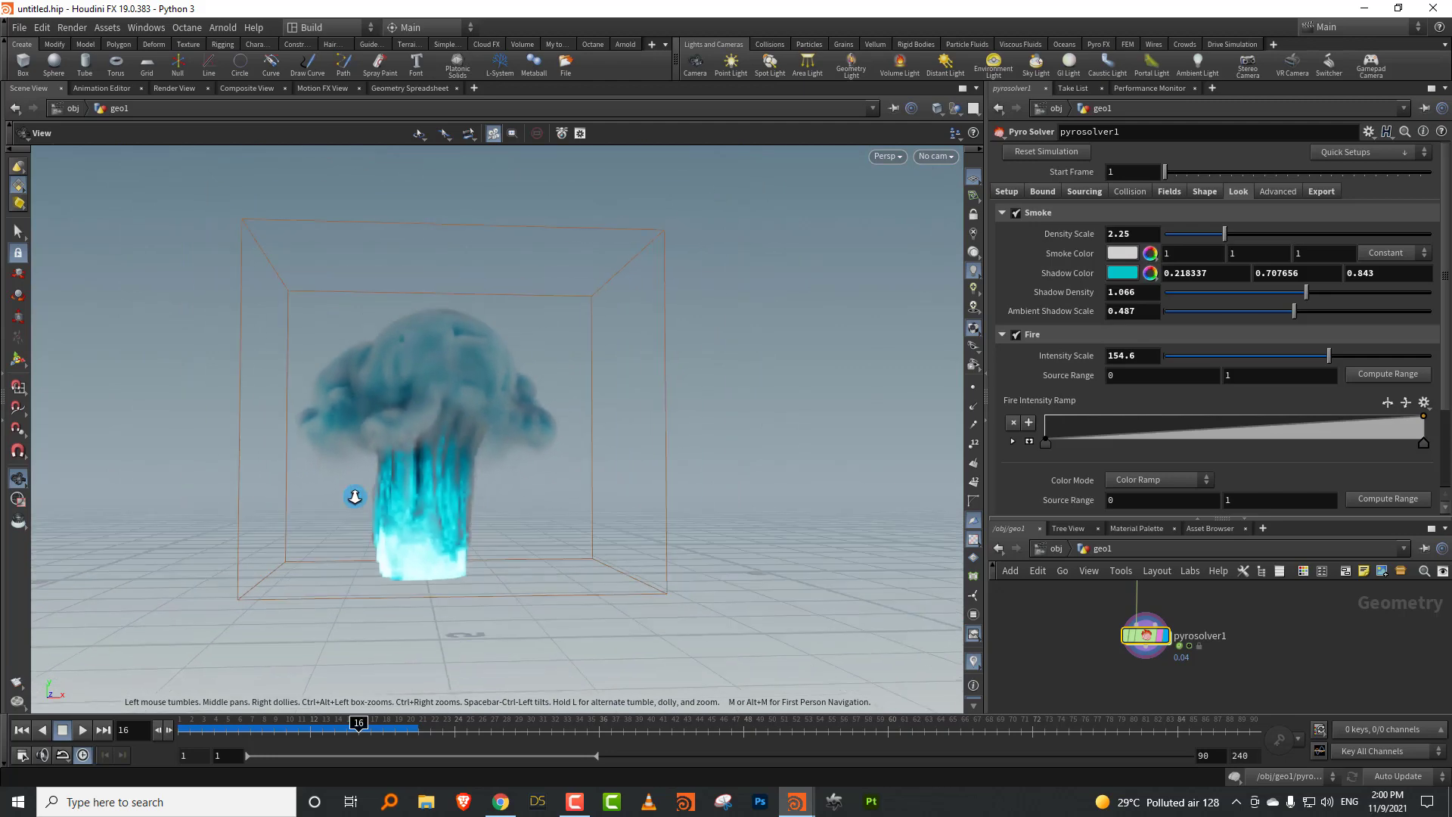
left_click_drag(353, 496, 514, 409)
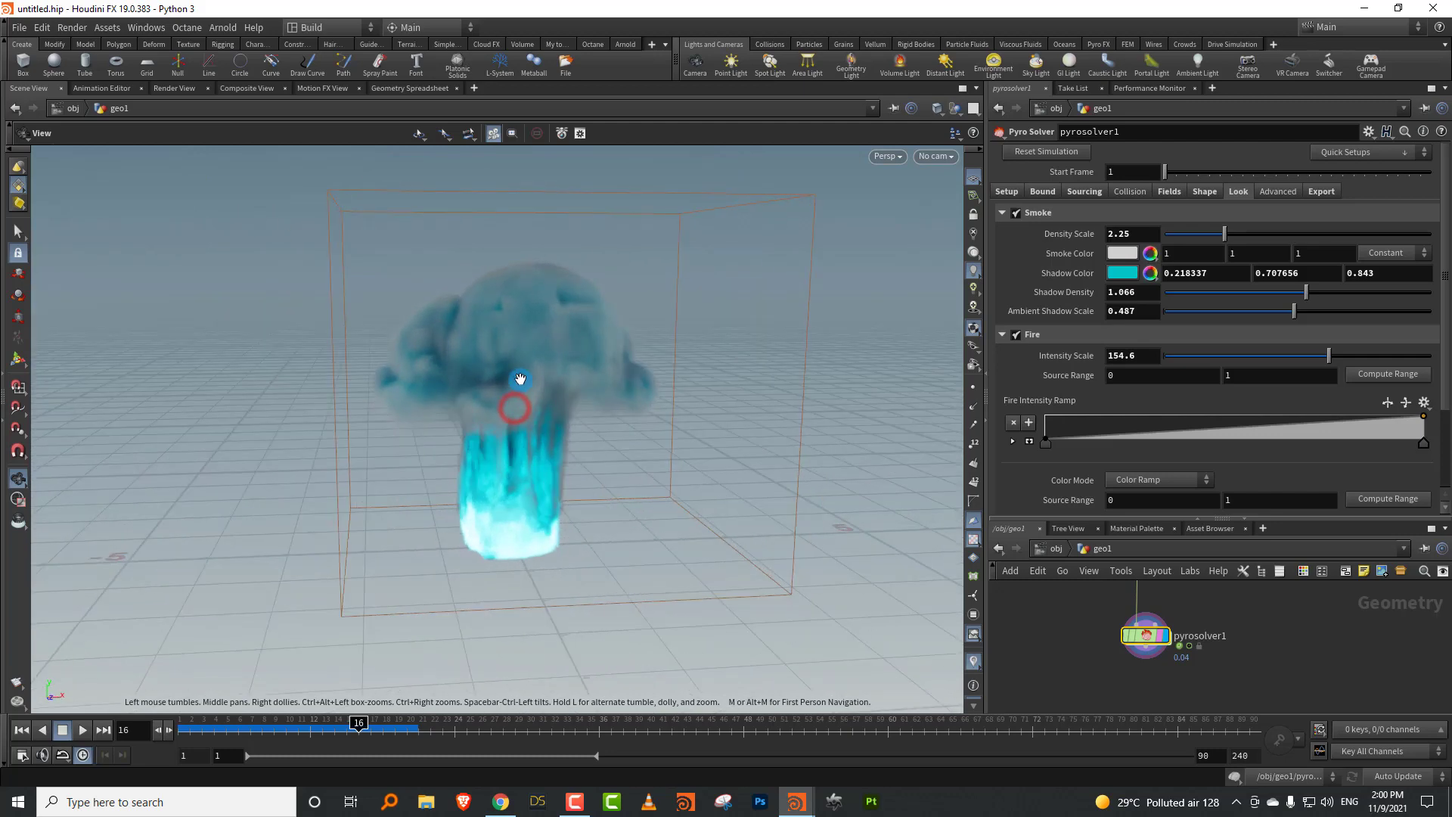
right_click_drag(521, 378, 444, 416)
middle_click_drag(443, 417, 369, 433)
Step: Rewind to frame 1 and reframe the plume smaller in view
left_click(22, 730)
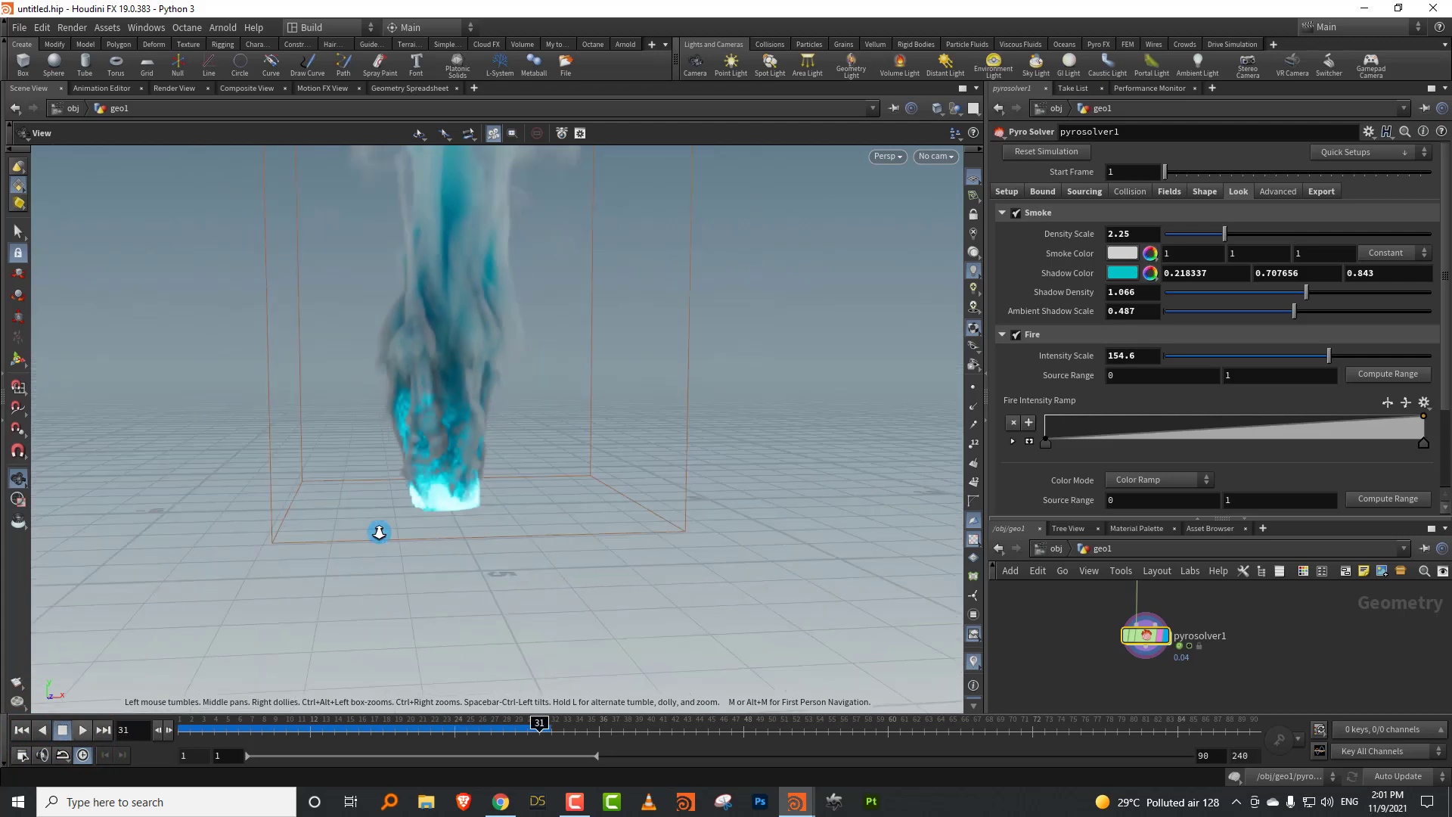
right_click_drag(379, 531, 469, 445)
middle_click_drag(469, 445, 445, 534)
right_click_drag(452, 469, 454, 435)
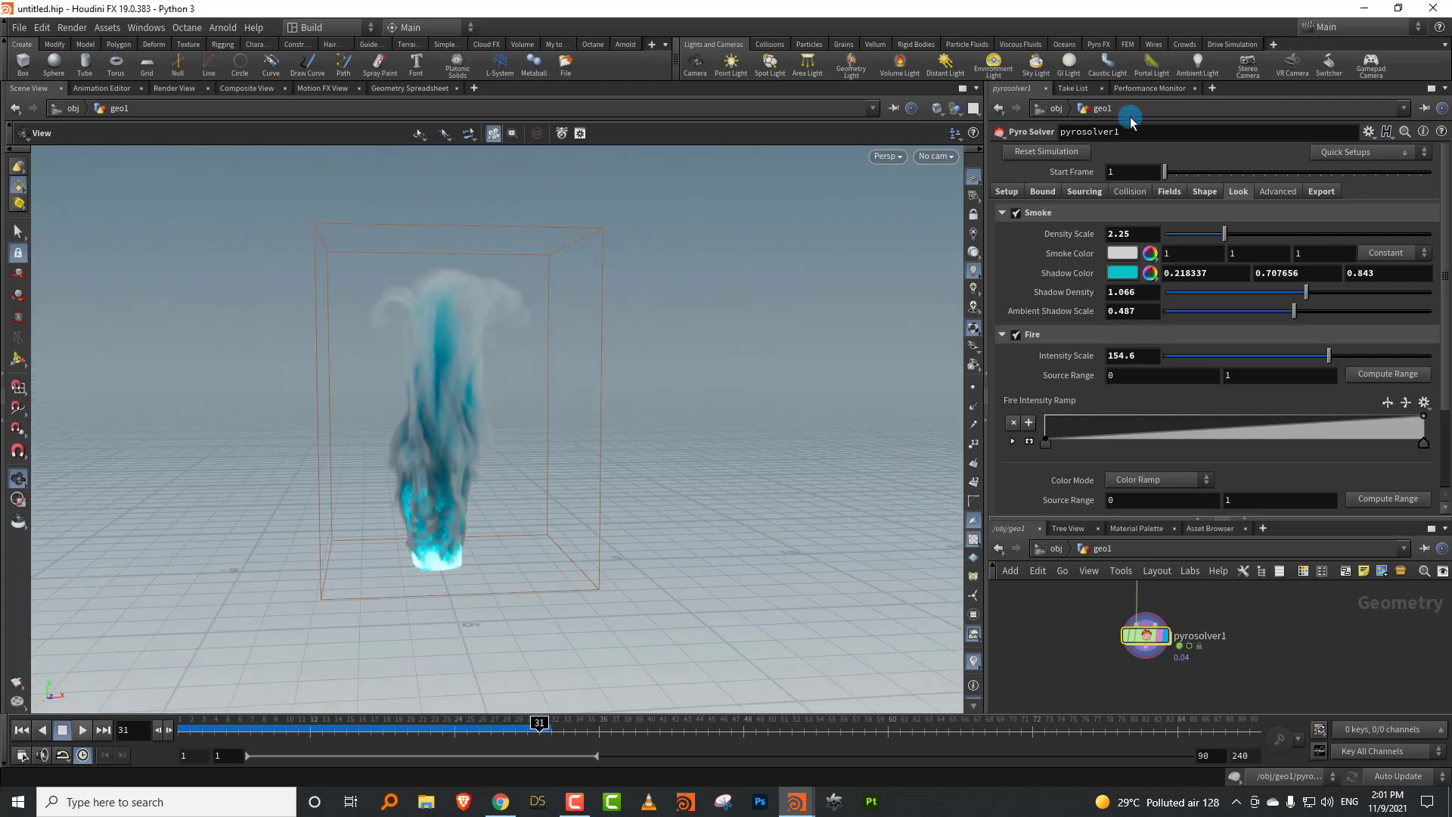
Step: Review the solver's Advanced and Output settings, enlarge the network pane and rewind to frame 1
left_click(1271, 192)
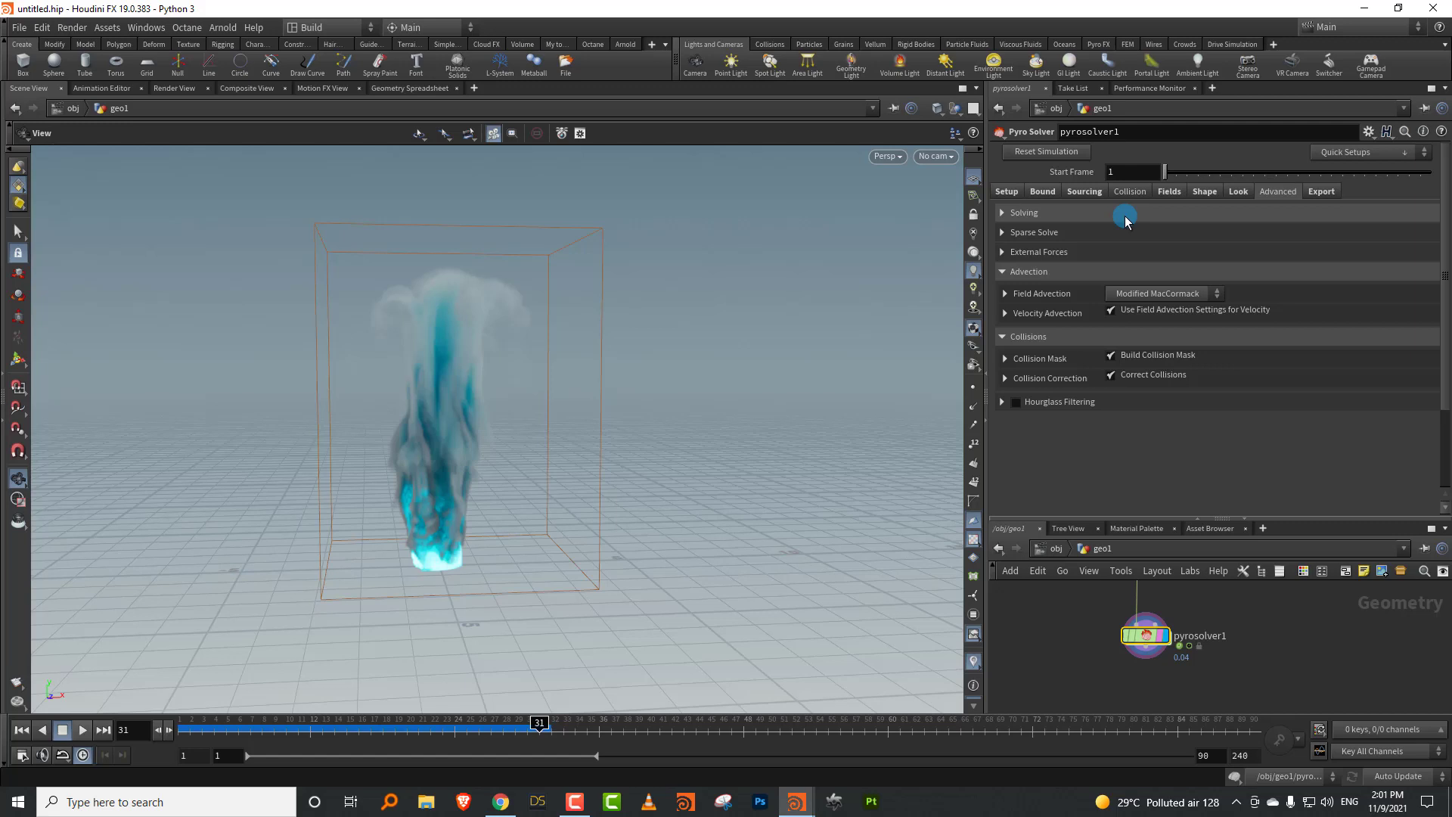
left_click(1312, 195)
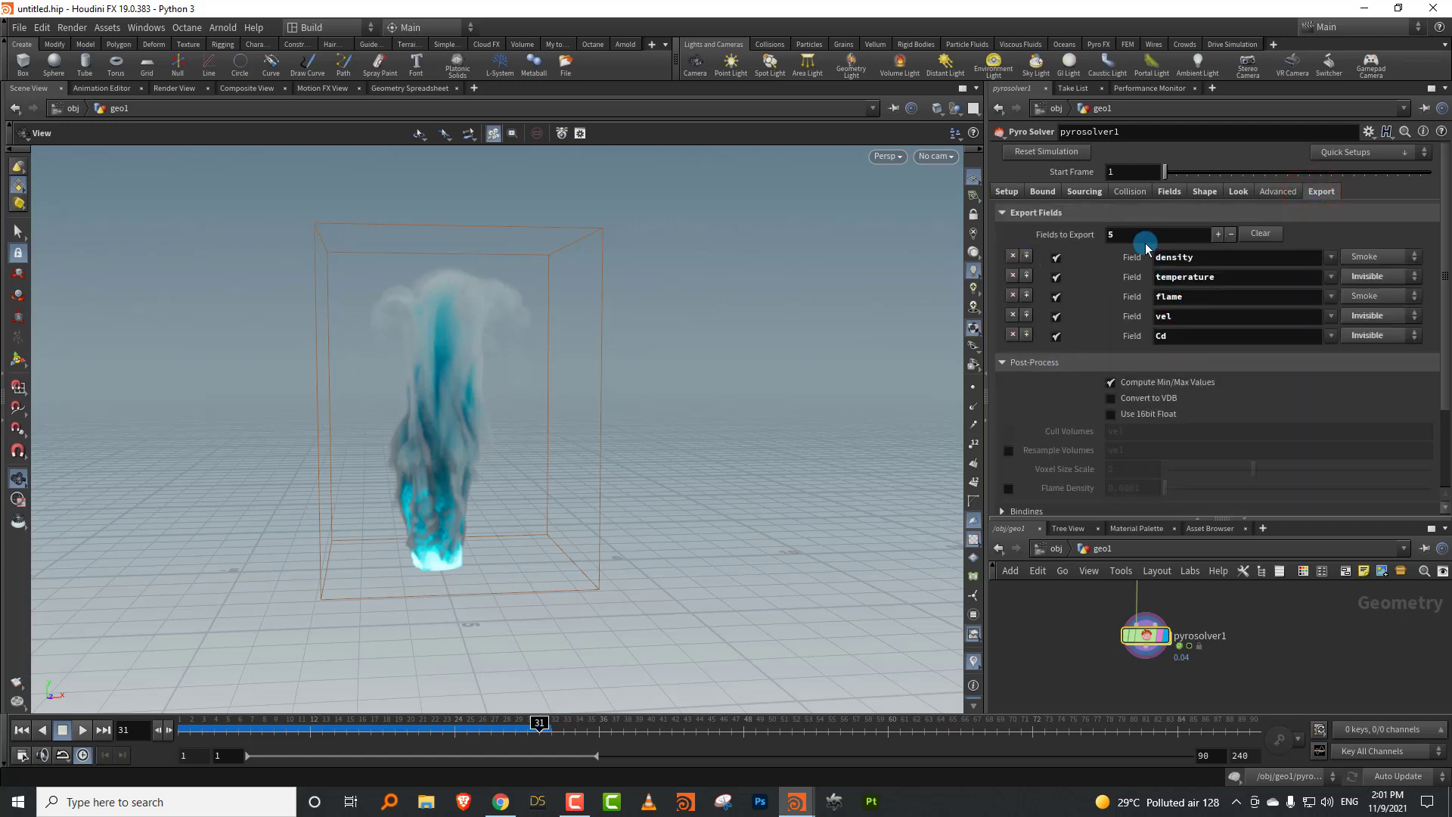
left_click(1008, 192)
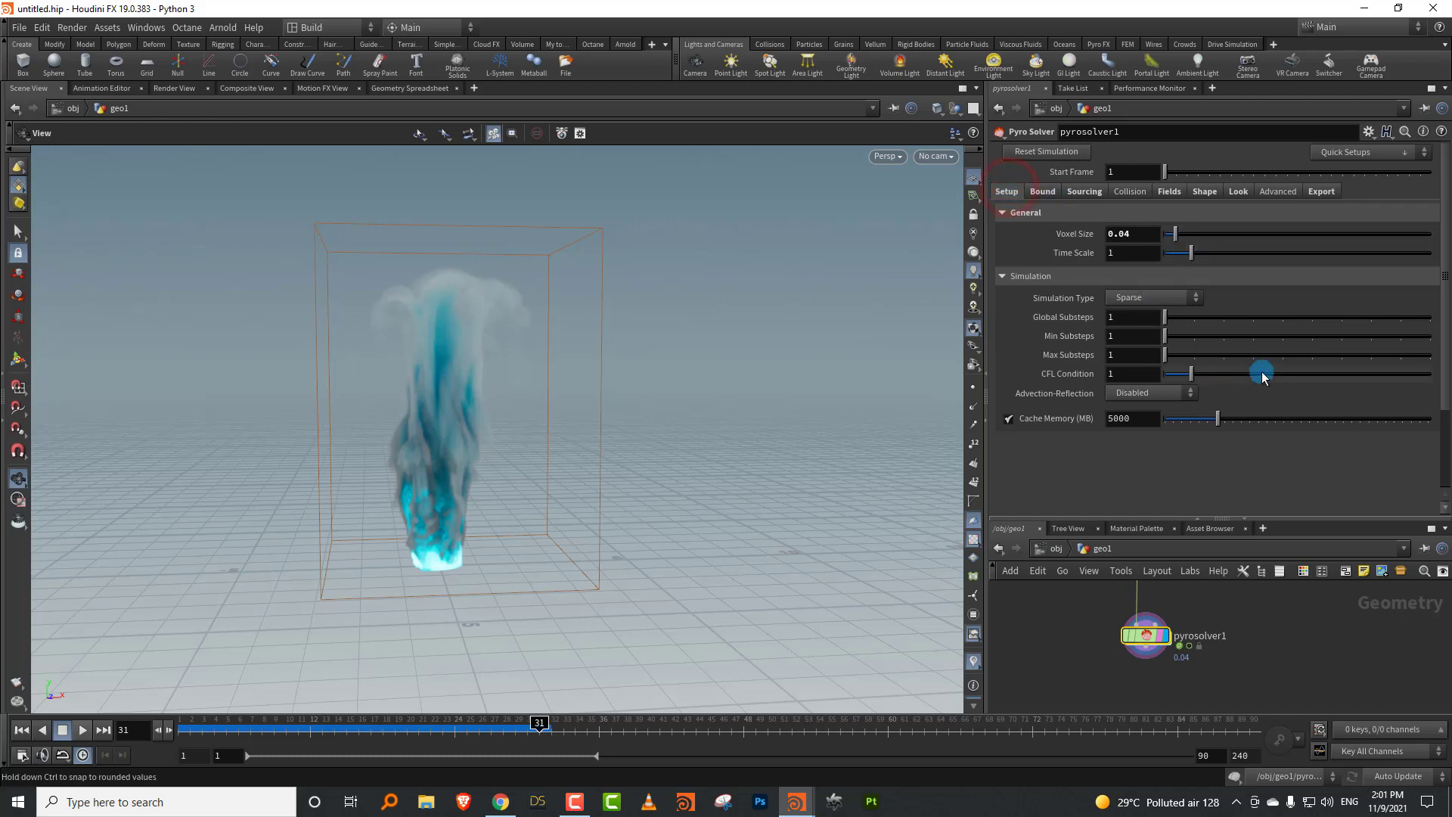
left_click_drag(1086, 529, 1081, 372)
left_click(1182, 523)
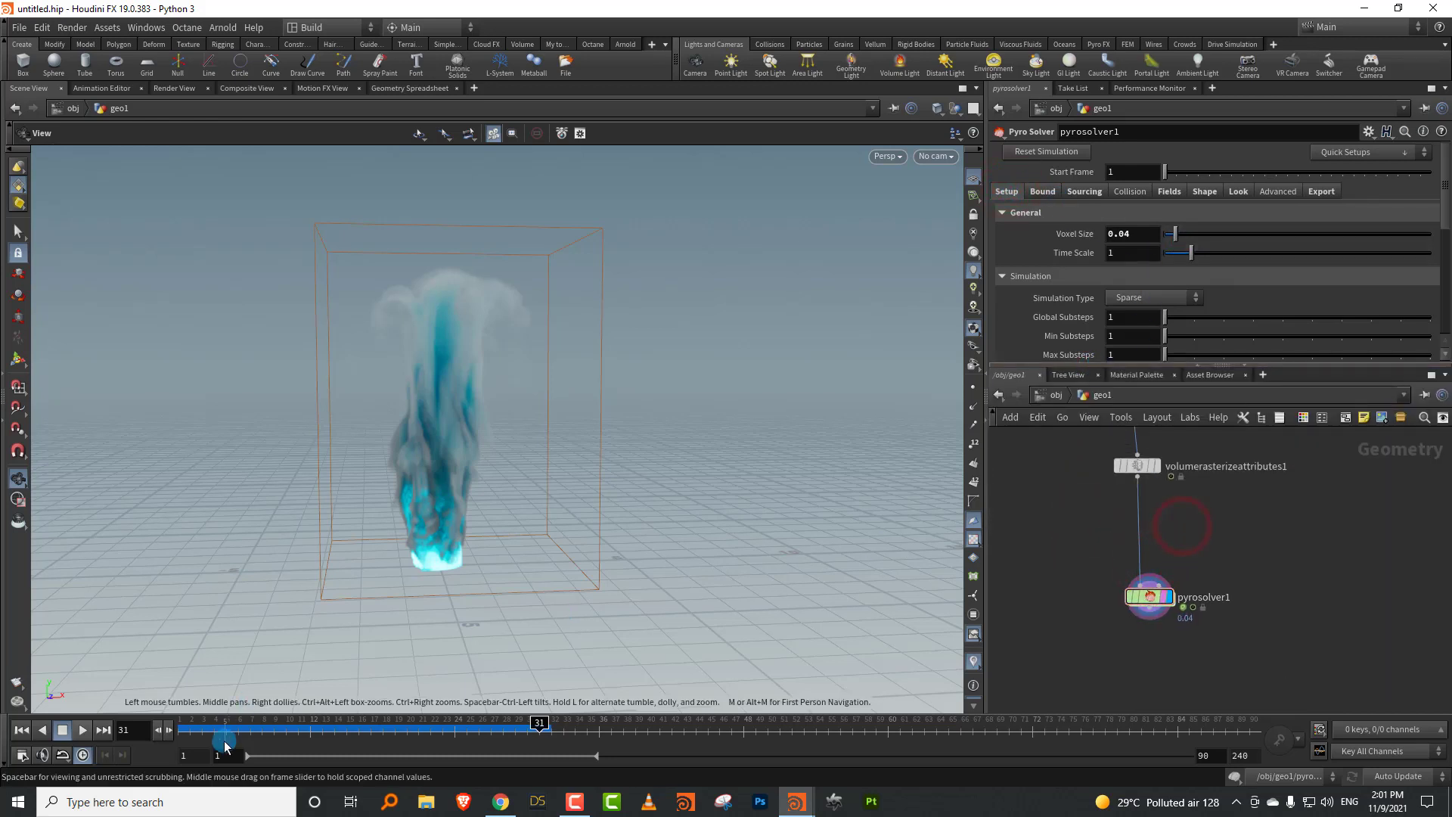
left_click_drag(210, 732, 182, 731)
Step: Add a Rubber Toy test geometry node to the network
key("Tab")
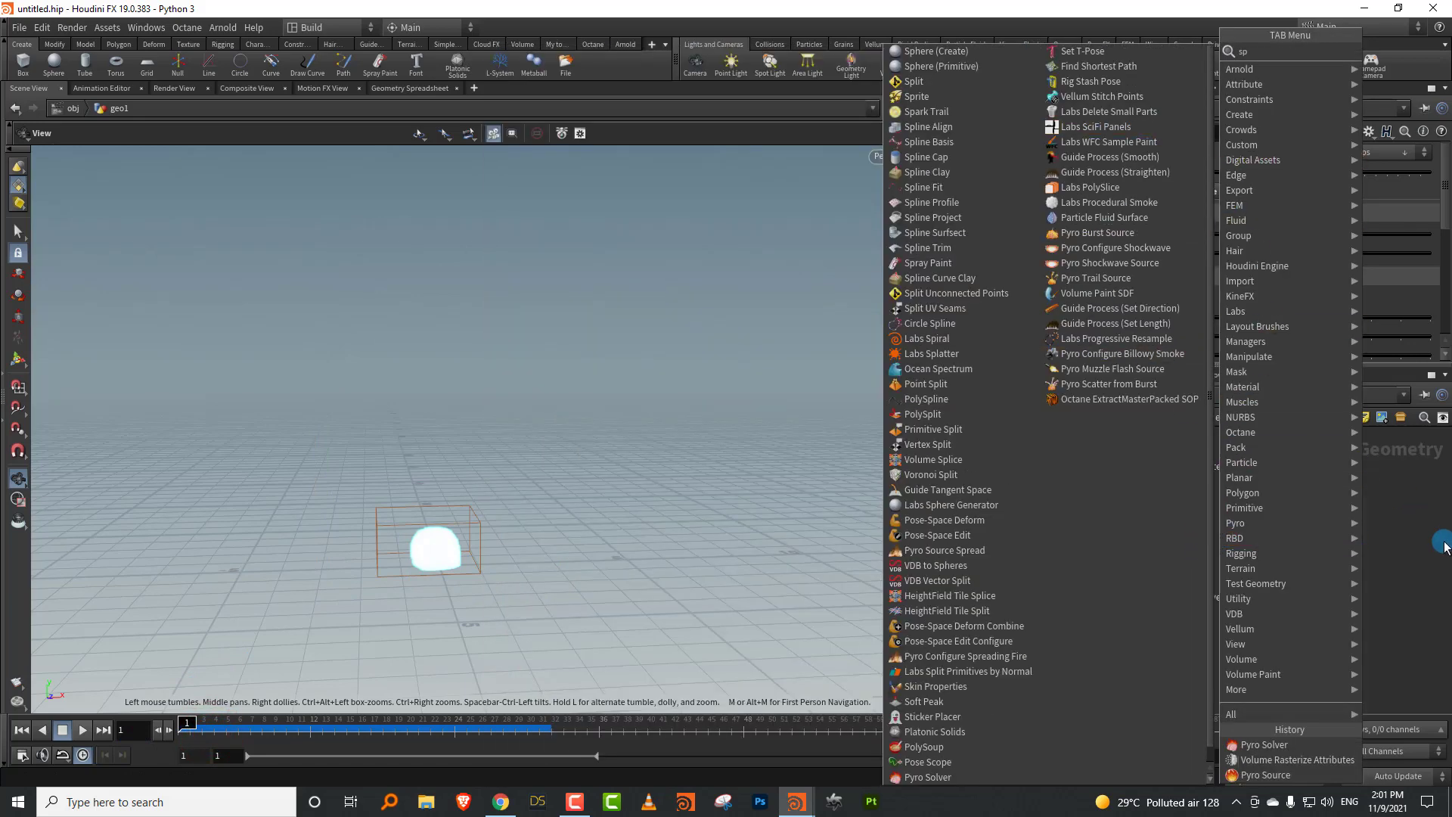
left_click(1345, 538)
key("Tab")
type("test")
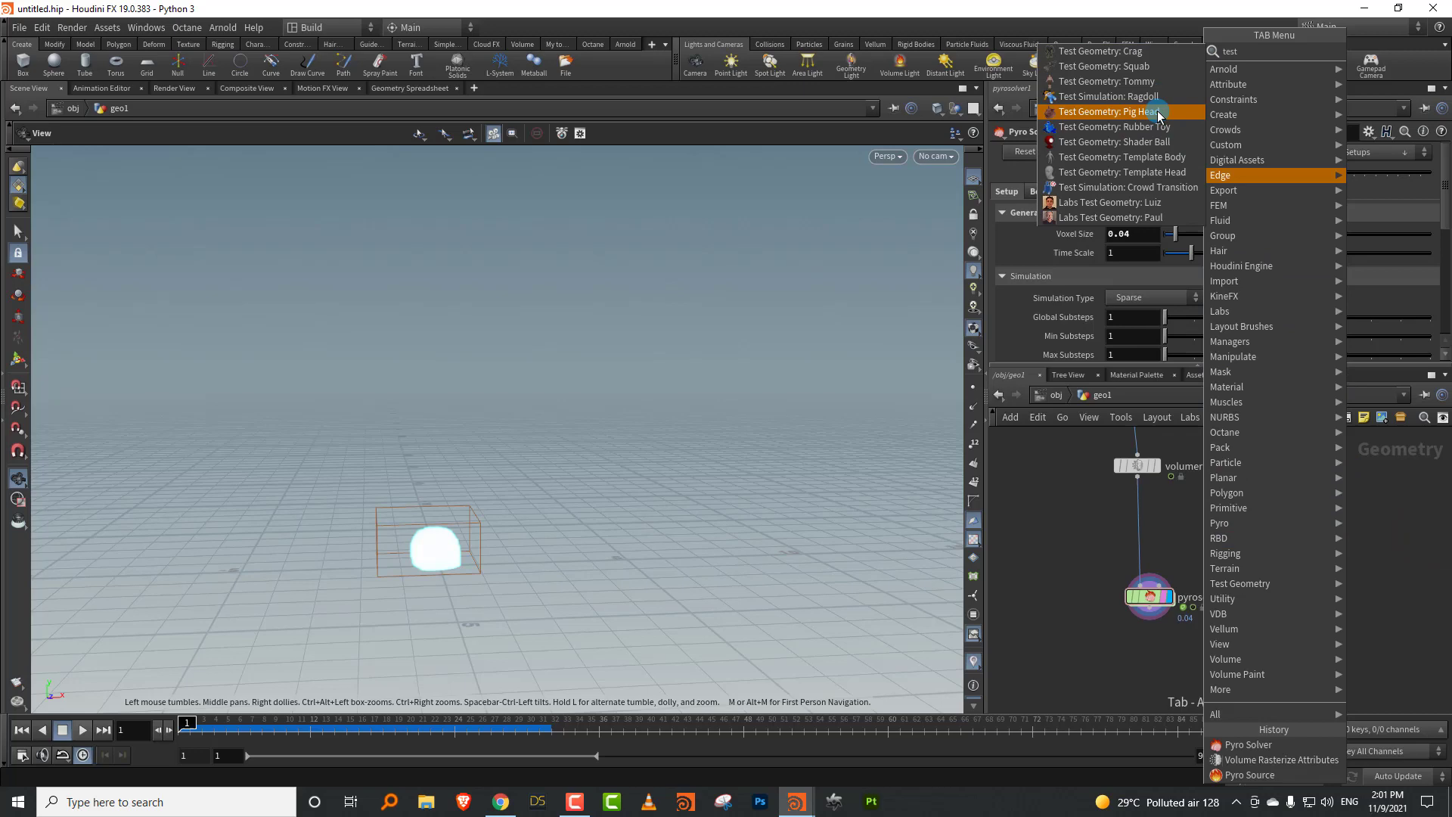
left_click(1162, 130)
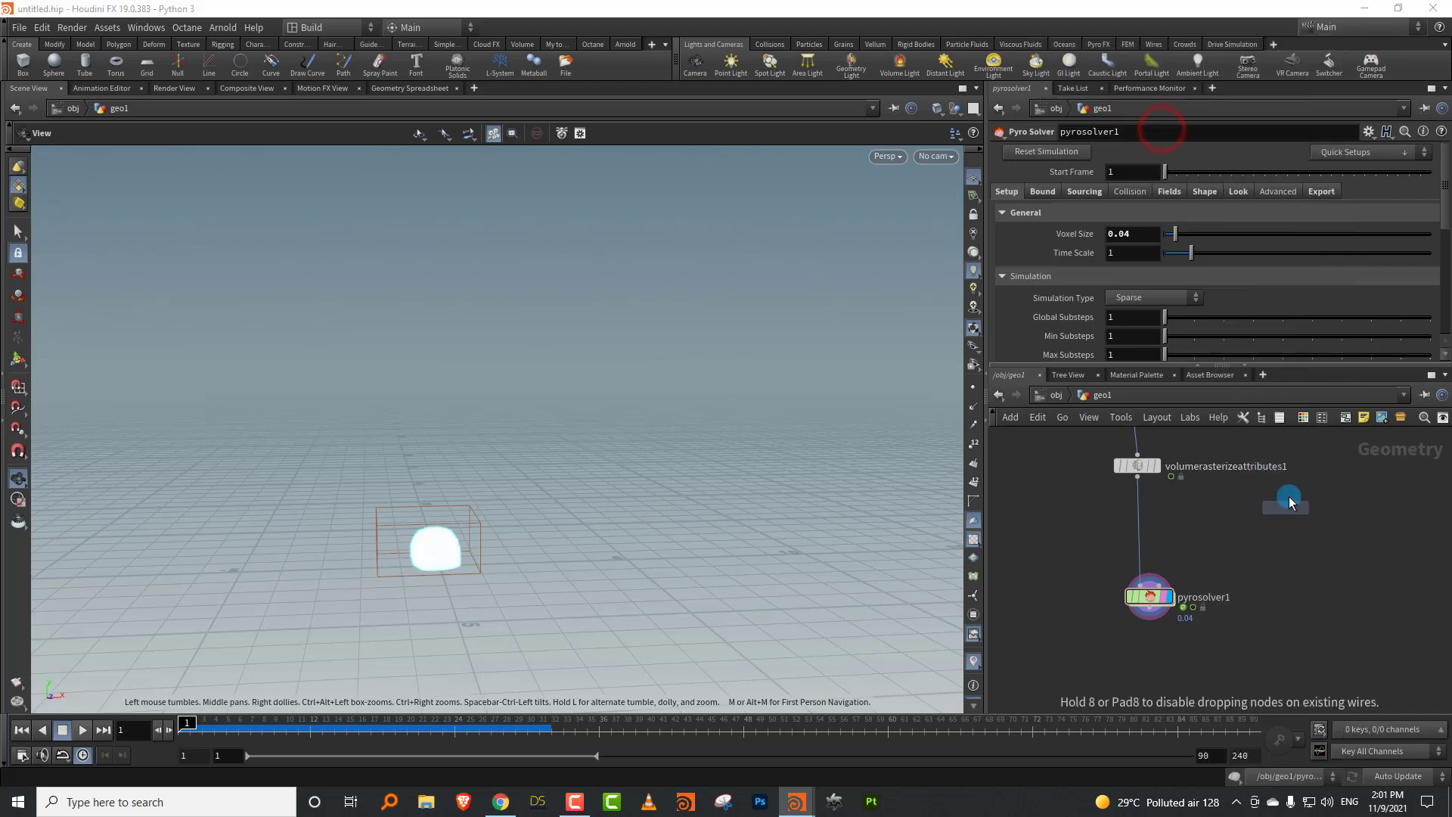
left_click(1289, 496)
Step: Add a Collision Source below the toy and insert a Transform between them
key("Tab")
type("coll")
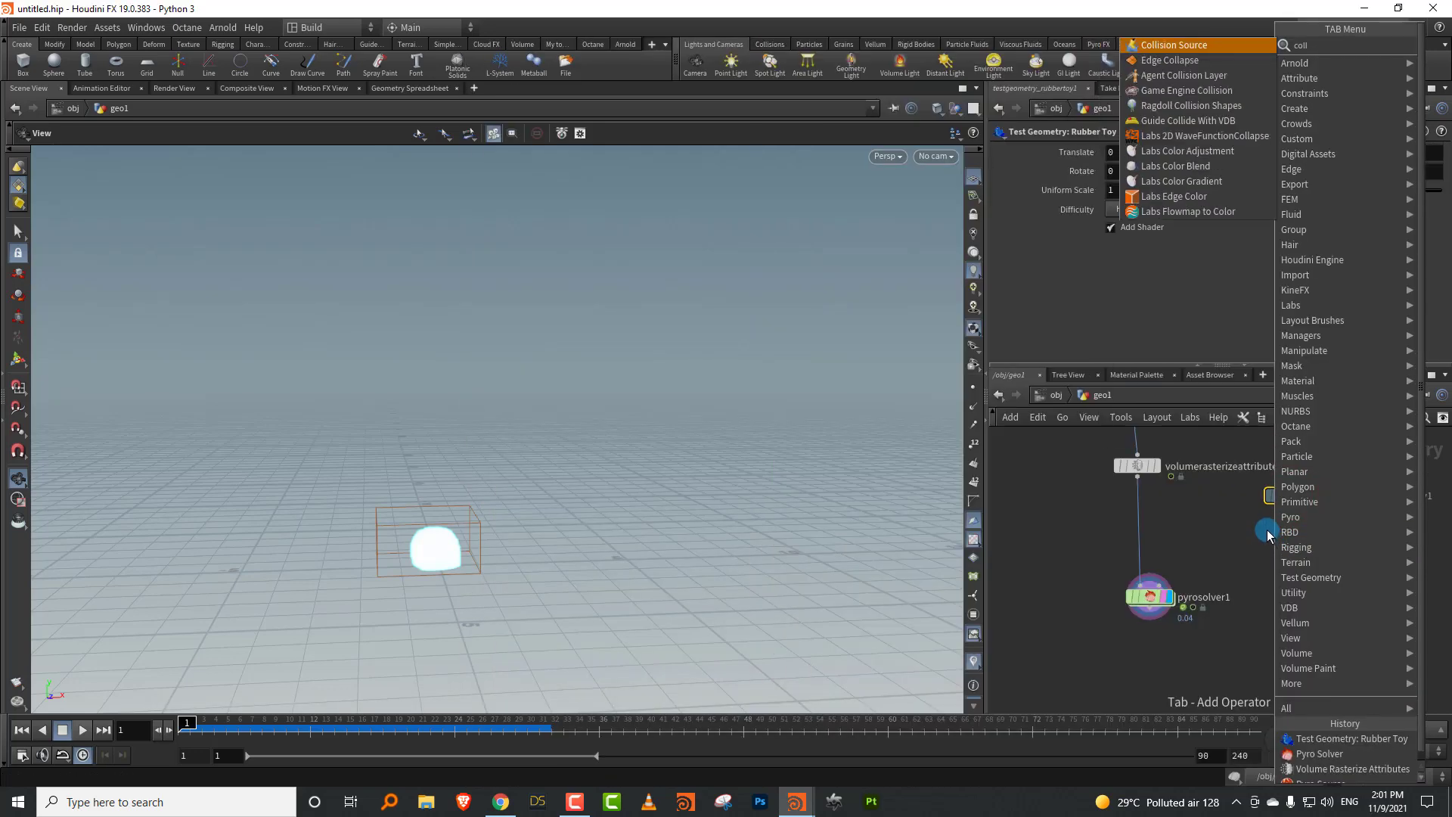
left_click(1180, 45)
left_click(1305, 561)
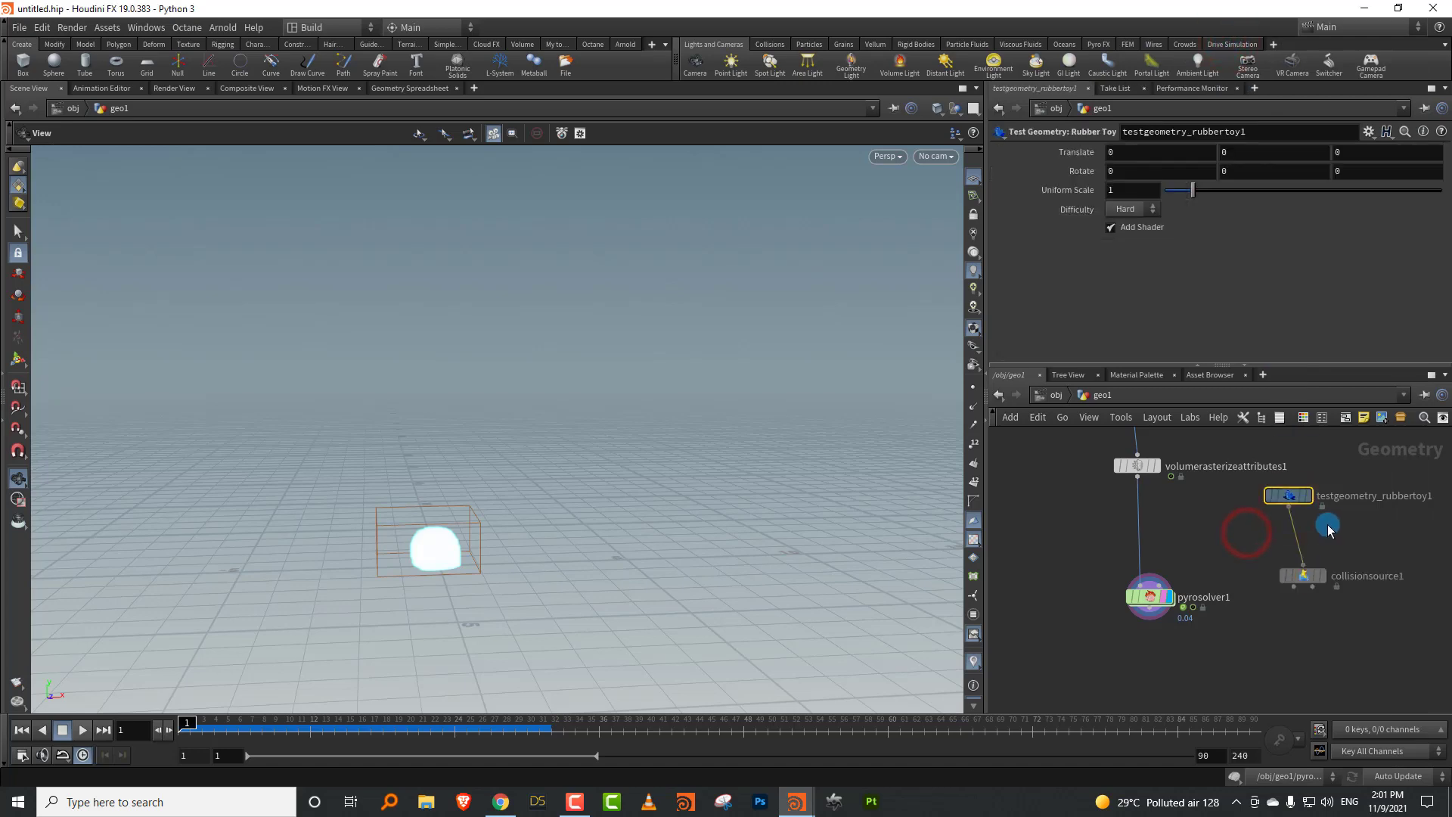
key("Tab")
type("tr")
left_click(944, 68)
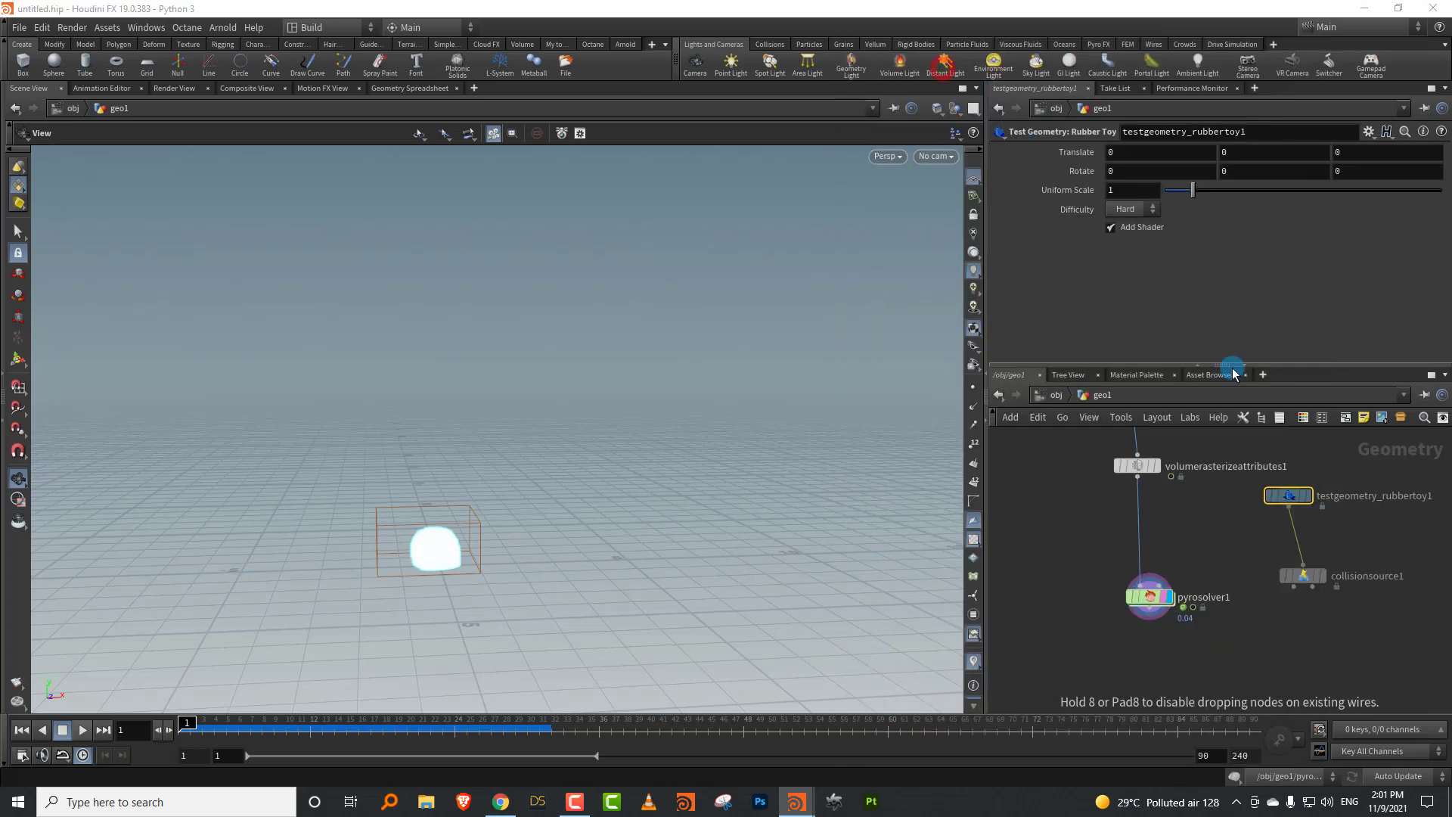
left_click(1294, 541)
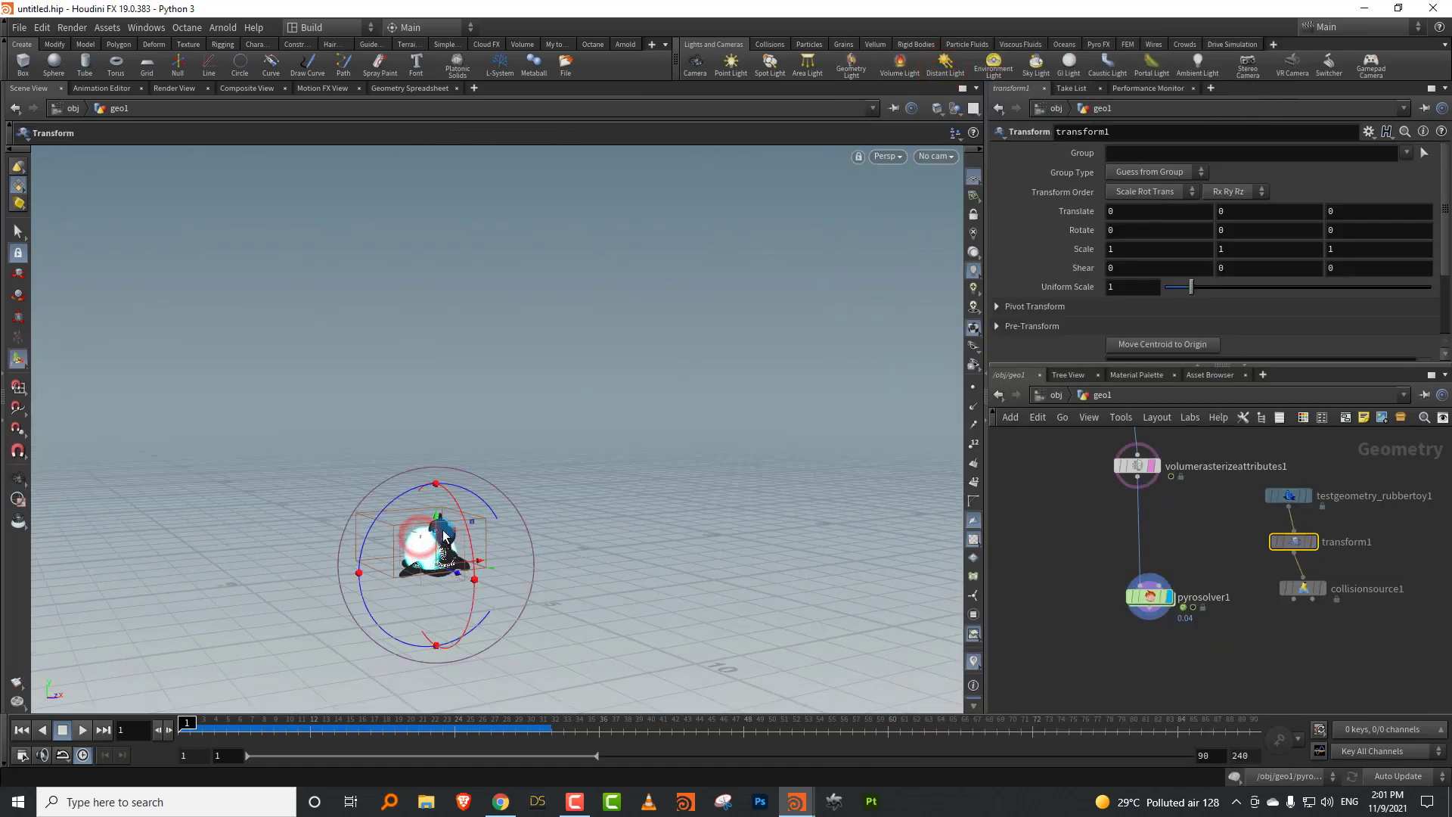
Step: Lift the toy to Y 2.54, wire collisionsource1 into pyrosolver1's collision input, and play
left_click_drag(438, 534, 440, 440)
left_click_drag(1151, 597, 1162, 658)
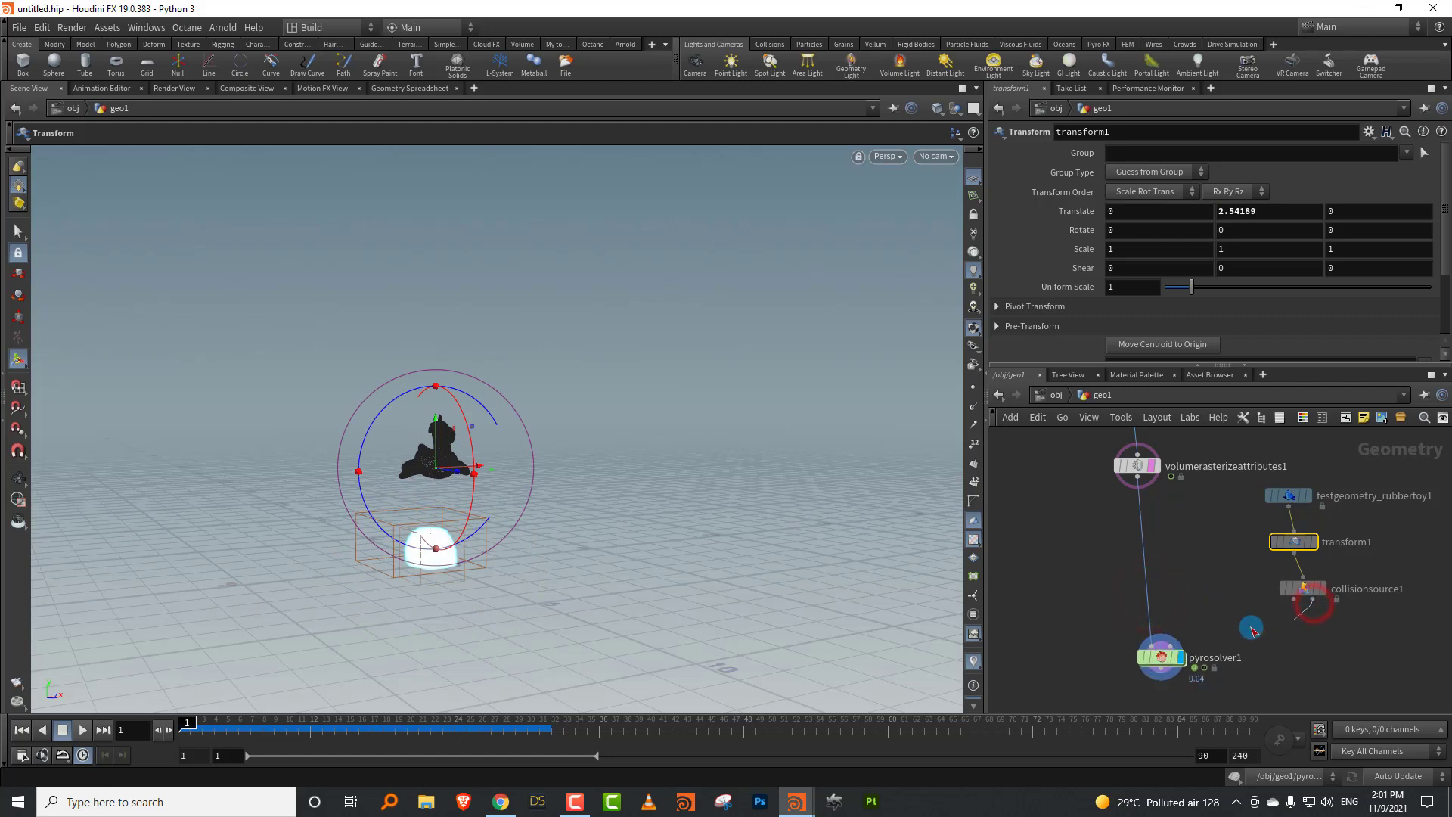
left_click_drag(1253, 630, 1189, 659)
left_click_drag(1099, 677, 1186, 652)
left_click_drag(507, 507, 420, 540, "alt")
left_click(82, 730)
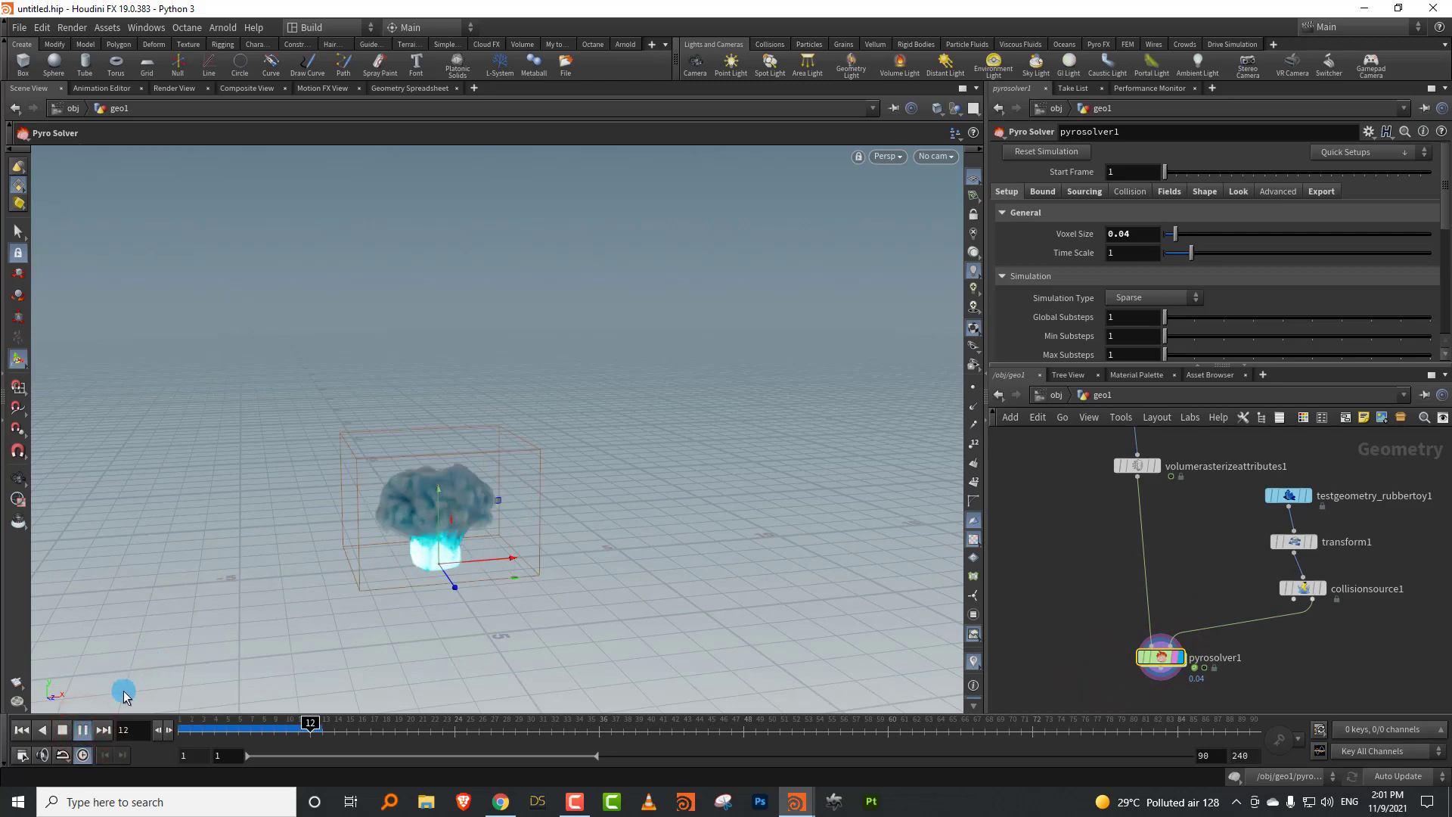
Step: Scale the rubber toy uniformly by 2.17 in transform1 and replay the plume from frame 1
left_click(83, 730)
left_click_drag(562, 417, 532, 406, "alt")
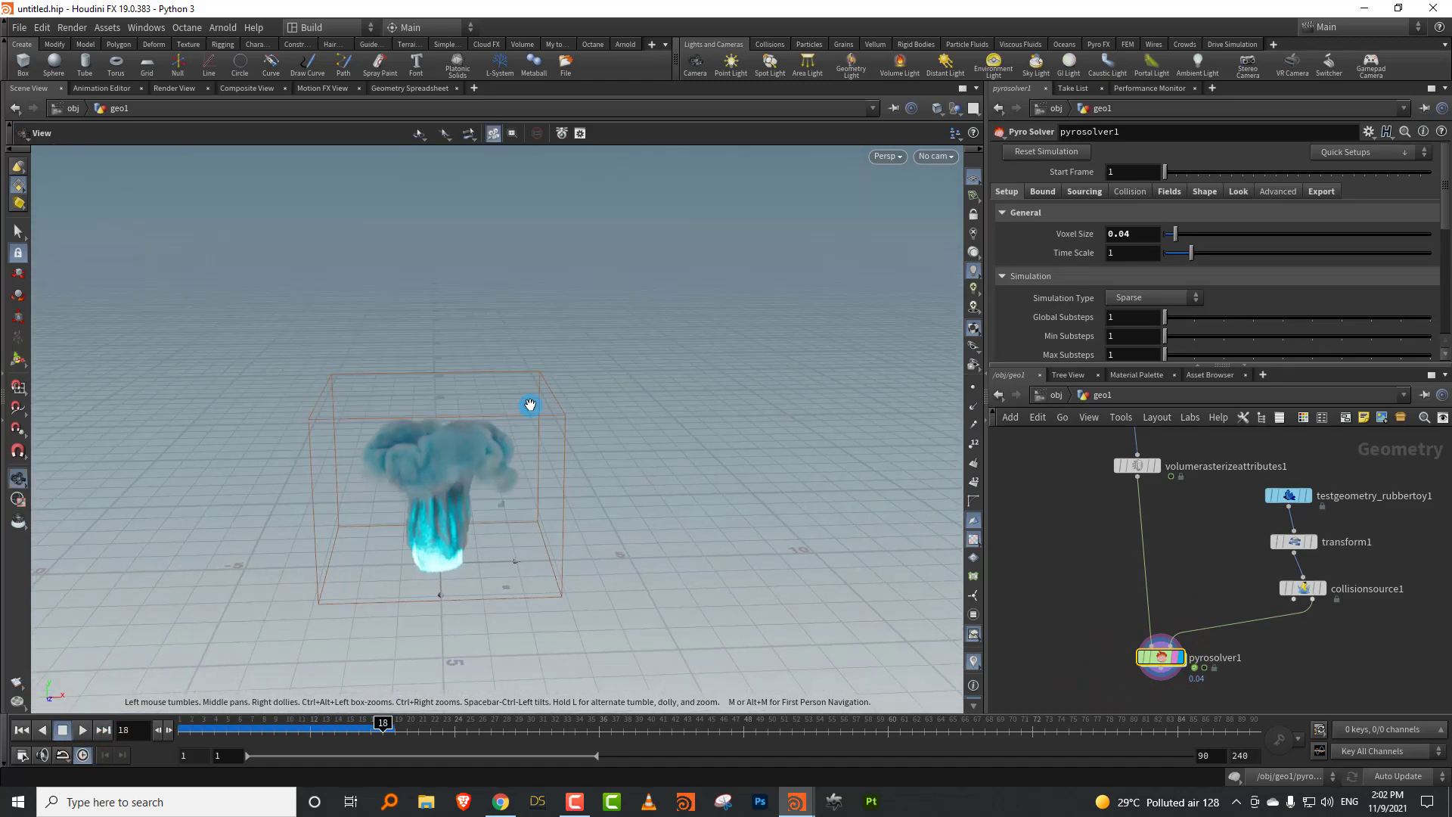
left_click_drag(1227, 530, 1286, 562)
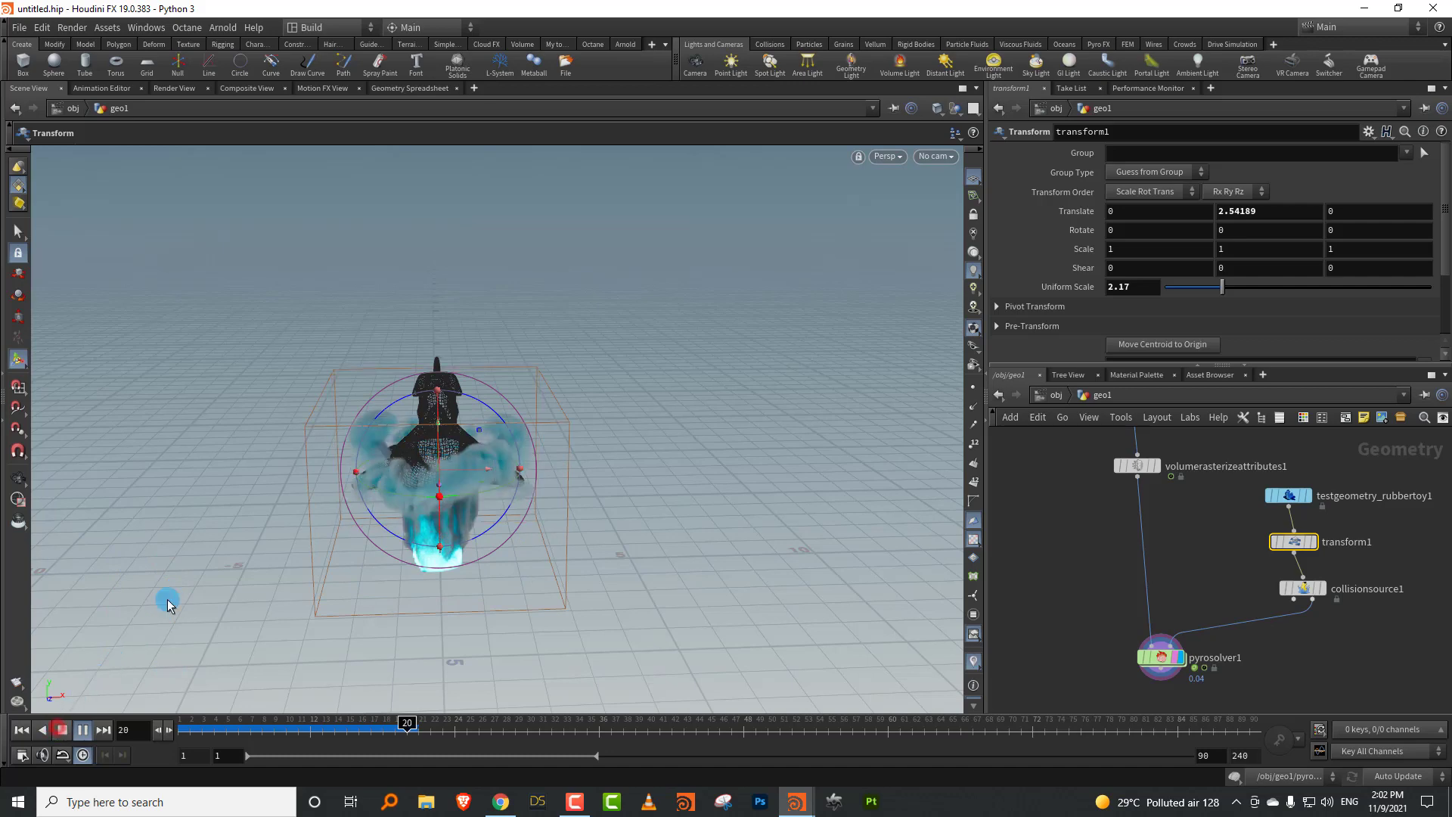
key("Escape")
left_click_drag(589, 421, 746, 415)
left_click_drag(1094, 617, 1198, 695)
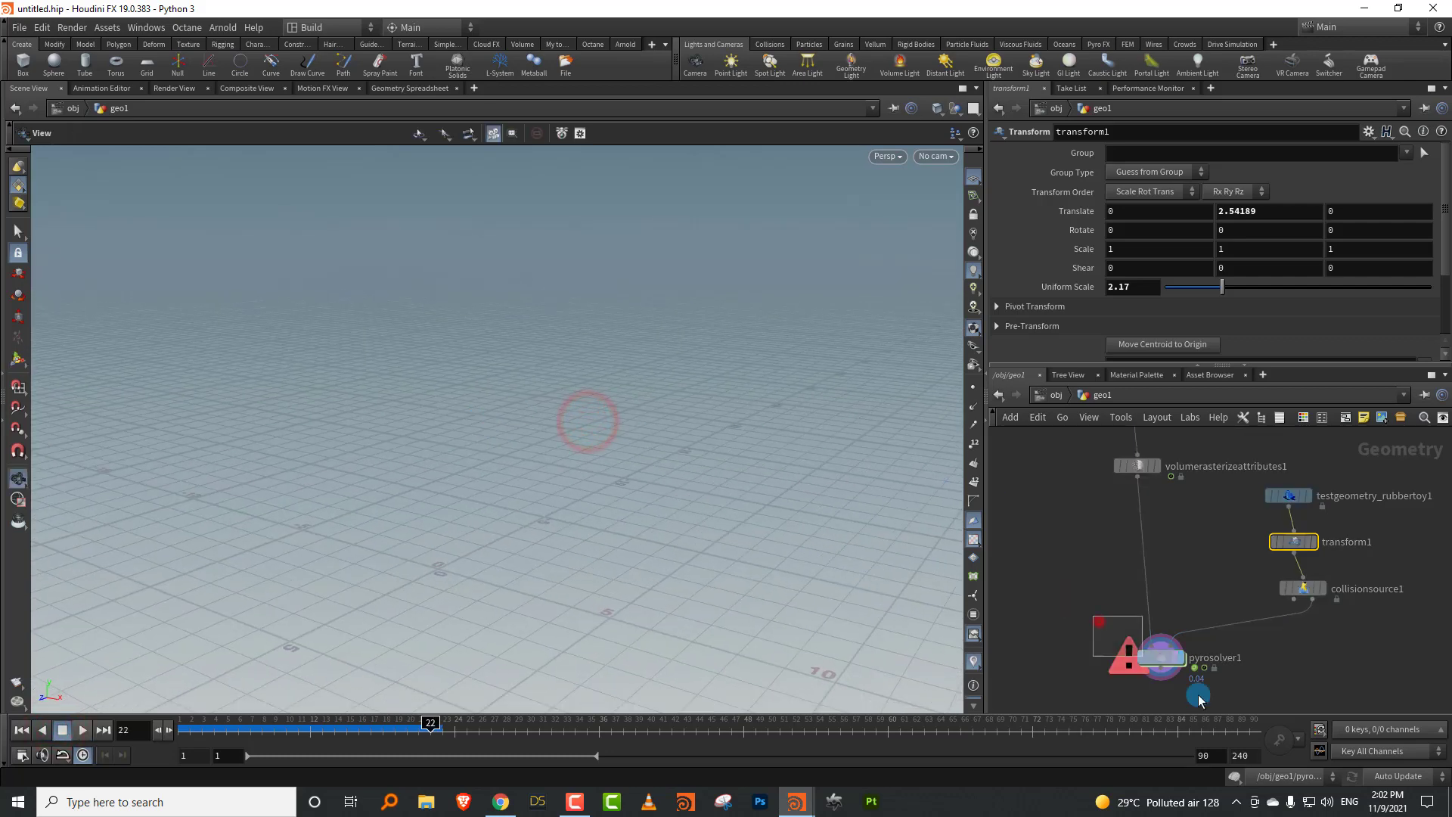
left_click(1161, 656)
left_click_drag(534, 545, 500, 457)
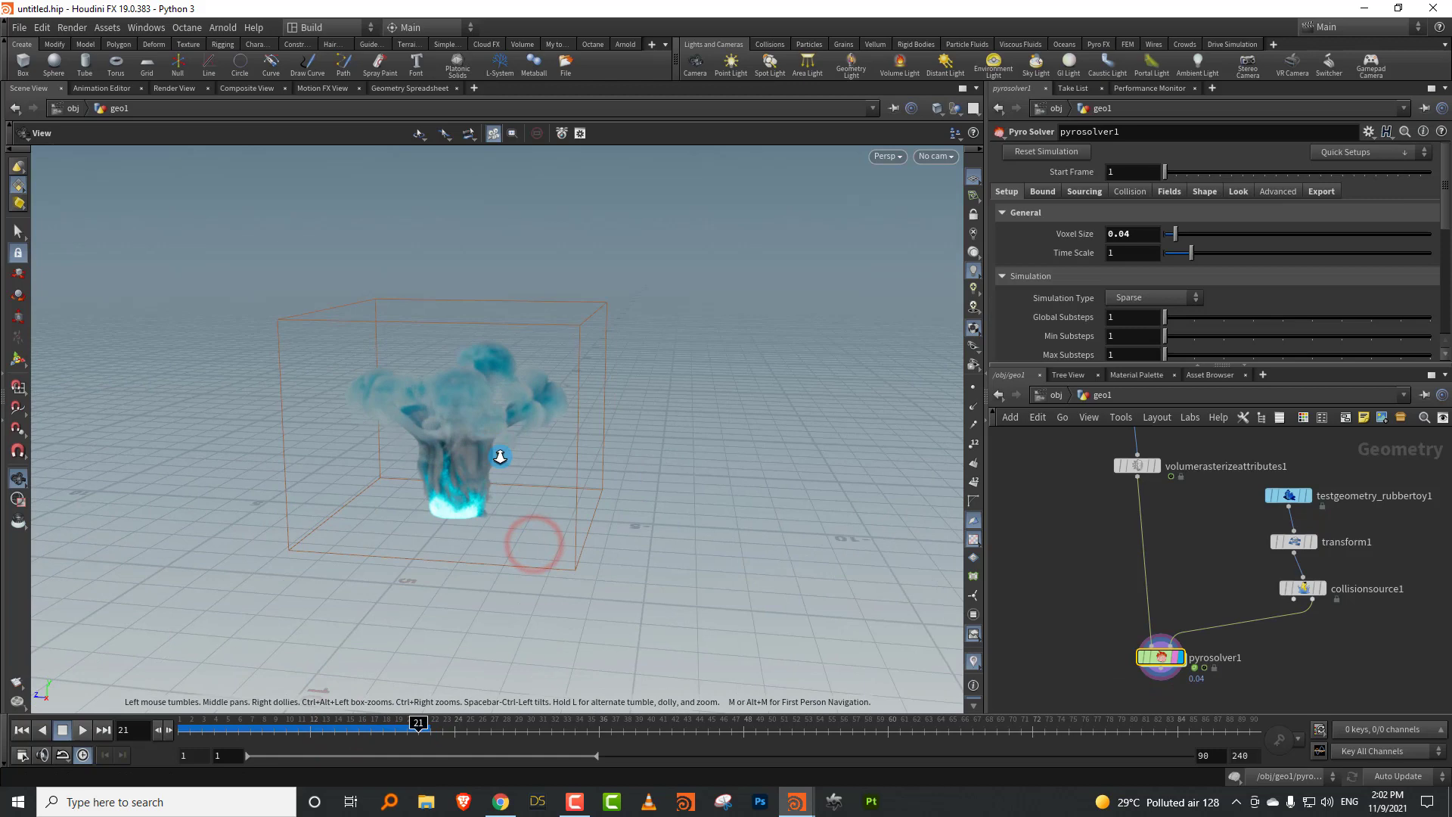
scroll(500, 457, "down", 4)
left_click_drag(242, 729, 182, 730)
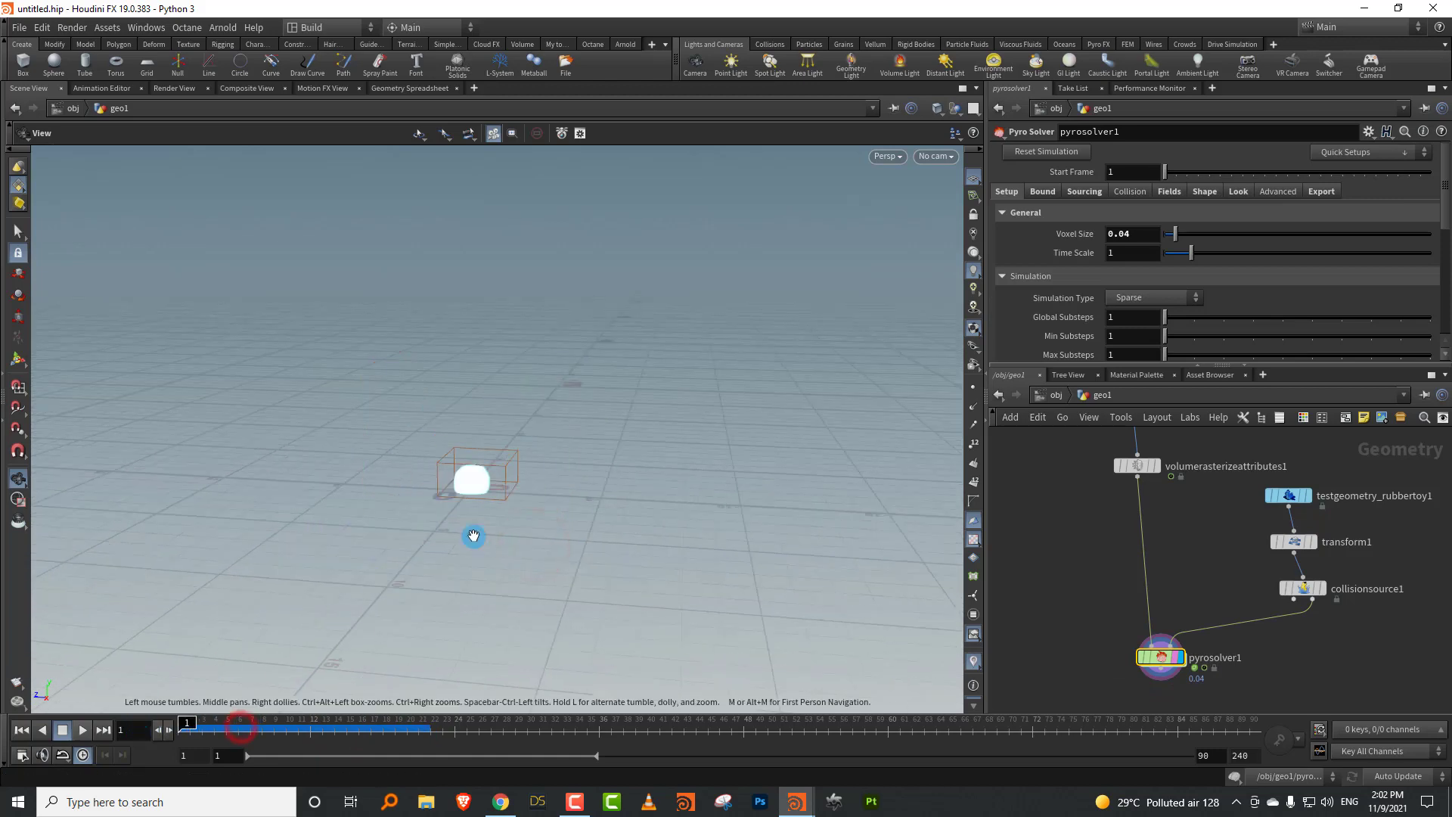
Step: Keyframe the rubber toy's transform at Translate X 5.63 on frame 1, with keyframe auto-commit enabled
left_click(1311, 543)
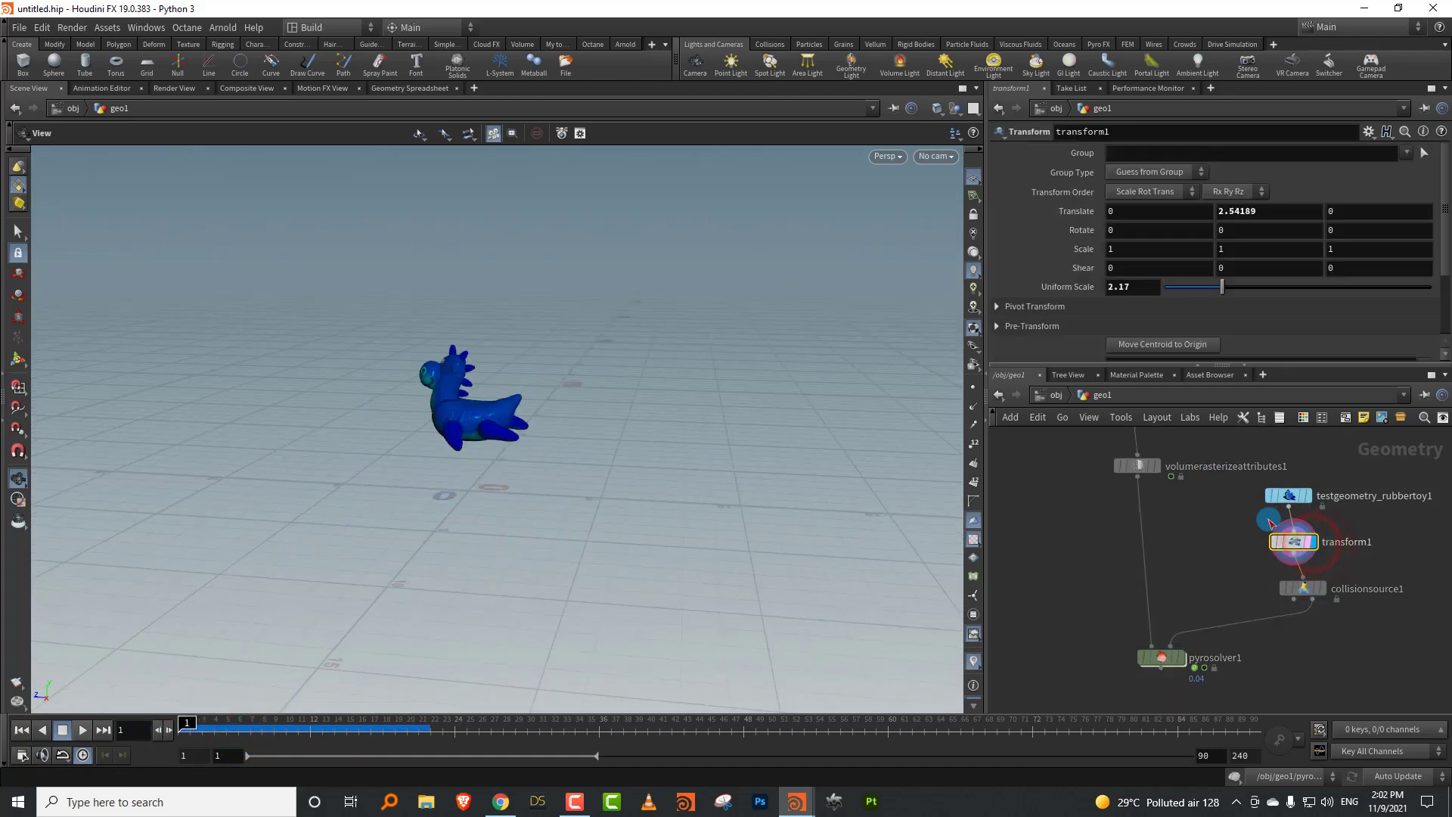
left_click(1152, 467)
mouse_move(532, 454)
left_mouse_down()
mouse_move(738, 459)
mouse_move(571, 477)
mouse_move(600, 416)
left_mouse_up()
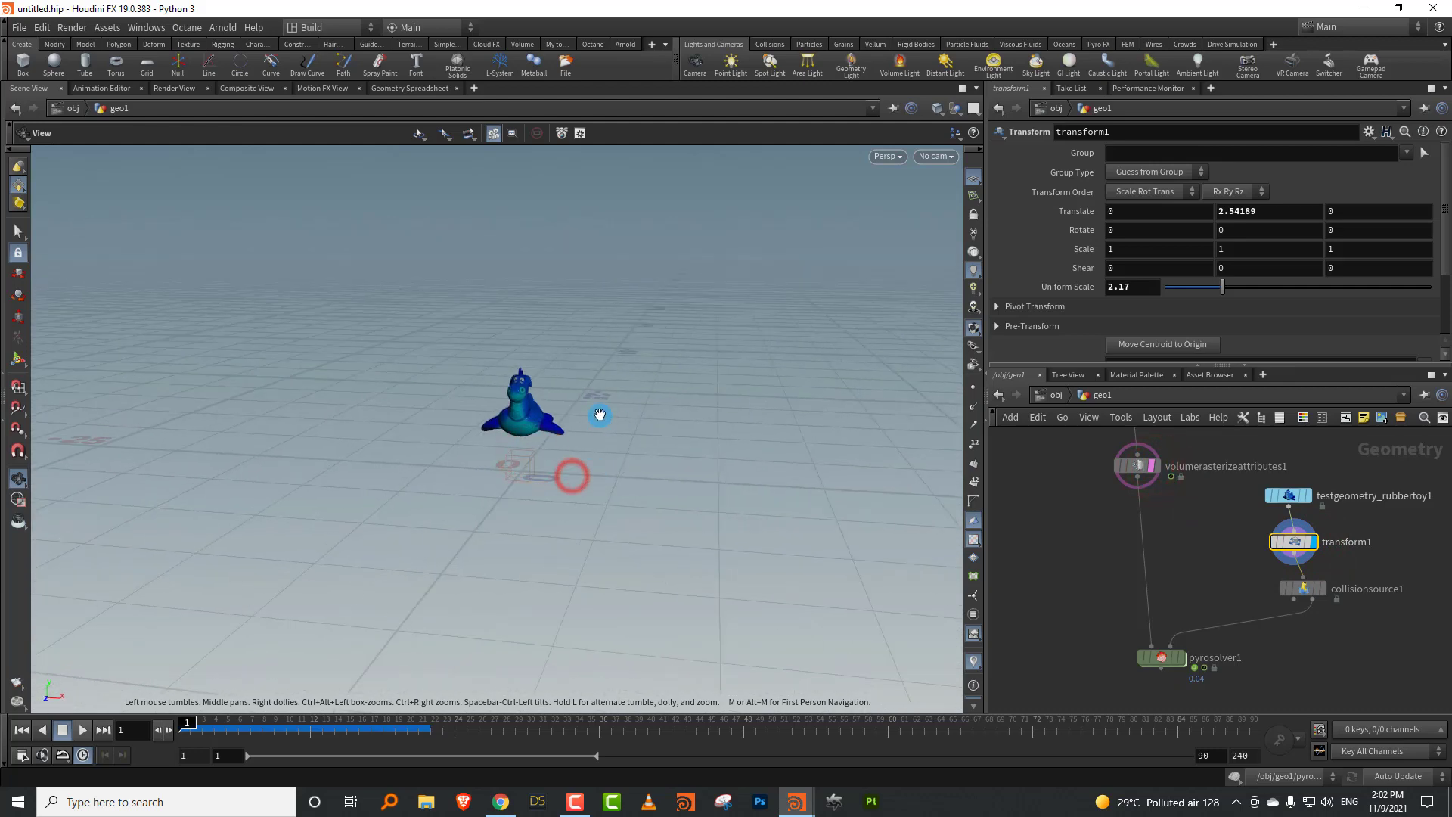
left_click(1087, 213, "alt")
left_click(1298, 746)
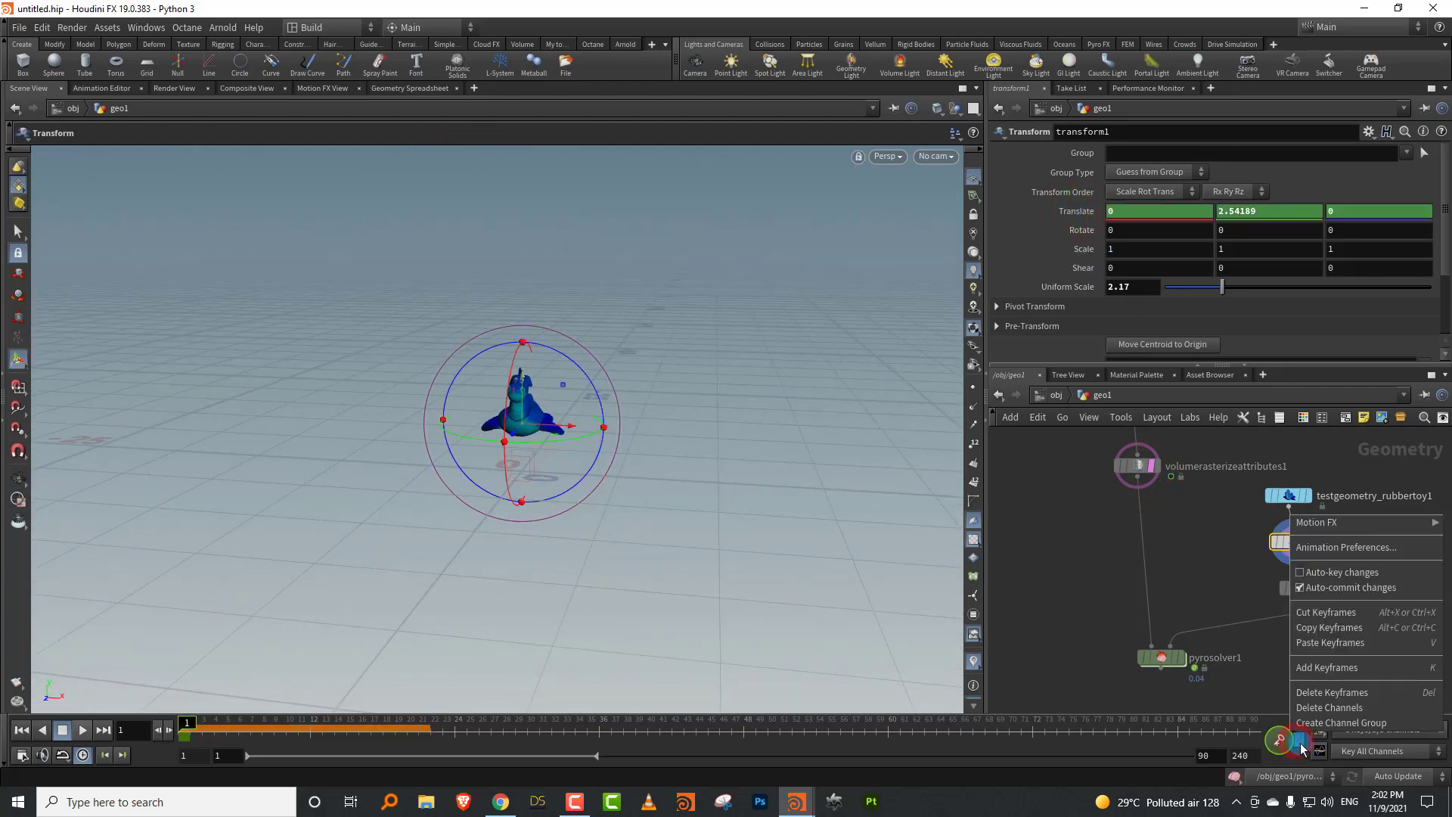
left_click(1316, 590)
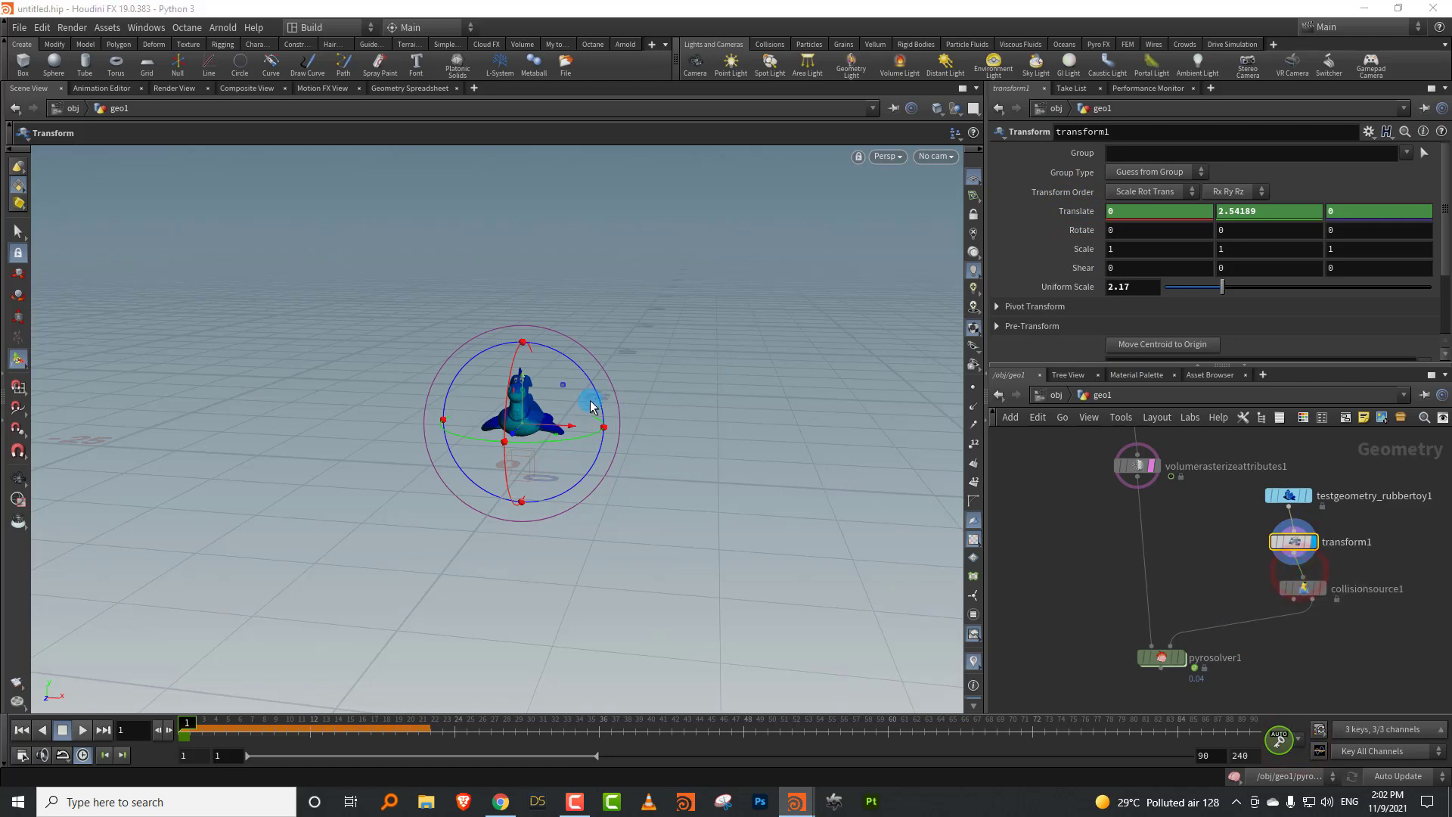
Step: Key the toy at X -1.14 on frame 36, then display the pyro solver
left_click_drag(570, 431, 680, 435)
left_click_drag(386, 737, 613, 728)
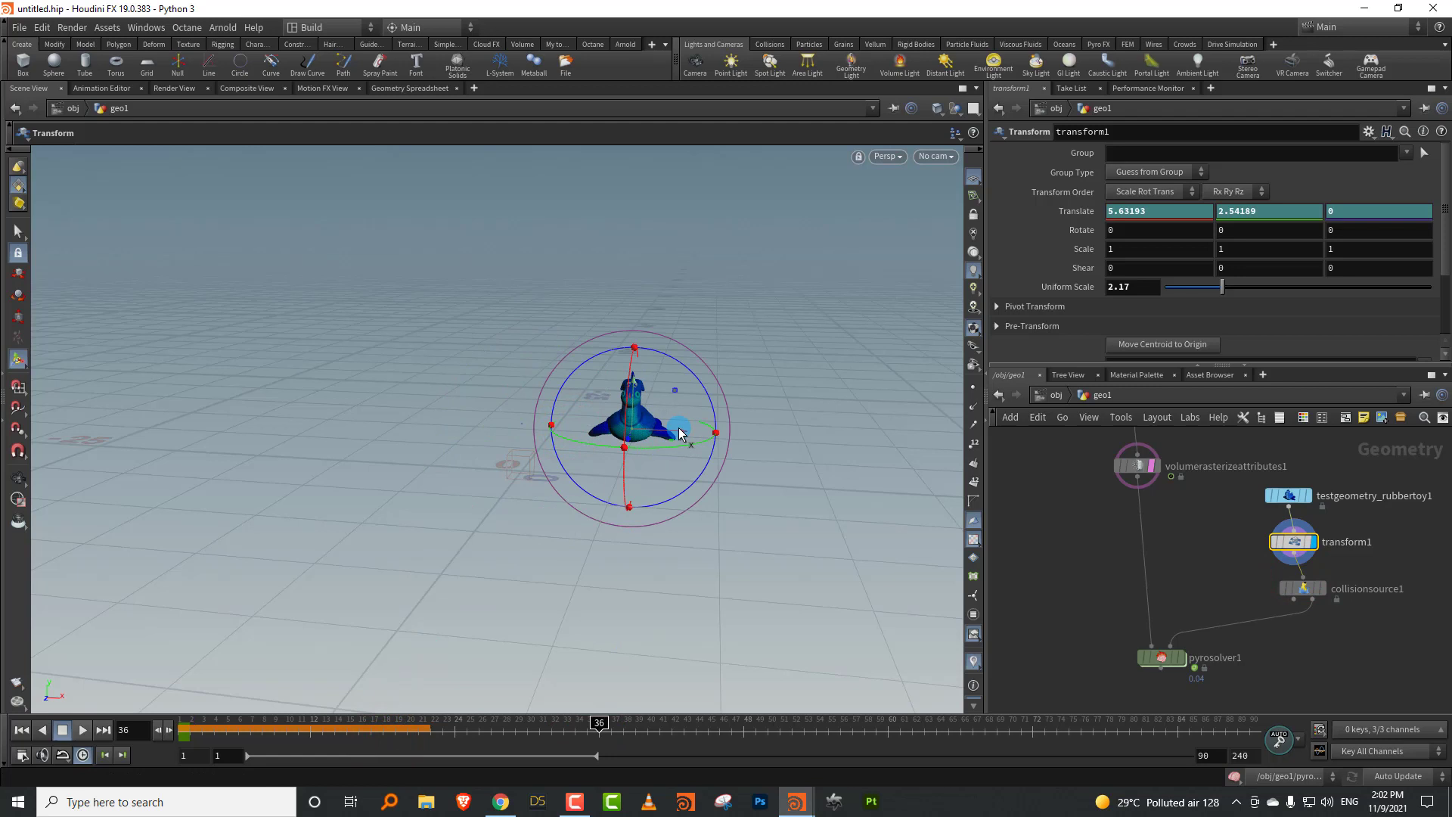
left_click_drag(680, 435, 544, 432)
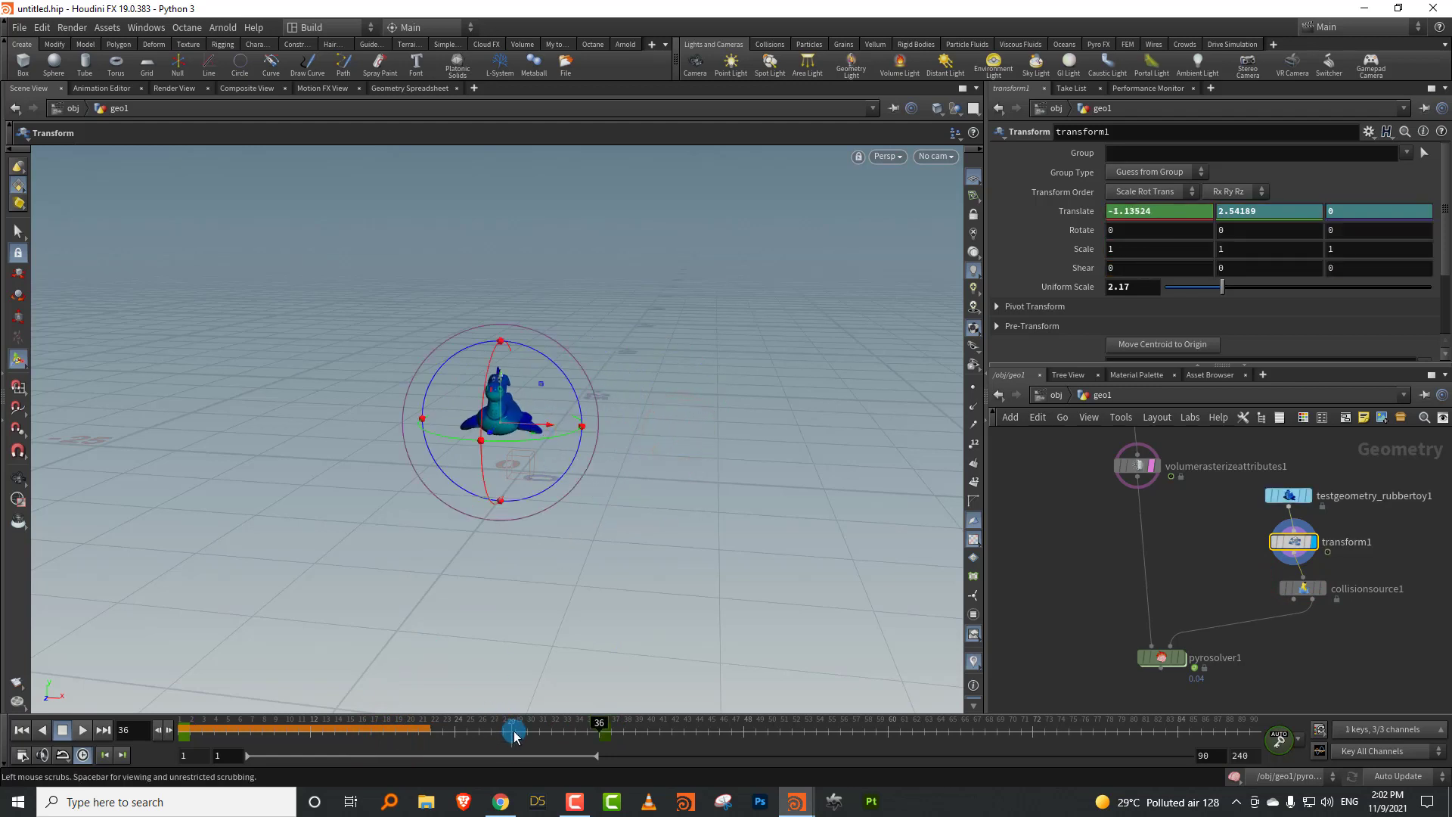
left_click_drag(513, 734, 184, 723)
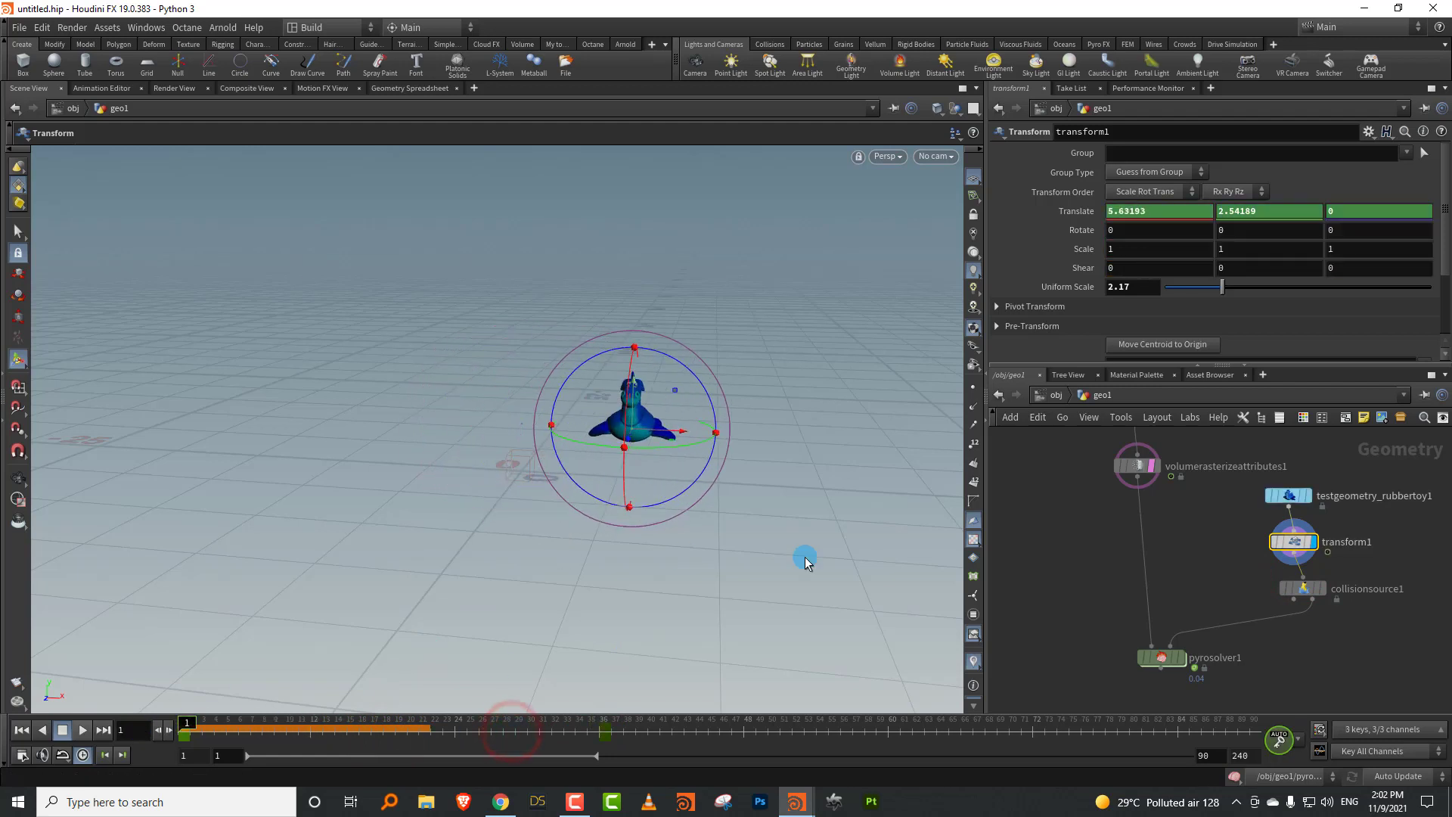
left_click(1172, 658)
Step: Enable Limit Collision Range (Static Frame 1) on pyrosolver1 and replay the fire against the toy
left_click(1137, 195)
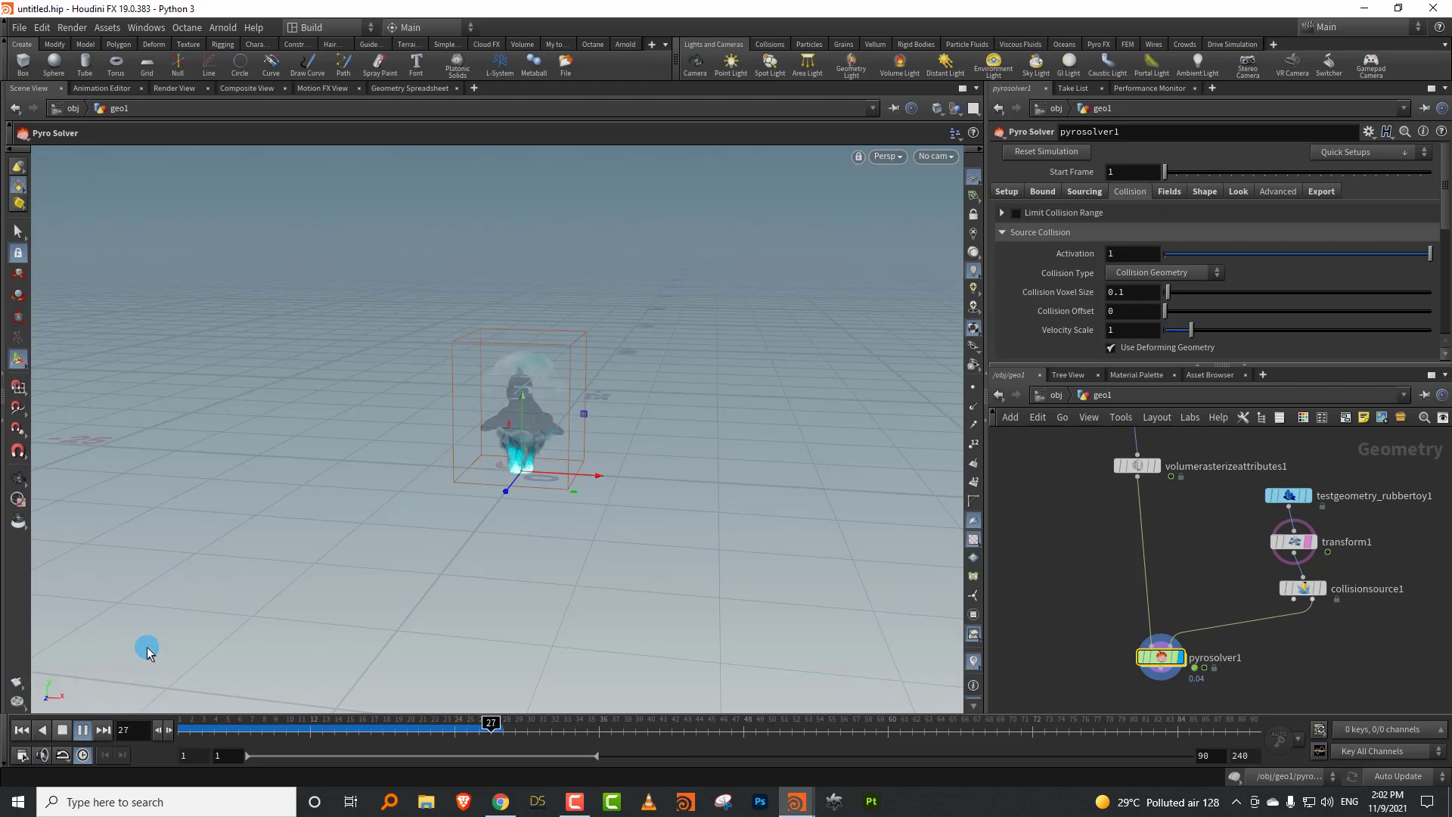
left_click(63, 726)
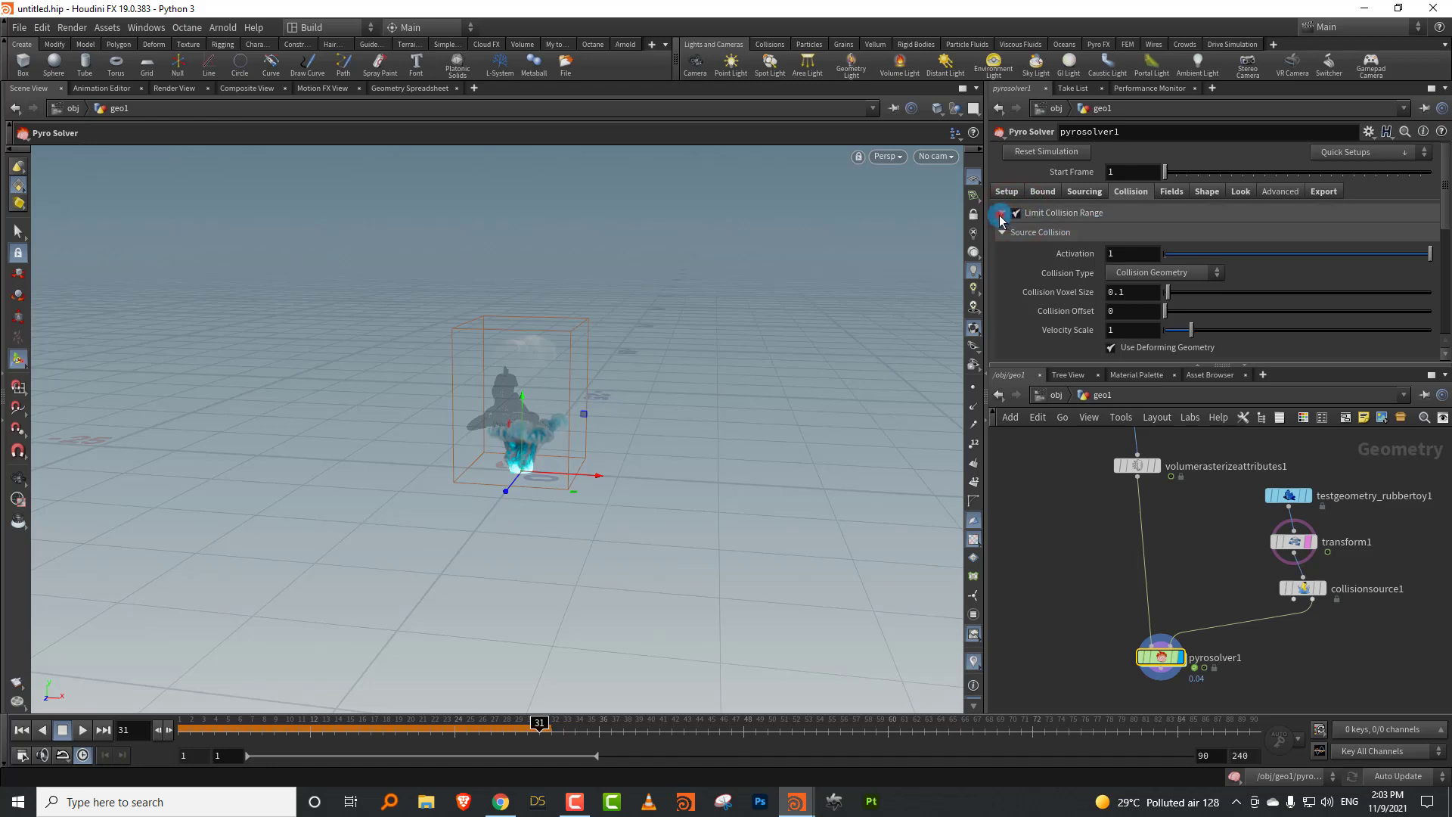
left_click(1003, 213)
left_click(198, 728)
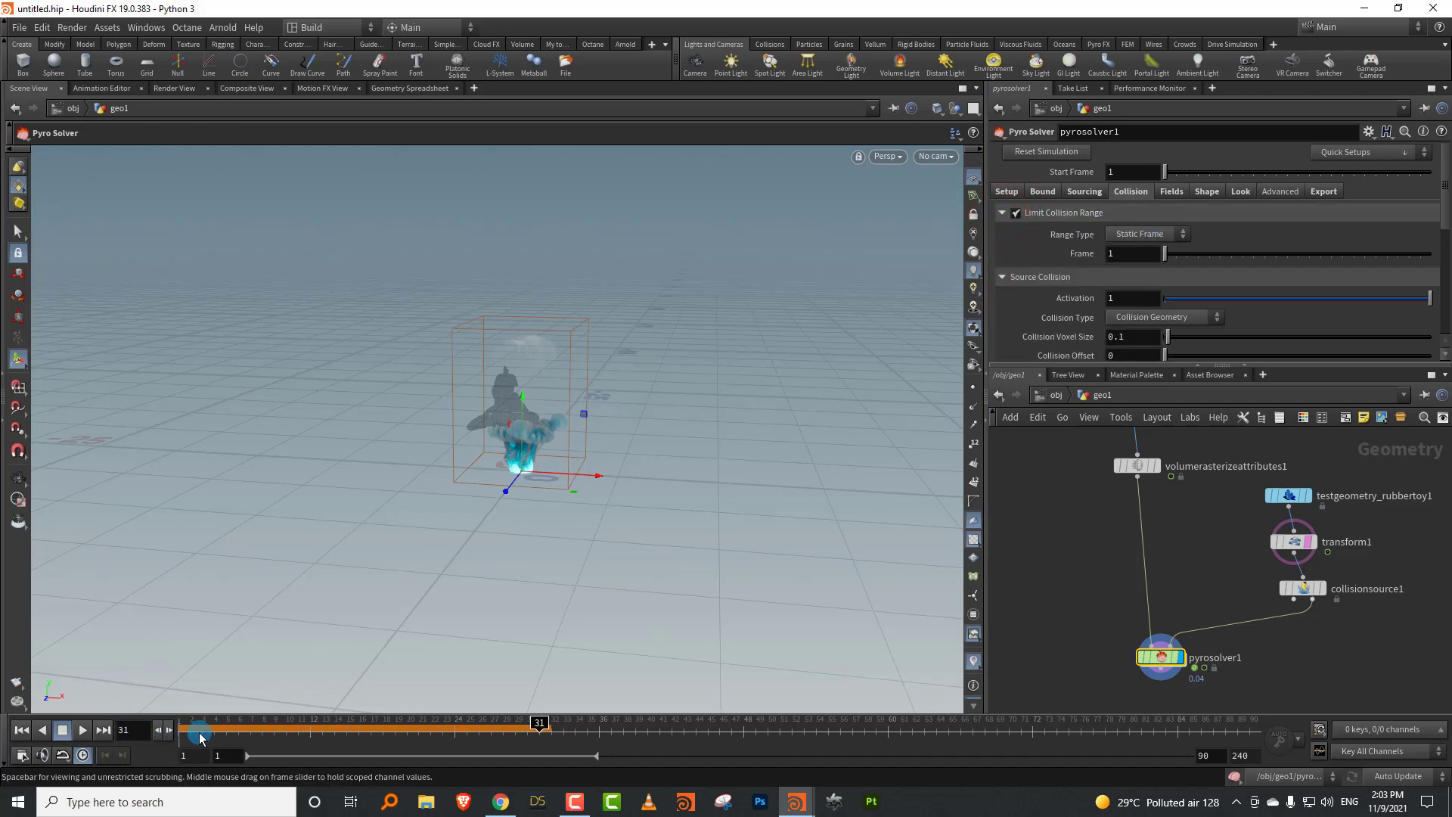
left_click(82, 727)
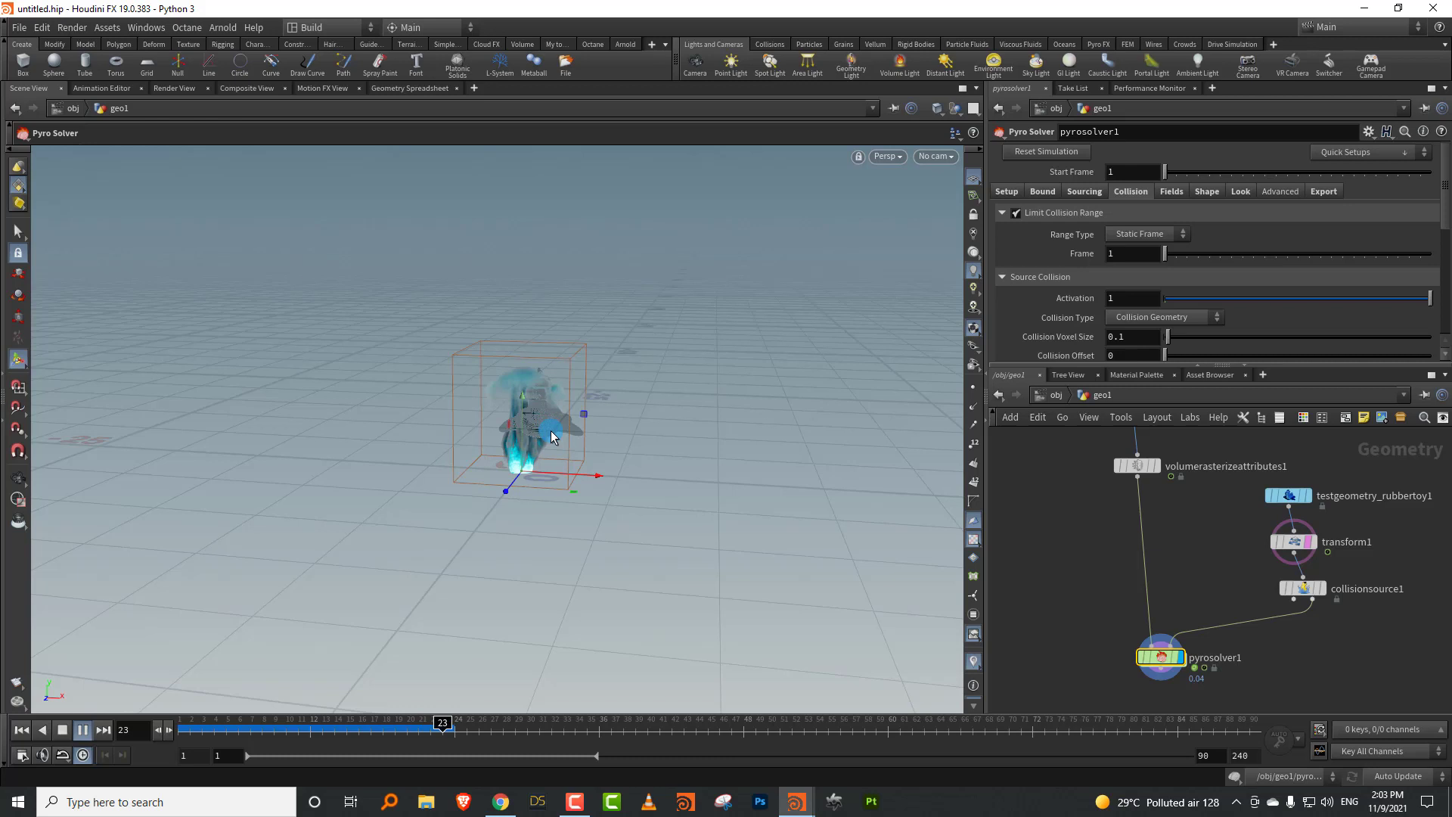
left_click(59, 732)
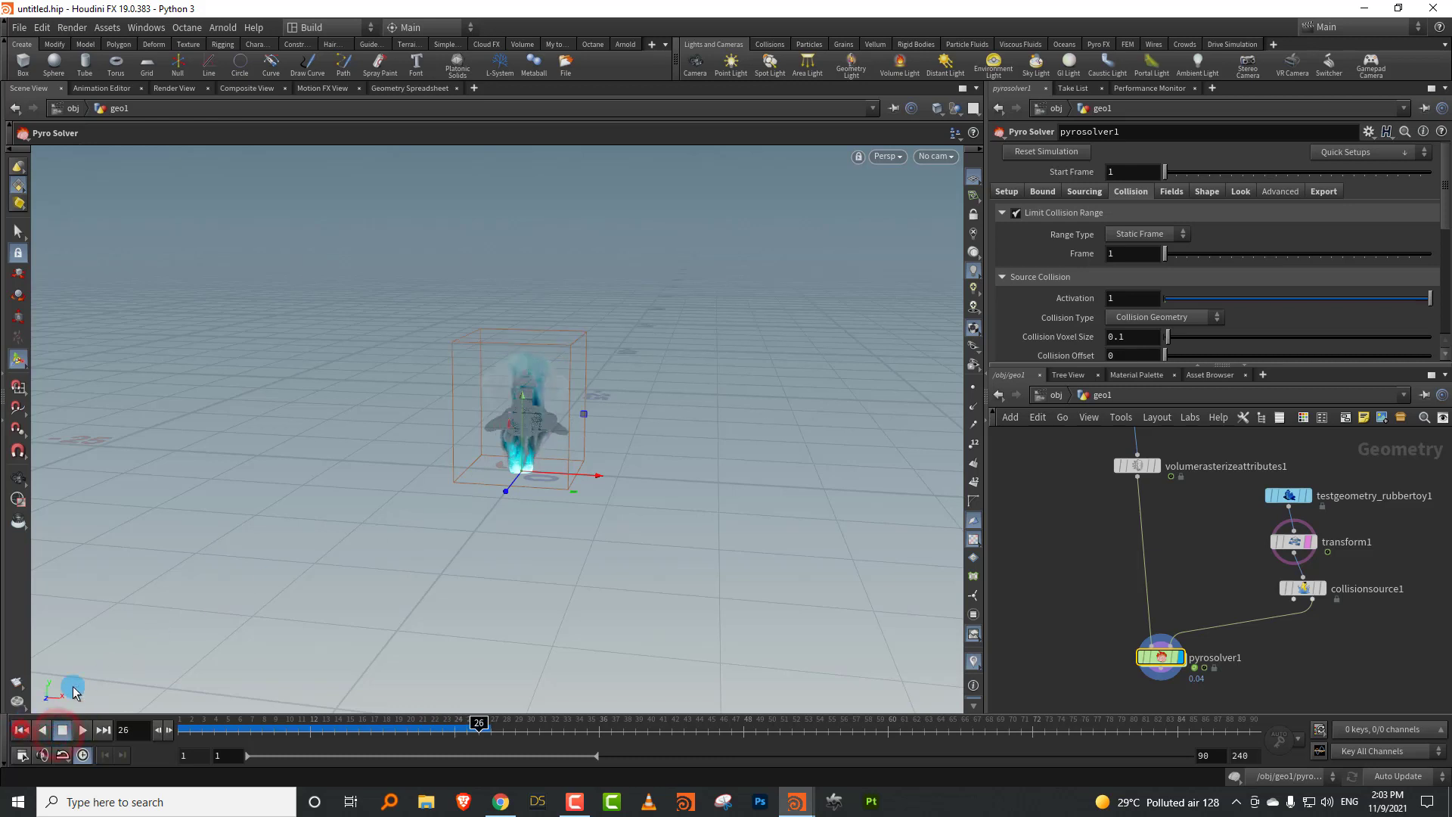
left_click(21, 730)
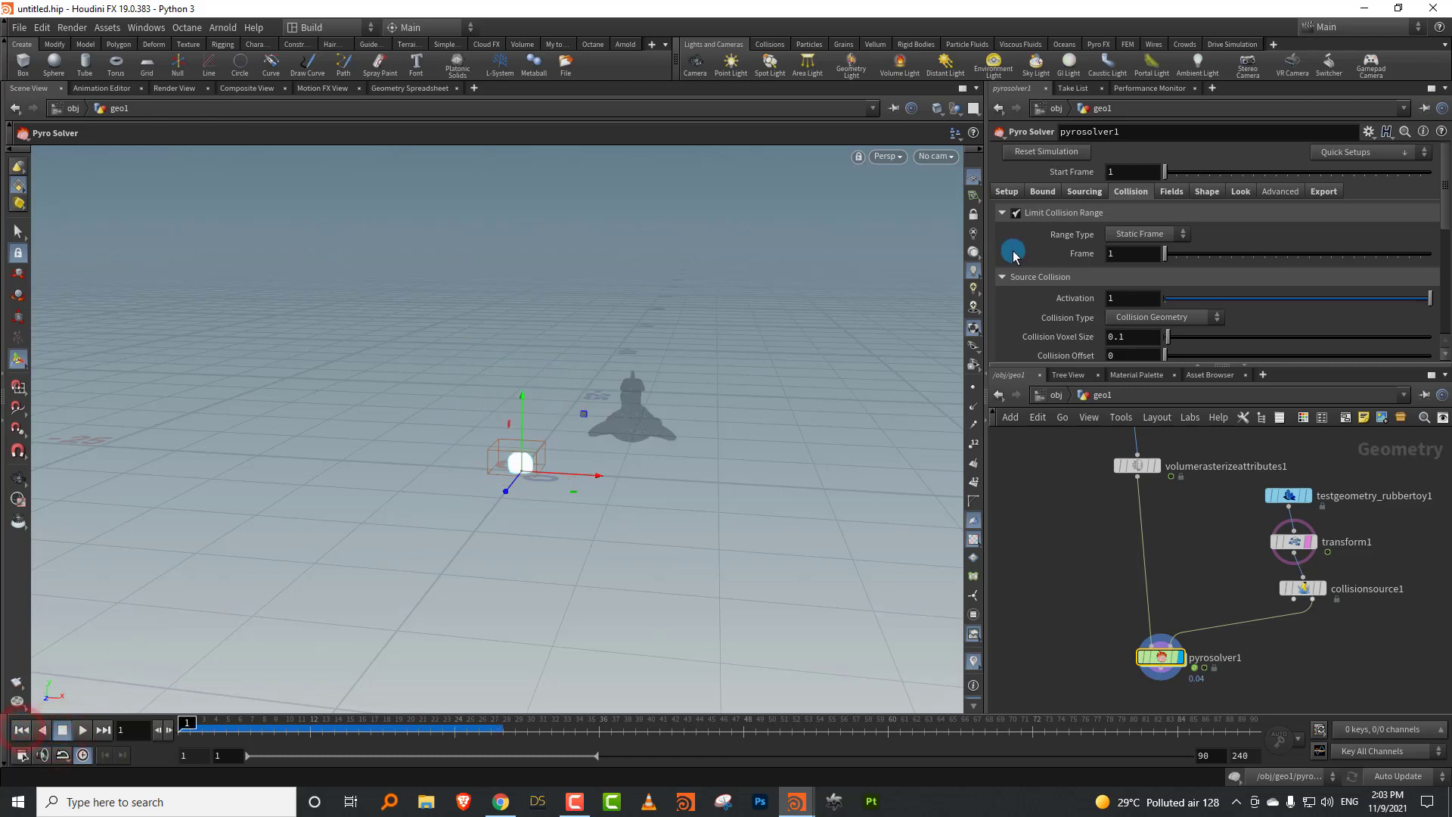
Step: Set the collision Range Type to Frame Range with an end frame of 50
left_click(1167, 236)
left_click(1153, 265)
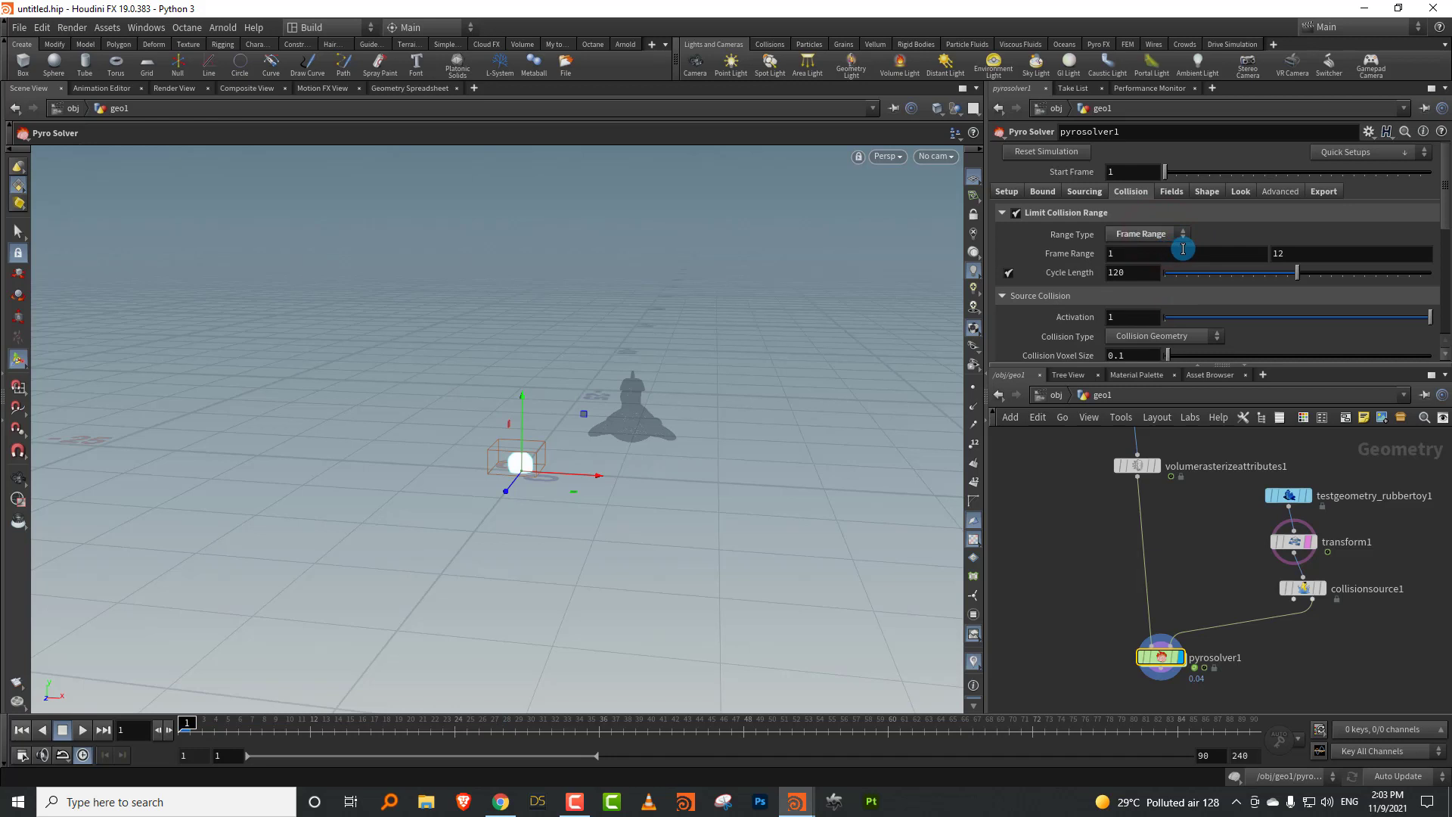
left_click(1291, 254)
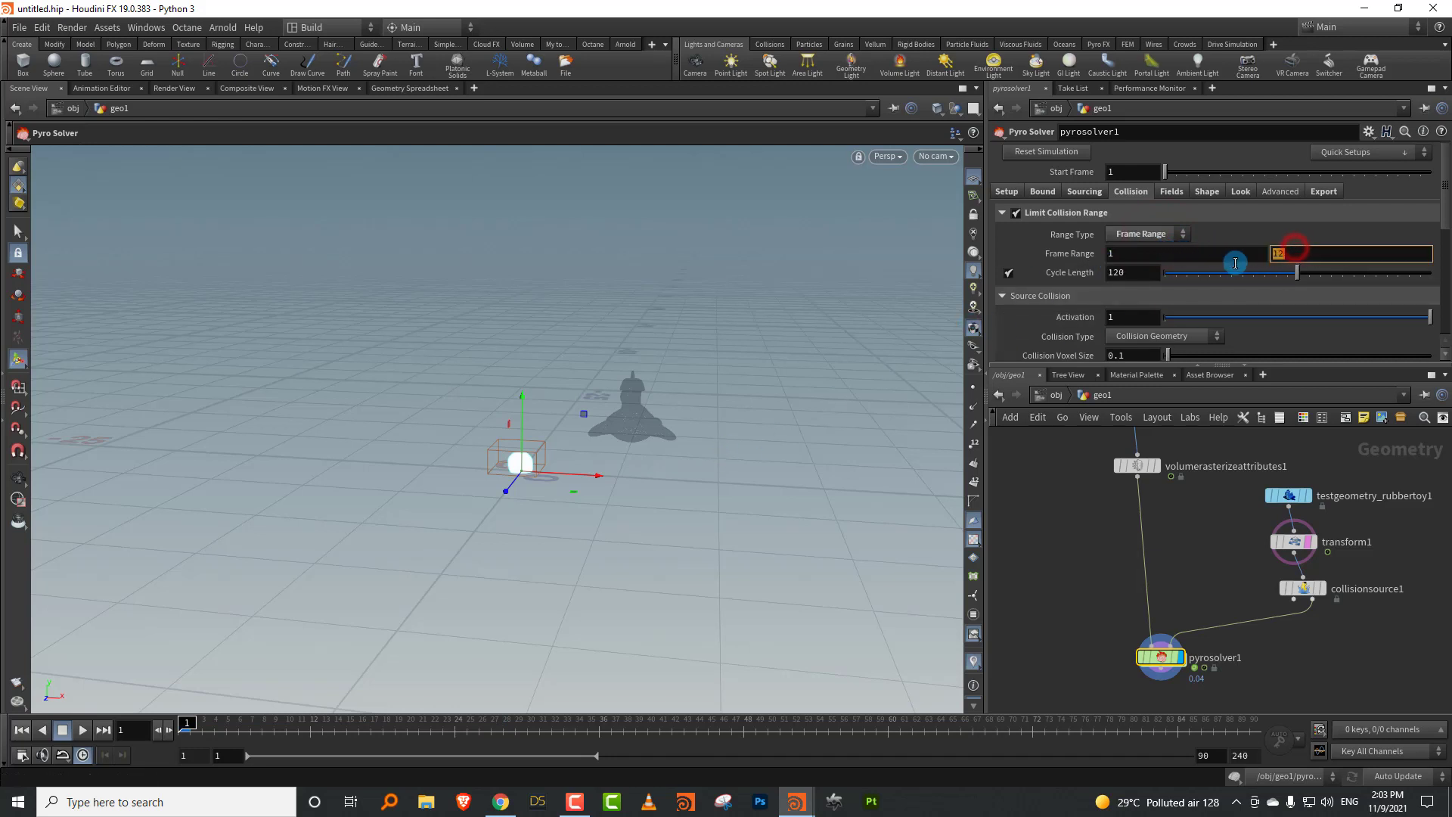
type("50")
key("Return")
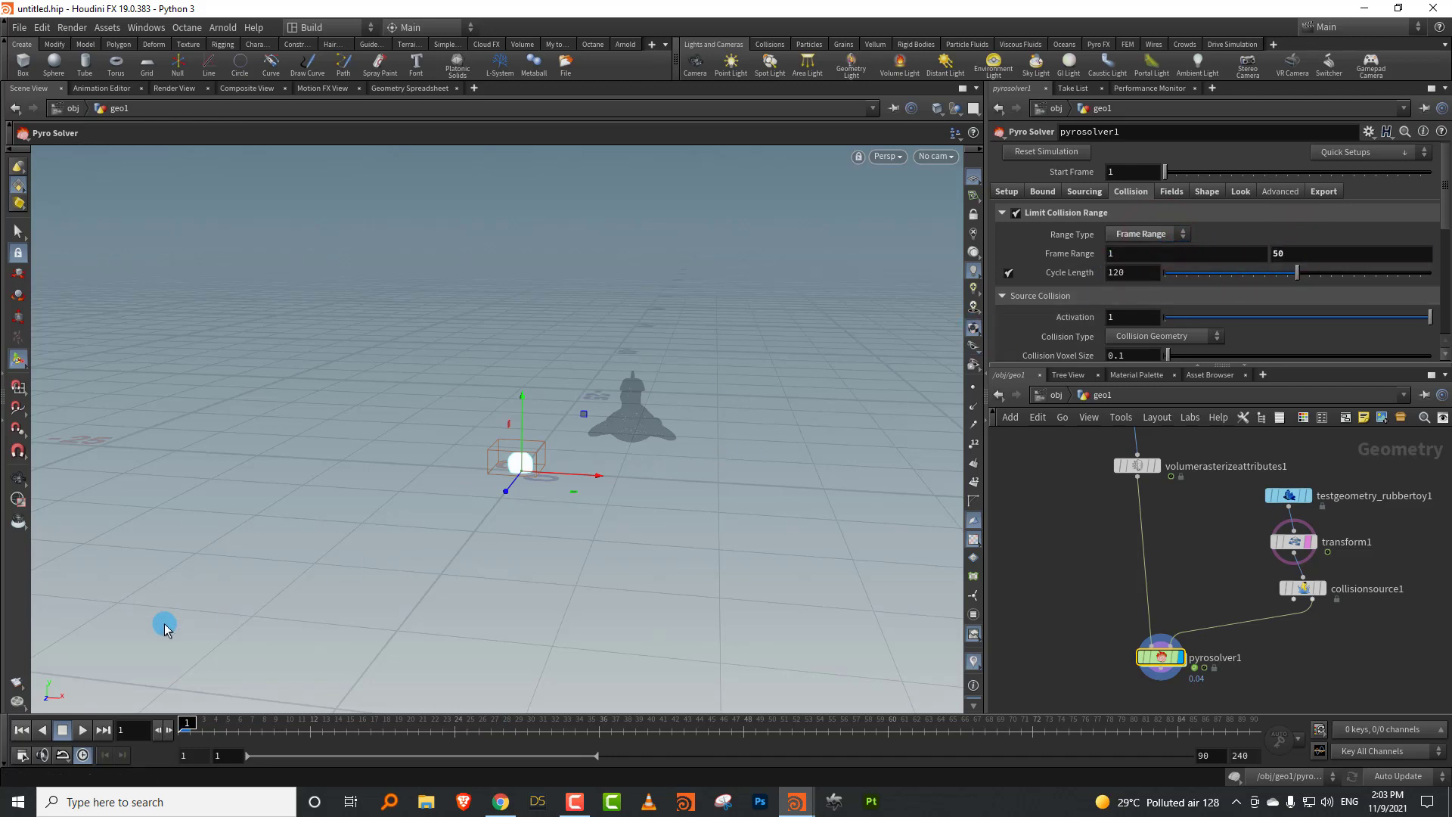
Step: Play and scrub the fire sim to about frame 50 to check the toy collision
key("Up")
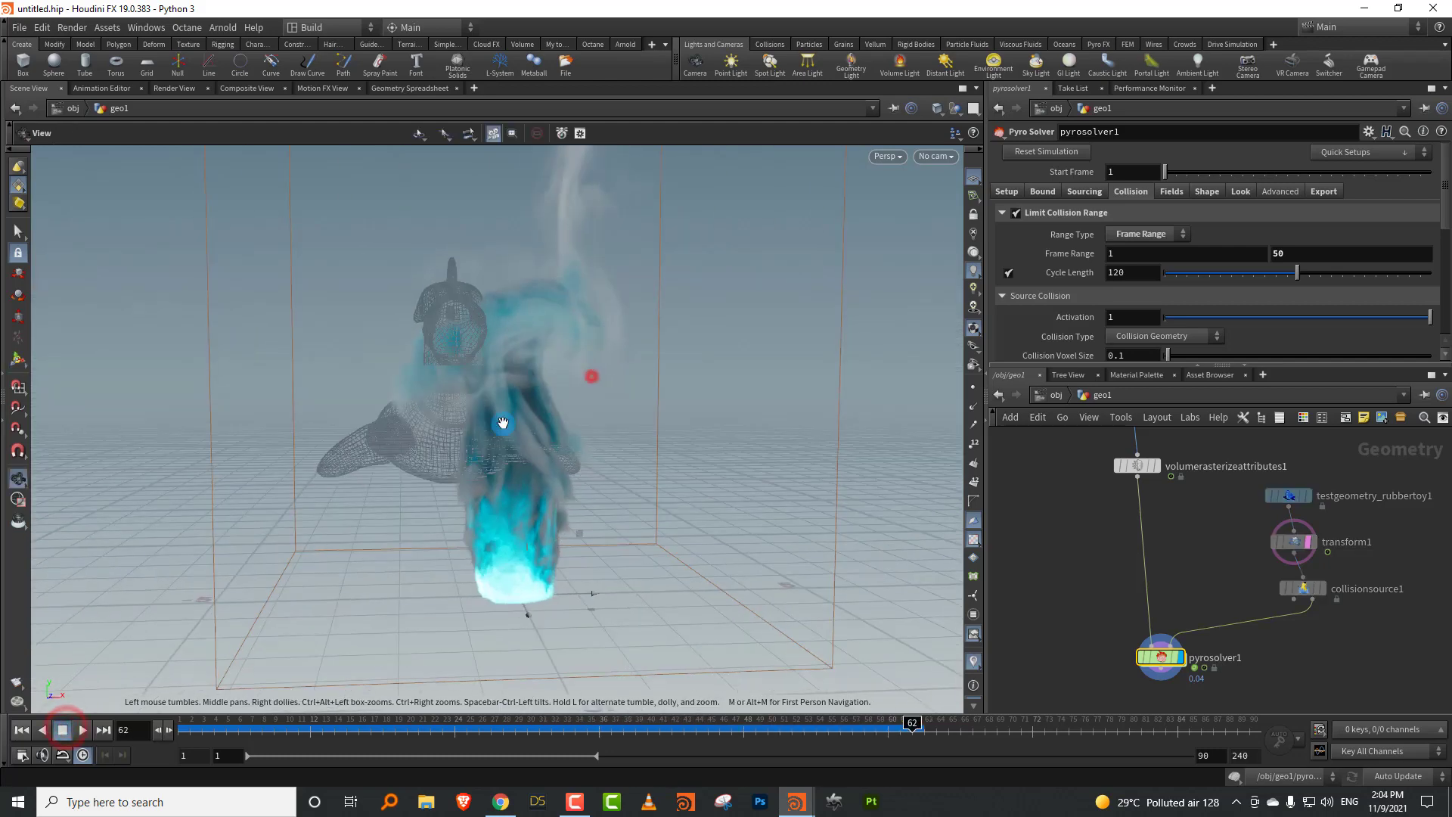
left_click_drag(412, 730, 497, 737)
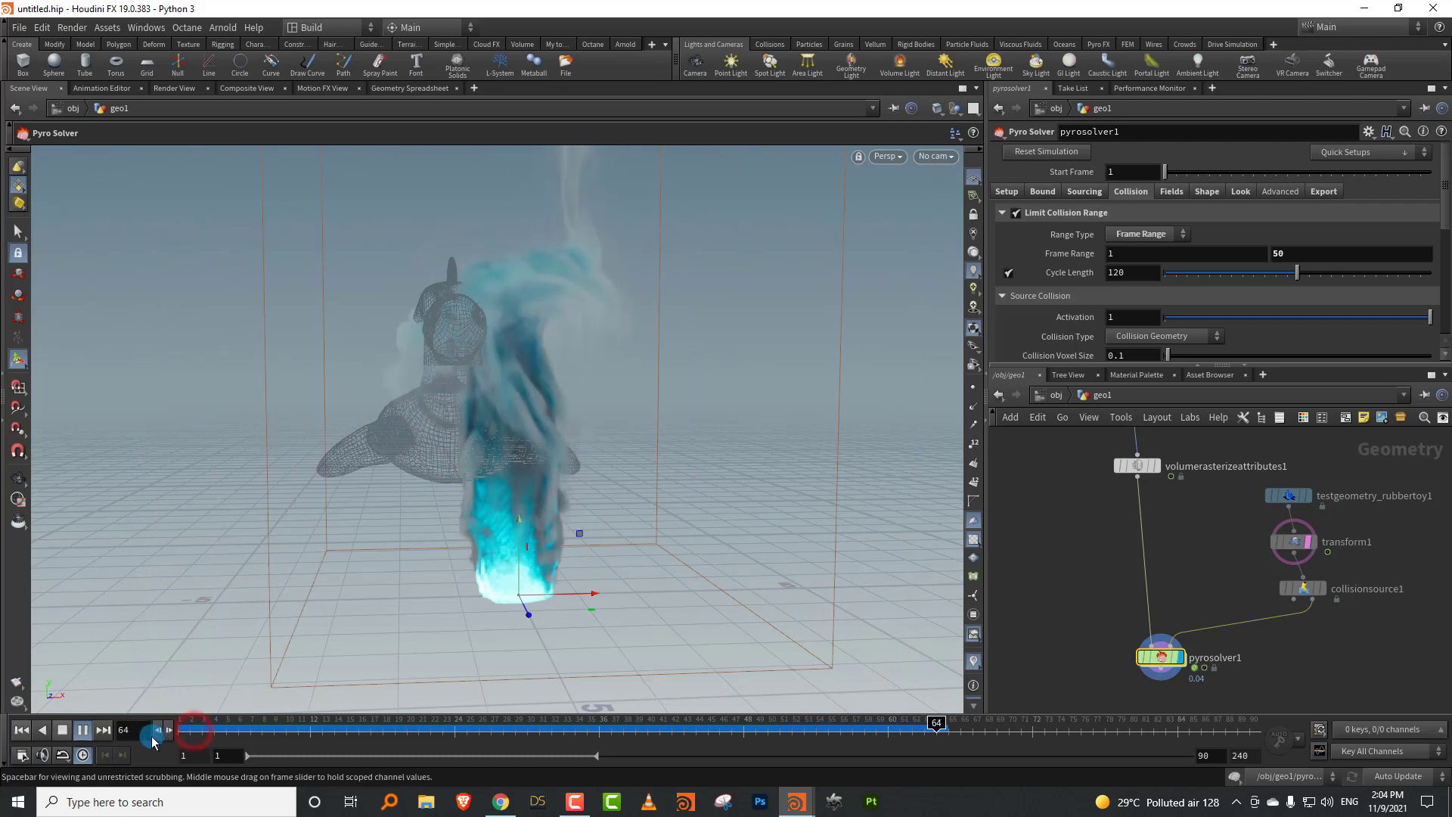
left_click(41, 730)
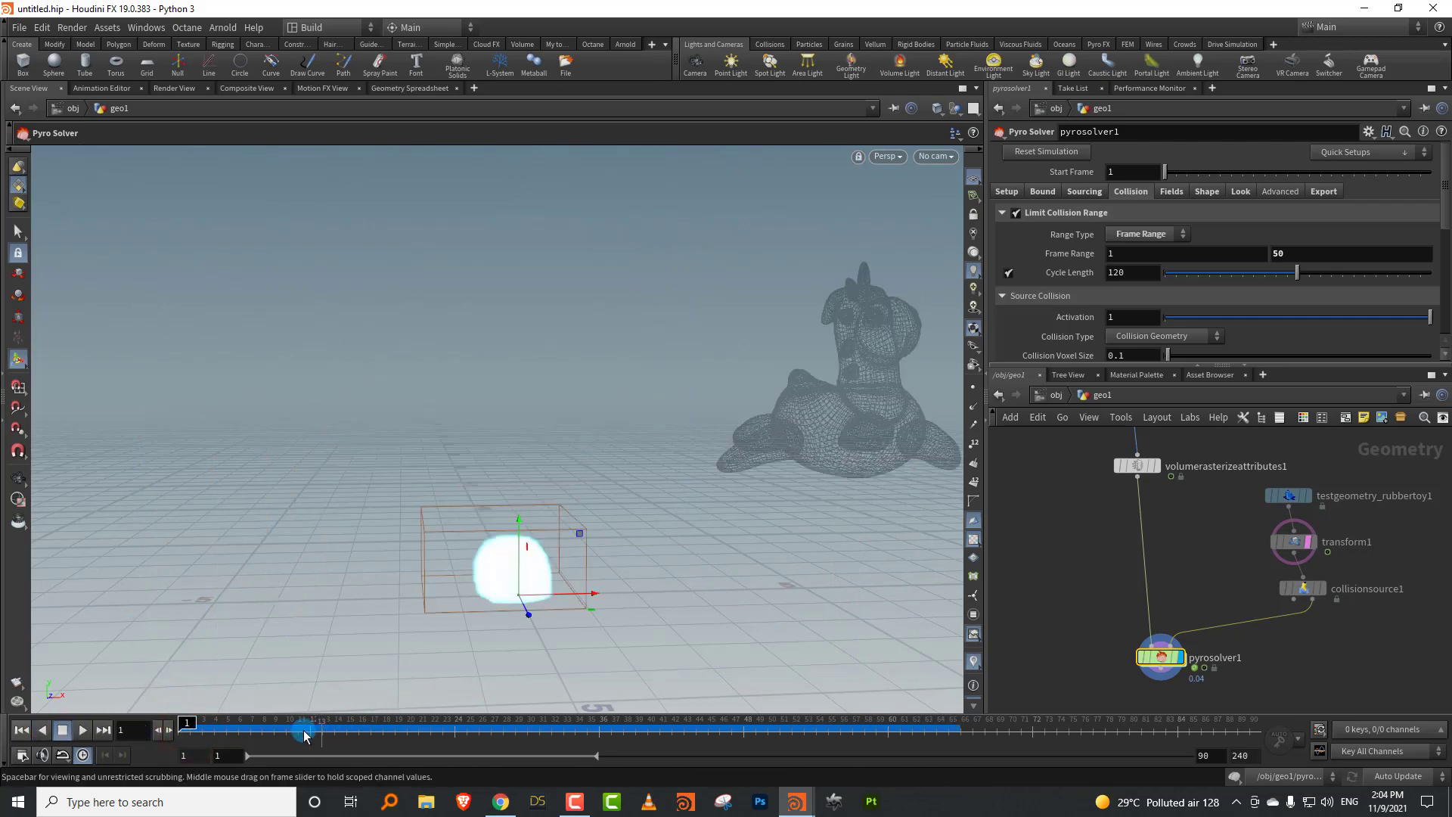
left_click_drag(308, 734, 105, 668)
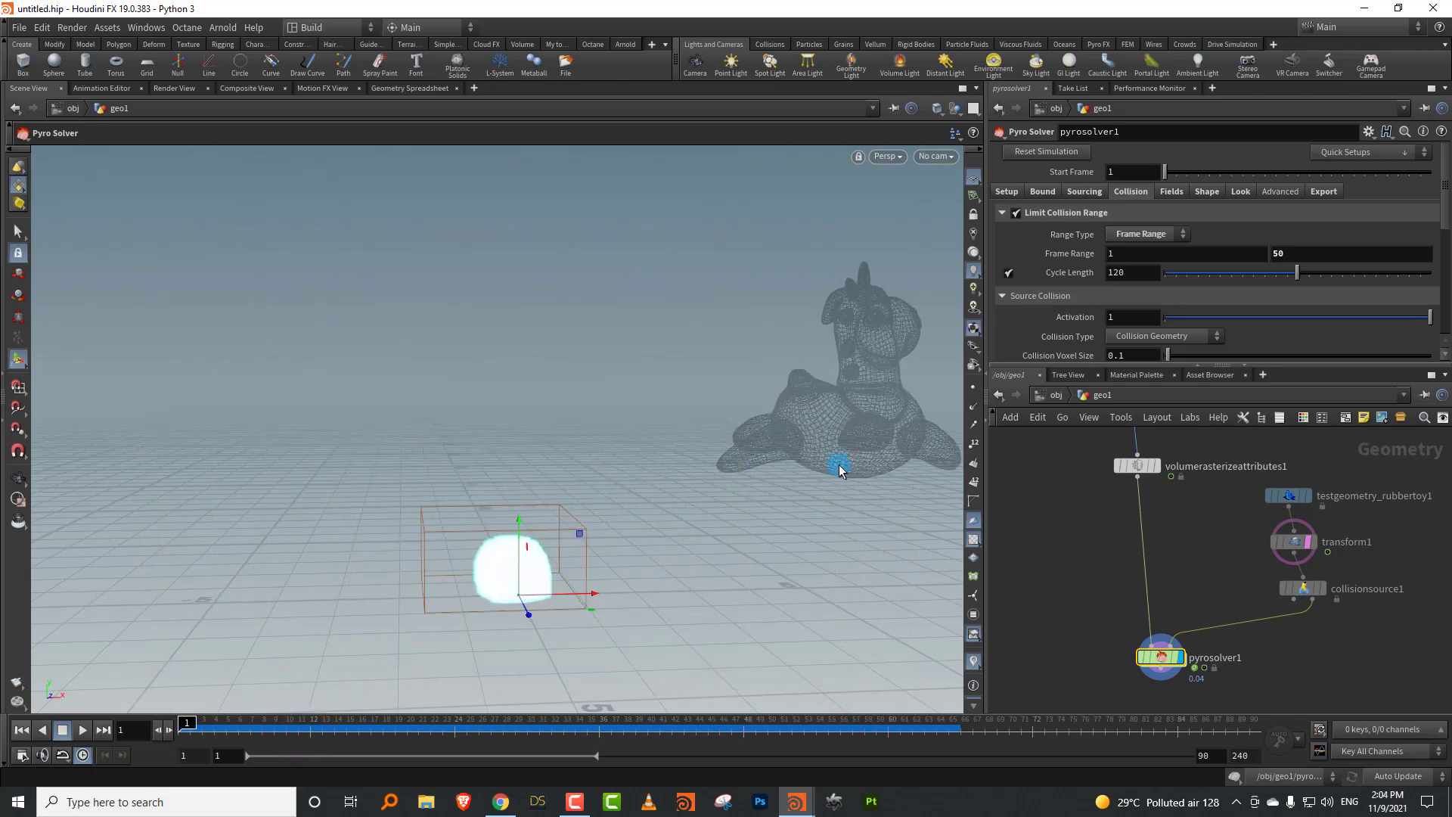
middle_click_drag(1080, 551, 1058, 612)
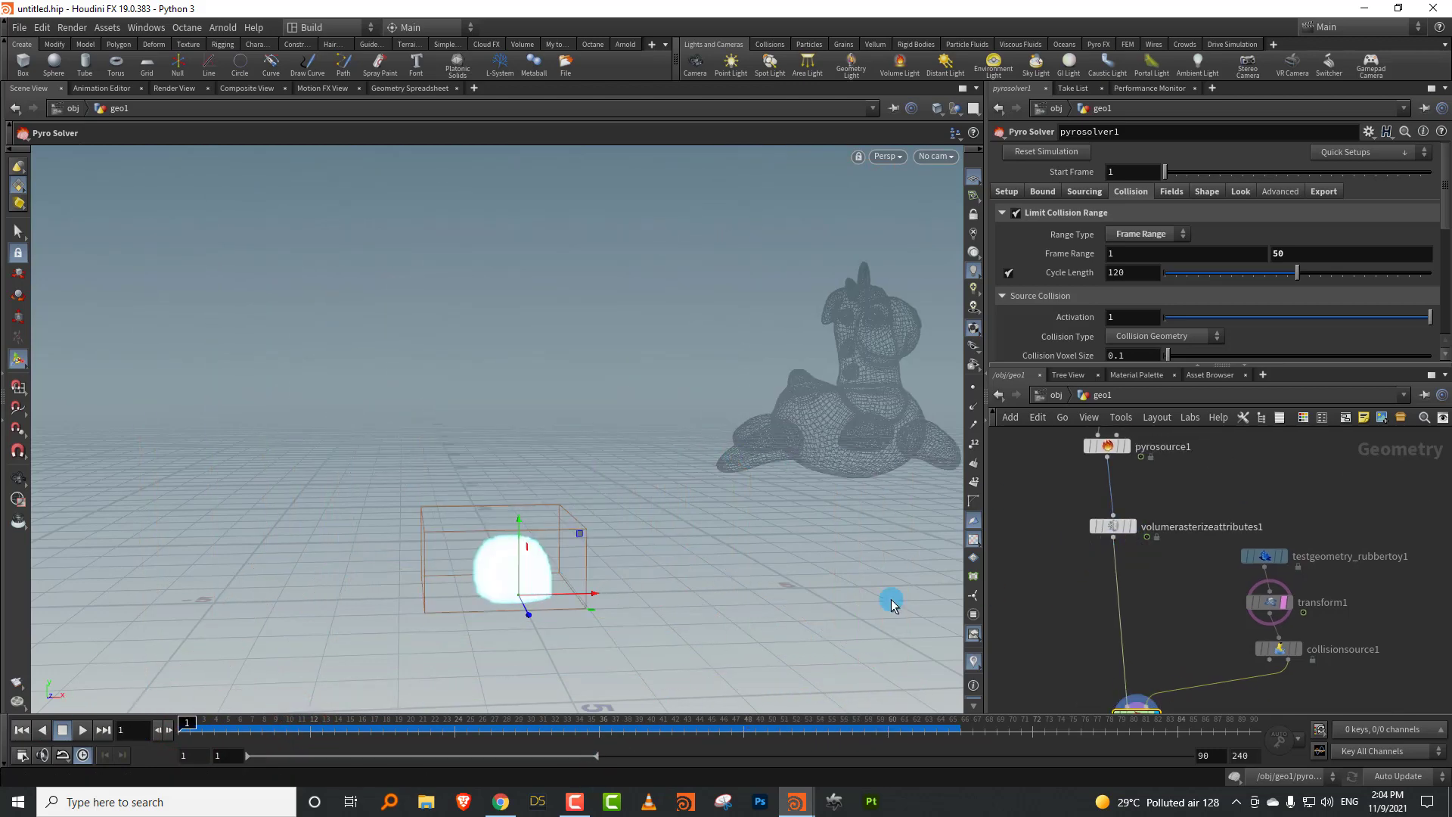
Step: Display volumerasterizeattributes1's burn and temperature volume, briefly checking pyrosource1's scattered points
middle_click_drag(1179, 586, 1162, 561)
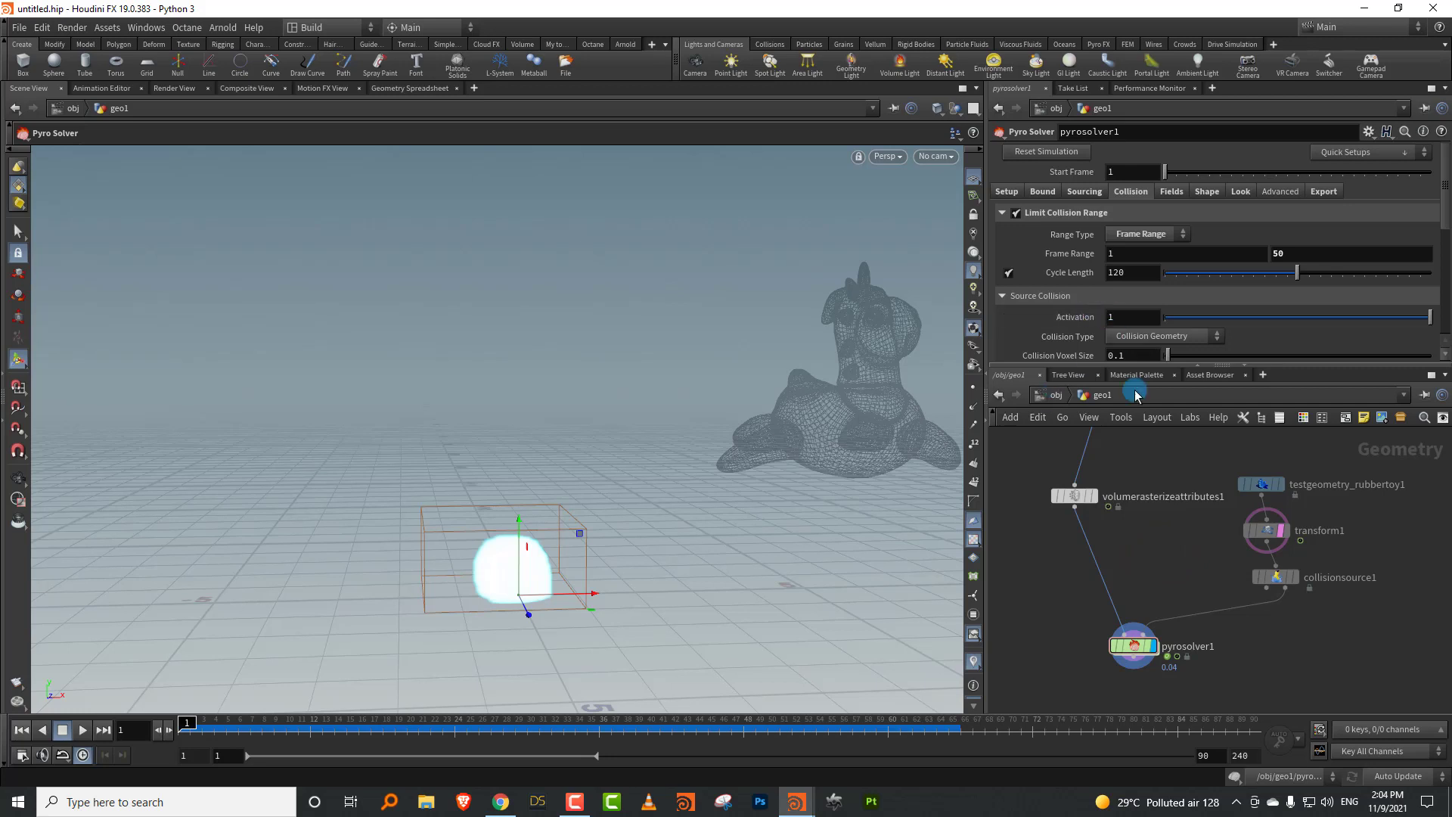
left_click(1088, 496)
left_click(1096, 497)
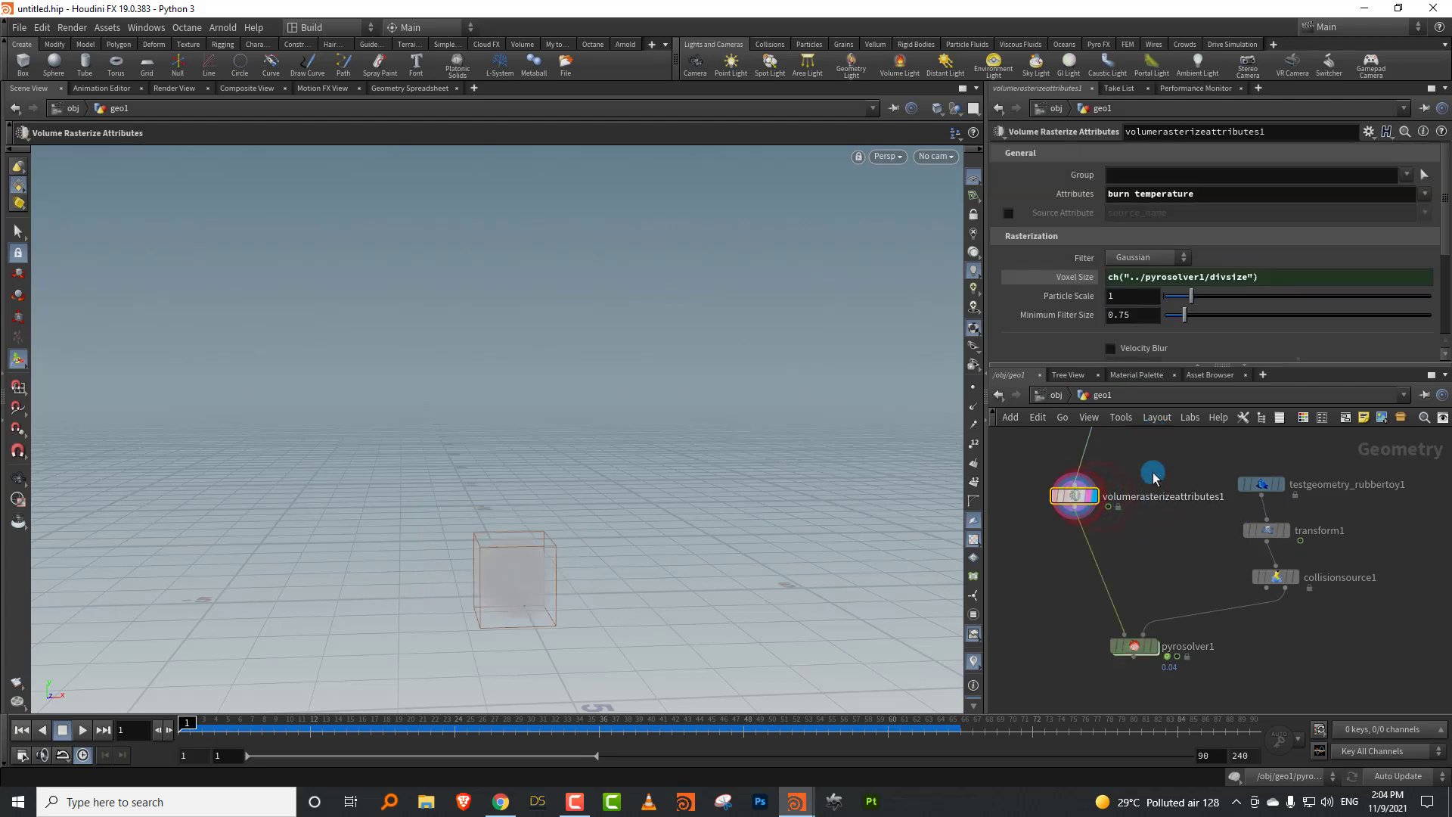
middle_click_drag(1147, 437, 1127, 552)
scroll(1101, 553, "up", 1)
left_click_drag(1043, 633, 1071, 630)
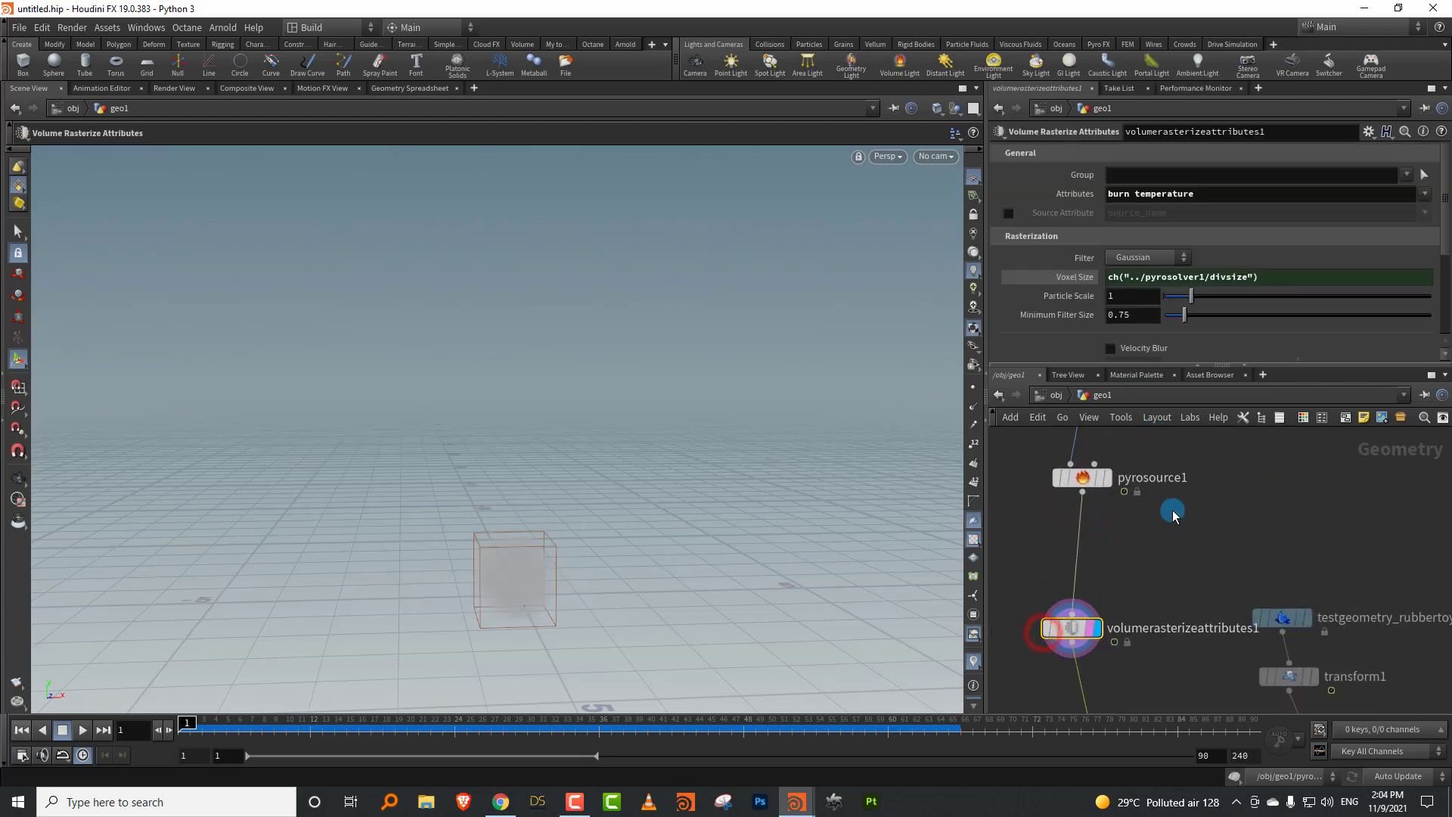
middle_click_drag(1121, 533, 1124, 600)
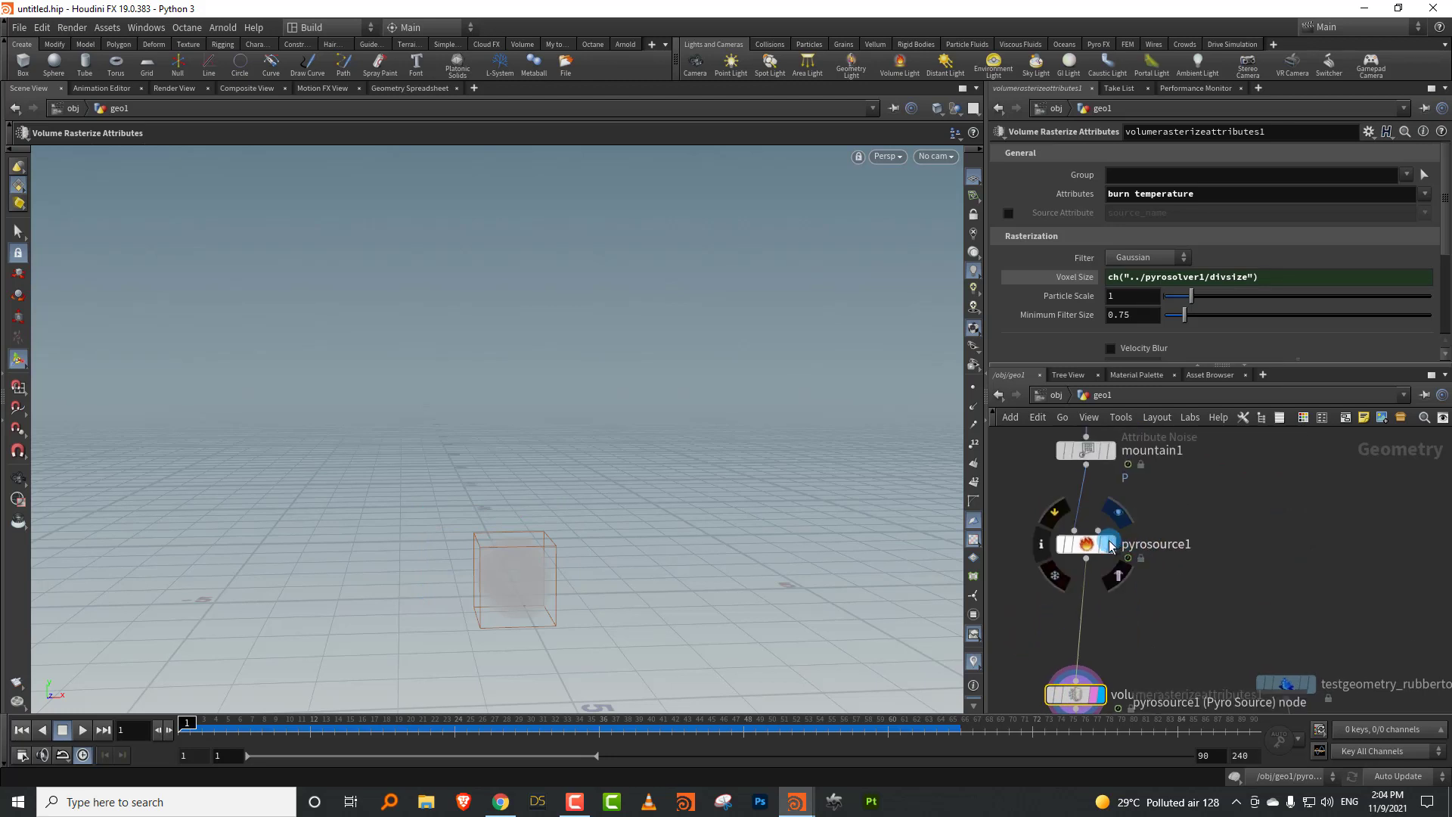
left_click(1113, 543)
left_click(1094, 546)
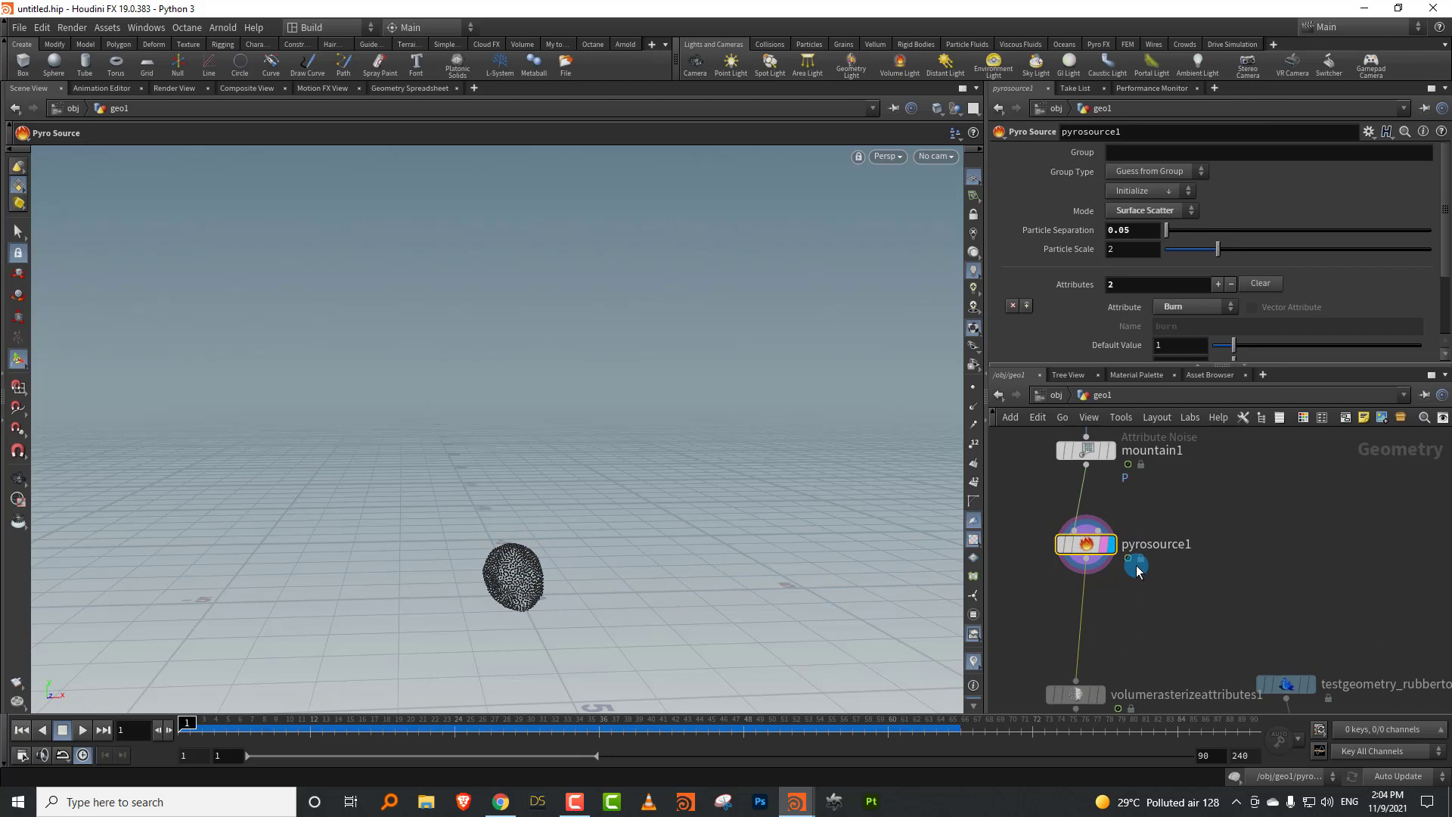
middle_click_drag(1114, 707, 1131, 568)
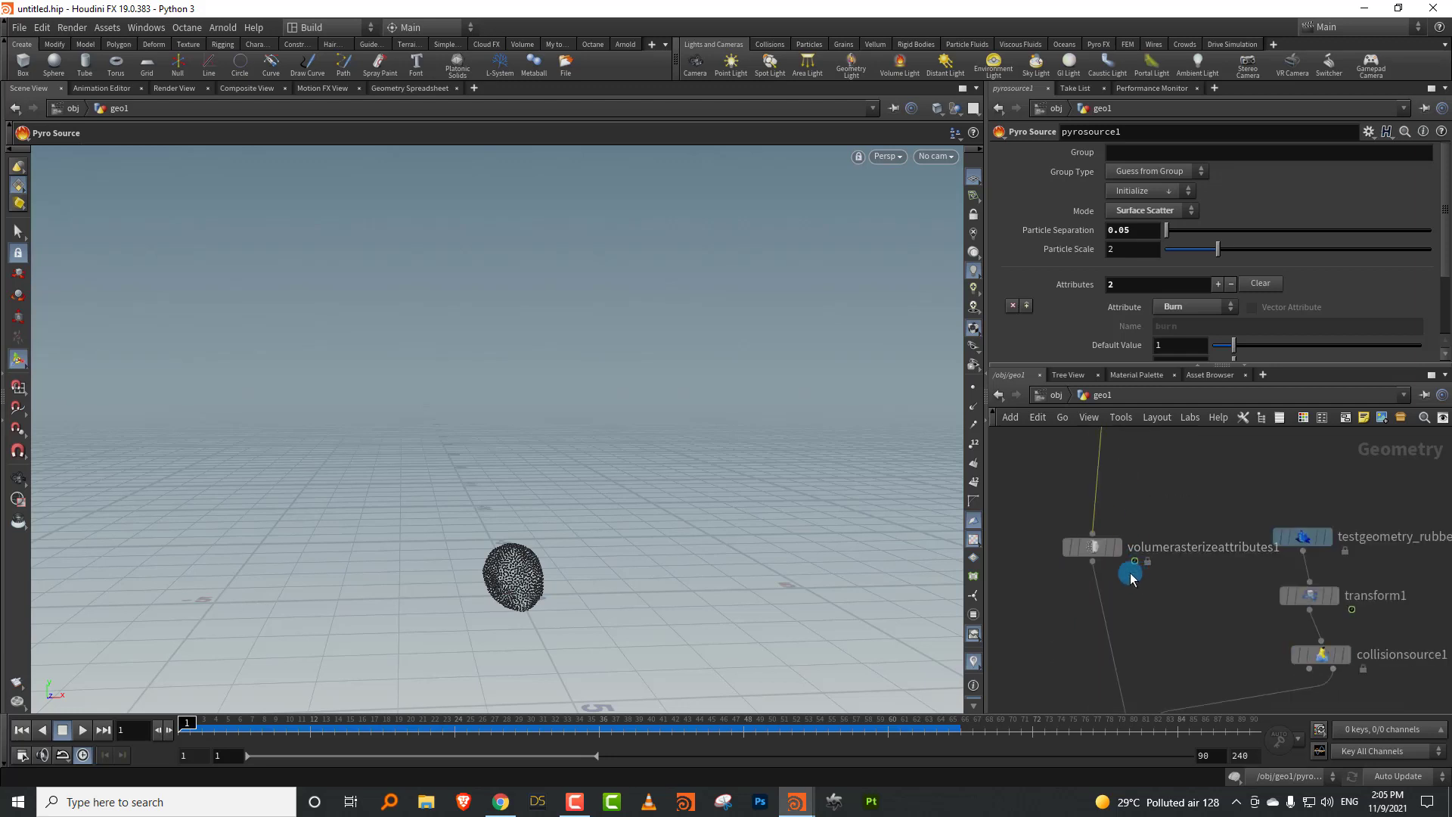
left_click(1117, 547)
Step: Insert a Volume Noise Fog node below the rasterize node, targeting the burn volume
left_click(1121, 547)
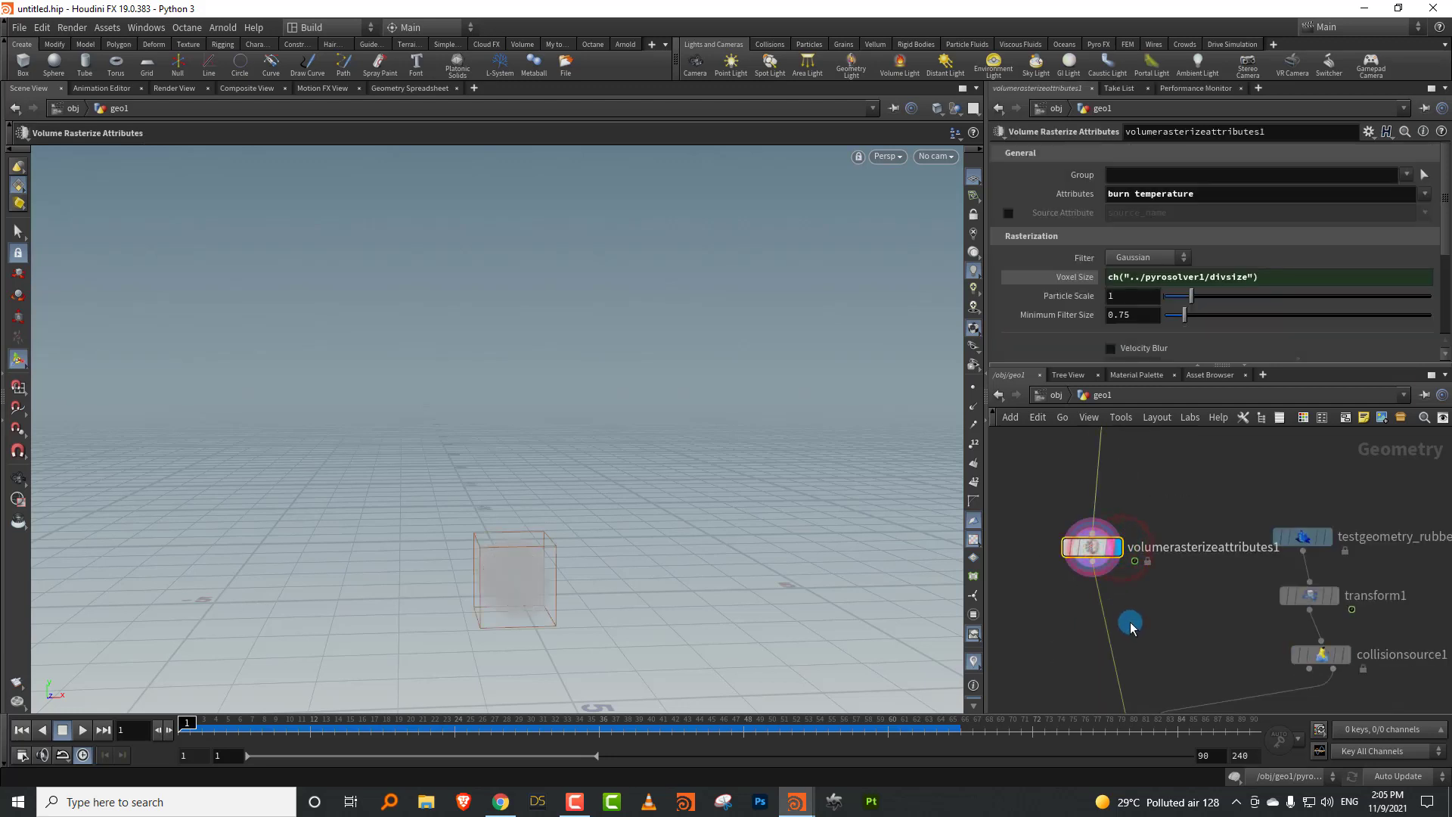
key("Tab")
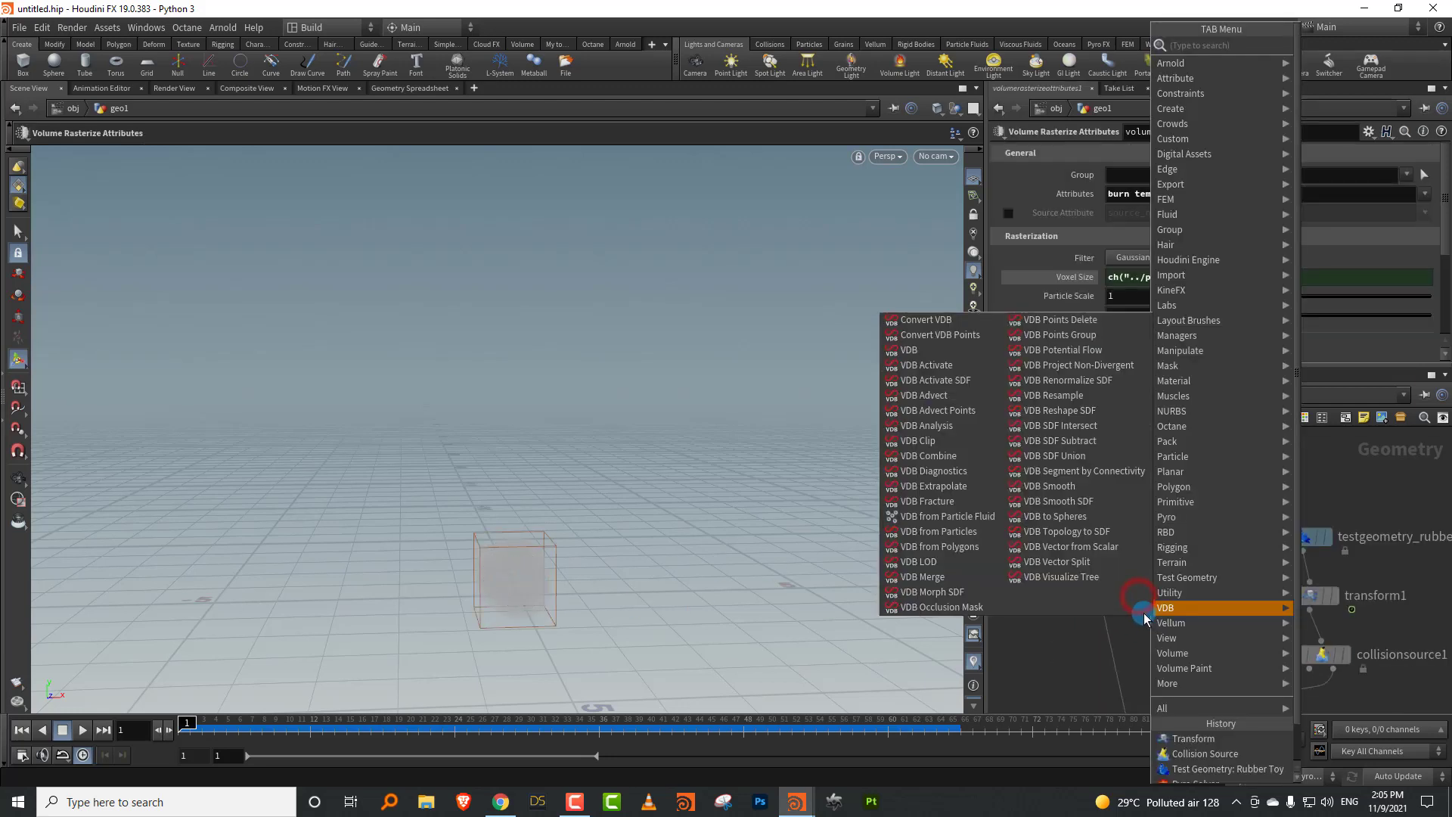
type("noise")
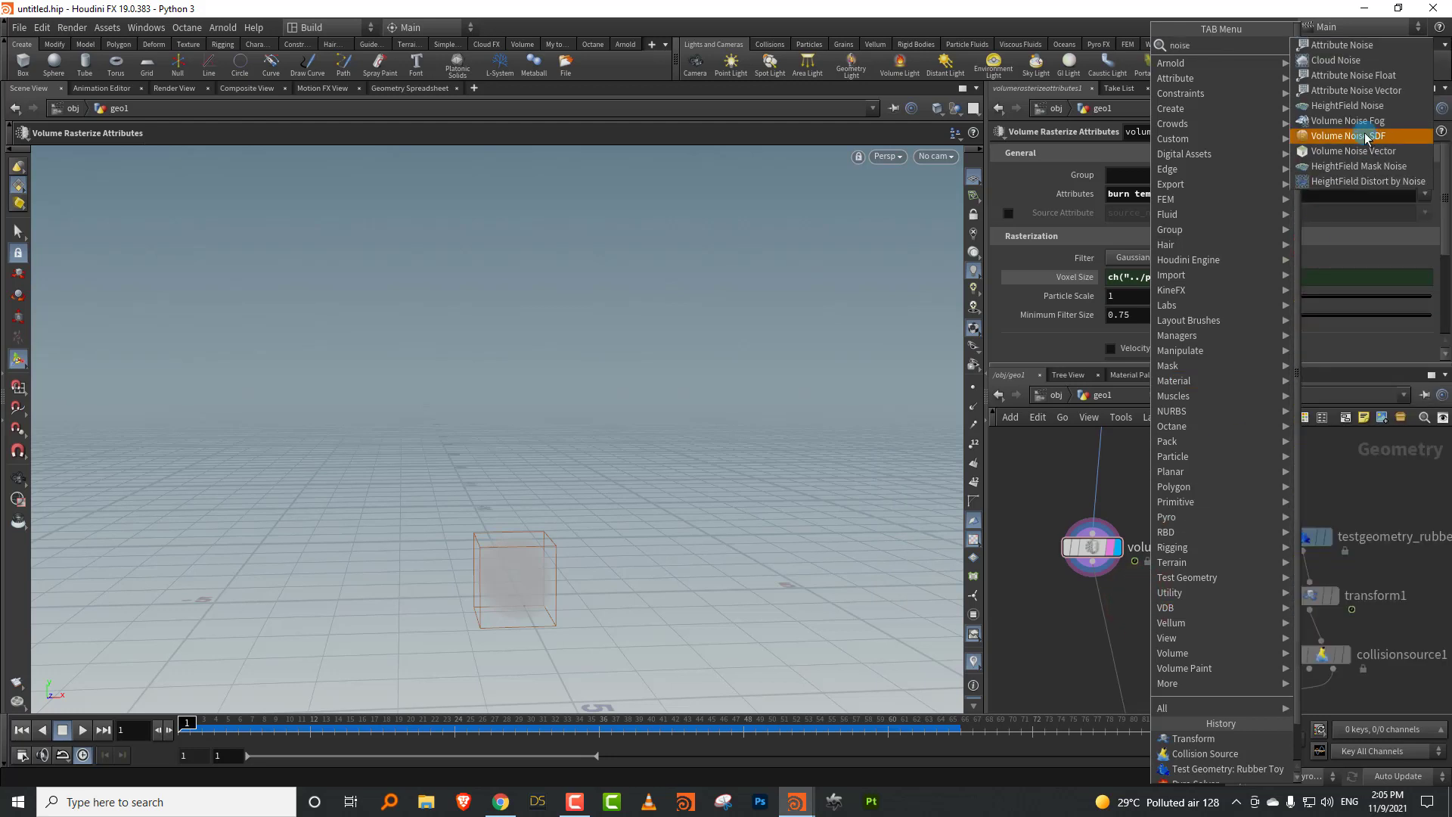
left_click(1354, 121)
left_click(1105, 620)
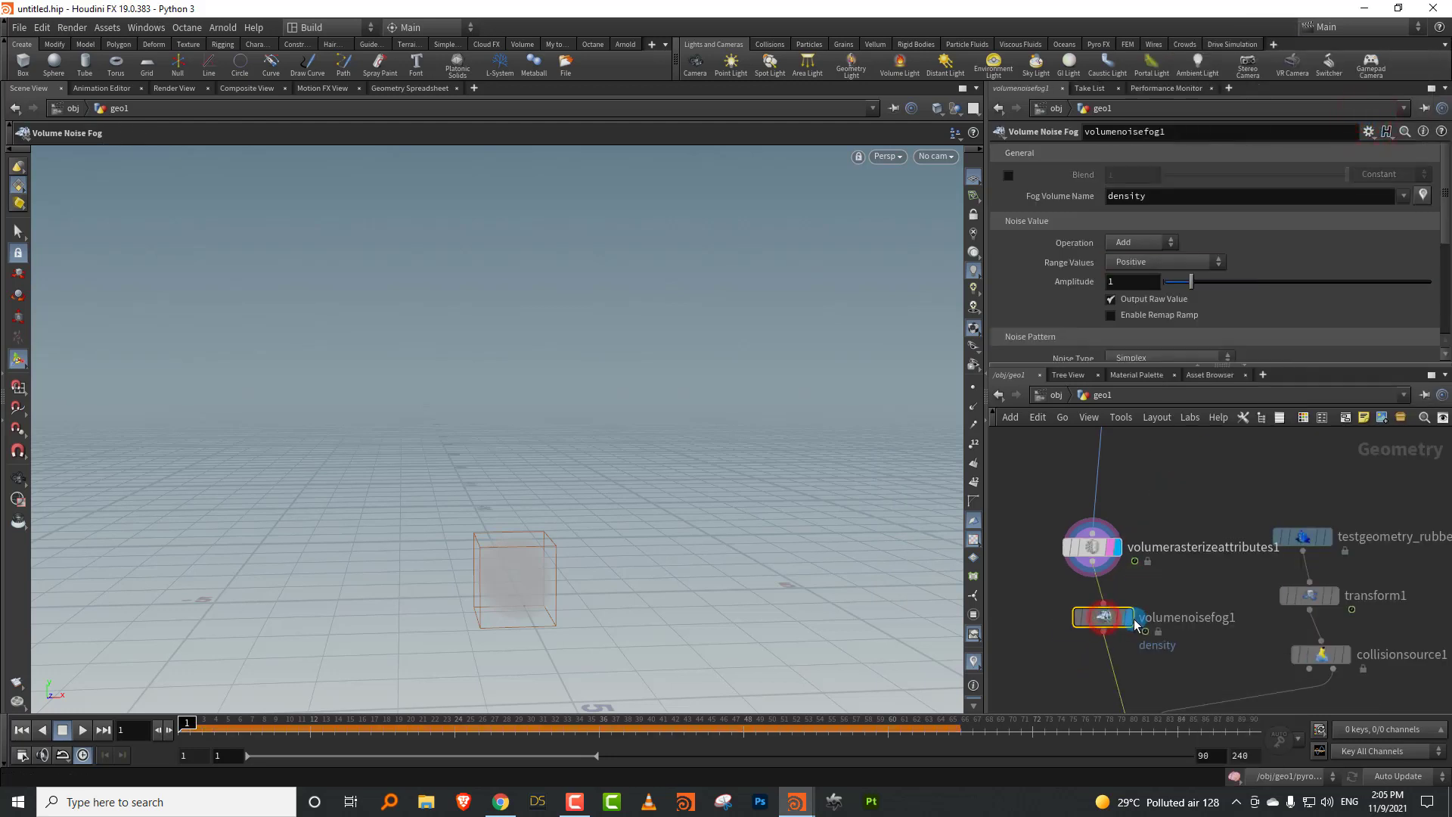
left_click(1404, 196)
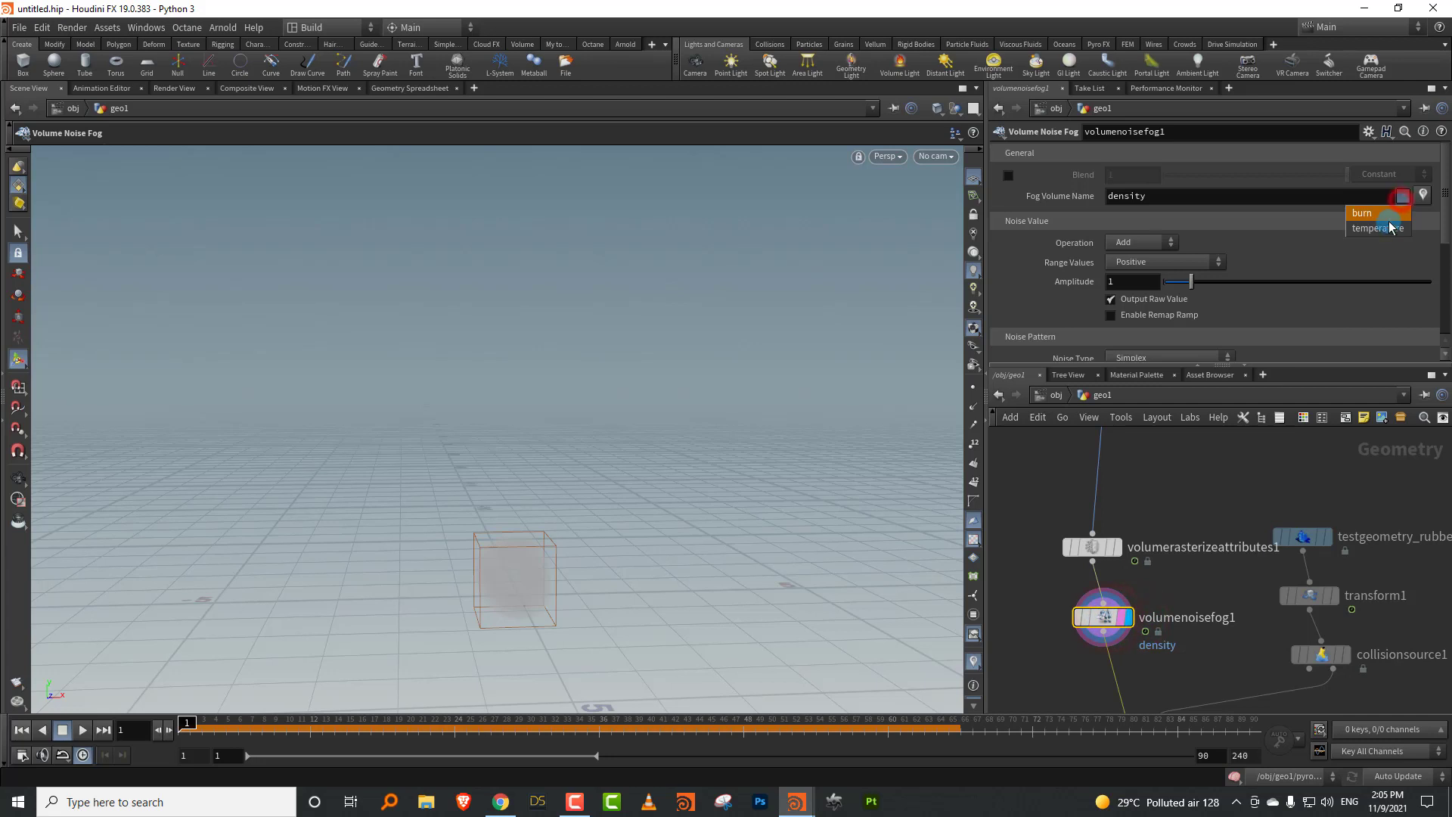
left_click(1389, 220)
left_click(1405, 198)
left_click(1387, 213)
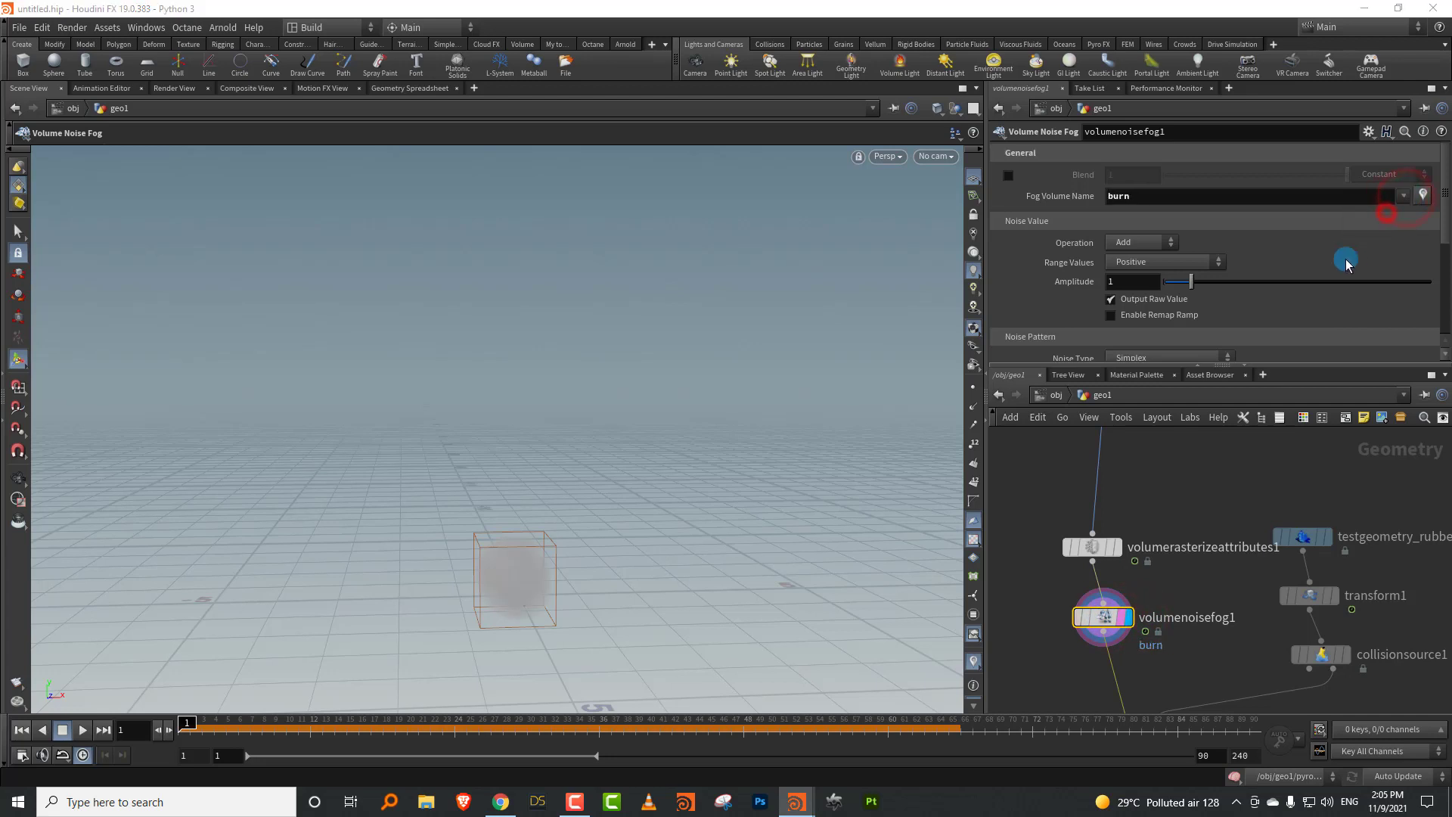
Step: Paste a copy of the noise fog before pyrosolver1 with Fog Volume Name set to temperature
middle_click_drag(1159, 597, 1151, 480)
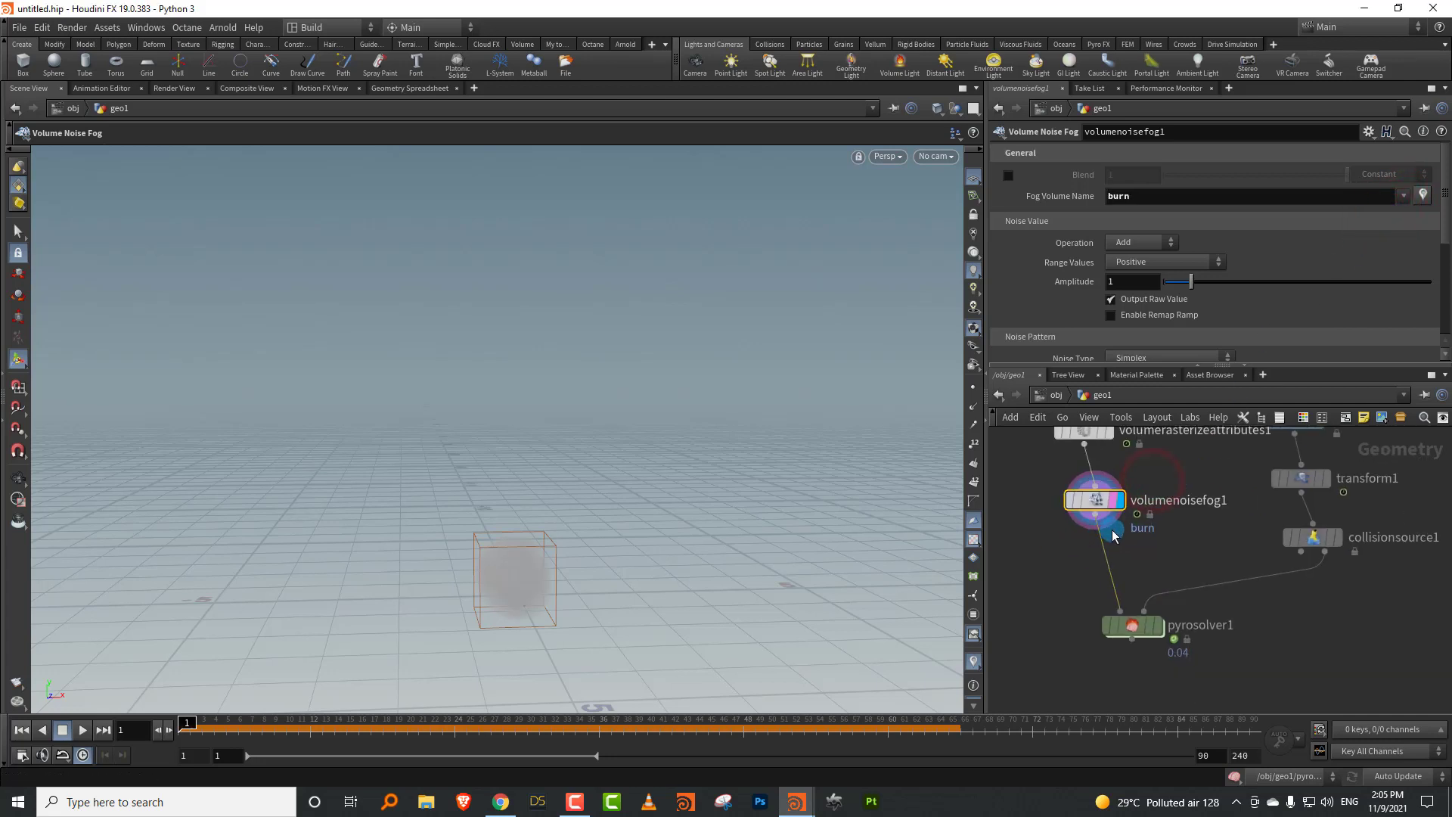
key("ctrl+c")
key("ctrl+v")
left_click_drag(1148, 538, 1111, 565)
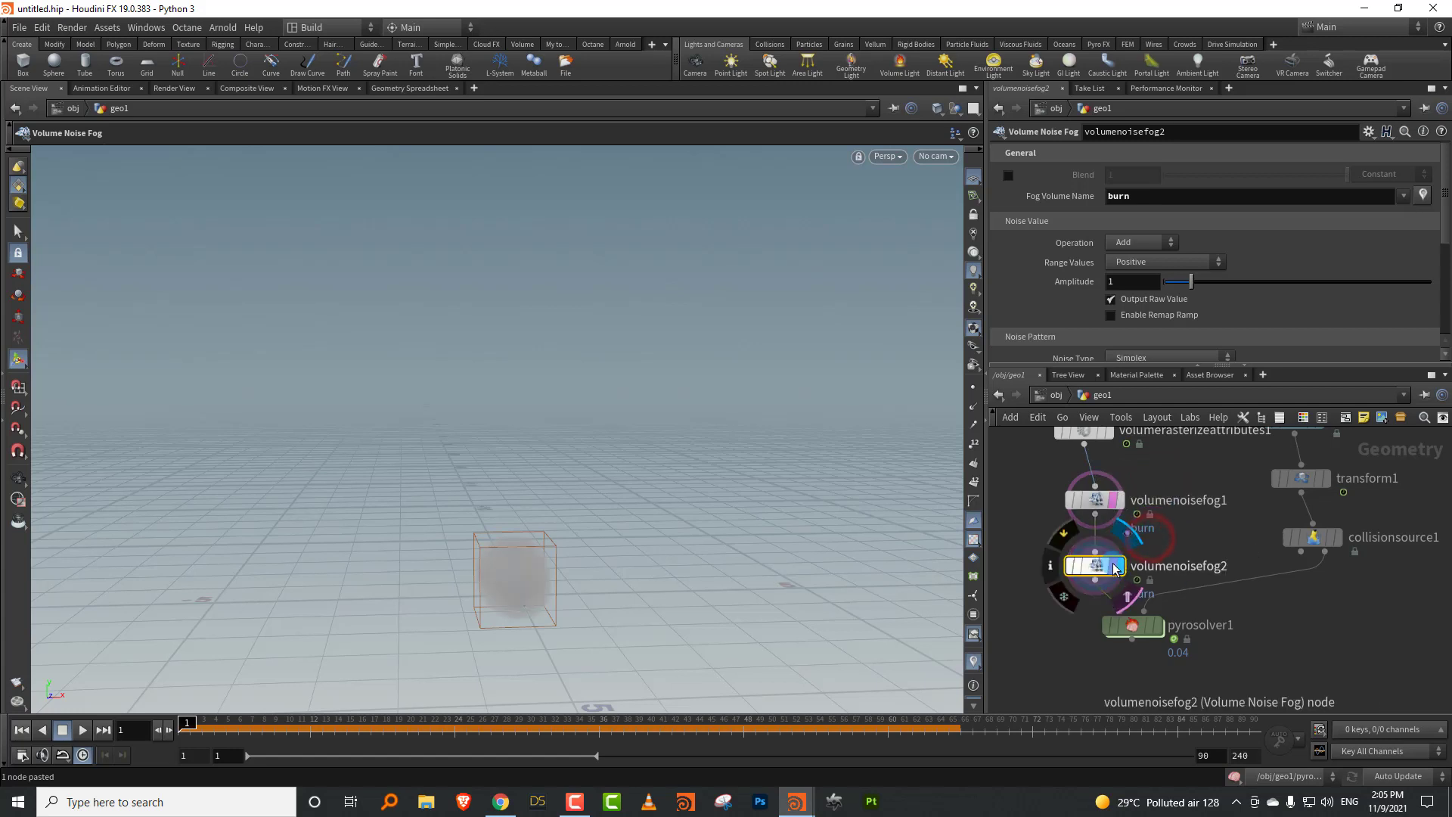
left_click(1404, 196)
left_click(1377, 215)
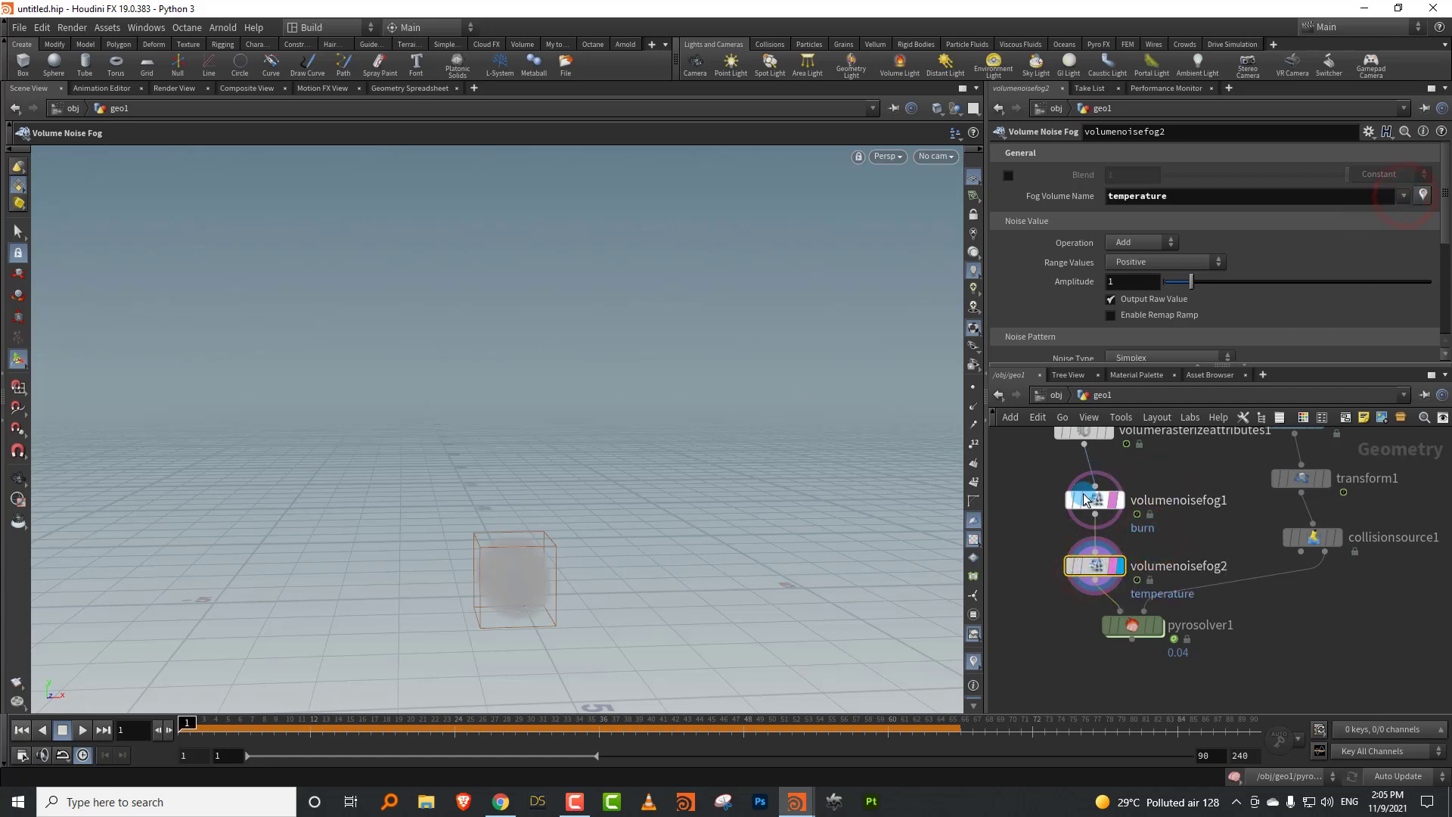
left_click_drag(1033, 484, 1167, 603)
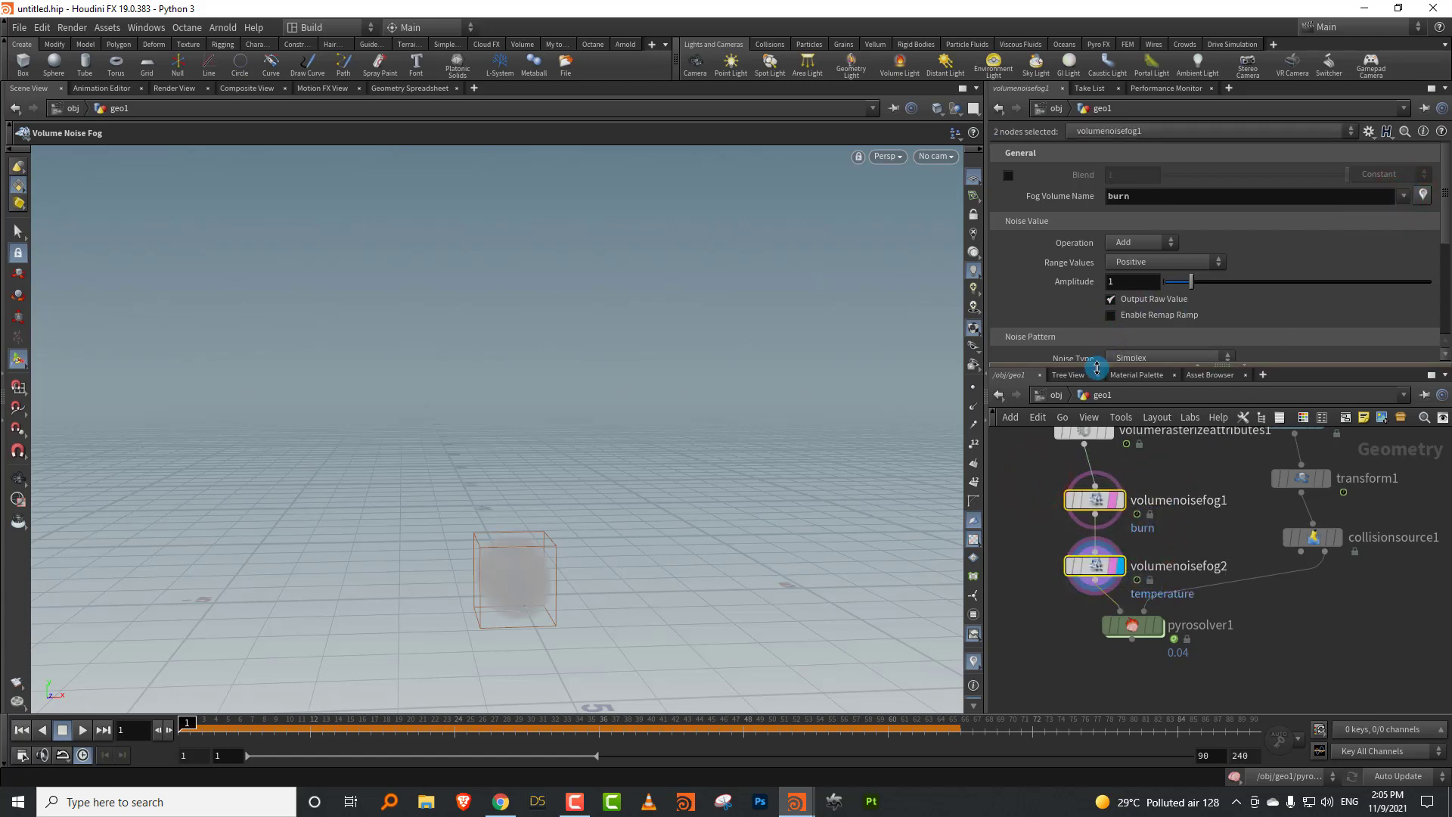
Step: Set both noise fog nodes' Operation to Multiply and enable the remap ramp
left_click_drag(1097, 368, 1100, 411)
right_click_drag(509, 555, 577, 515, "alt")
middle_click_drag(515, 644, 474, 555, "alt")
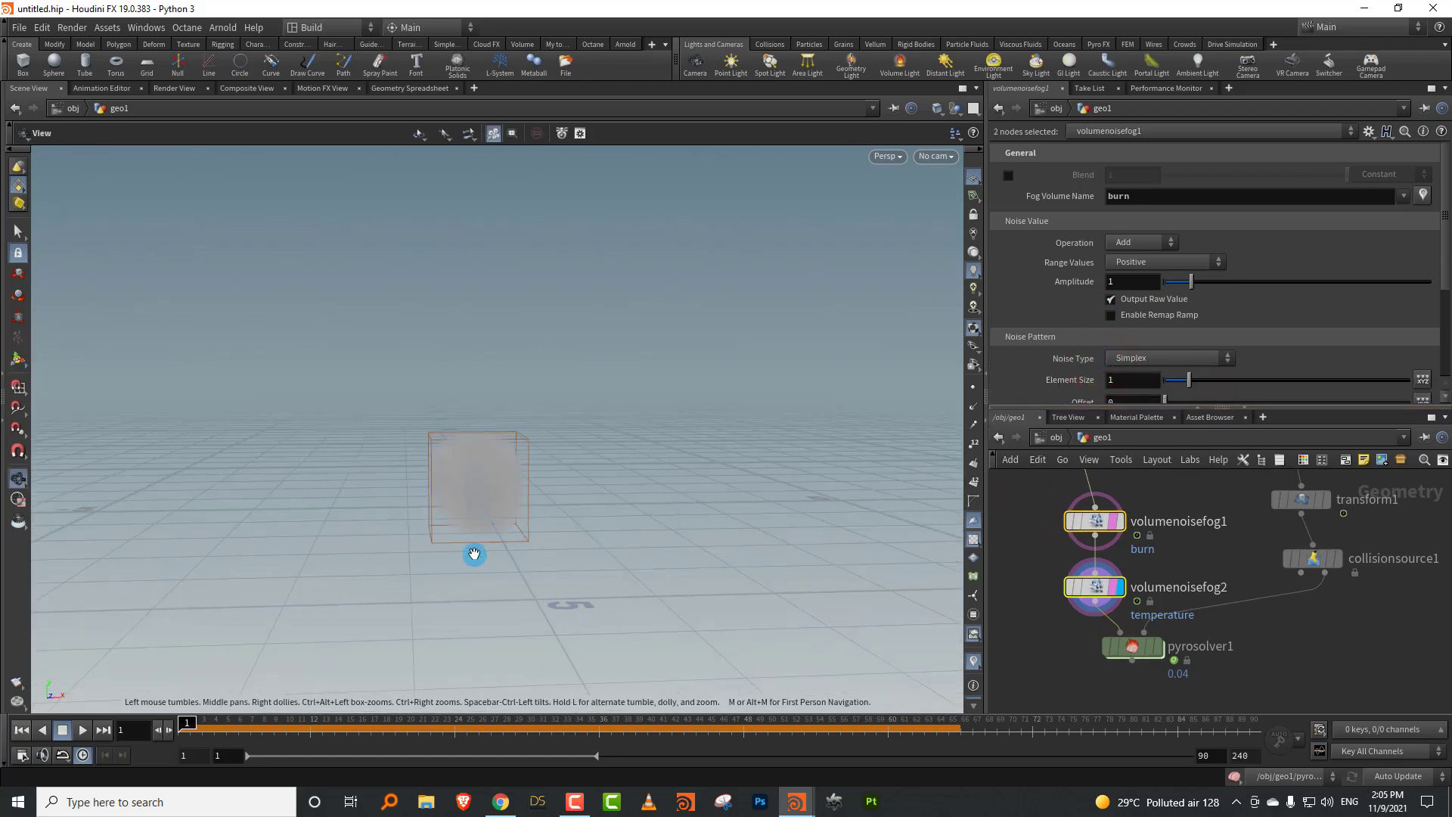
right_click_drag(474, 555, 552, 468, "alt")
left_click_drag(543, 475, 495, 467, "alt")
left_click(1137, 241)
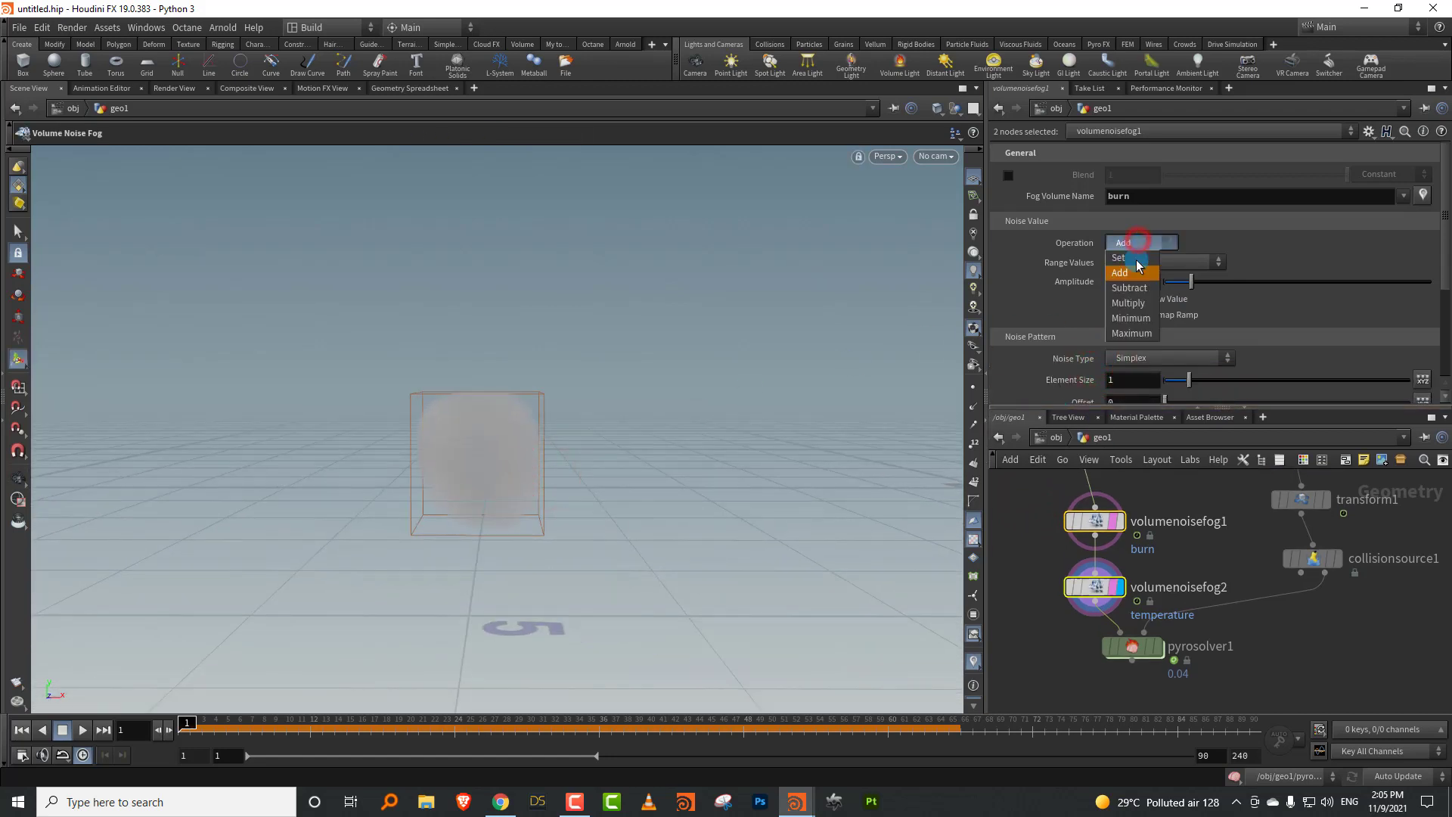
left_click(1131, 302)
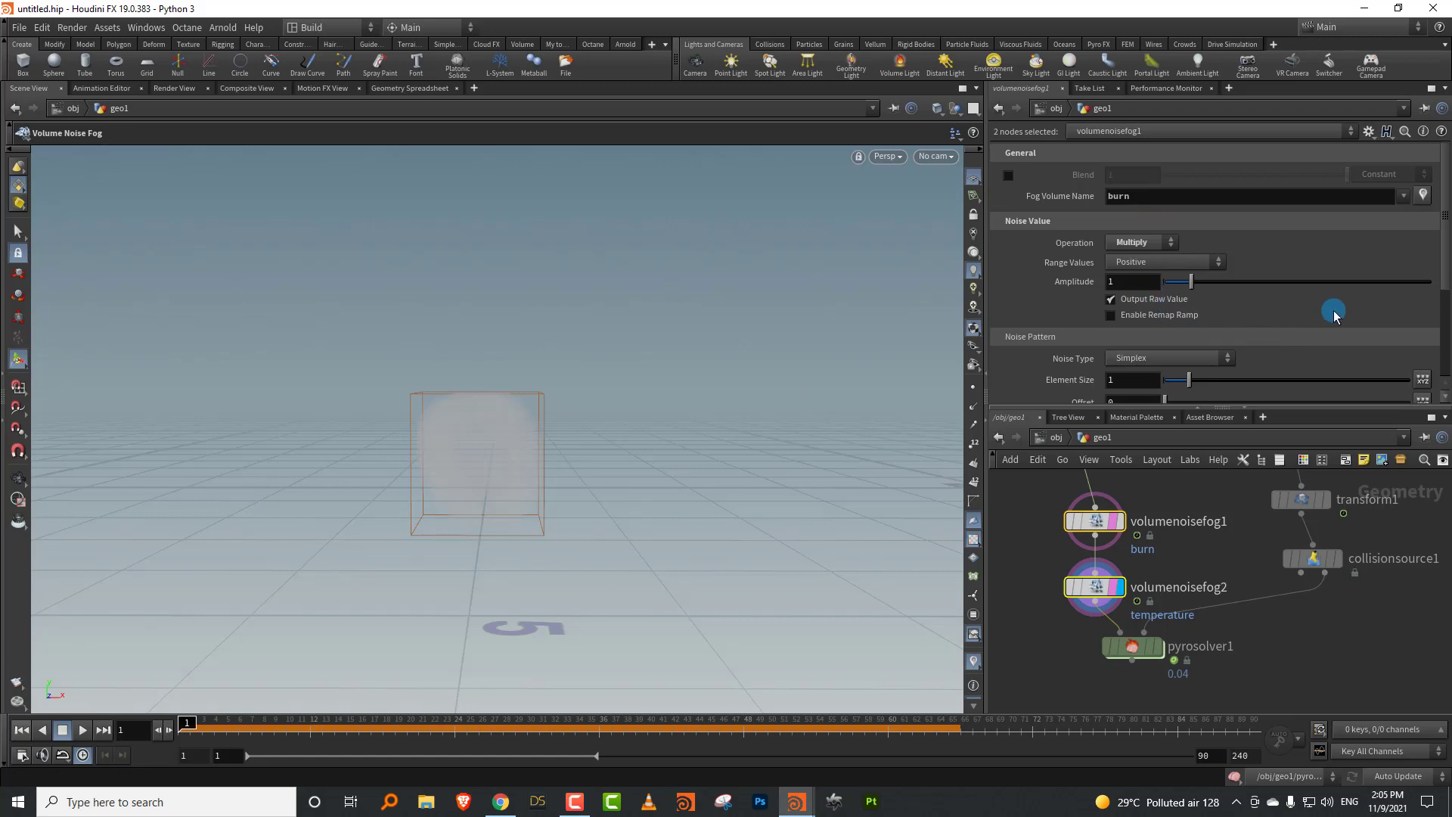
left_click(1160, 316)
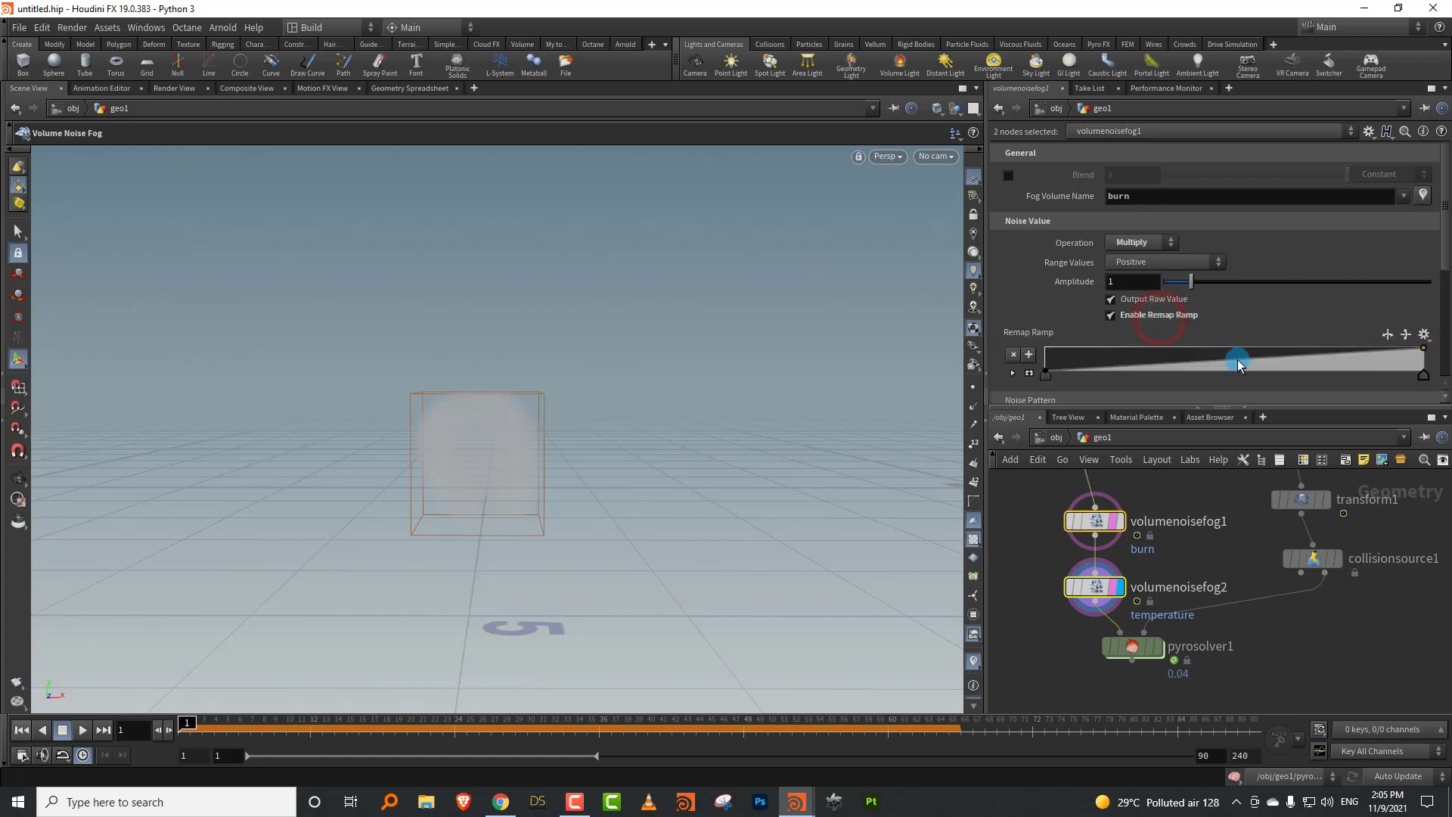
Step: Shape volumenoisefog2's remap ramp by adding a lowered point
left_click(1153, 644)
left_click(1073, 589)
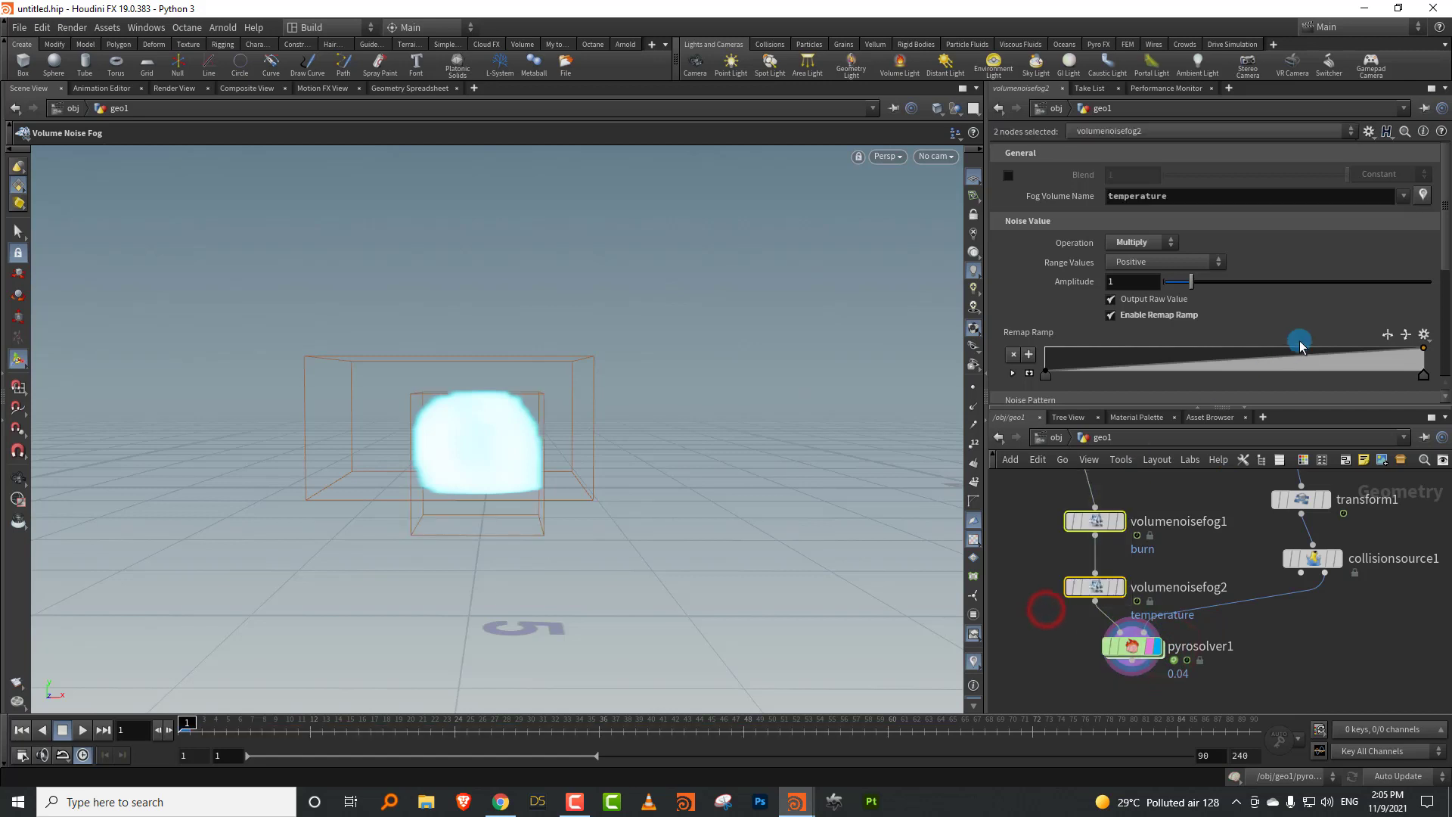
left_click_drag(1213, 362, 1288, 376)
middle_click_drag(1189, 532, 1174, 683)
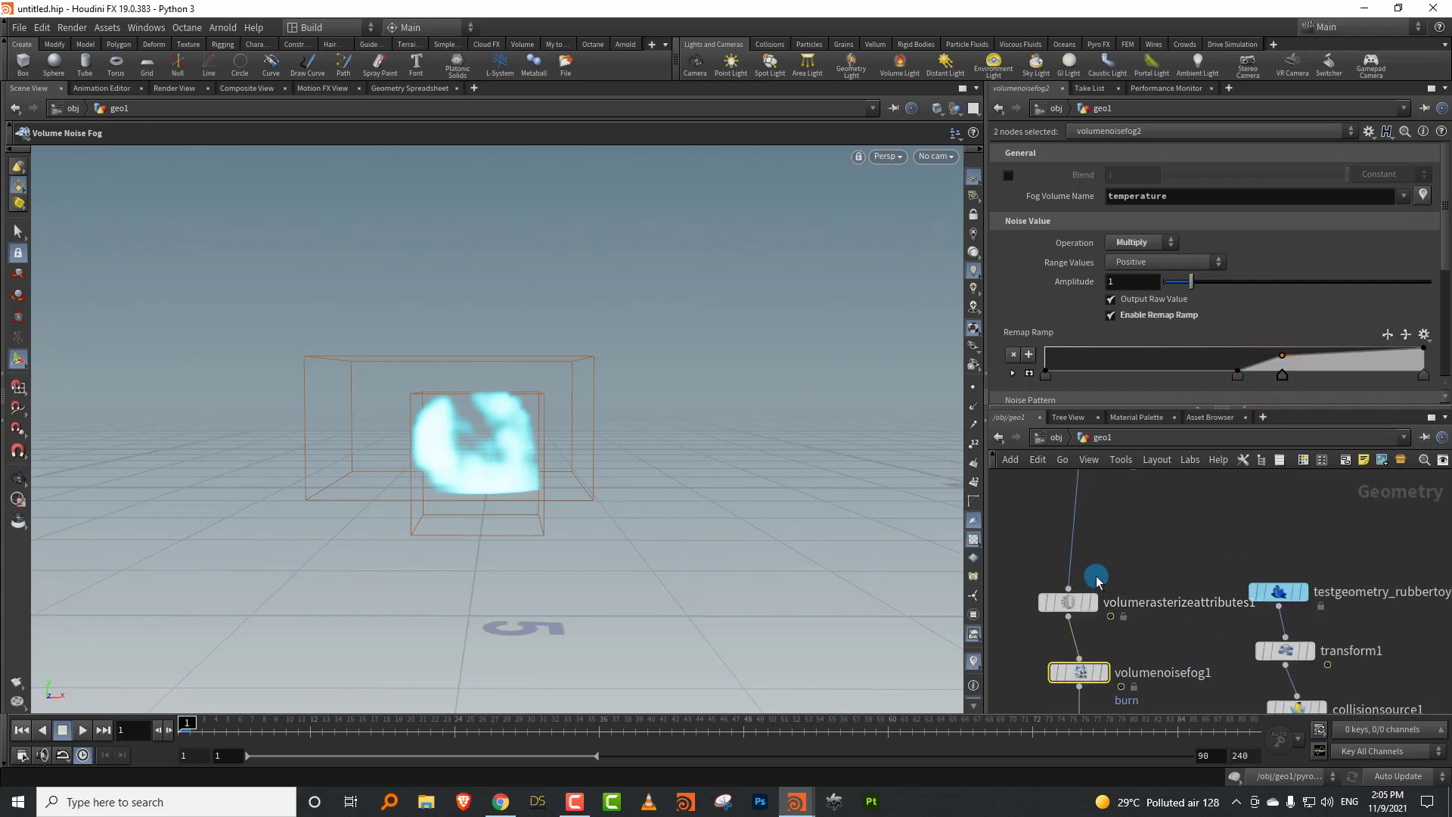
middle_click_drag(1115, 475, 1106, 597)
scroll(1122, 529, "down", 3)
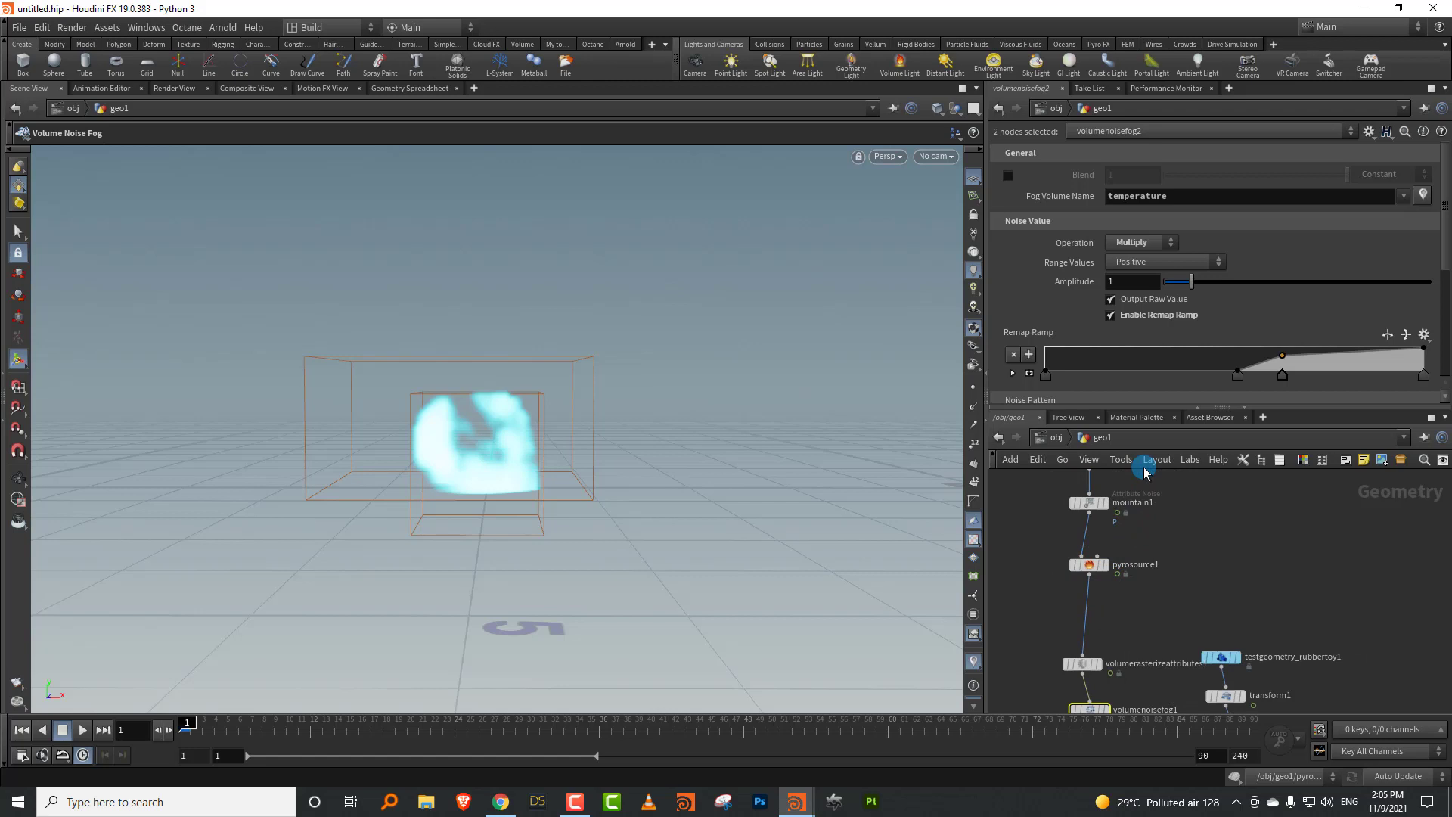
scroll(1126, 590, "down", 5)
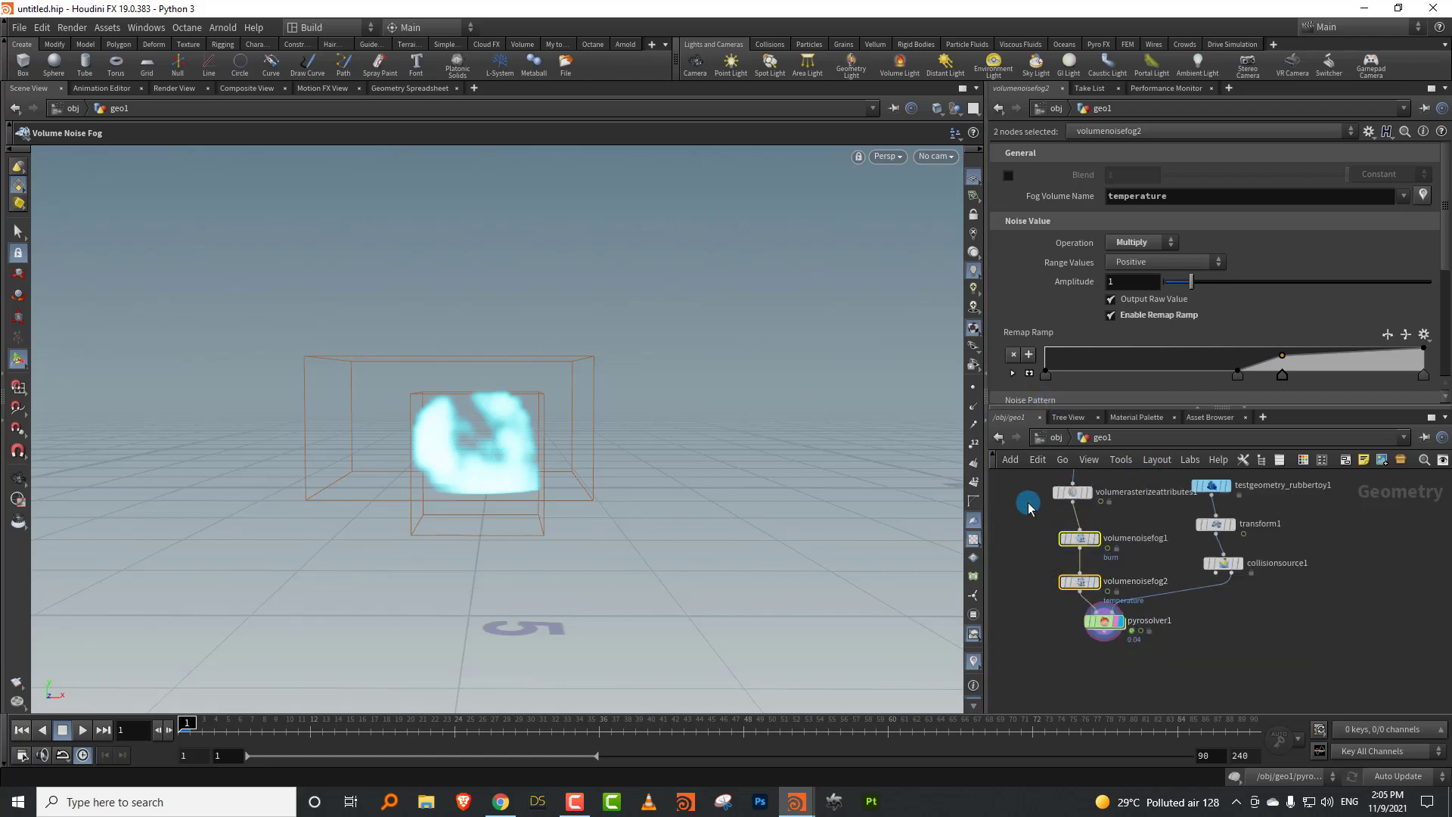
Step: Turn on Animate Noise with Pulse Duration 1.6 on both fog nodes and play the pyro sim
left_click_drag(1021, 516, 1101, 618)
left_click_drag(1442, 264, 1432, 356)
left_click(1003, 296)
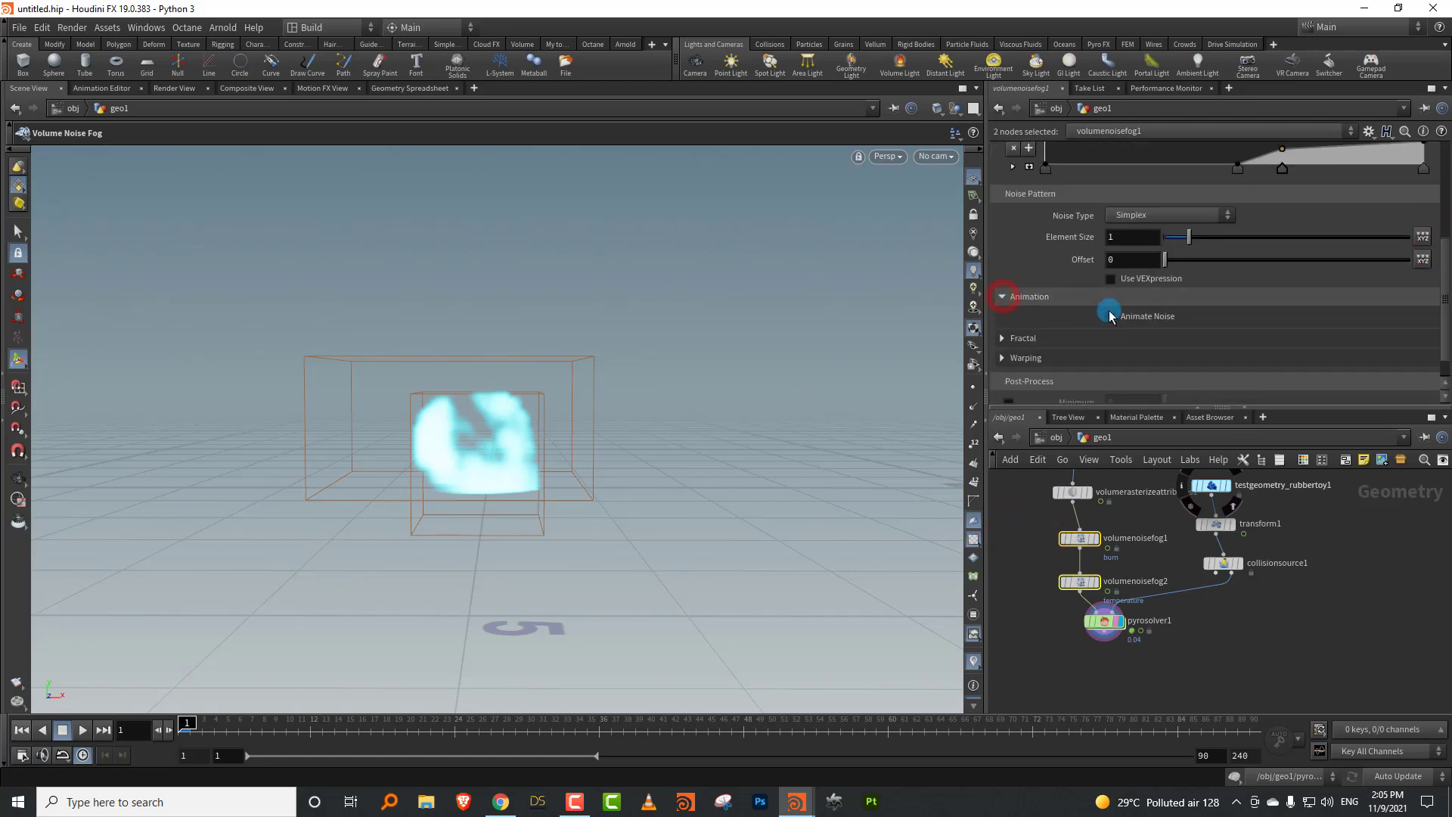
left_click(1110, 316)
left_click(1206, 334)
left_click_drag(490, 482, 541, 481, "alt")
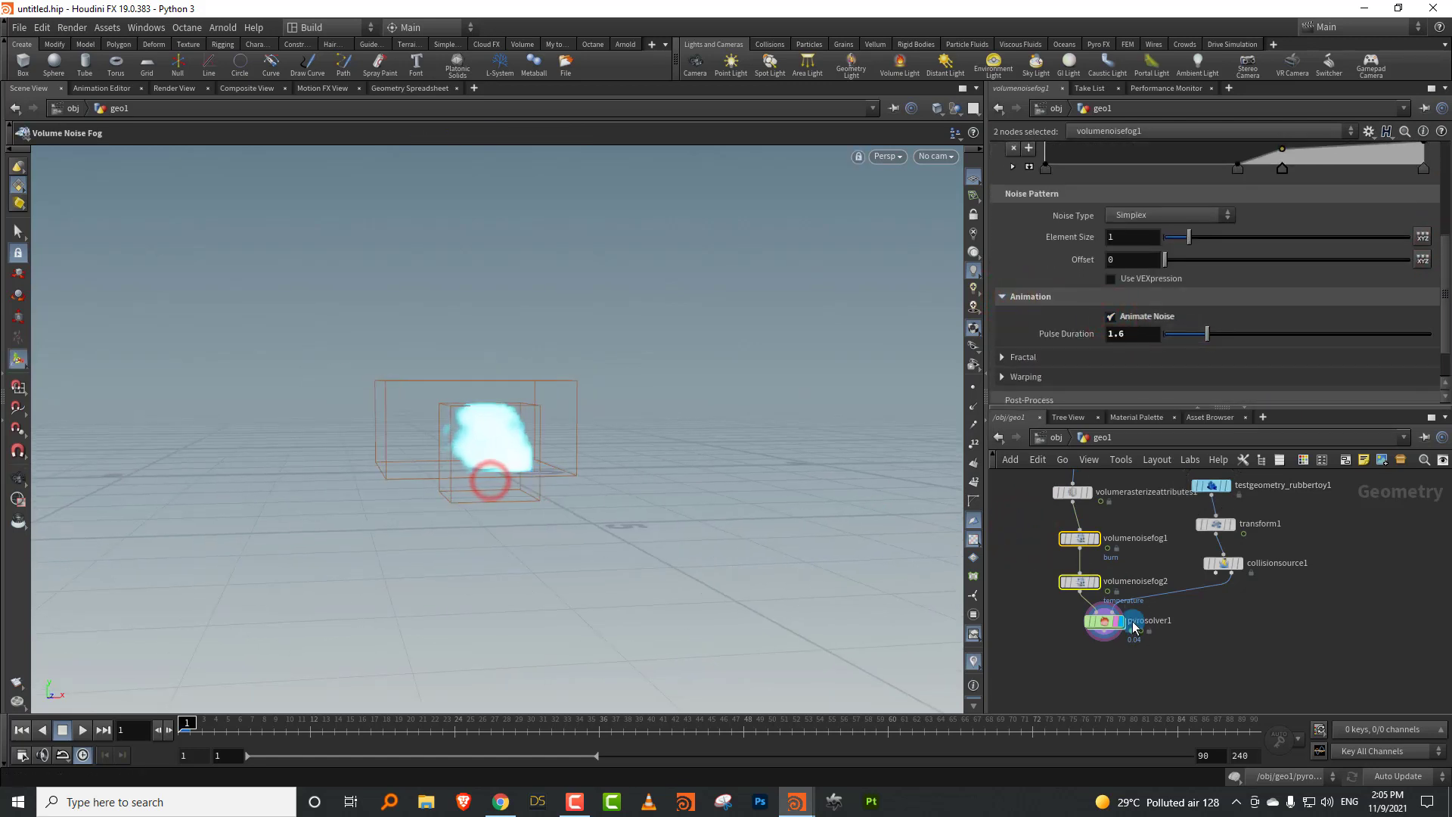
left_click(1106, 624)
left_click(82, 730)
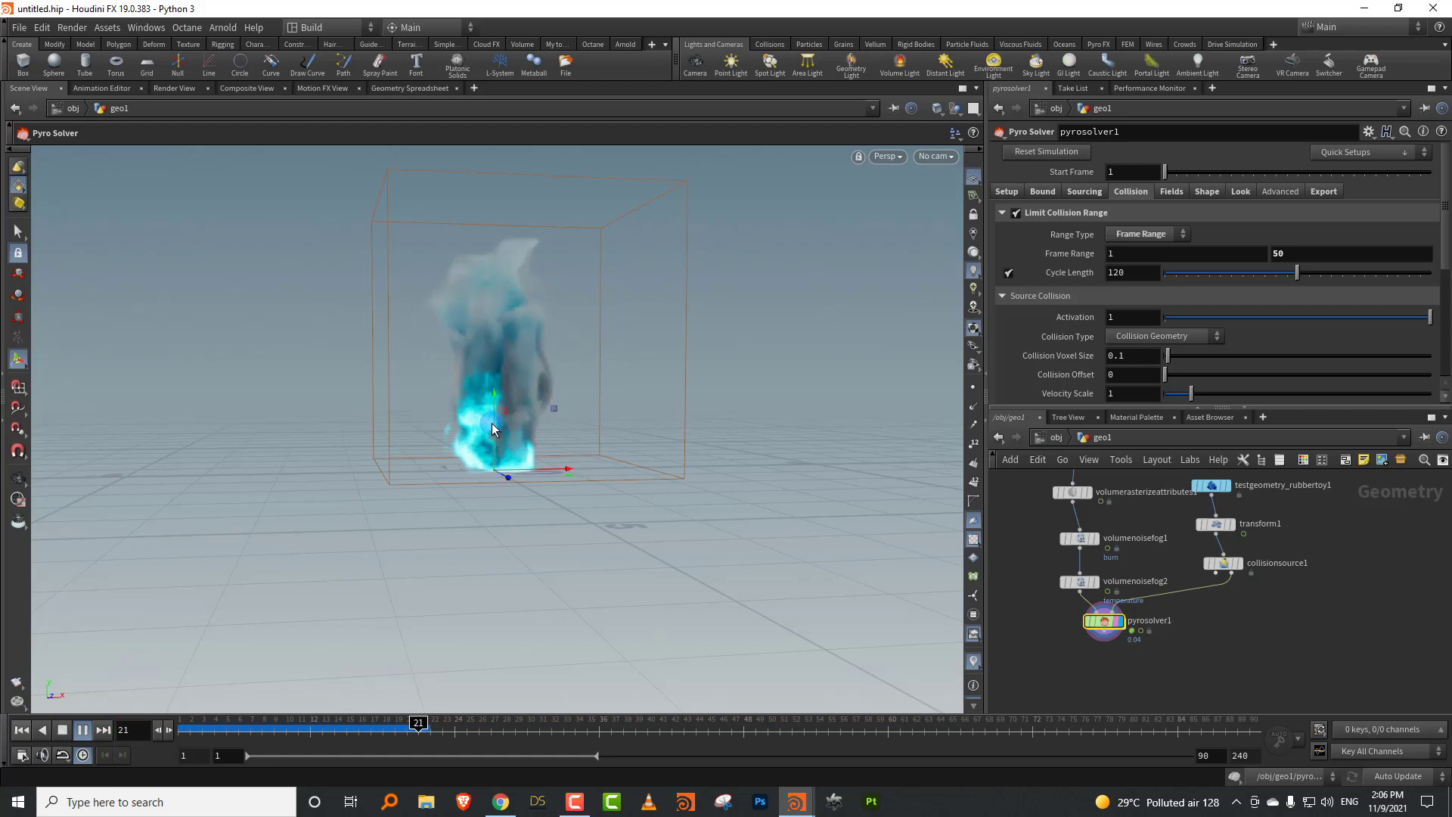
Step: Stop and rewind the sim, then uncheck Limit Source Range on pyrosolver1's Sourcing tab
left_click(62, 731)
left_click(22, 730)
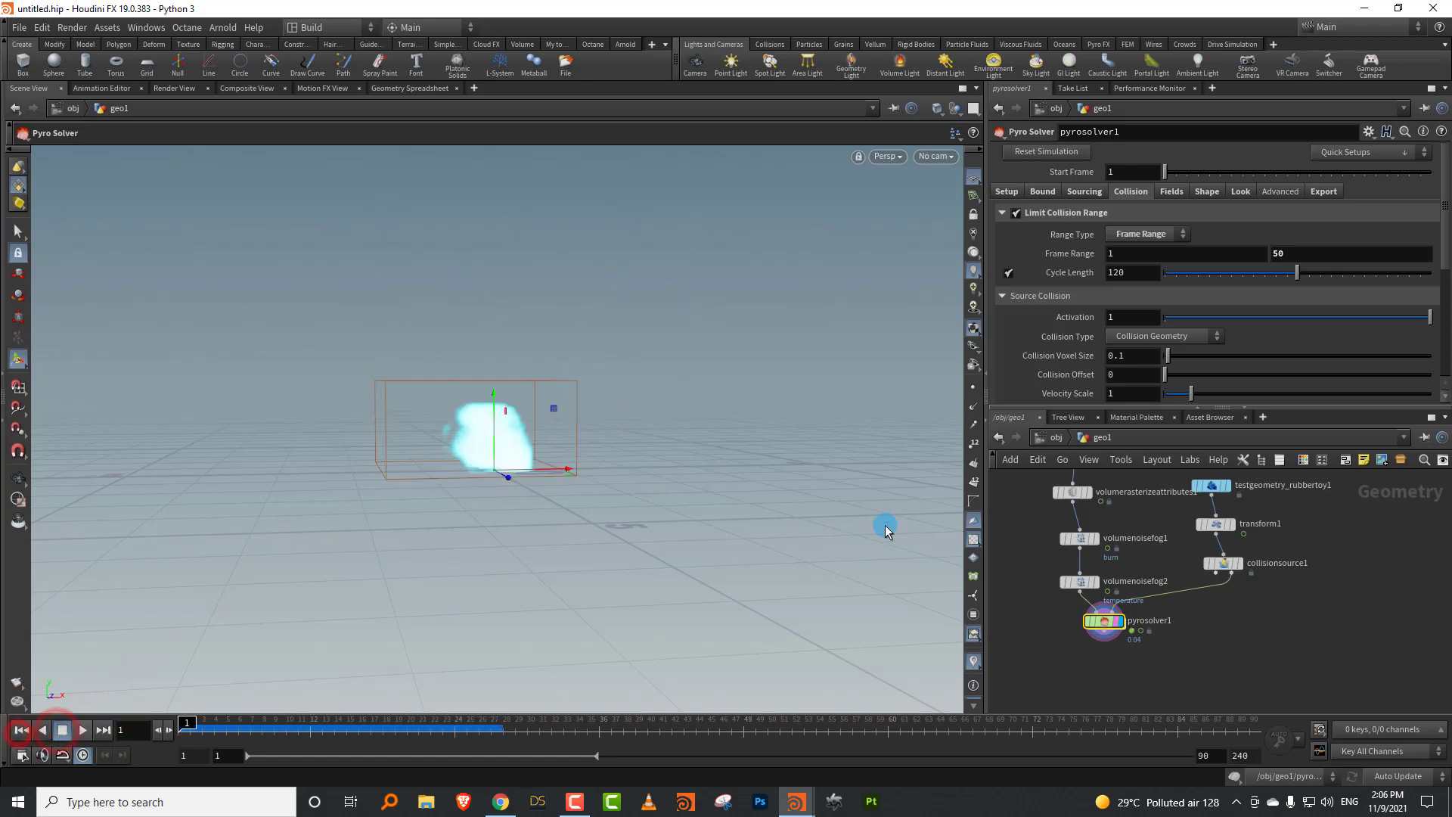
left_click(1027, 611)
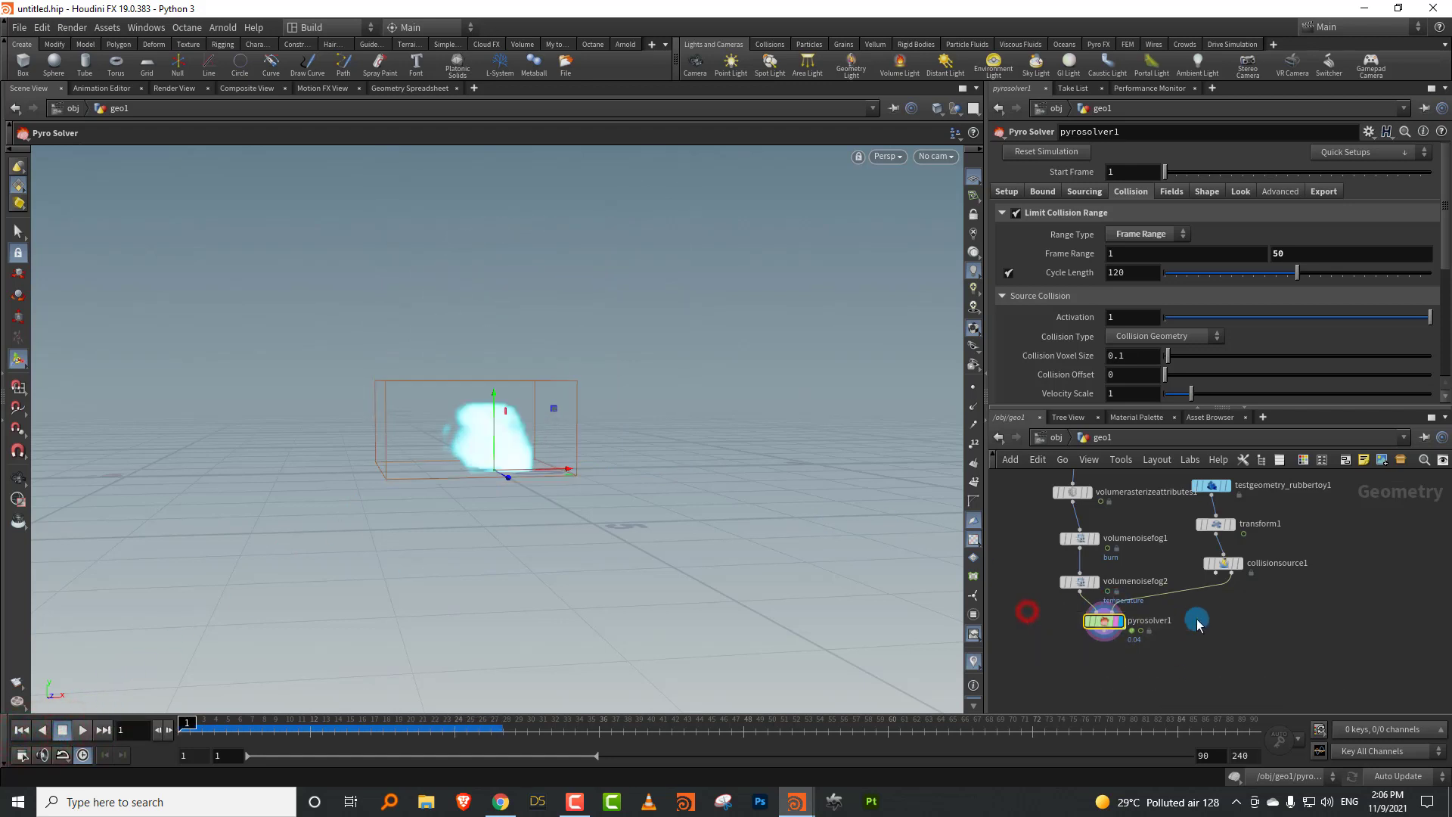
left_click(1084, 191)
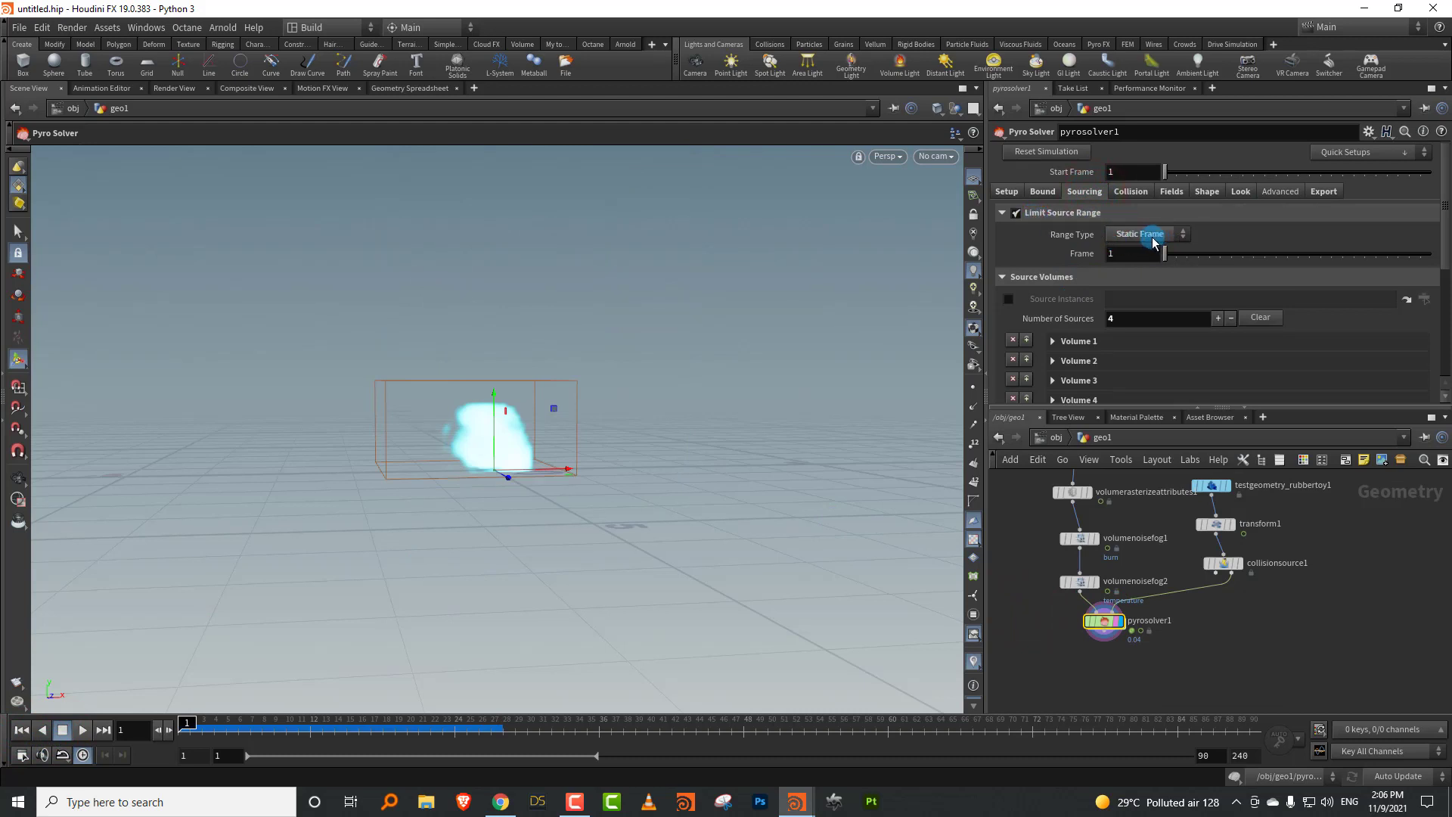
left_click(1016, 214)
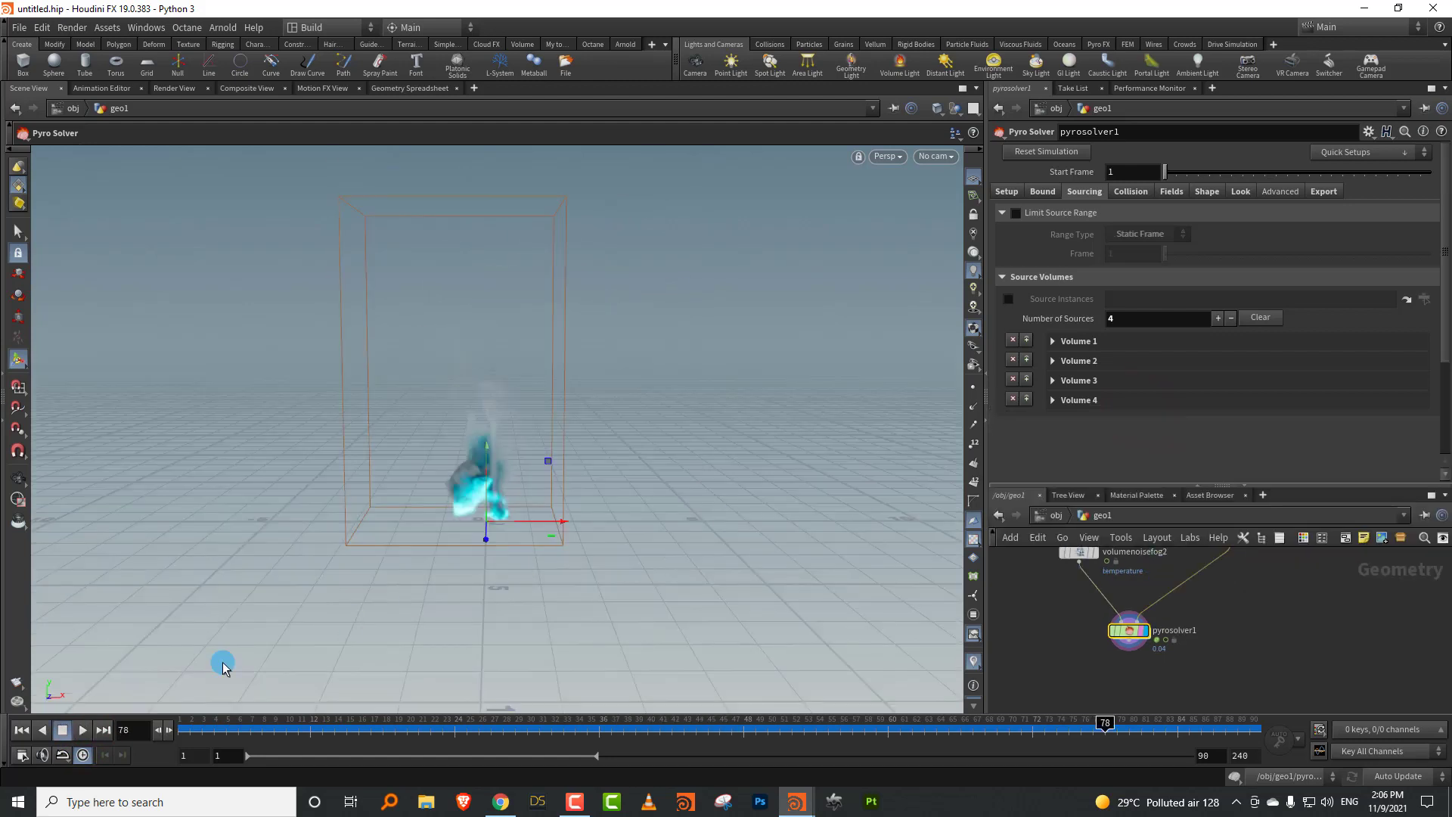
Step: Replay the sim while reviewing the solver's Collision, Sourcing and Bound settings
left_click(190, 732)
left_click(81, 732)
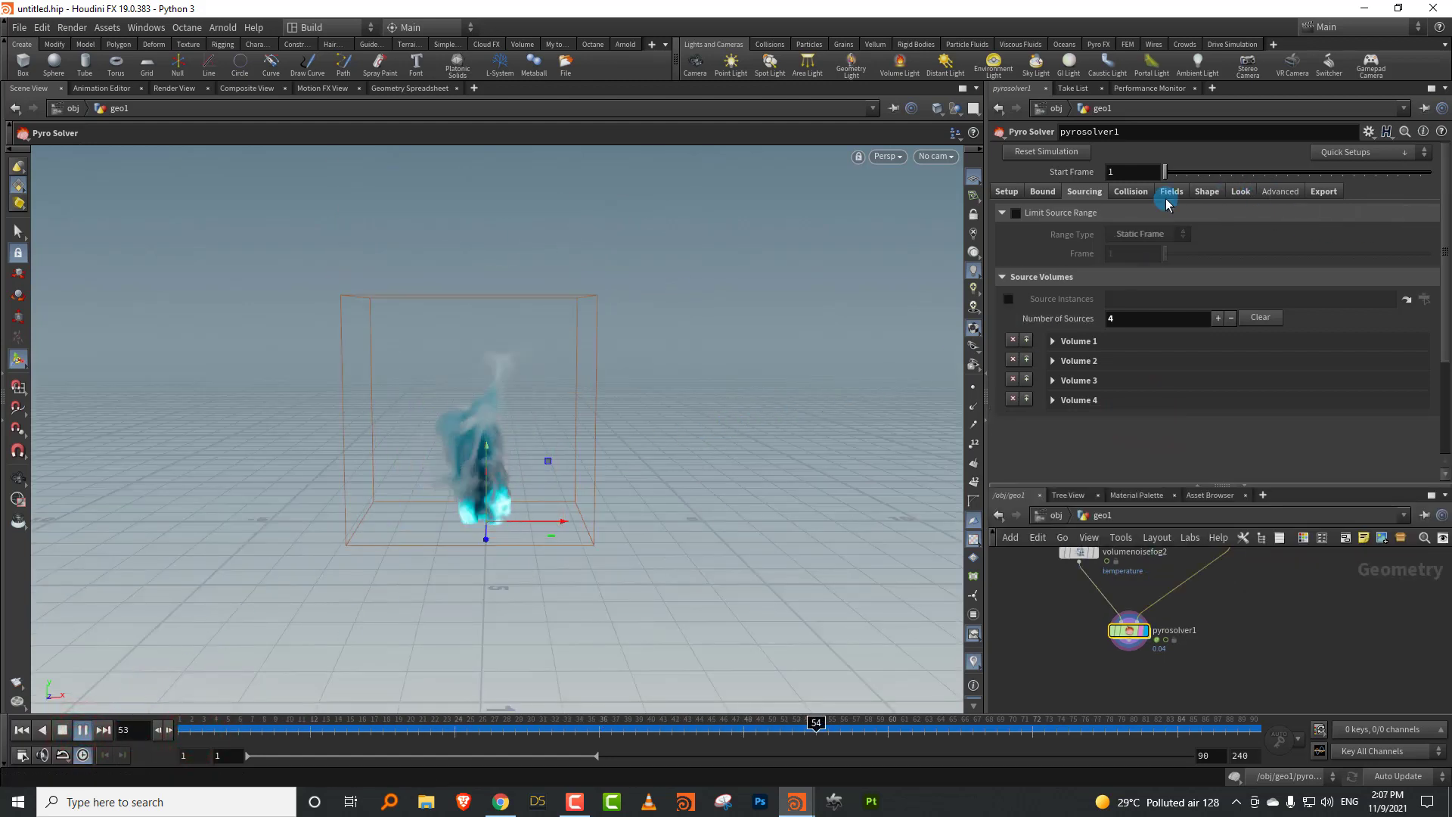
left_click(1131, 190)
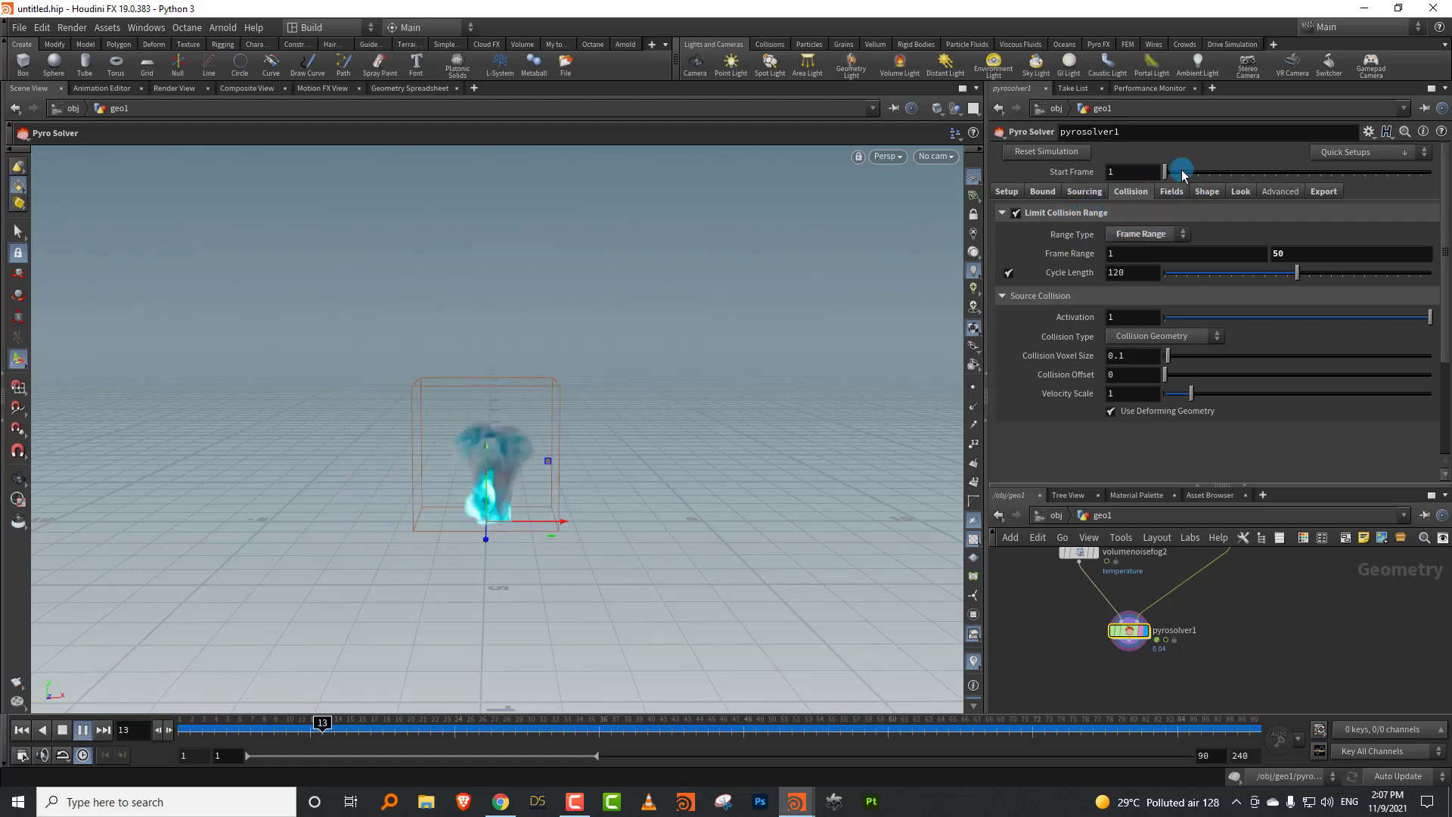
left_click(1085, 192)
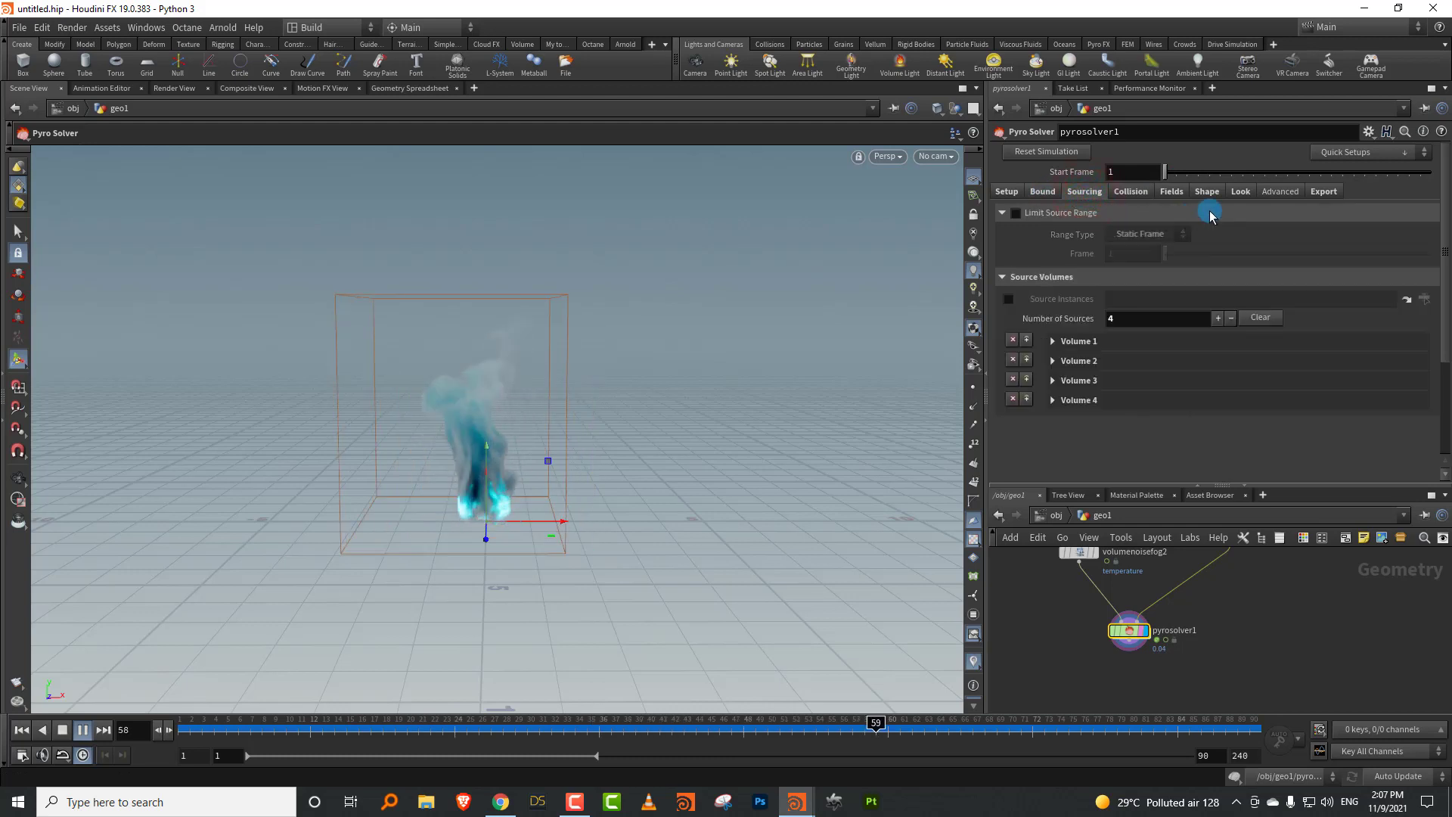
left_click(1042, 191)
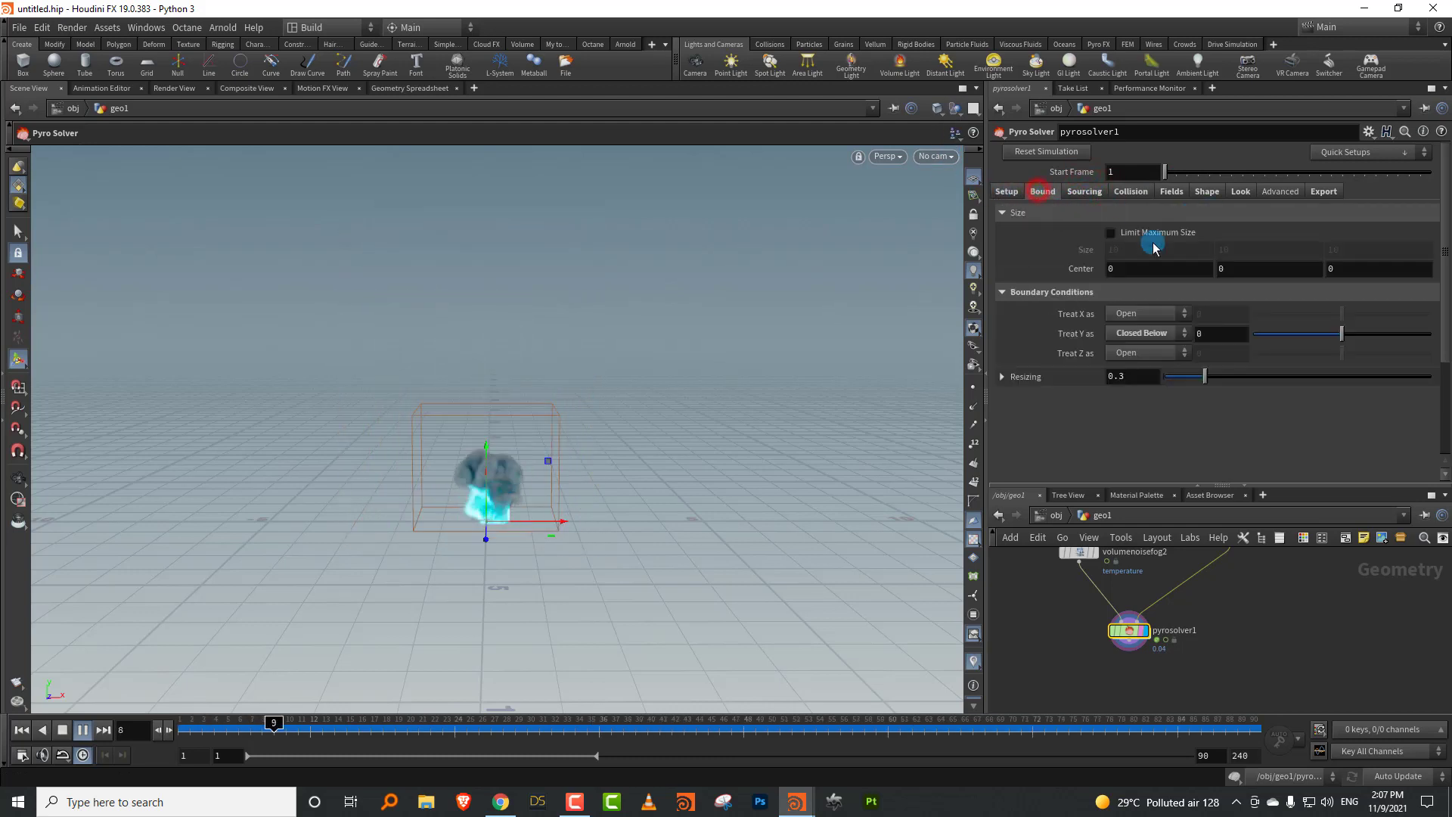
left_click(1085, 191)
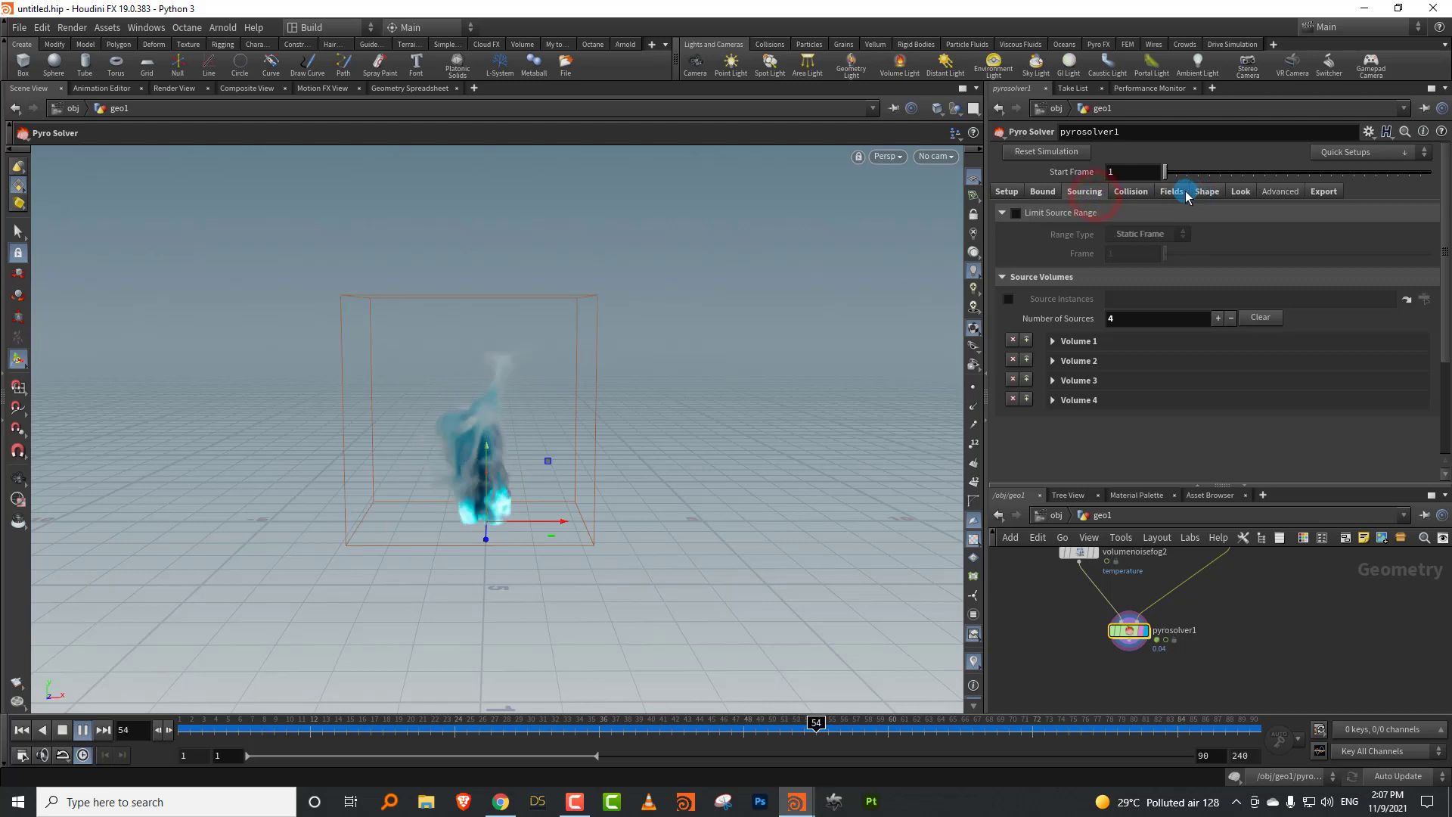
Step: Keep Emit Density From Flame on in the Fields tab (Dissipation 0.433, Emission Scale 500) and stop playback
left_click(1175, 192)
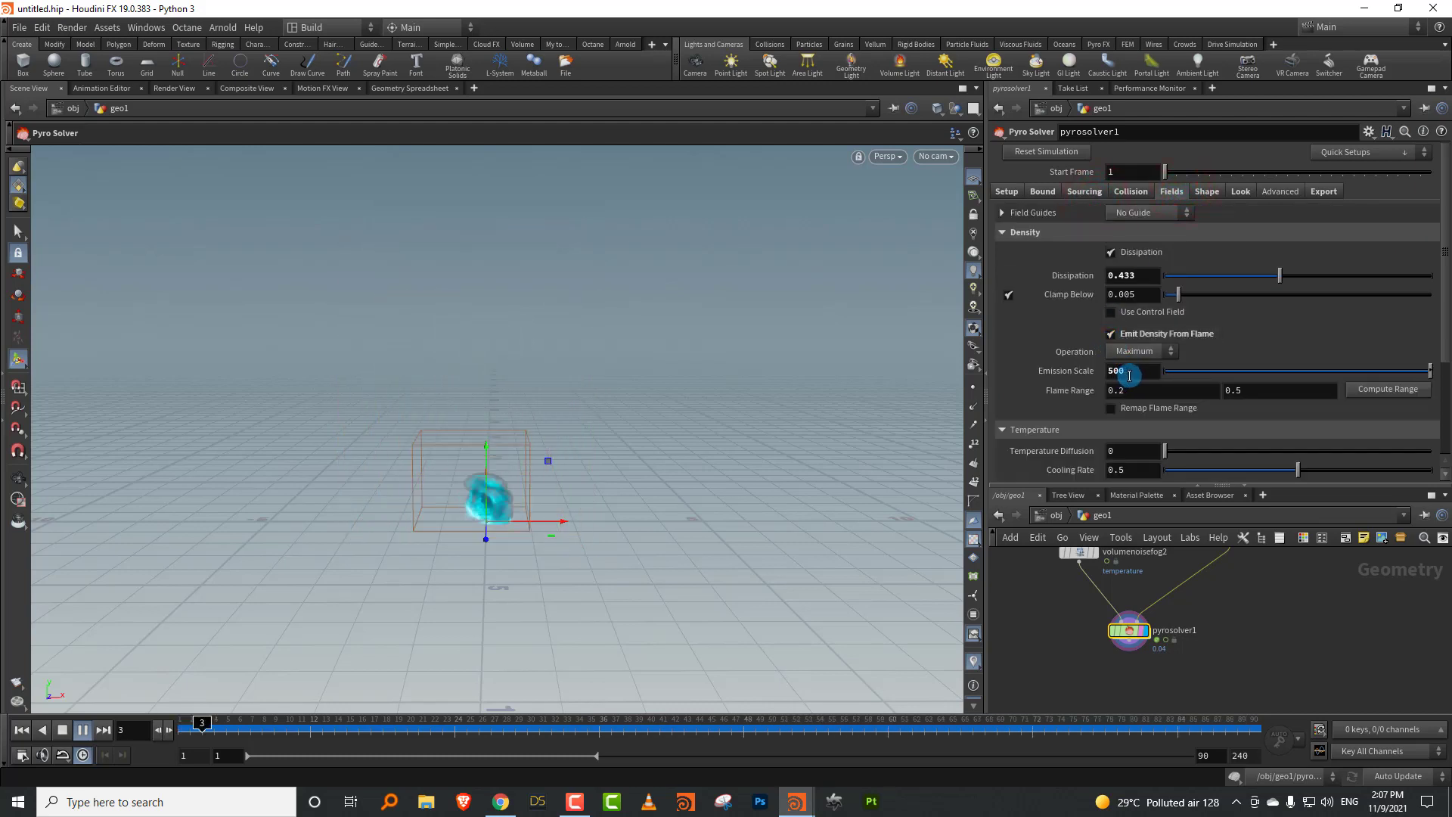
left_click(1109, 329)
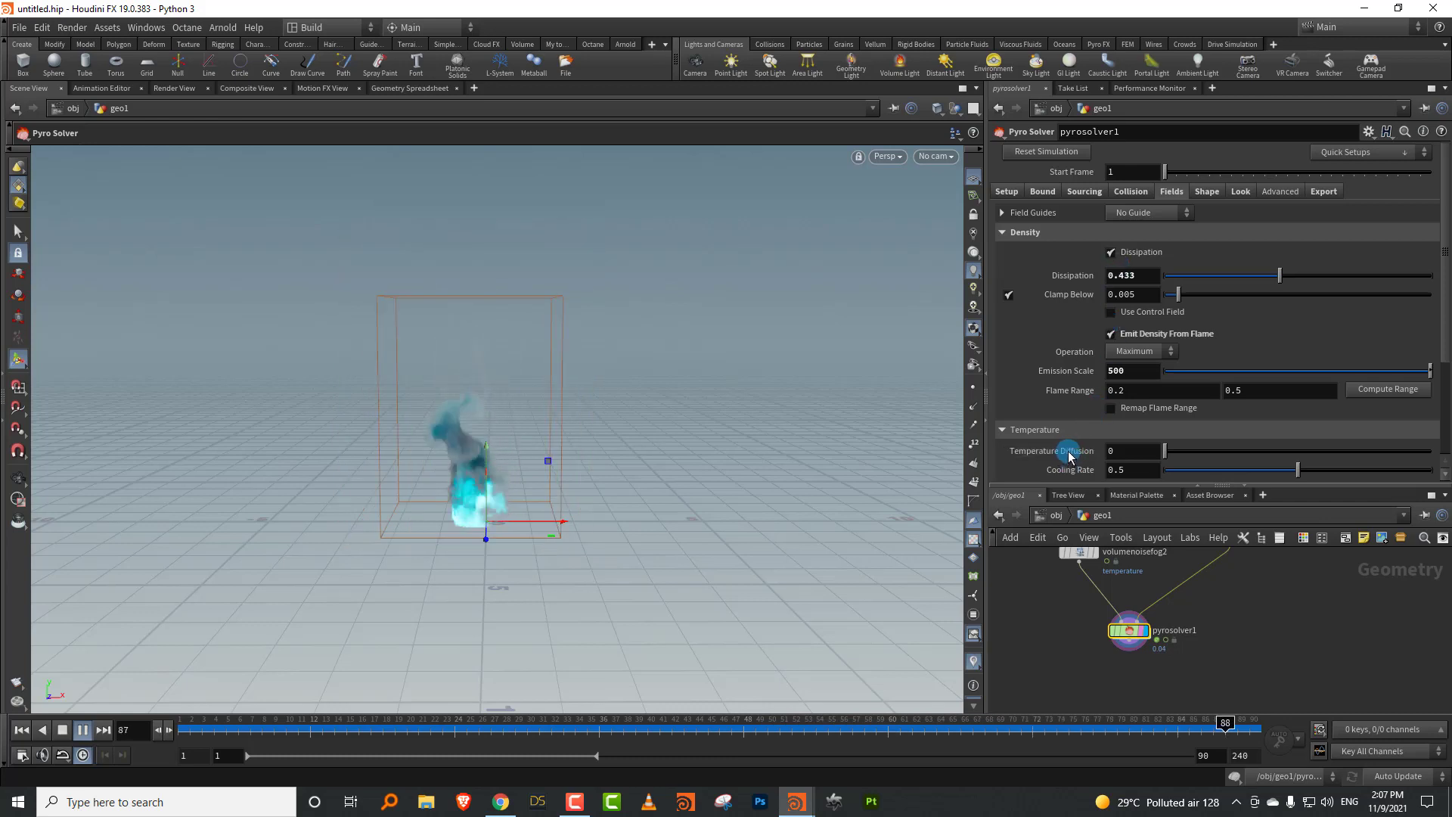
left_click(1127, 335)
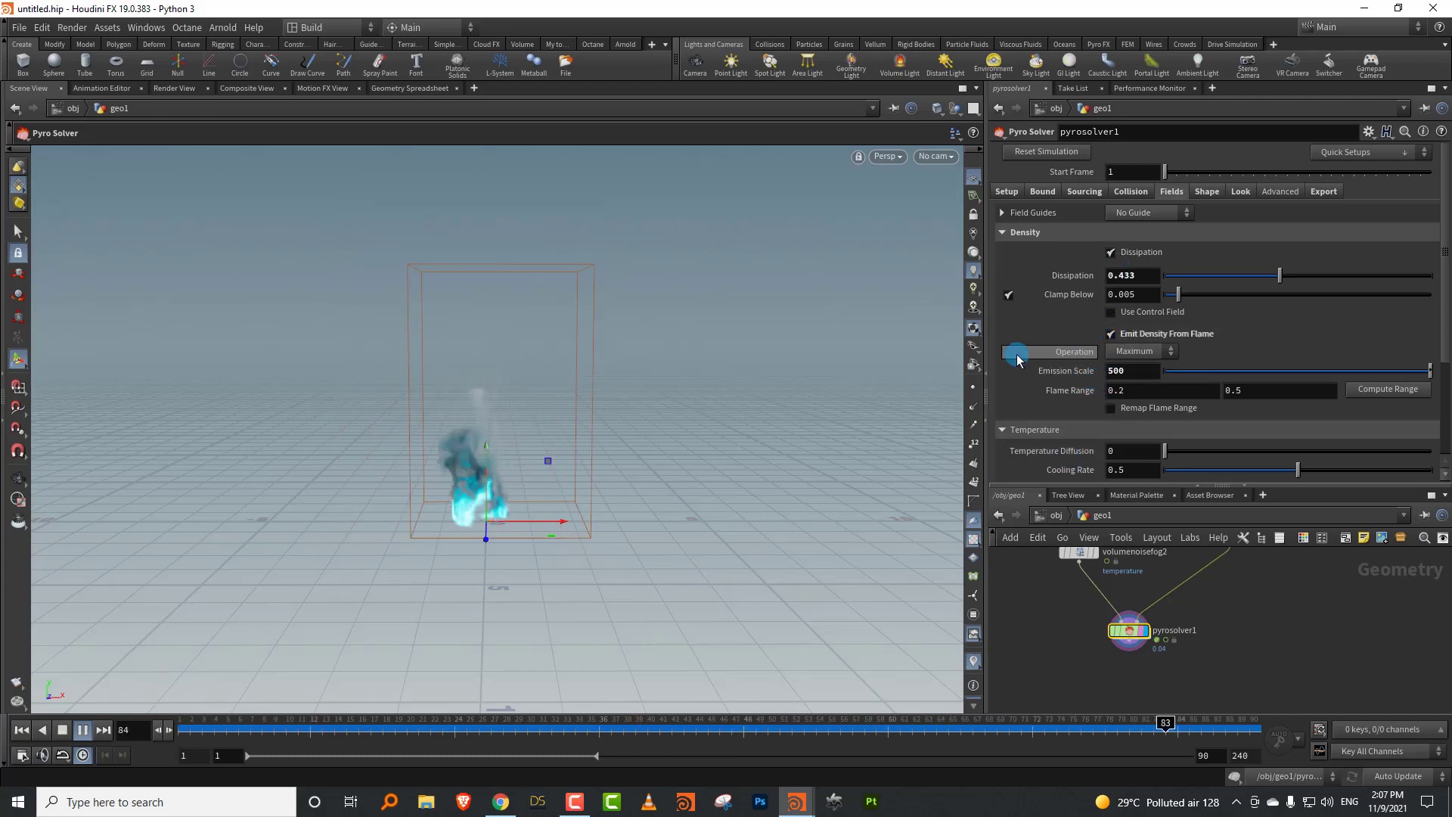
left_click(63, 731)
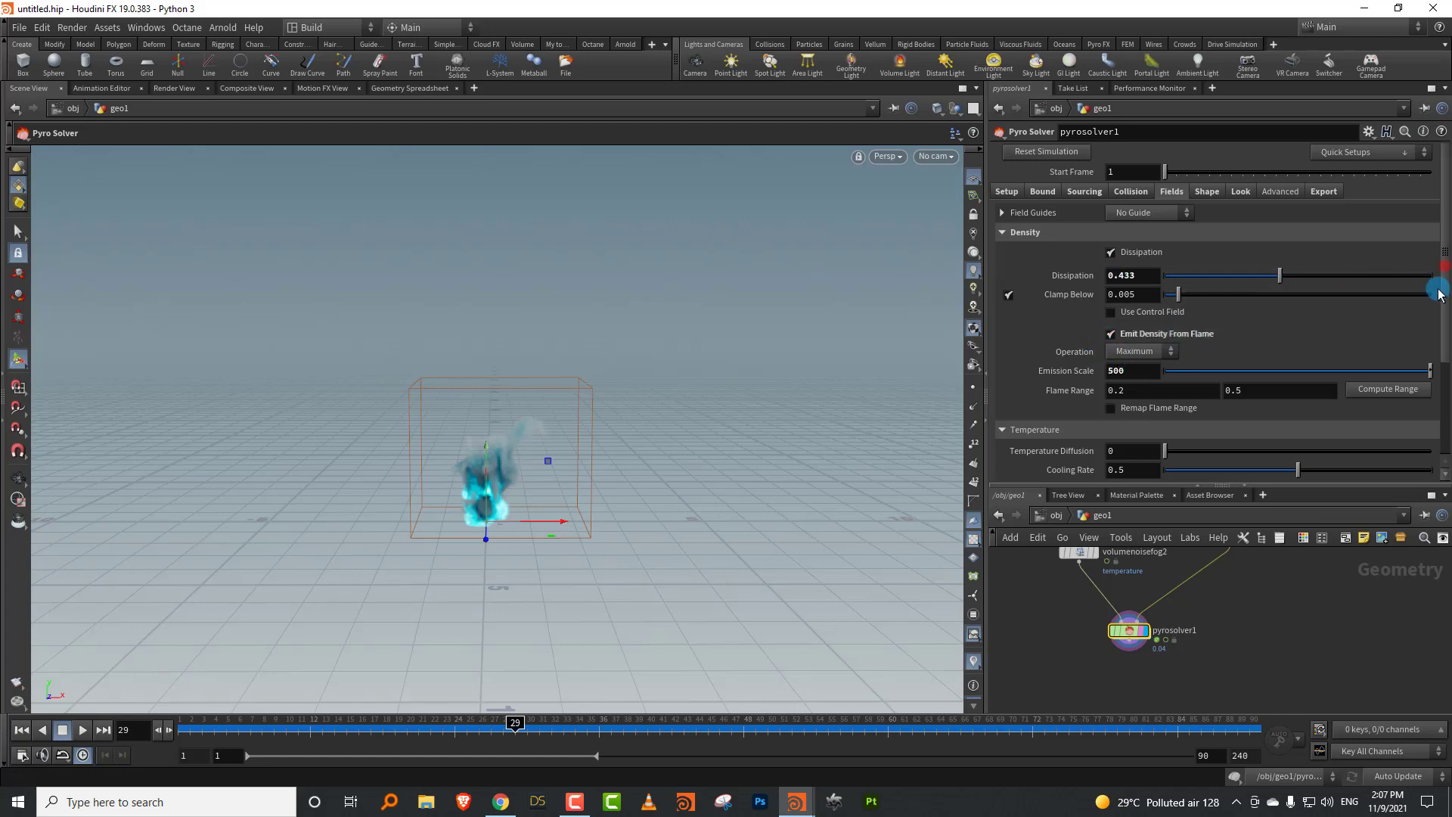
left_click_drag(1440, 295, 1440, 250)
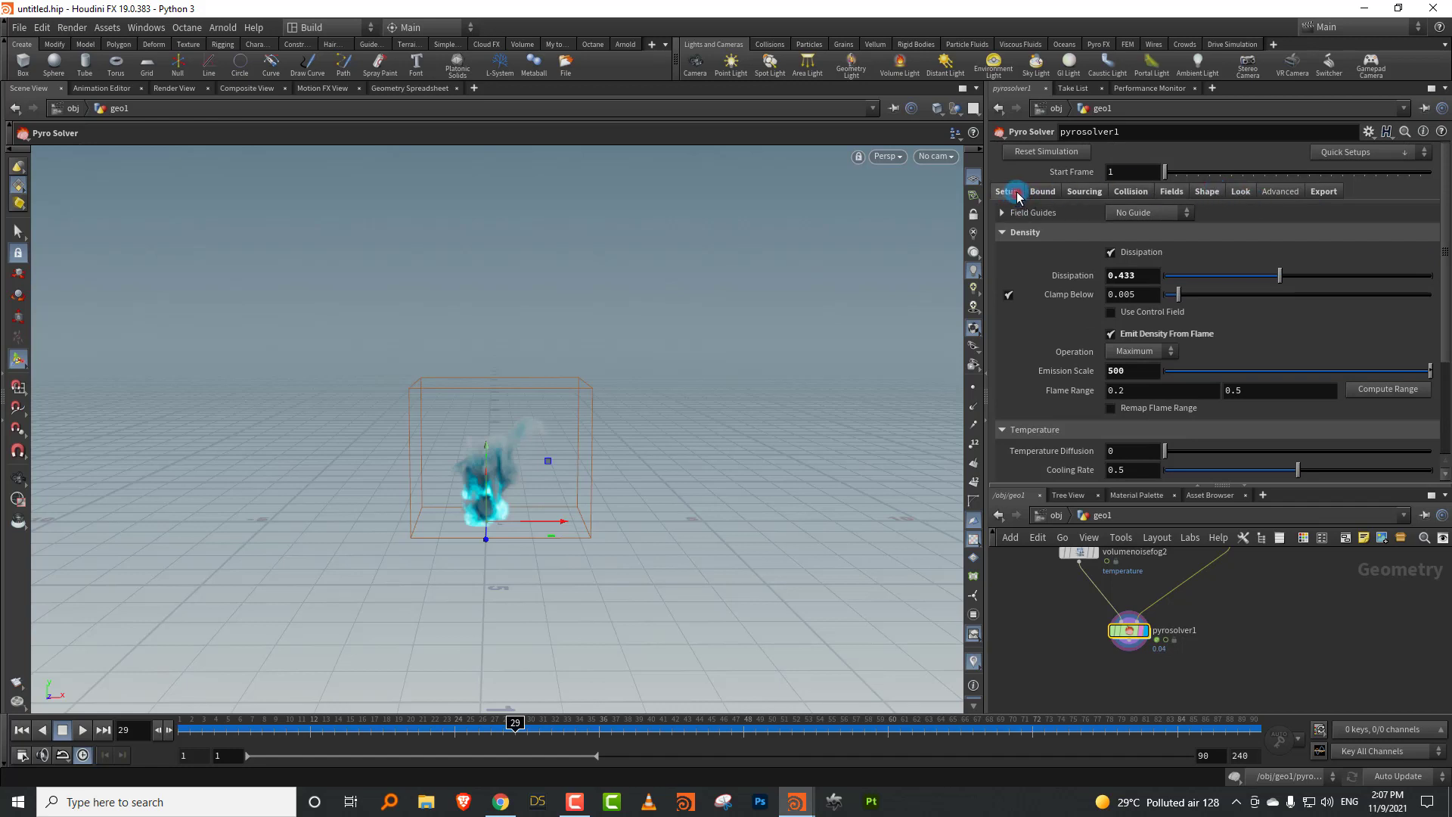
Step: Review the Advanced tab's Solving, Sparse Solve, External Forces, Velocity Advection and Hourglass Filtering sections, ending on Setup
left_click(1055, 195)
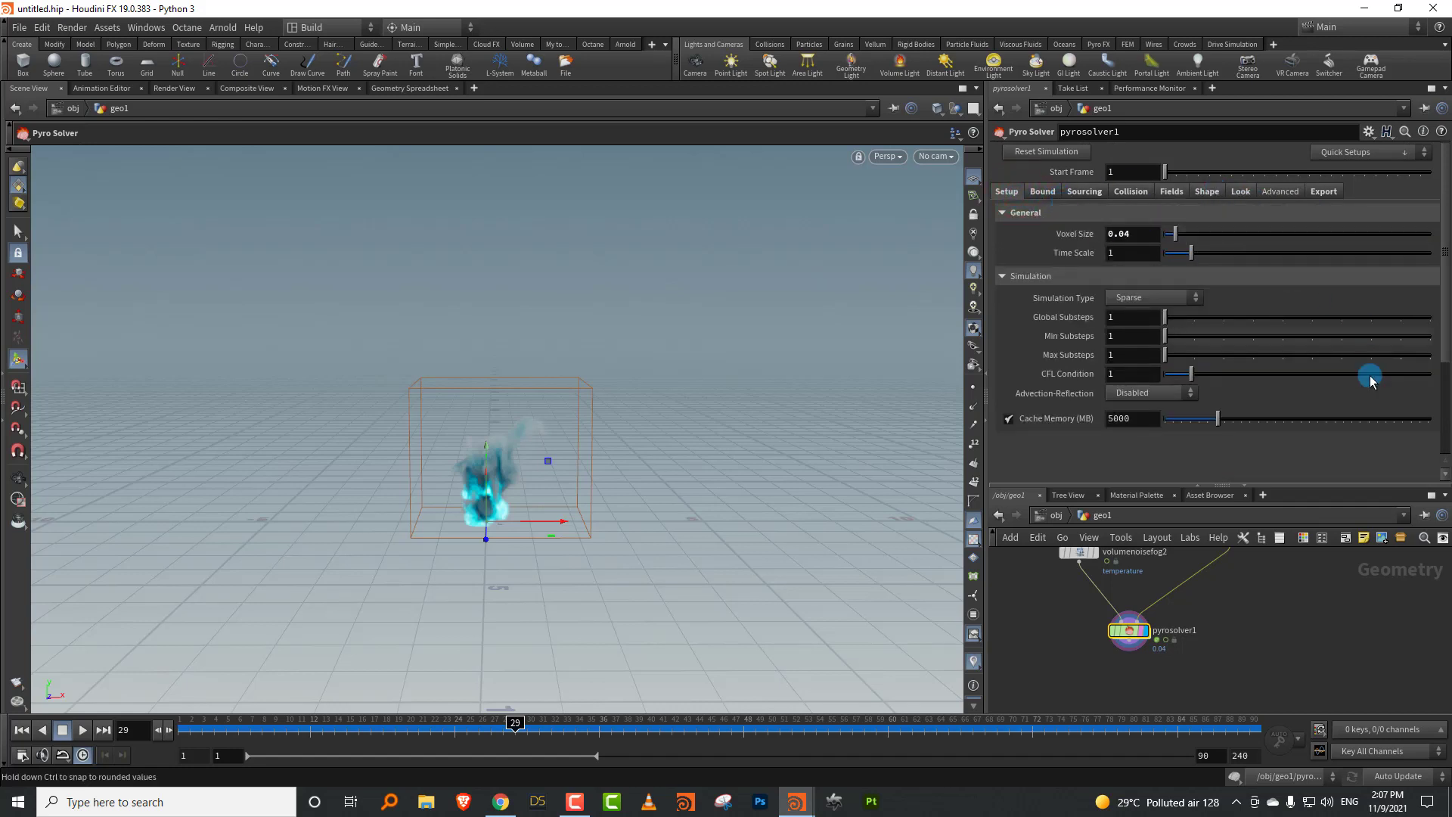
left_click(1282, 196)
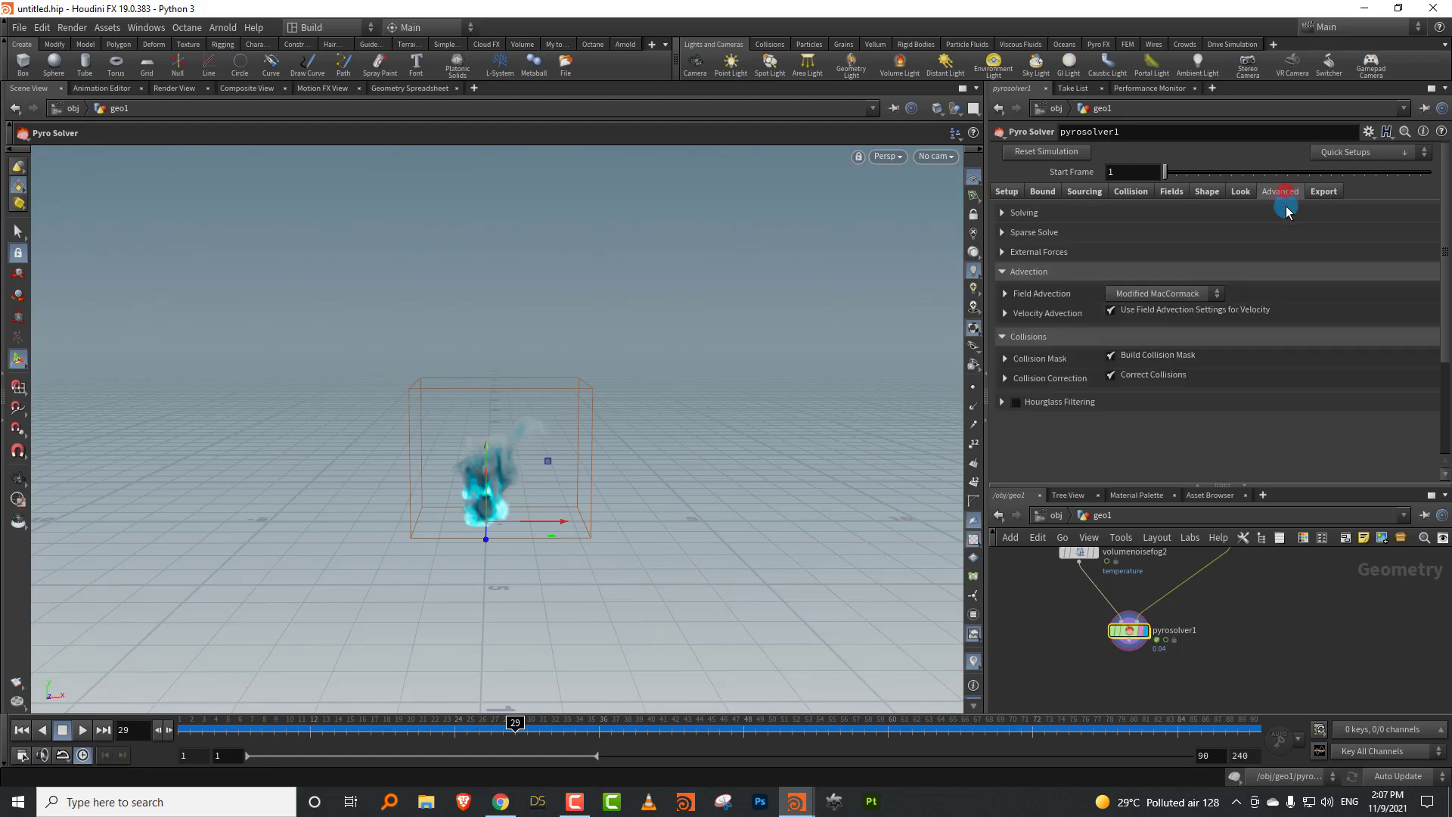
left_click(1014, 193)
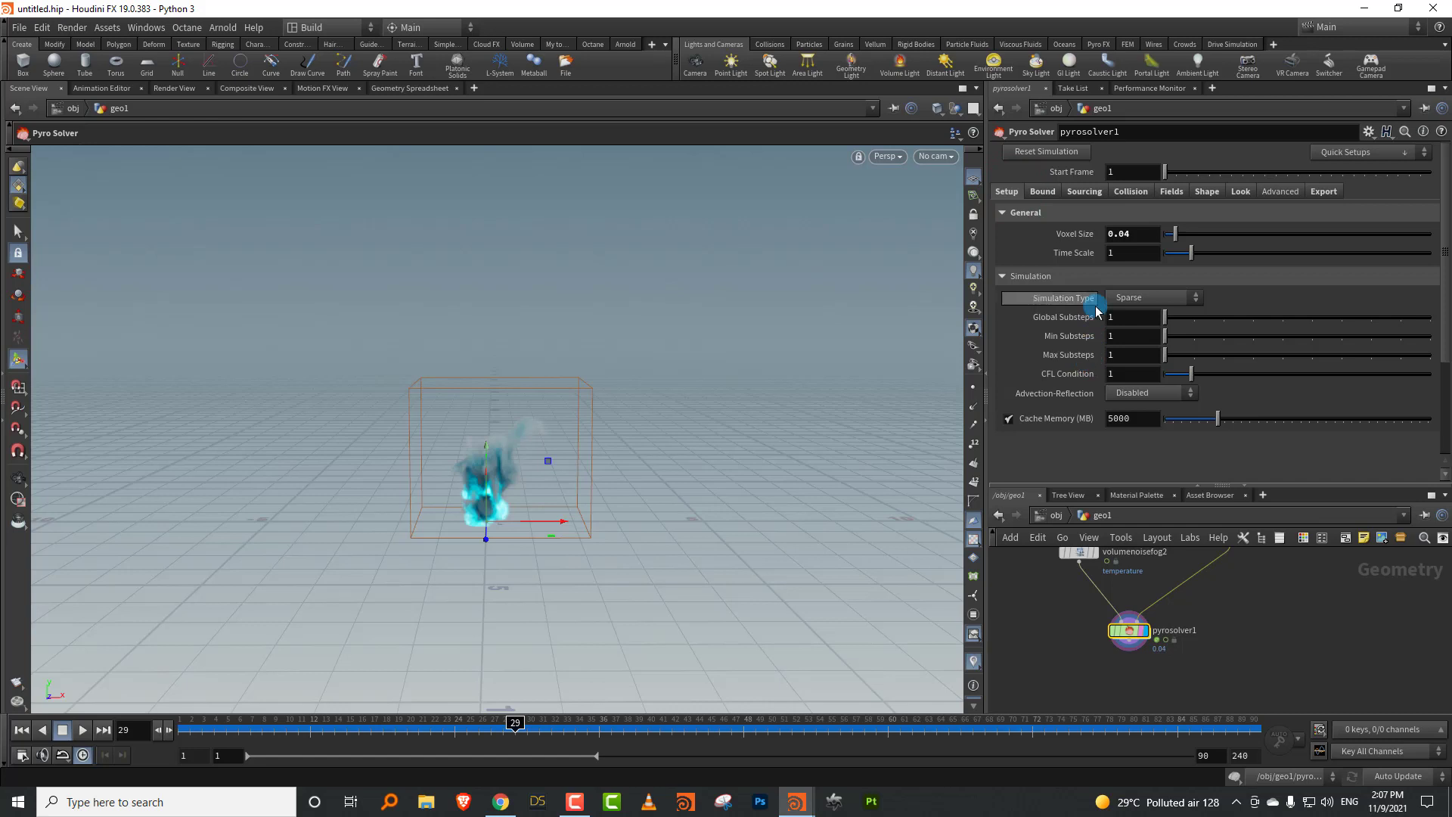
mouse_move(1097, 310)
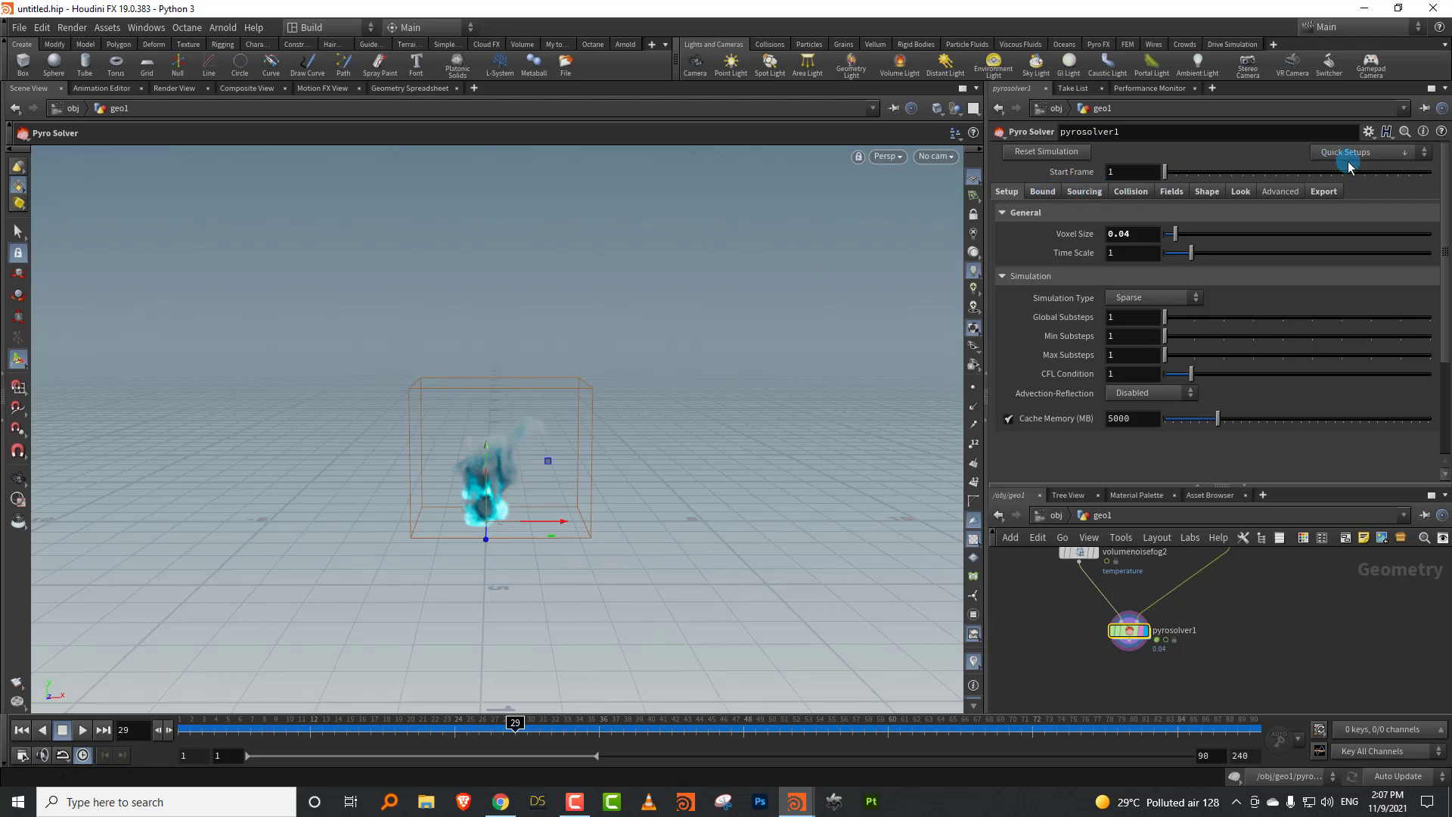
left_click(1278, 192)
left_click(1000, 214)
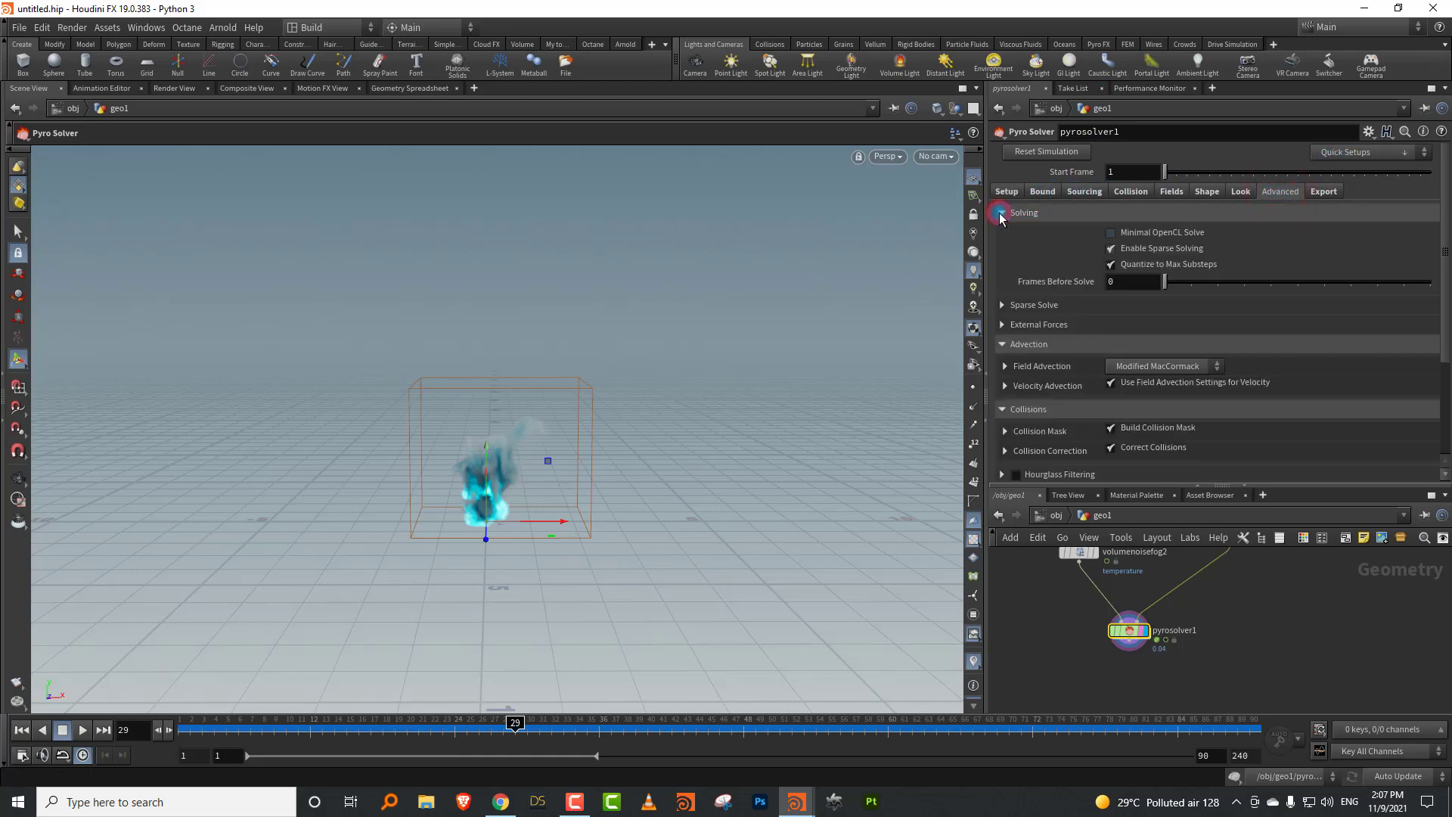
left_click(1003, 214)
left_click(1002, 233)
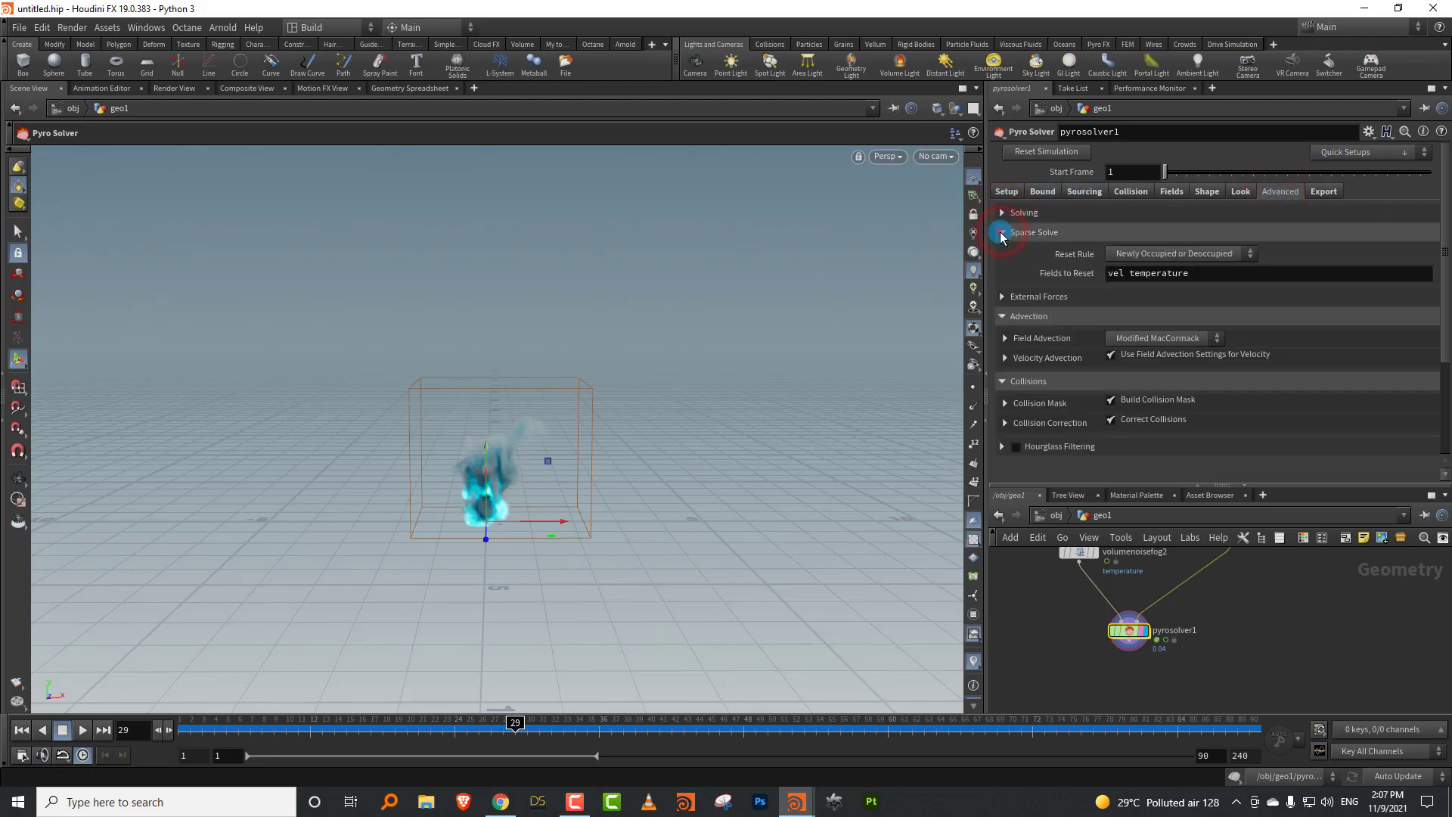
left_click(1002, 233)
left_click(1003, 251)
left_click(1002, 252)
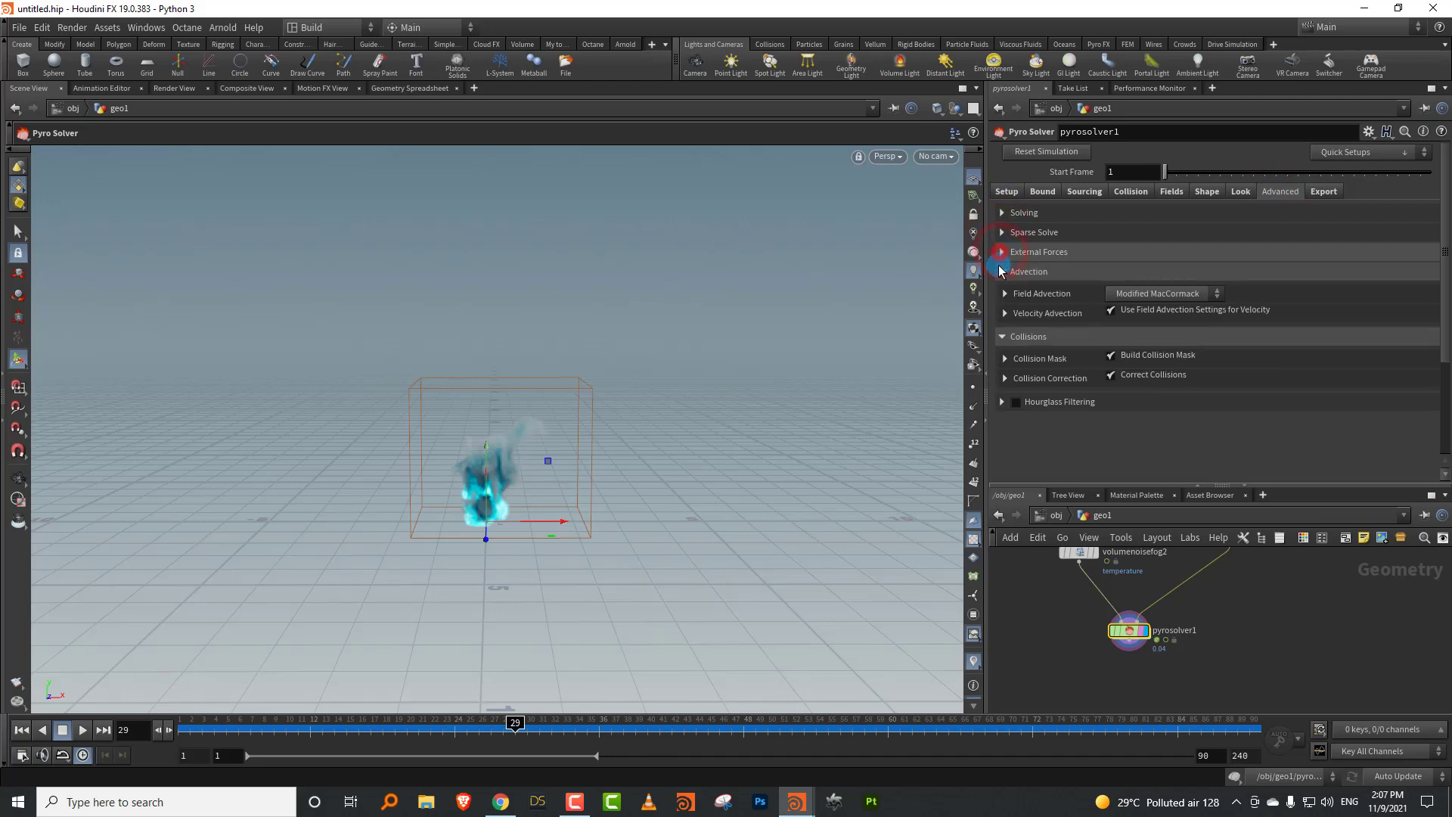
left_click(1005, 313)
left_click(1004, 314)
left_click(1014, 404)
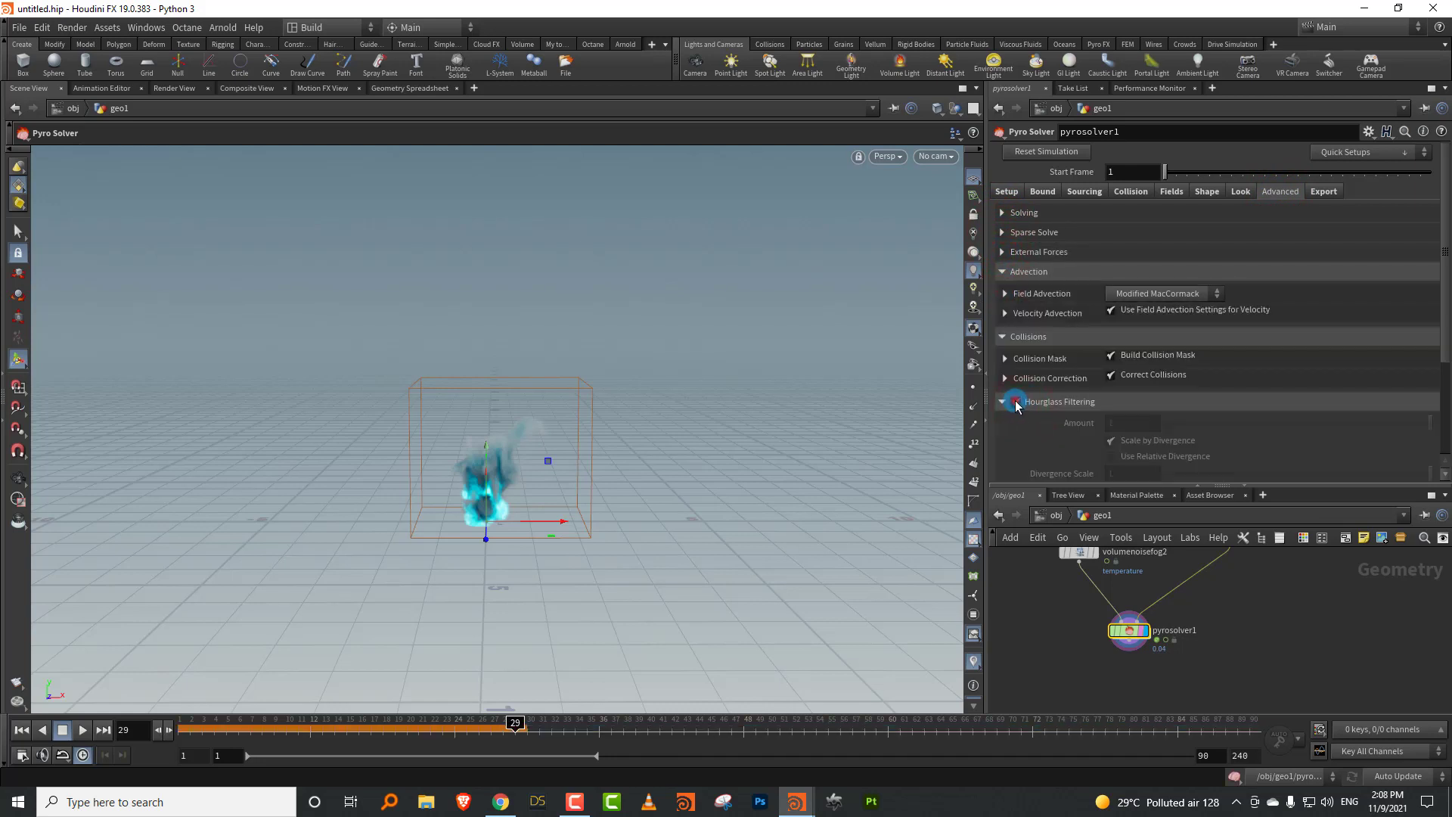
left_click(1007, 191)
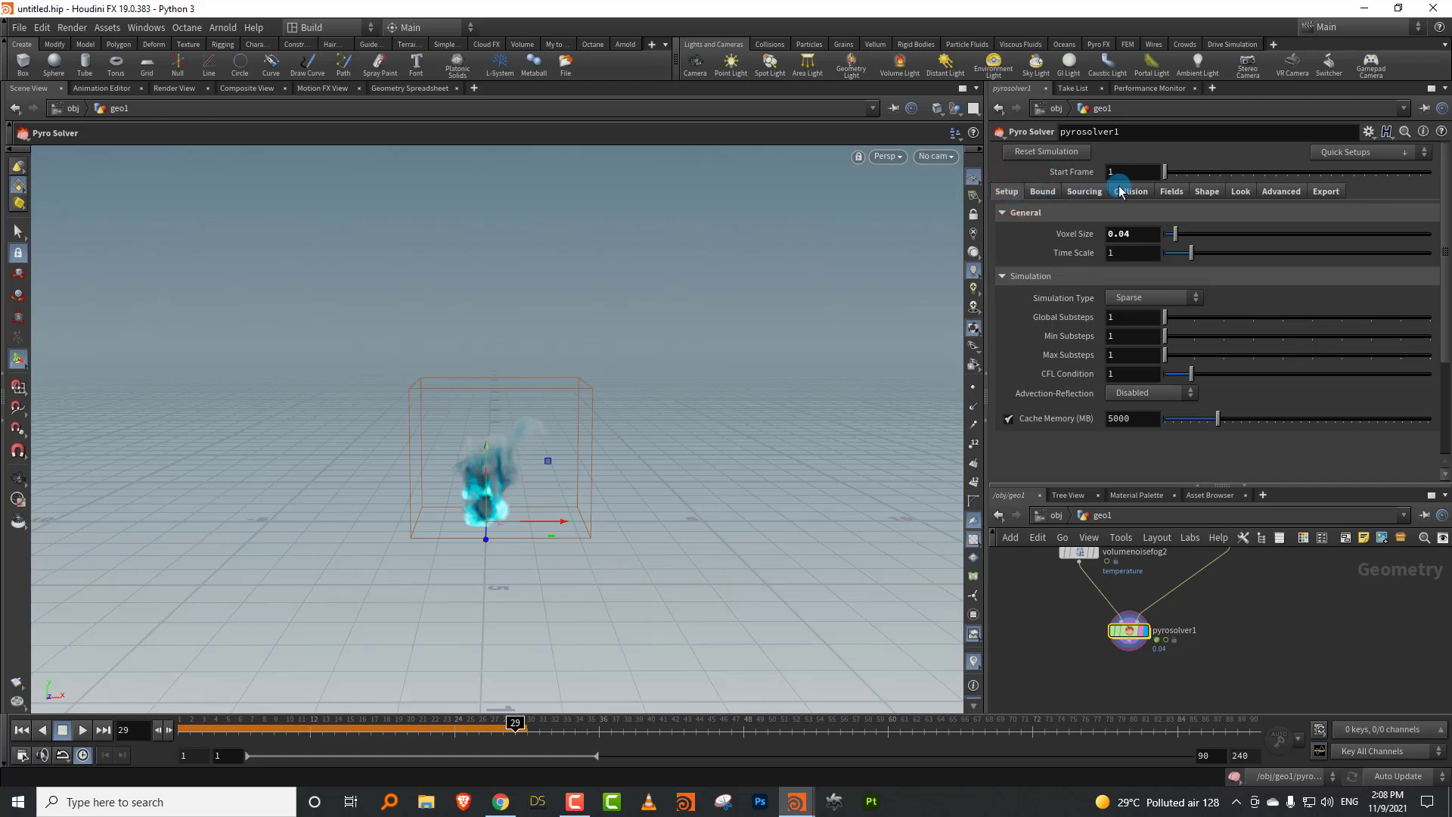
Step: Set the container's Treat Y boundary to Open and replay the sim
left_click(1172, 192)
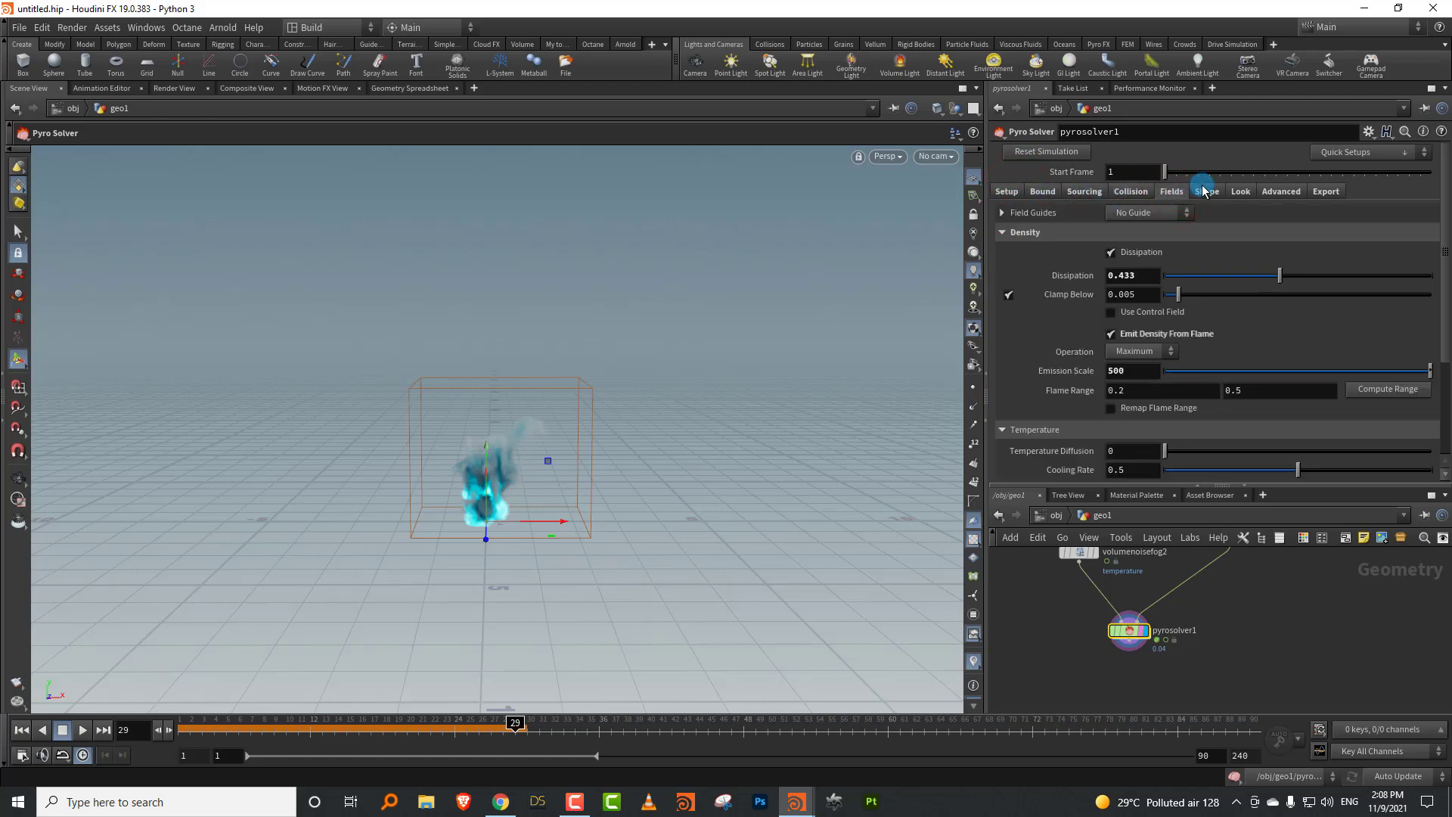
left_click(1206, 192)
left_click(1141, 232)
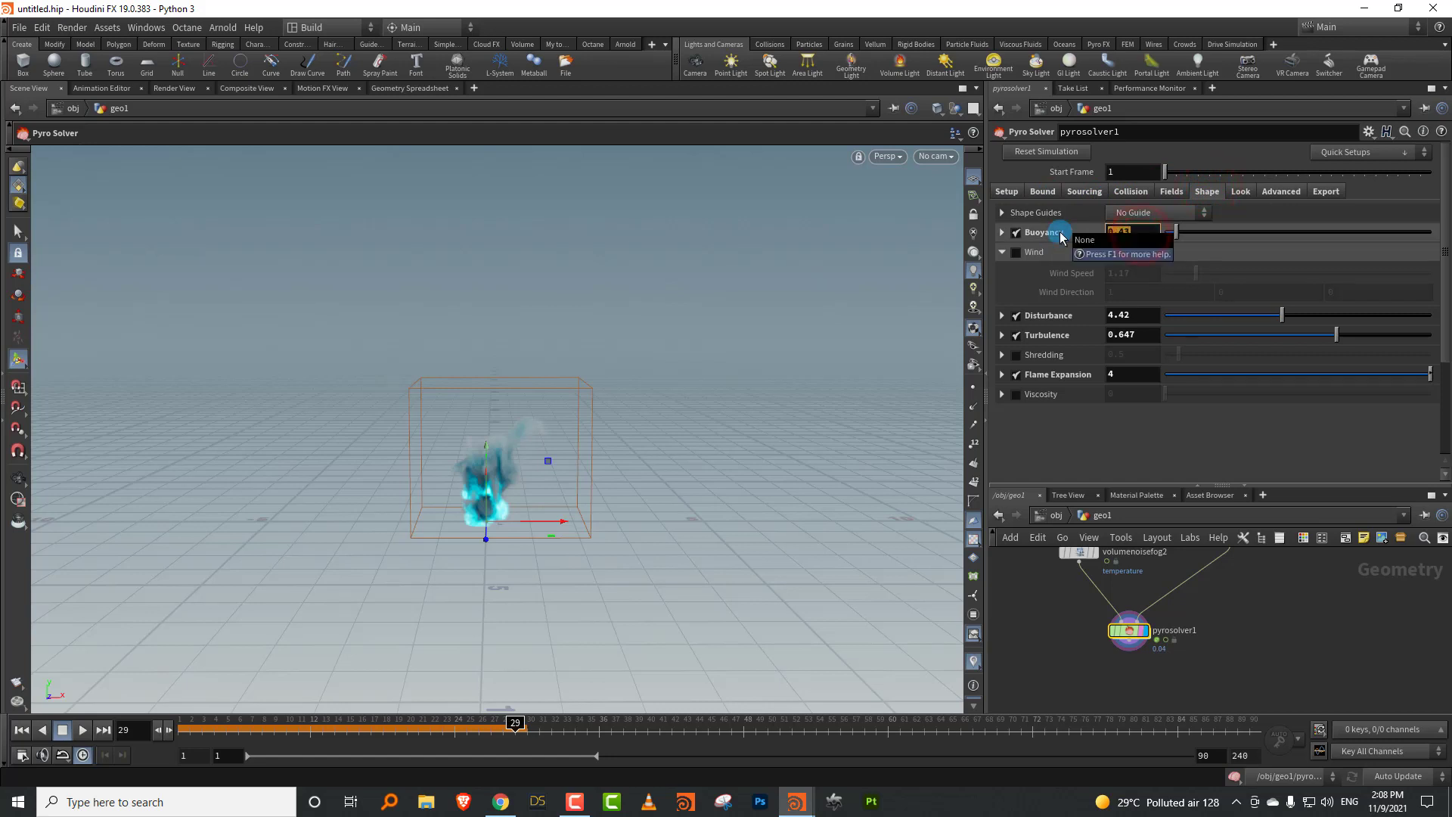
left_click(1042, 191)
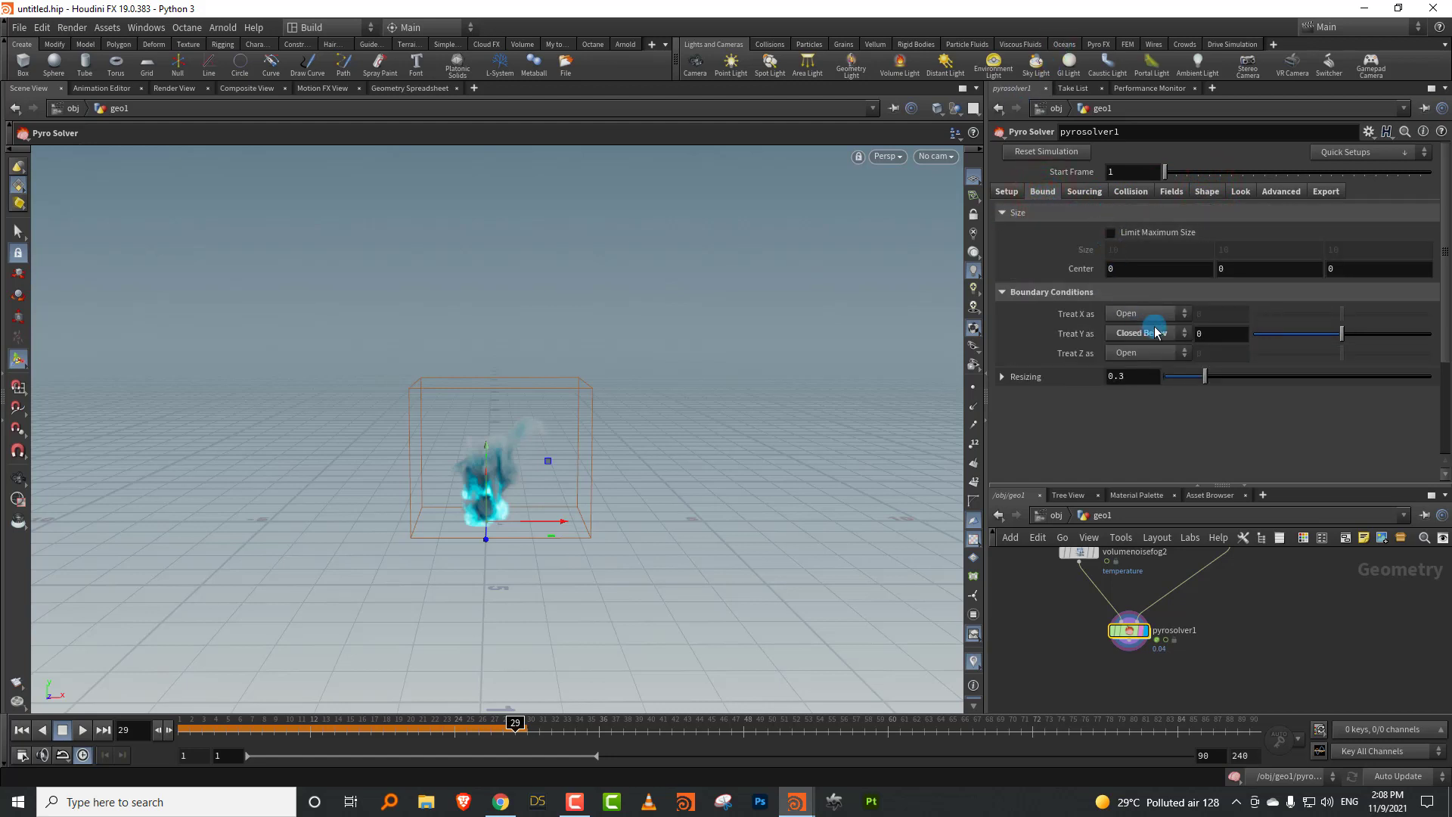
left_click(1155, 333)
left_click(1130, 321)
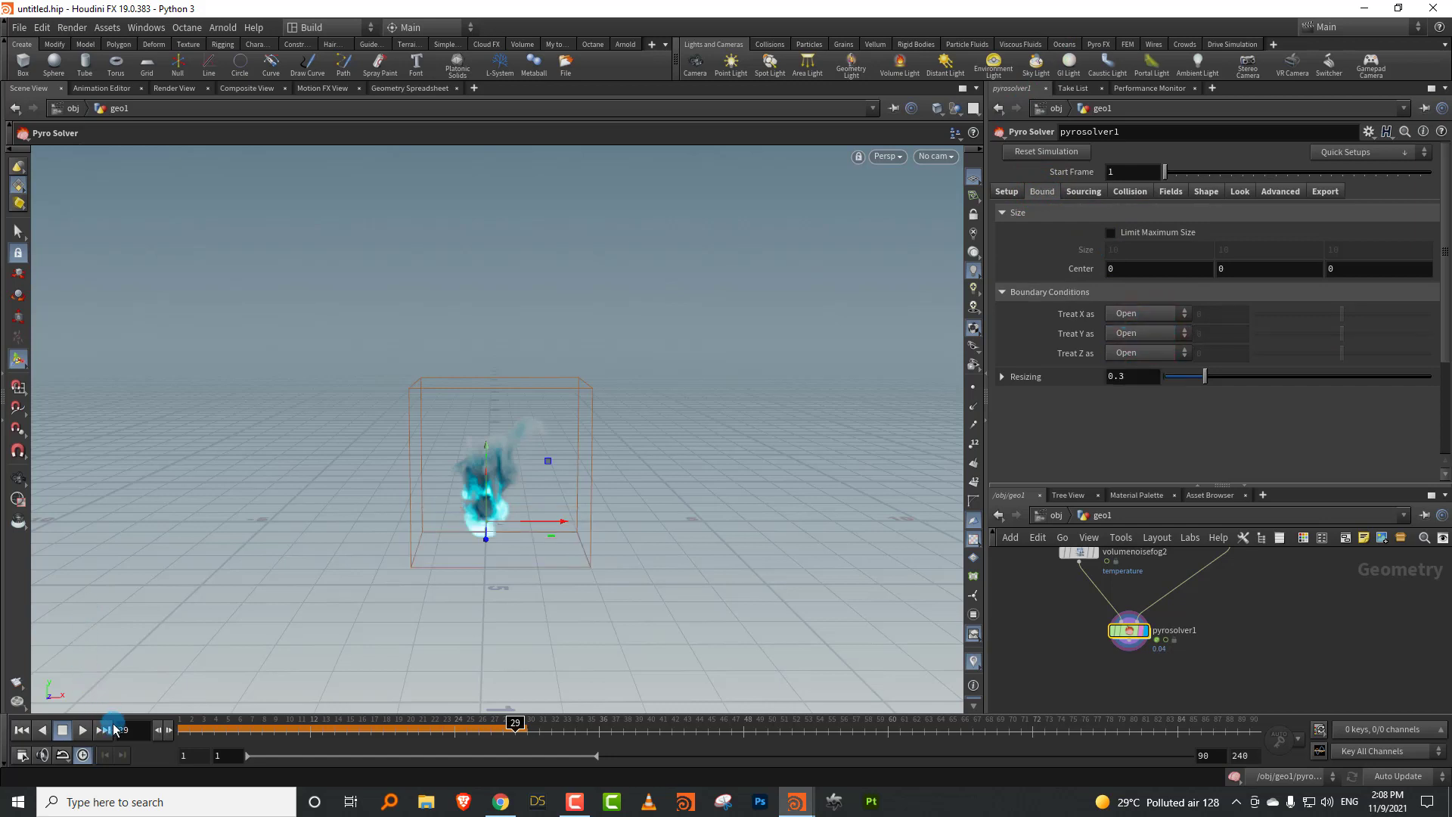
left_click(81, 730)
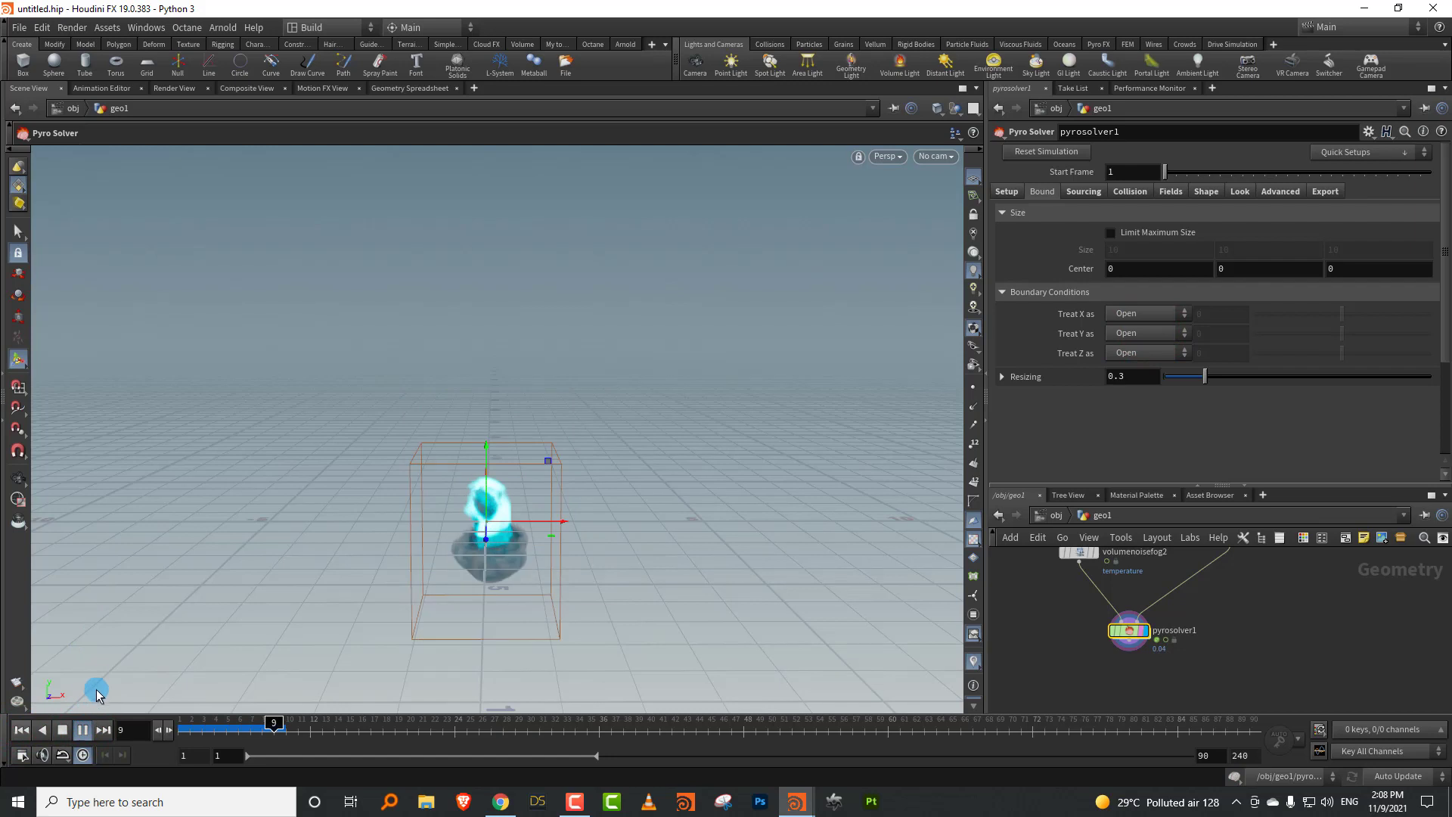
left_click(63, 730)
Step: Set Buoyancy to 0.5, rewind to frame 1, and choose Turbulence for the Shape Guides
left_click(1206, 192)
left_click(1116, 238)
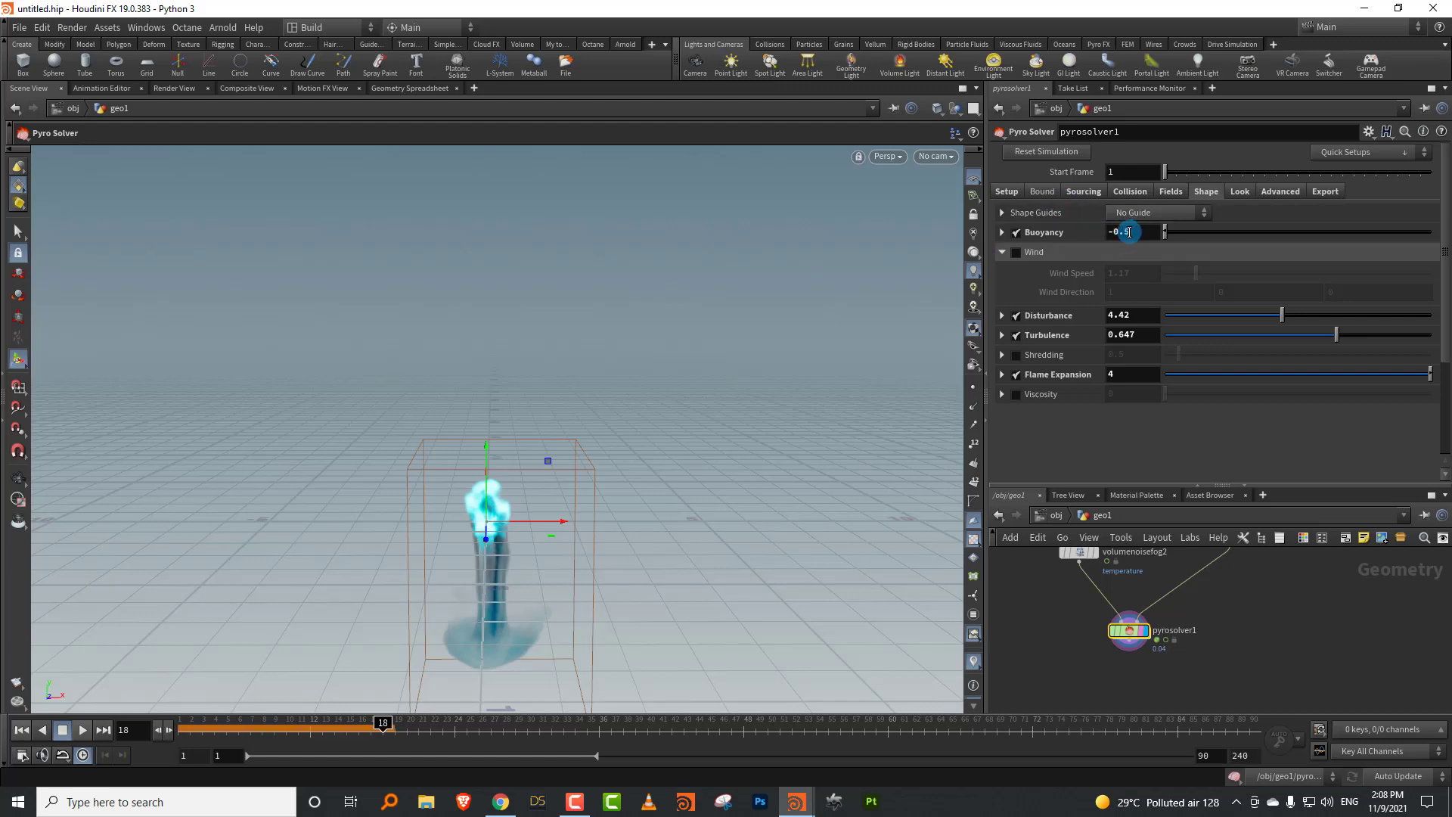
key("Return")
left_click(187, 723)
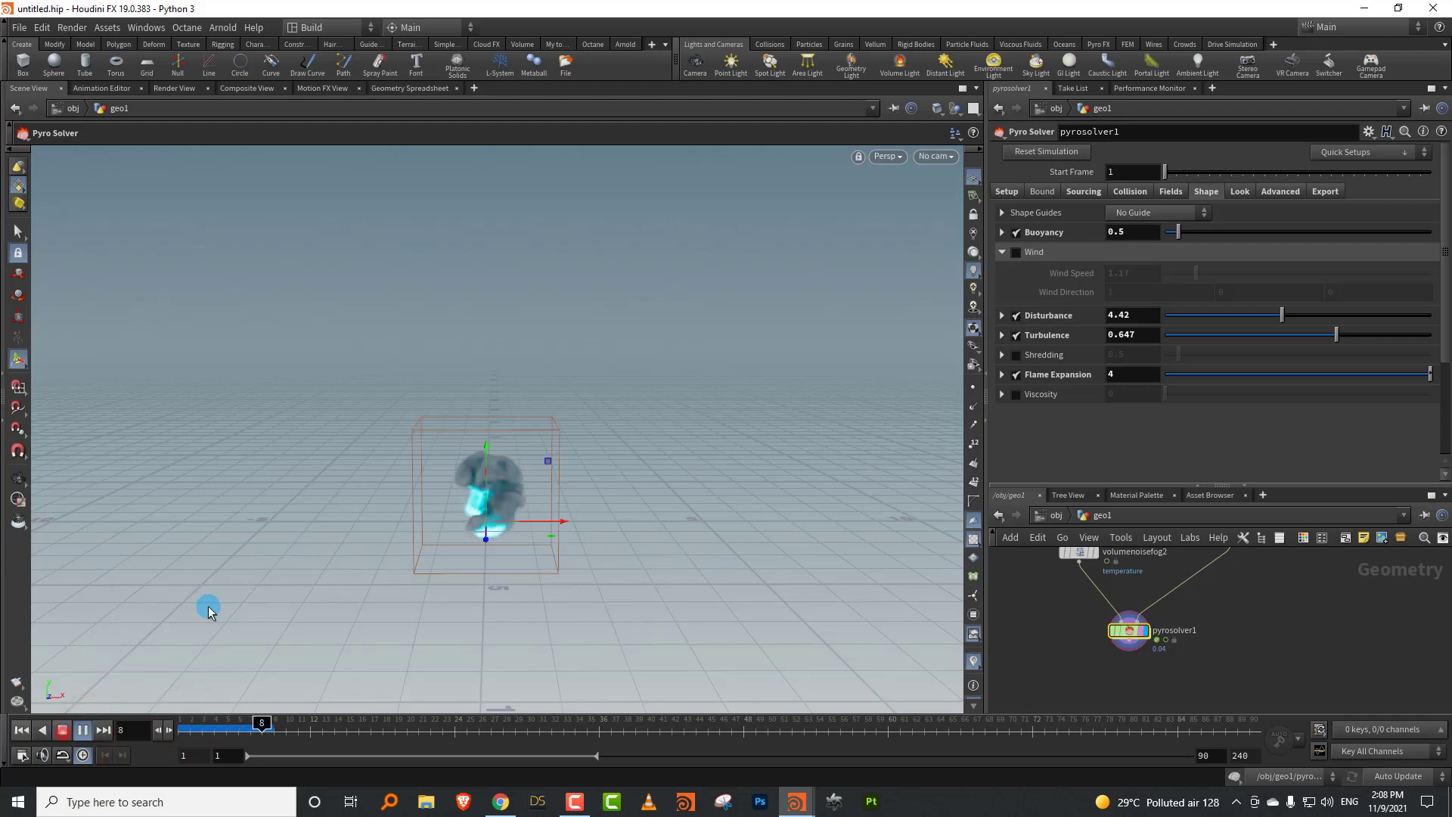
left_click(1198, 213)
Step: Show the Turbulence shape guide and replay the sim from the start until it has grown
left_click(1183, 244)
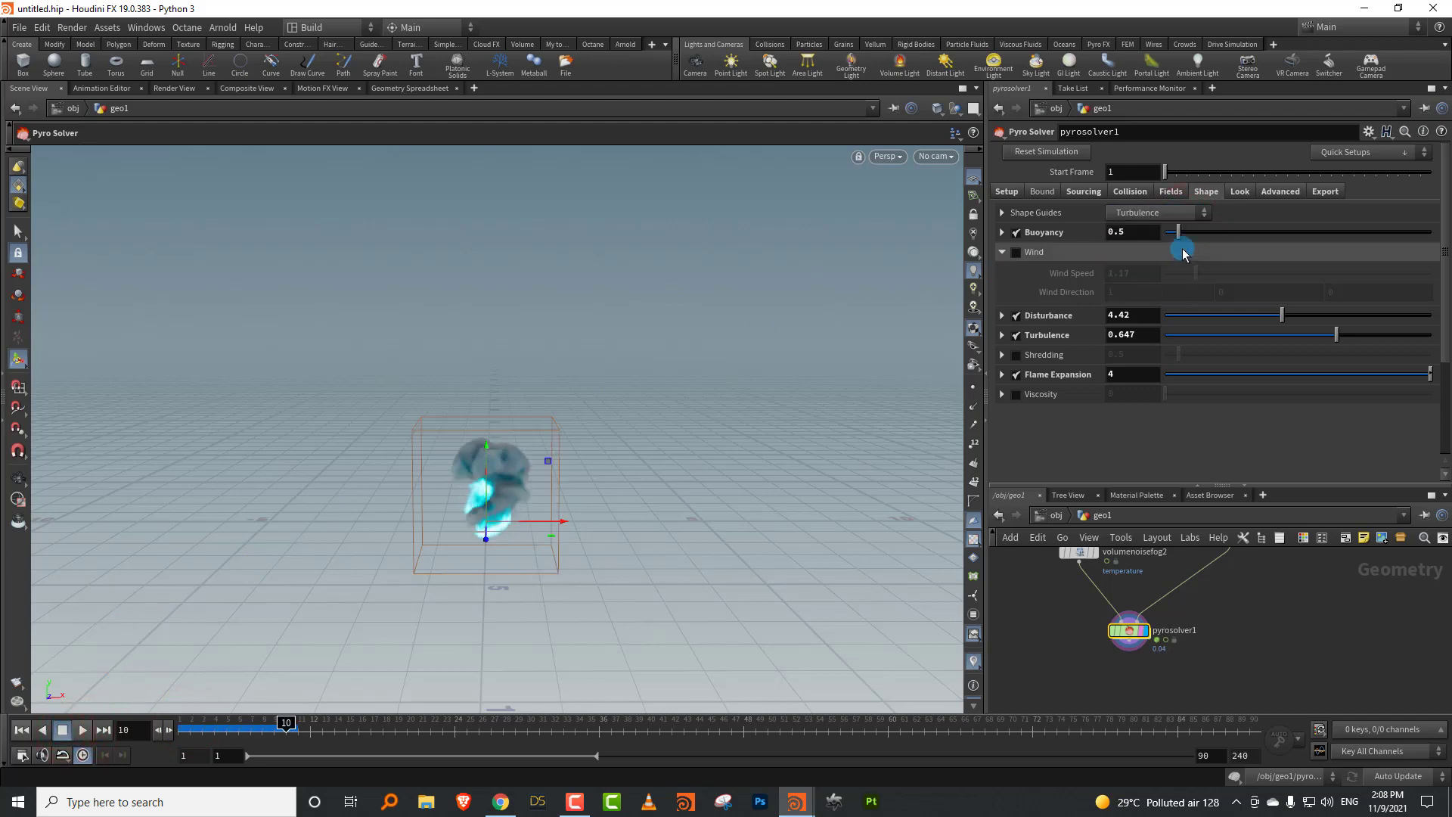
left_click_drag(399, 474, 408, 444, "alt")
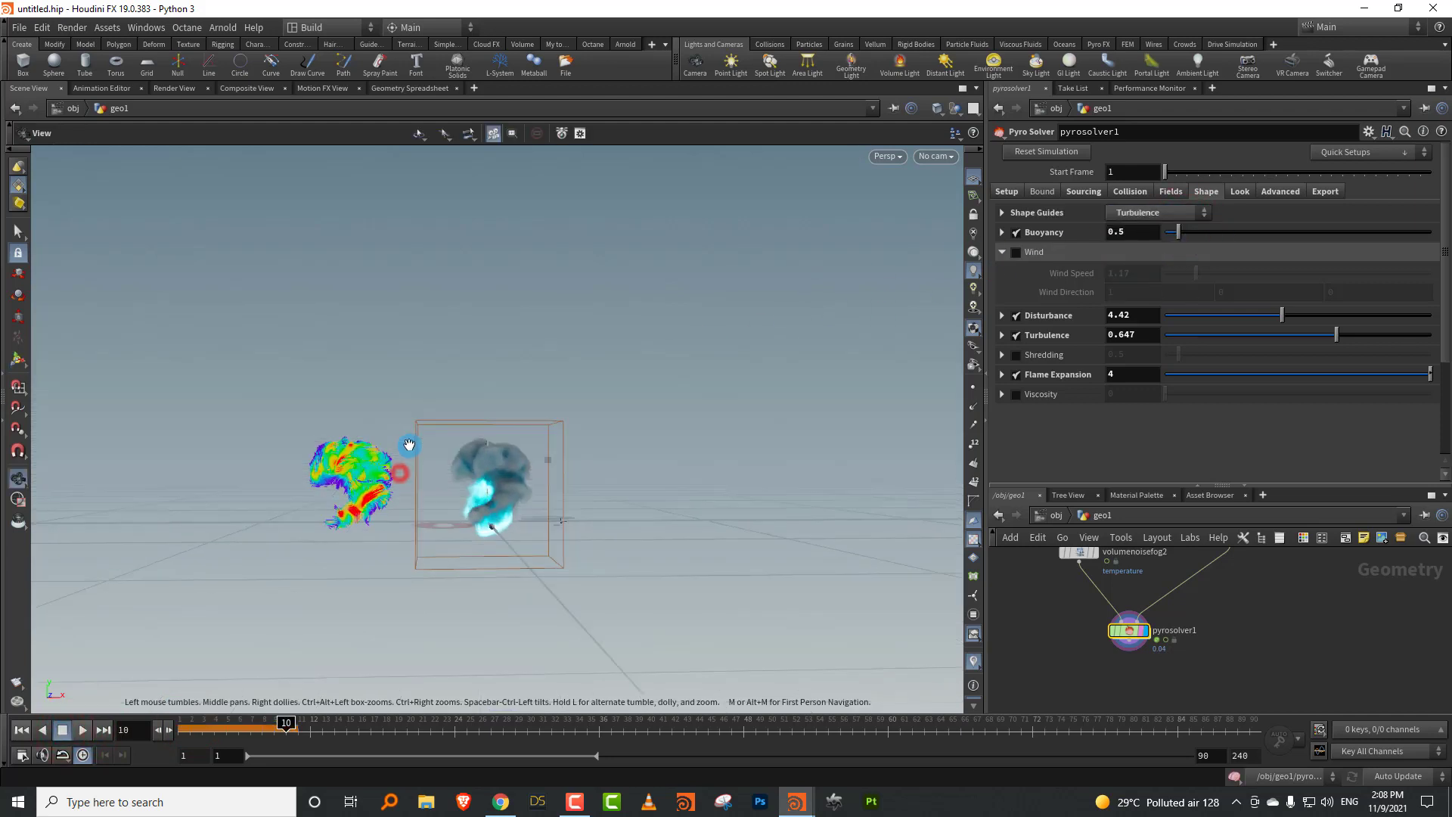
left_click(192, 733)
left_click(83, 730)
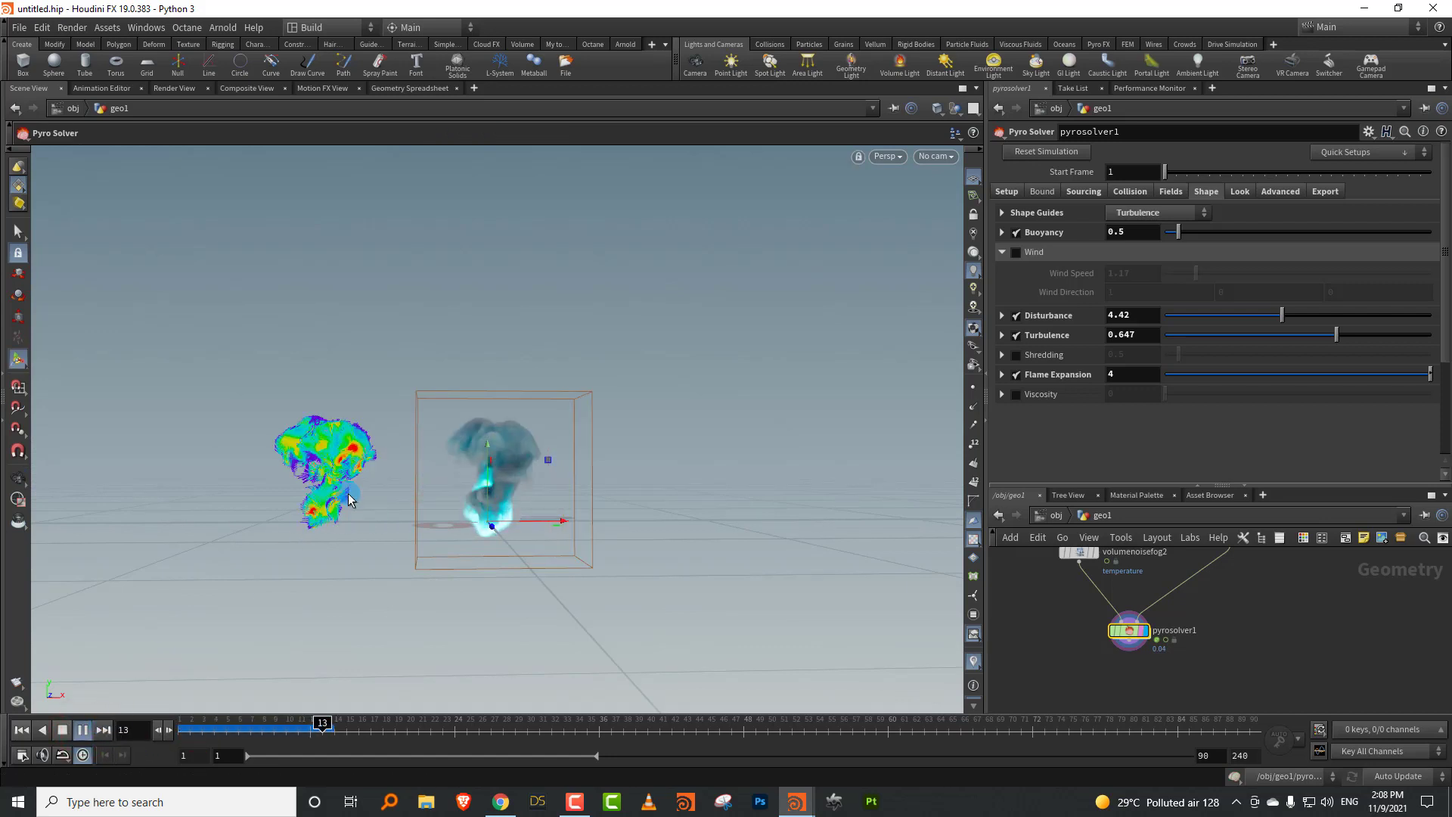
left_click(65, 730)
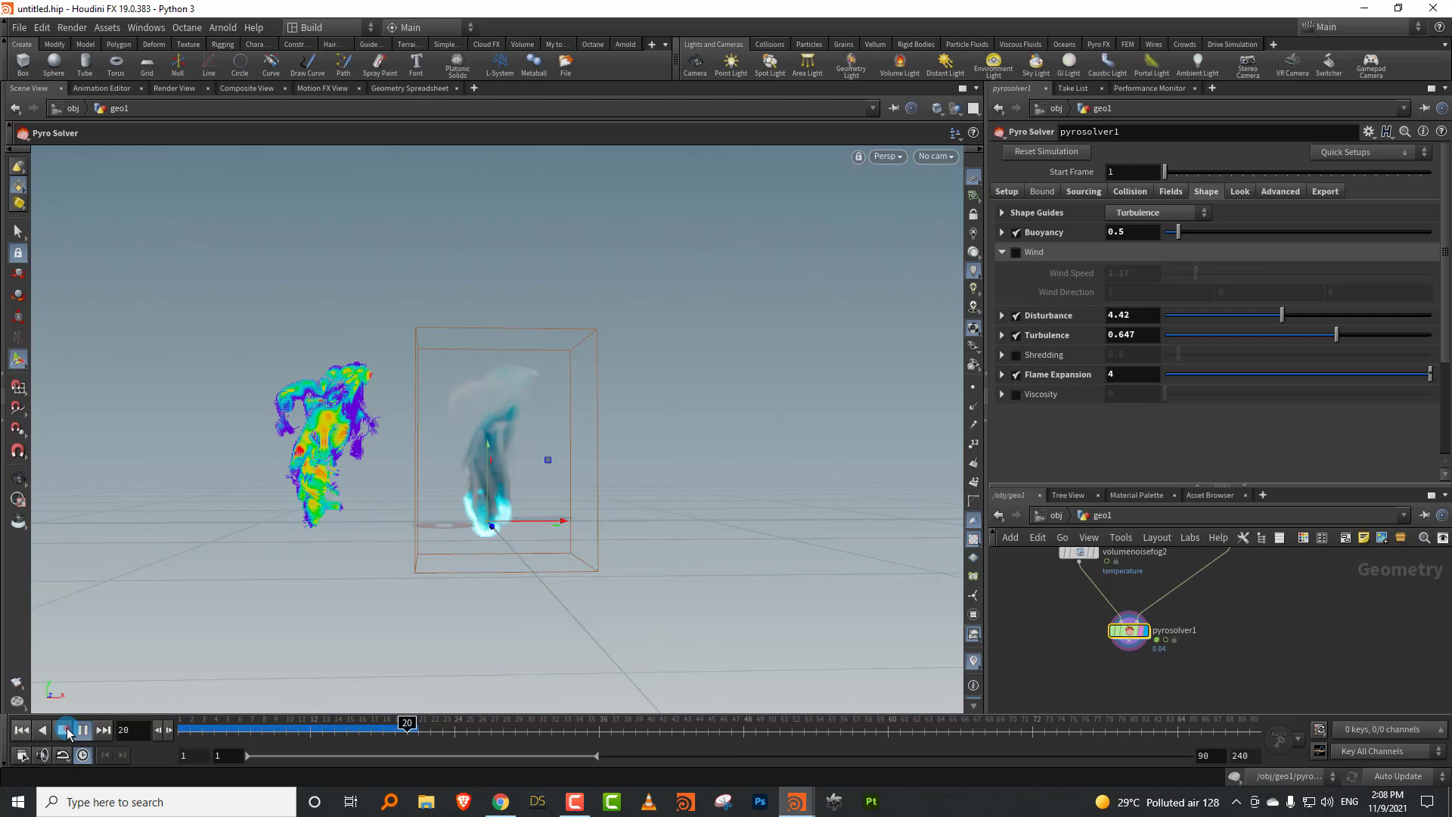
Step: Set the pyro solver's Field Guides to Temperature and orbit around the sim
left_click(1171, 191)
left_click(1151, 213)
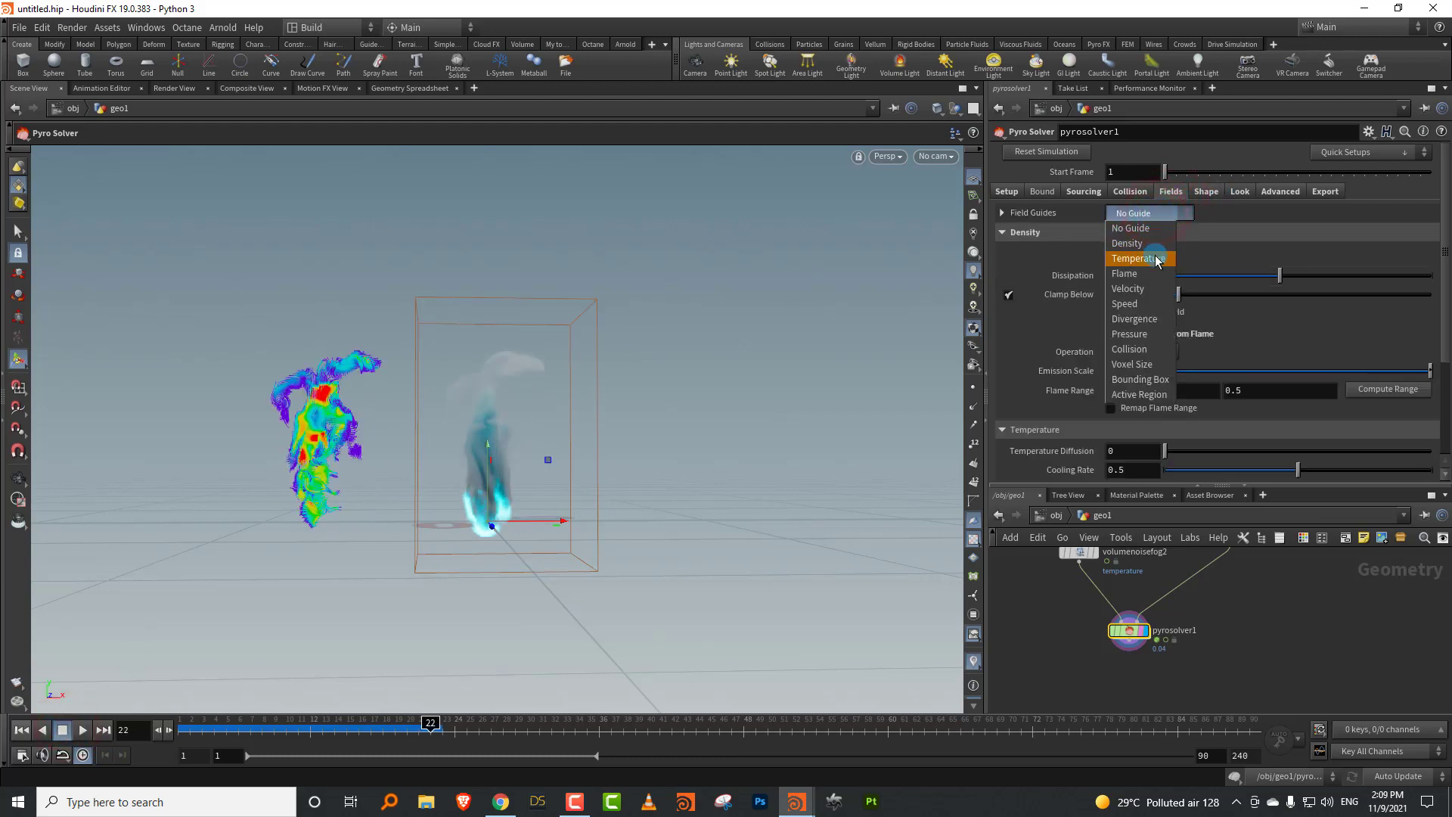
left_click(1139, 258)
key("Escape")
left_click_drag(717, 419, 654, 360)
Step: Switch the viewport background Color Scheme to Dark
key("d")
left_click(730, 218)
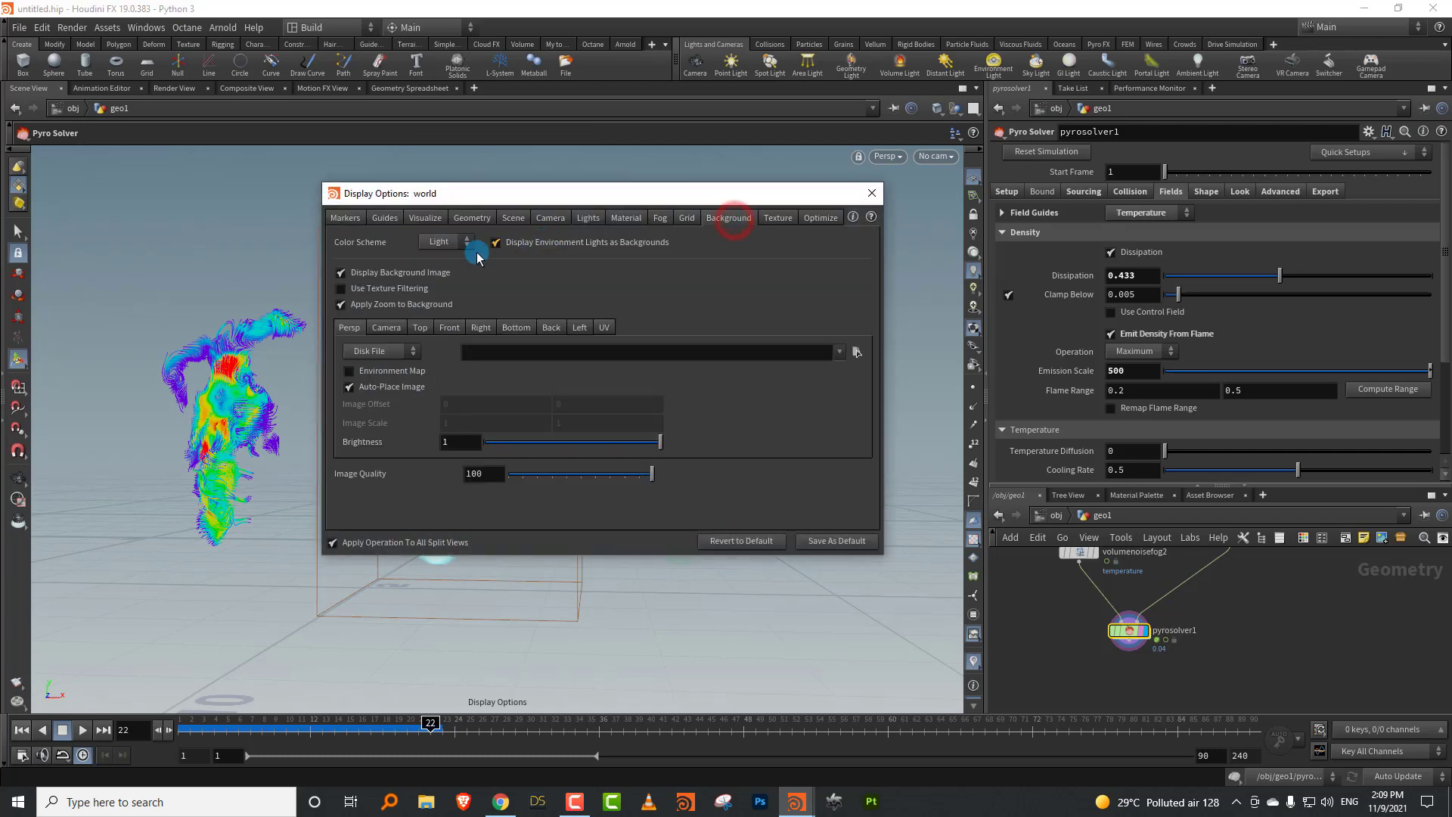
left_click(454, 242)
left_click(454, 260)
left_click(870, 195)
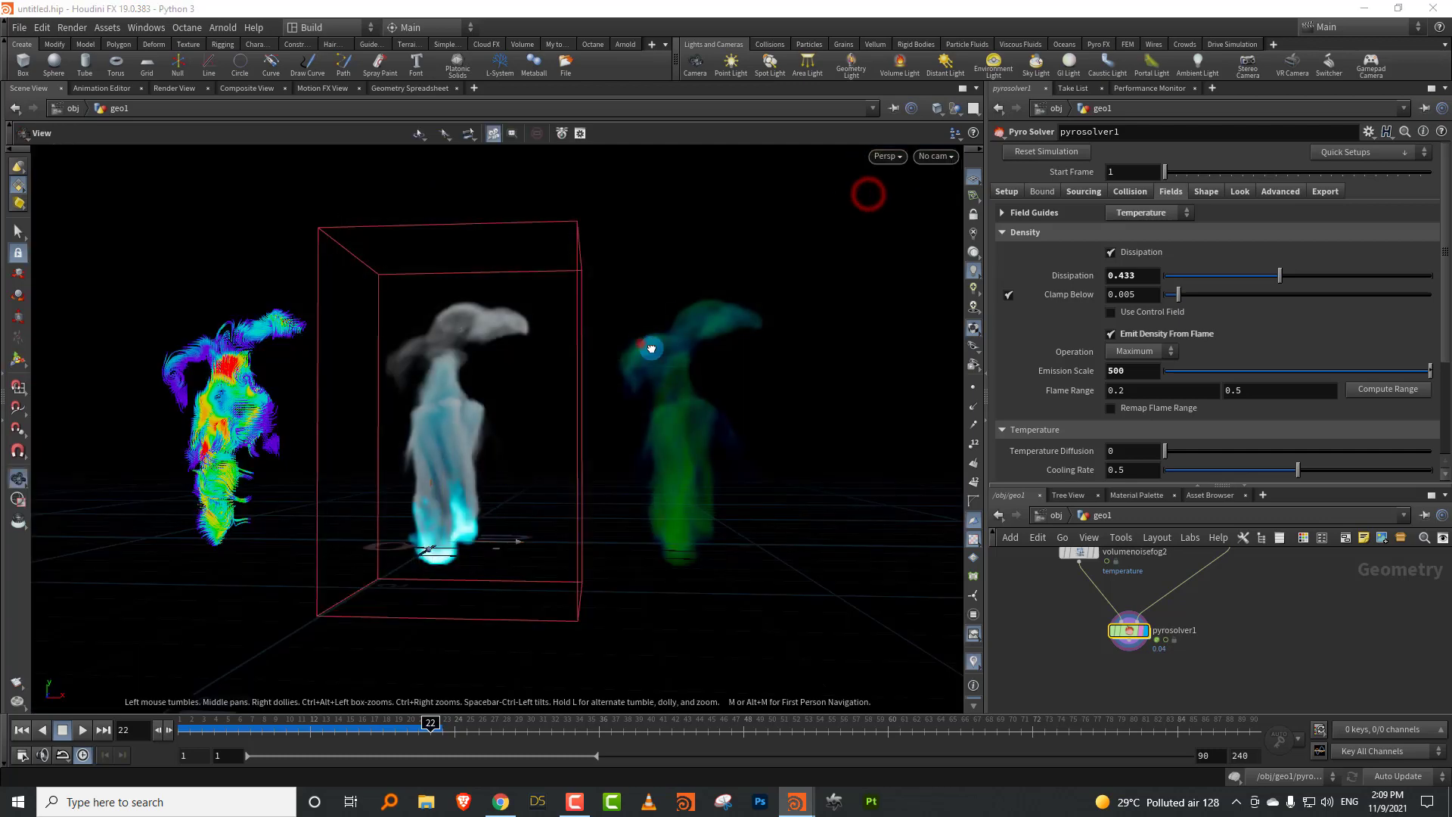
Step: Reframe the view and replay the sim from frame 1, stopping at frame 36
left_click_drag(640, 341, 610, 383)
right_click_drag(627, 385, 529, 389)
left_click(176, 728)
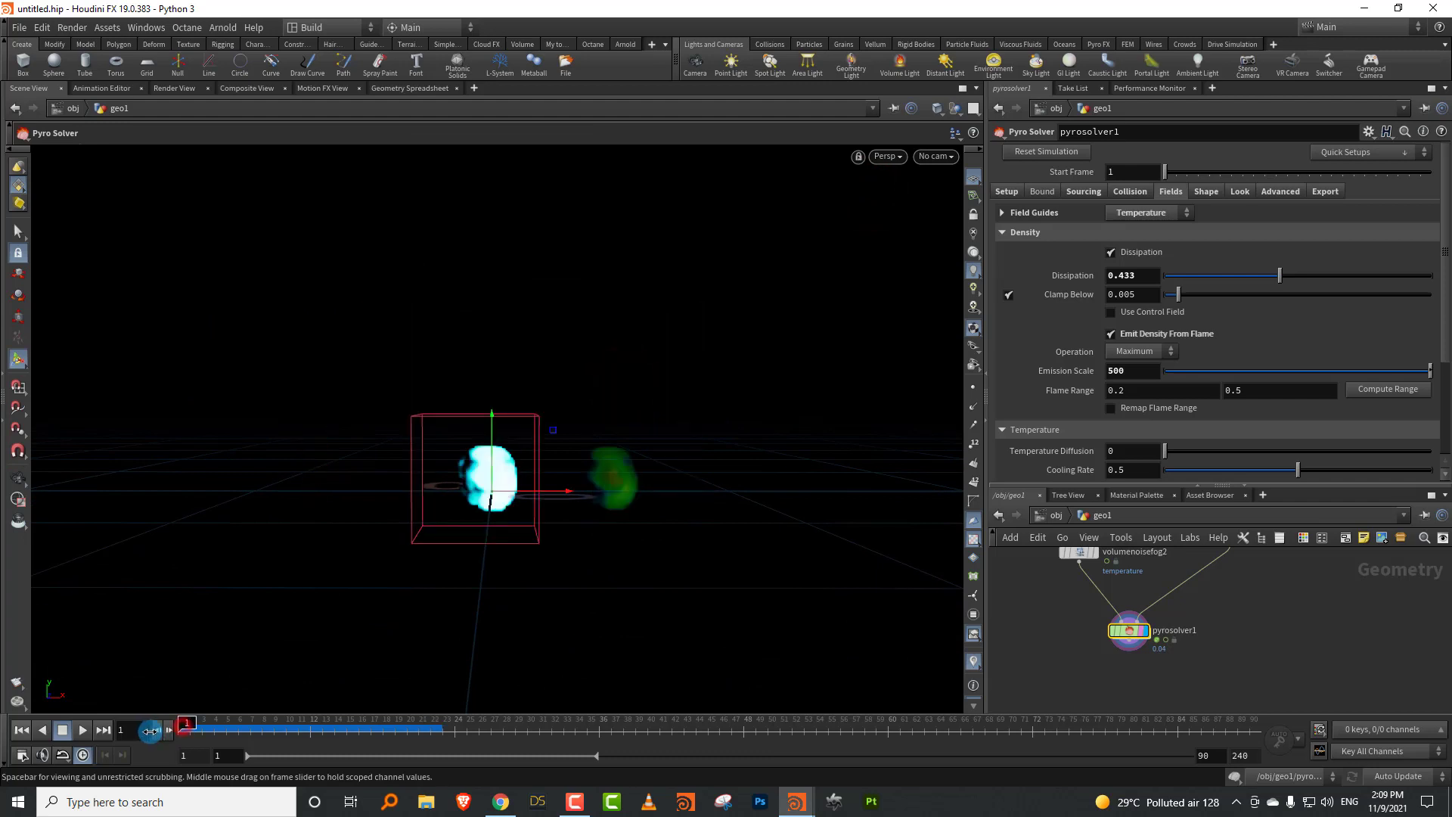
left_click(83, 729)
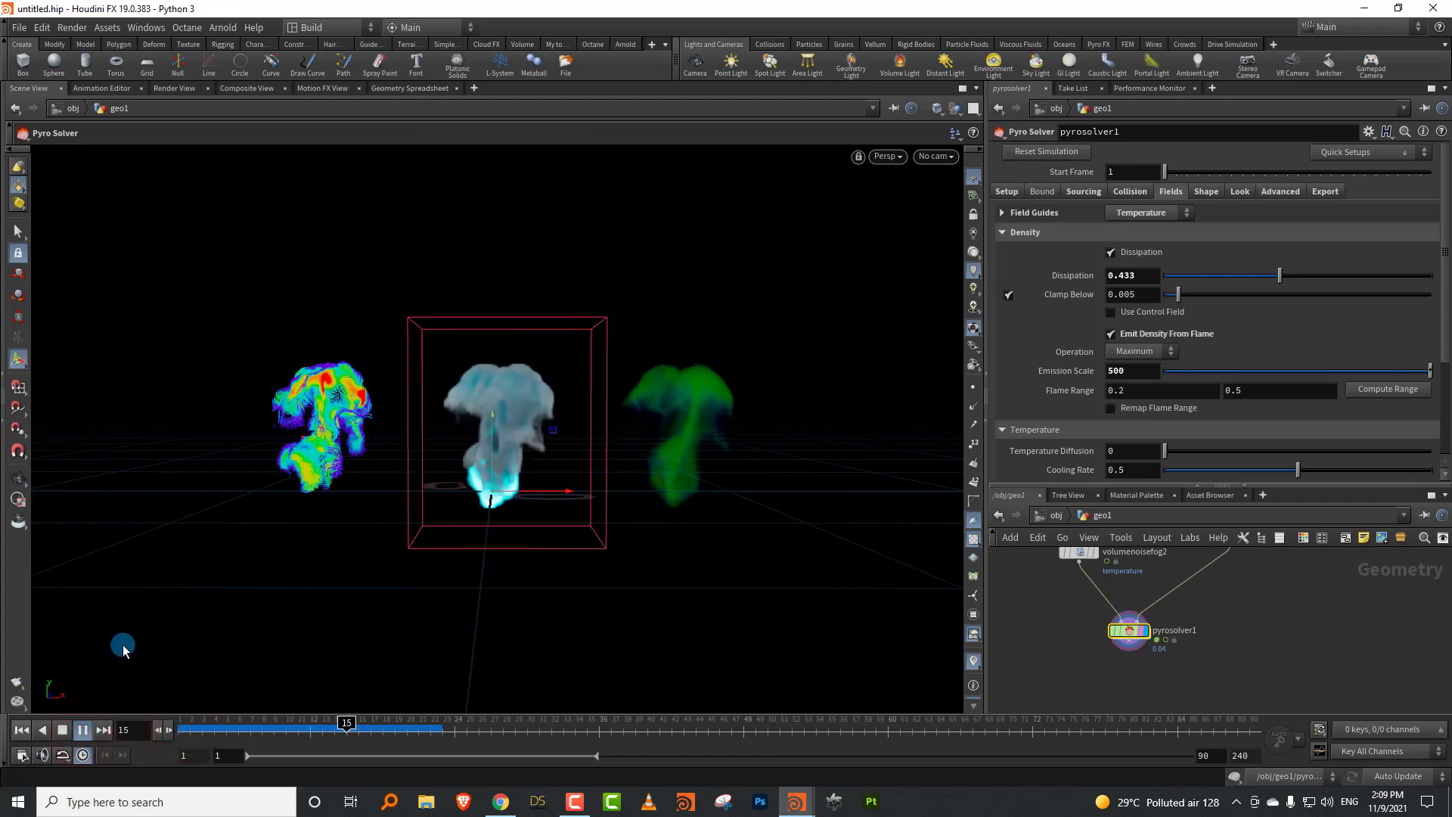
left_click(62, 730)
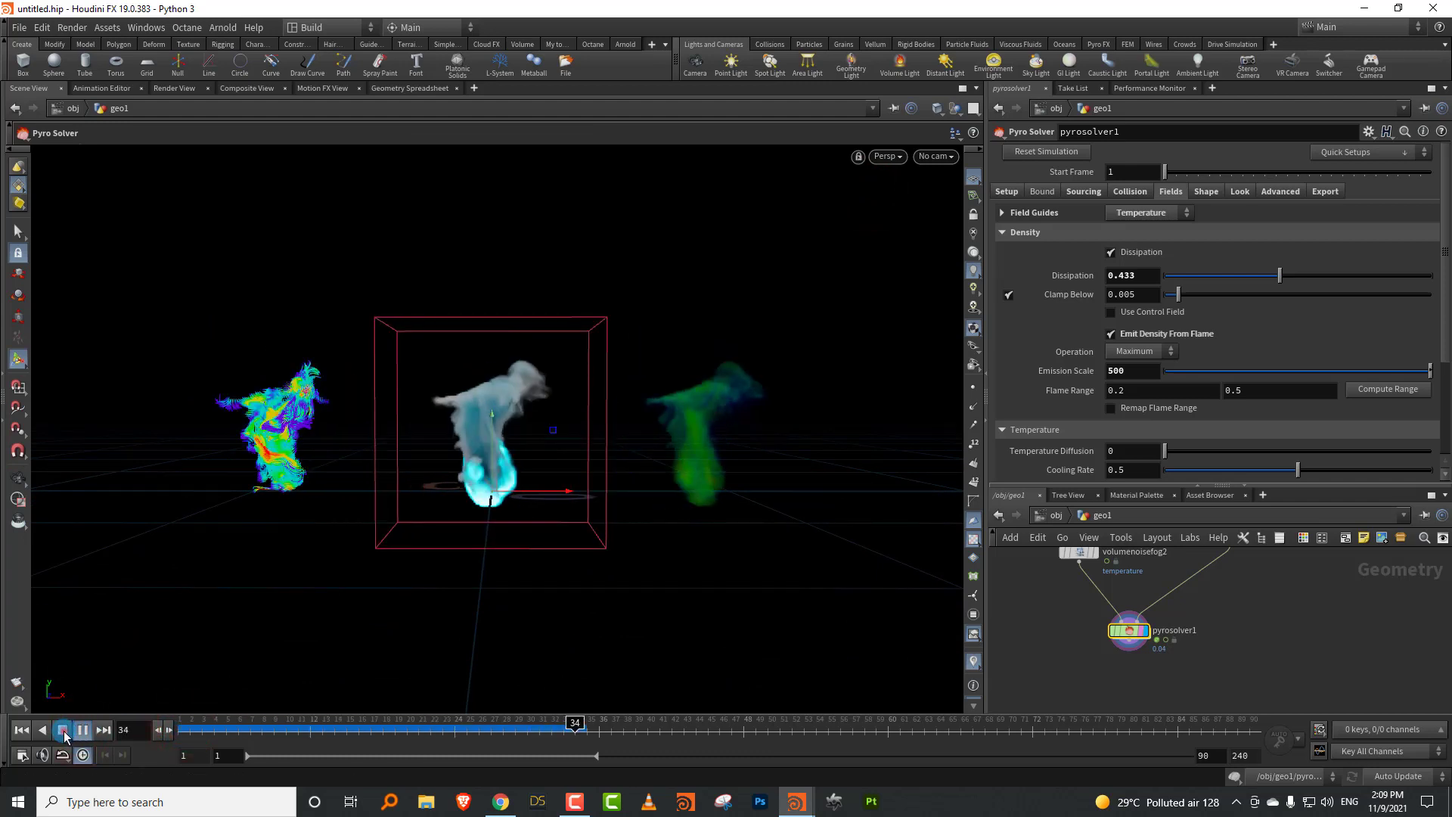
Step: Try the Velocity field guide, then go back to the Temperature guide
left_click(1160, 215)
left_click(1177, 295)
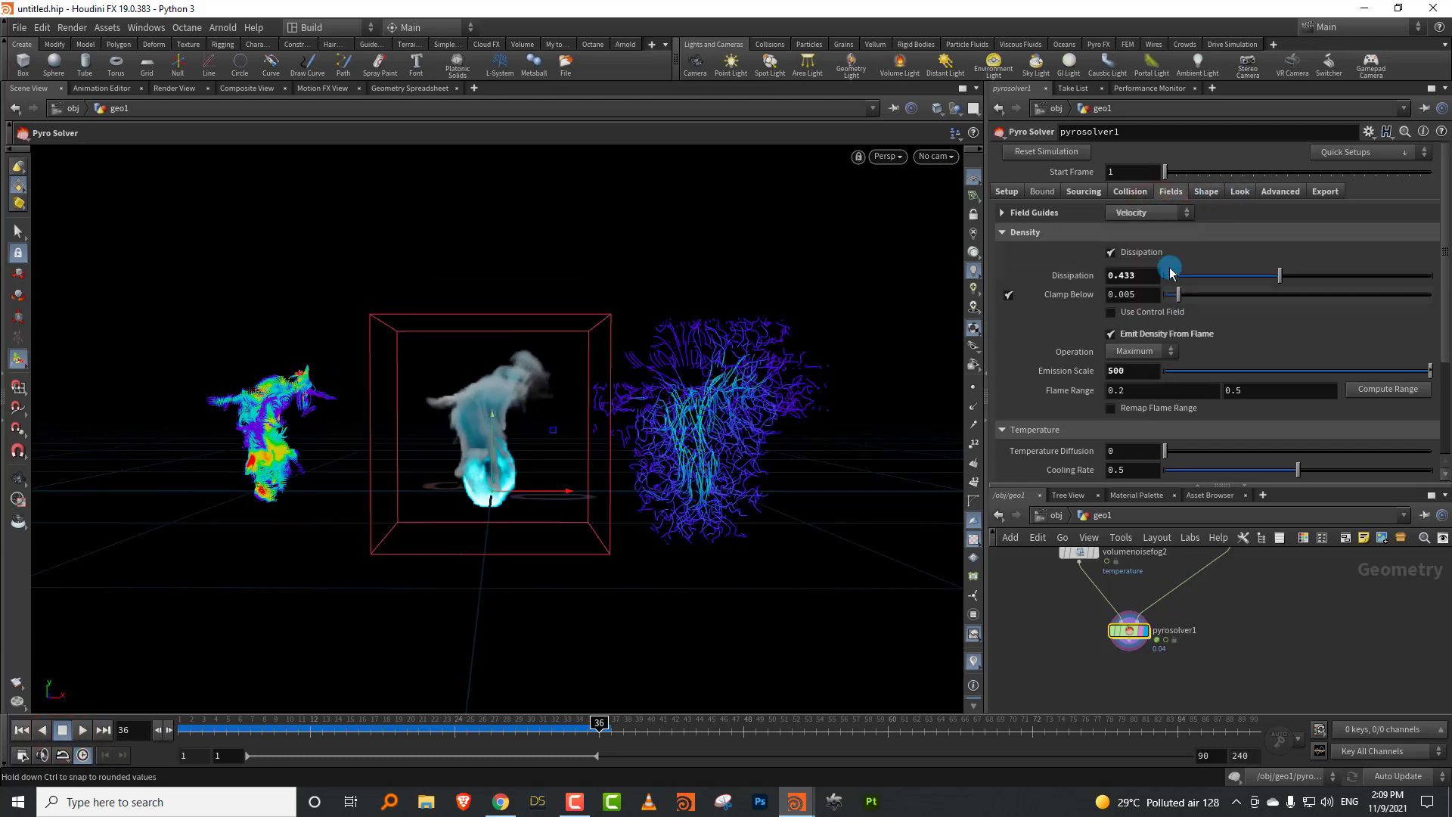
left_click(1148, 215)
left_click(1150, 253)
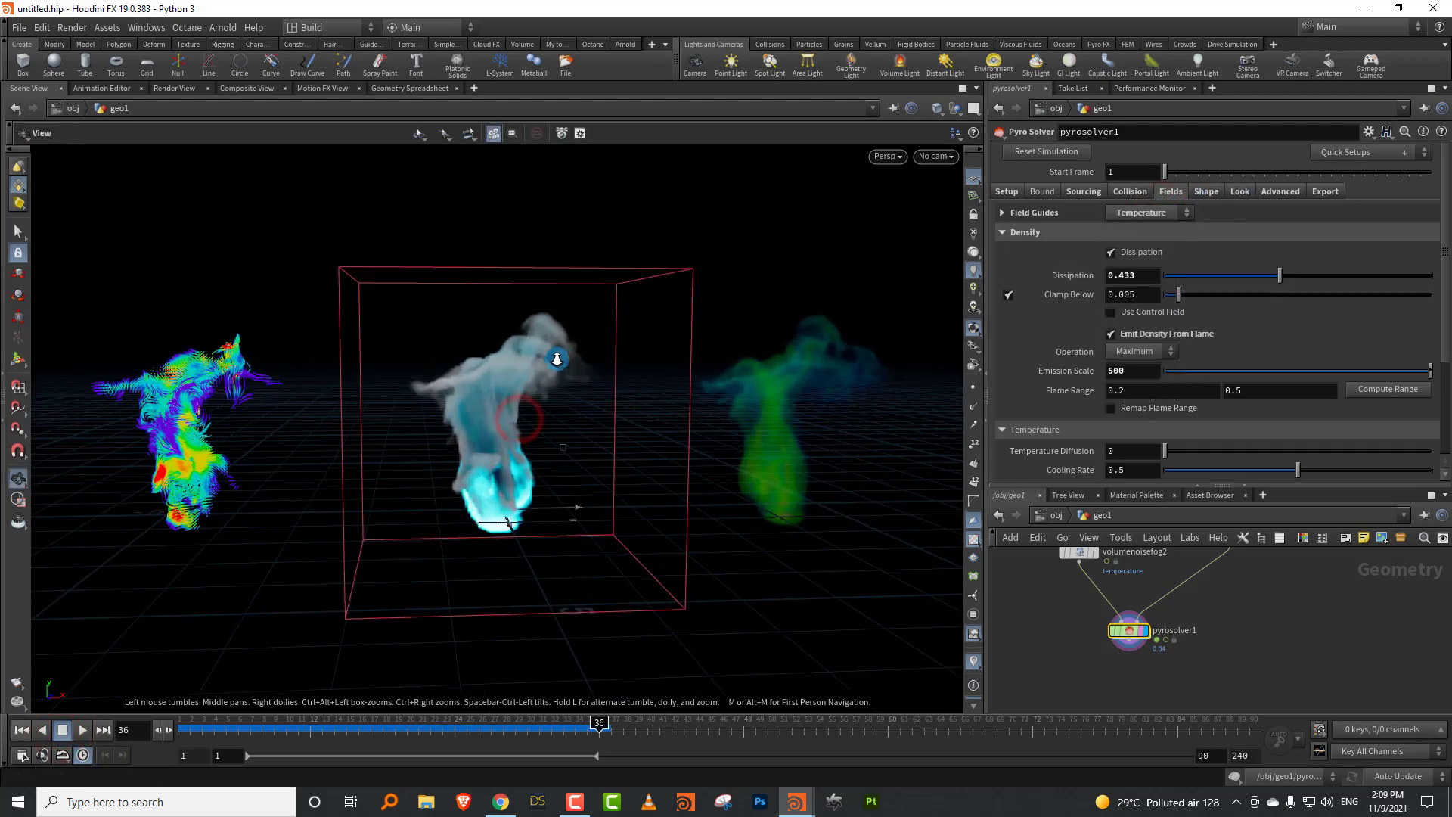
left_click_drag(556, 356, 550, 379, "alt")
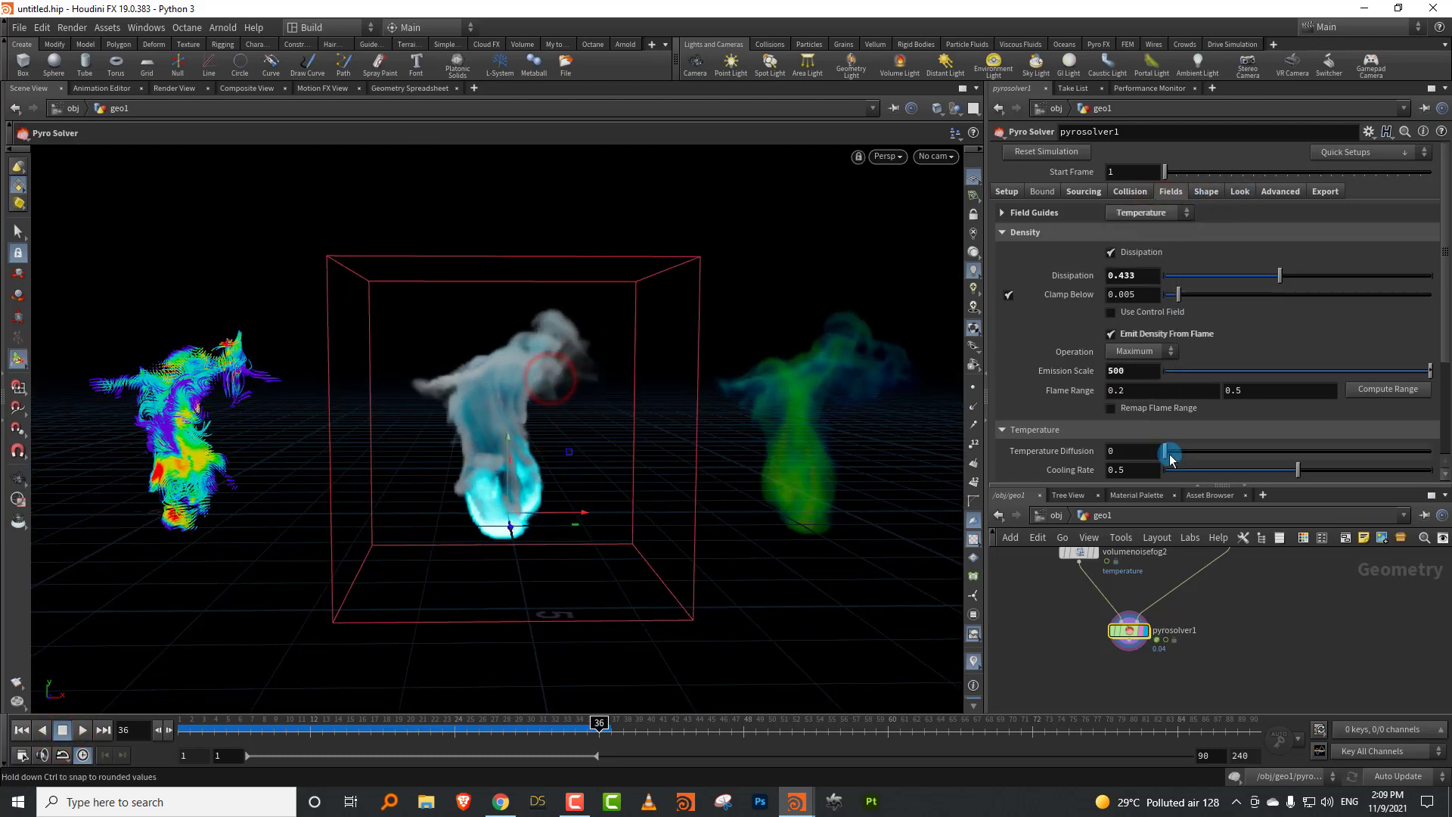
Step: Enlarge the network pane and auto-arrange the pyro nodes with L
left_click_drag(1169, 488, 1143, 318)
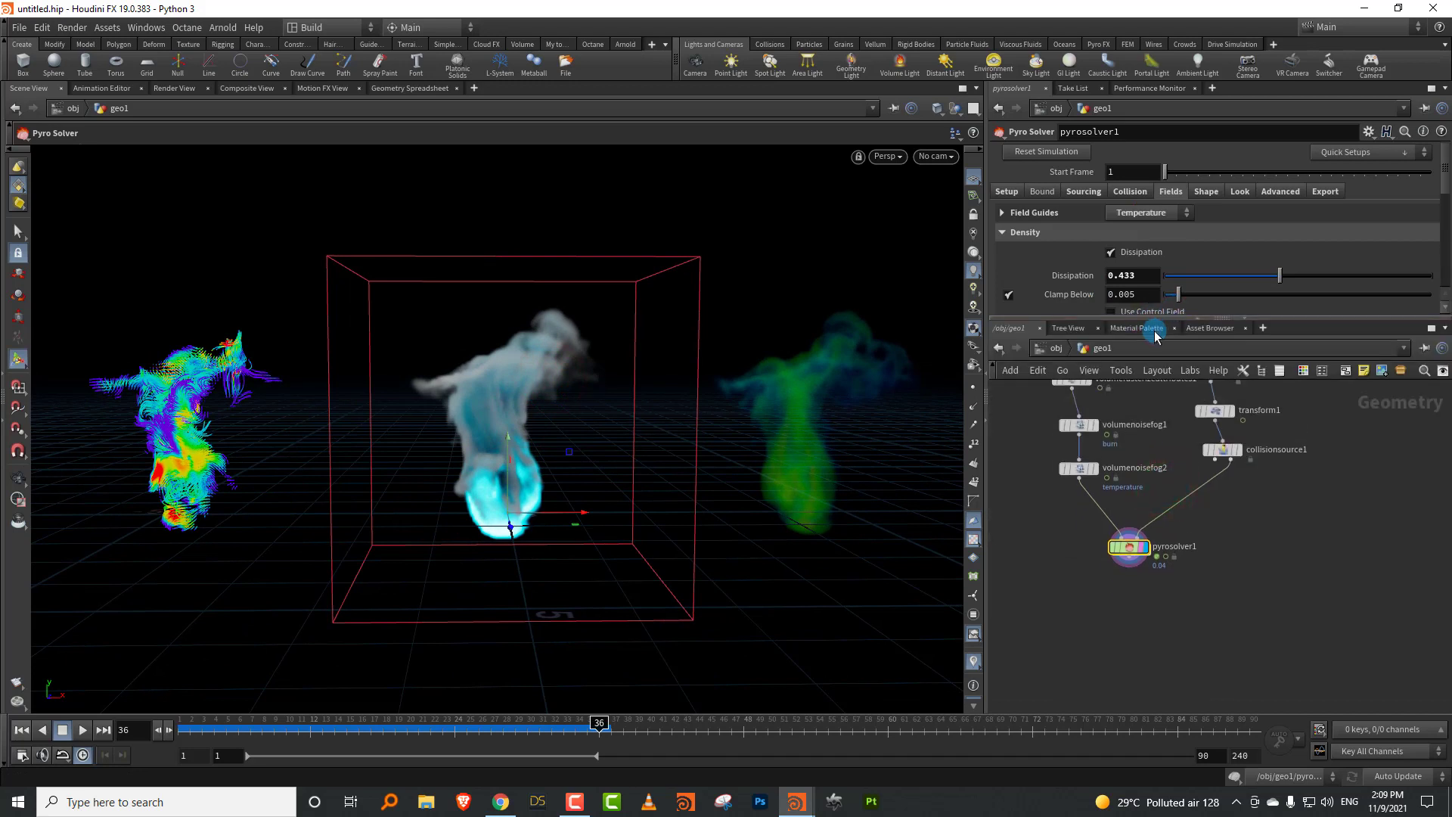
key("l")
middle_click_drag(1240, 477, 1245, 555)
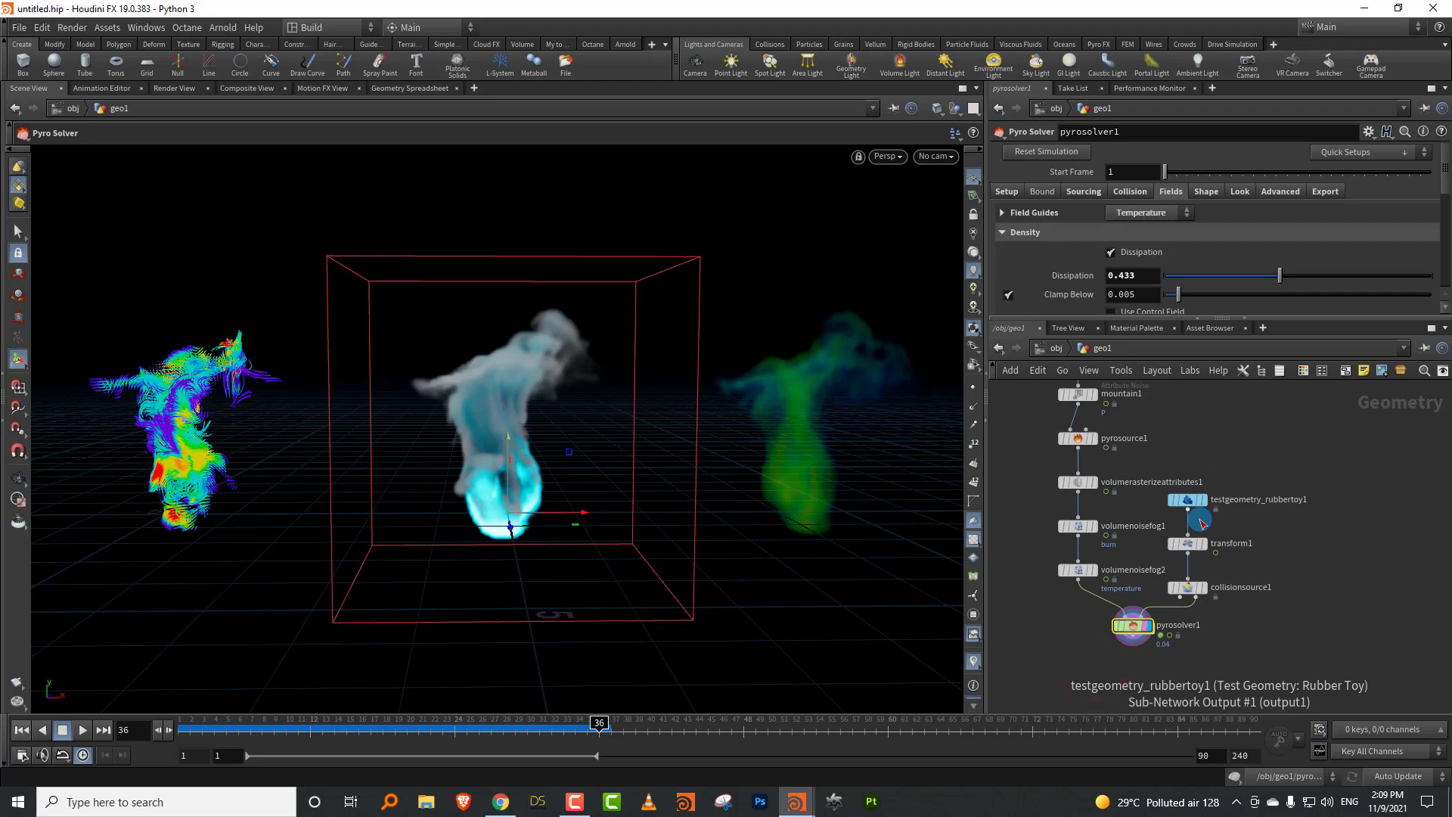